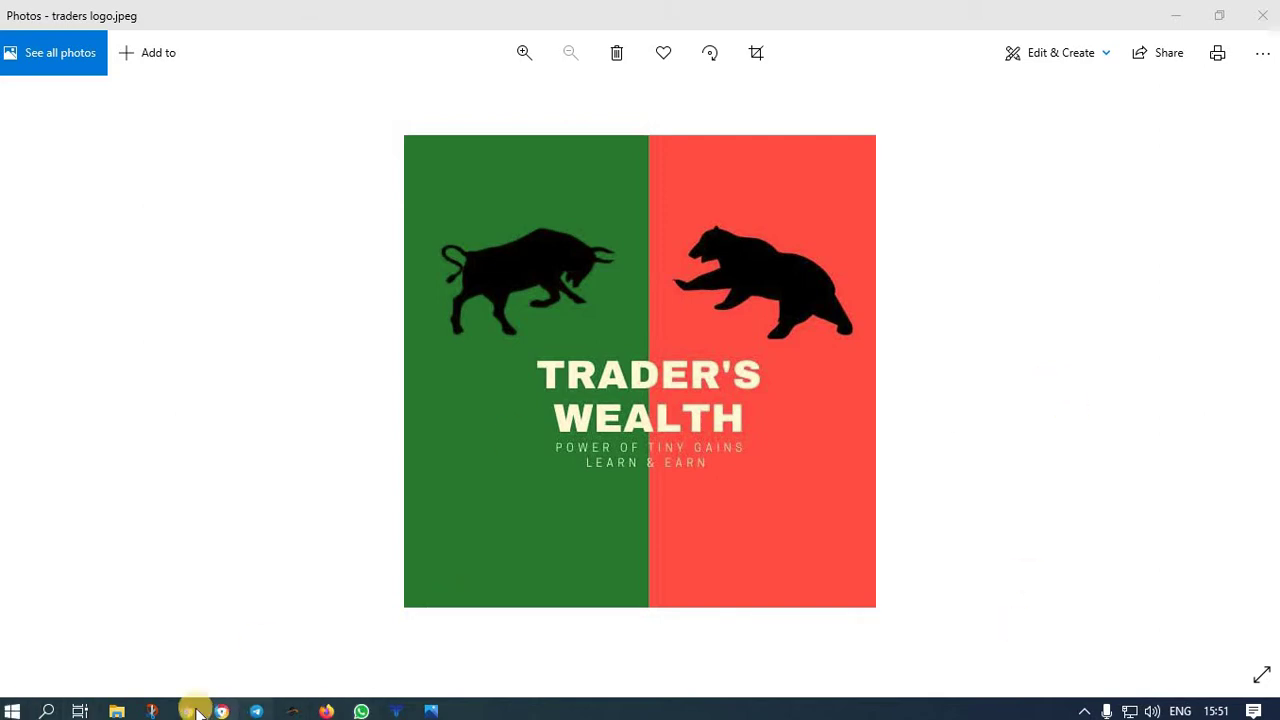
- Compare the bullish and bearish RSI scanner backtest history charts in Chartink
mouse_move(186, 706)
click(103, 614)
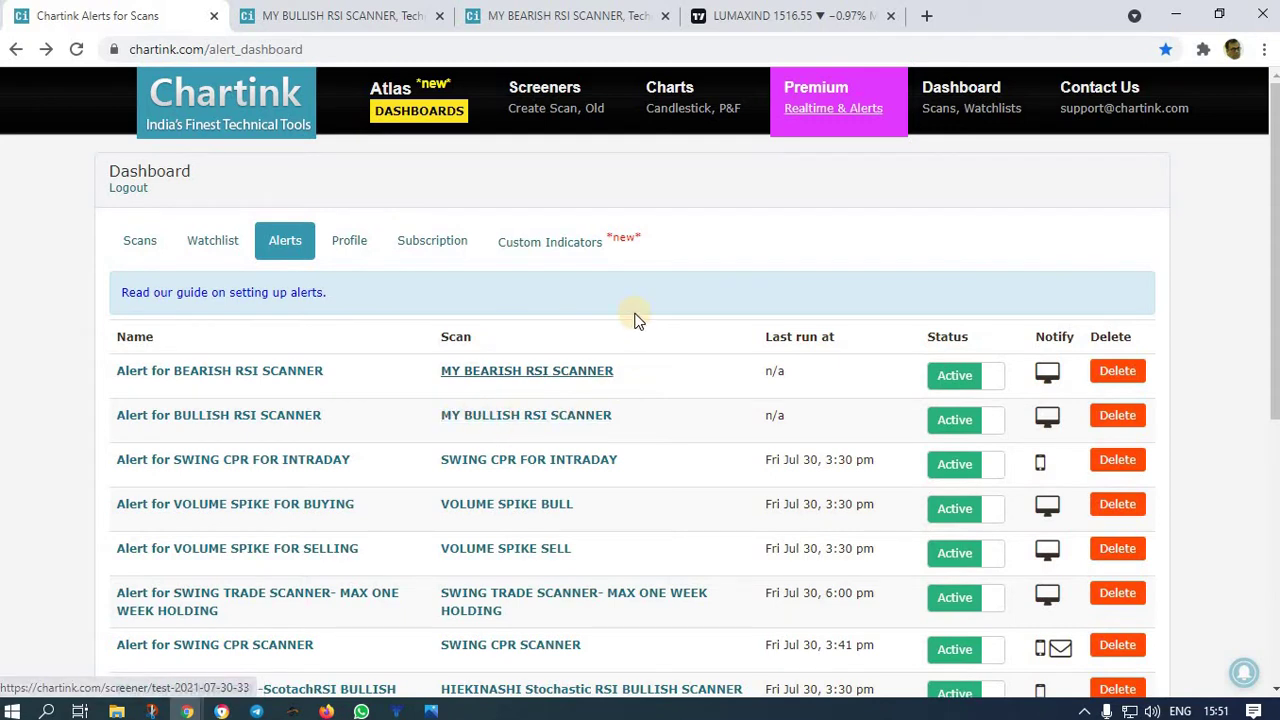
click(292, 20)
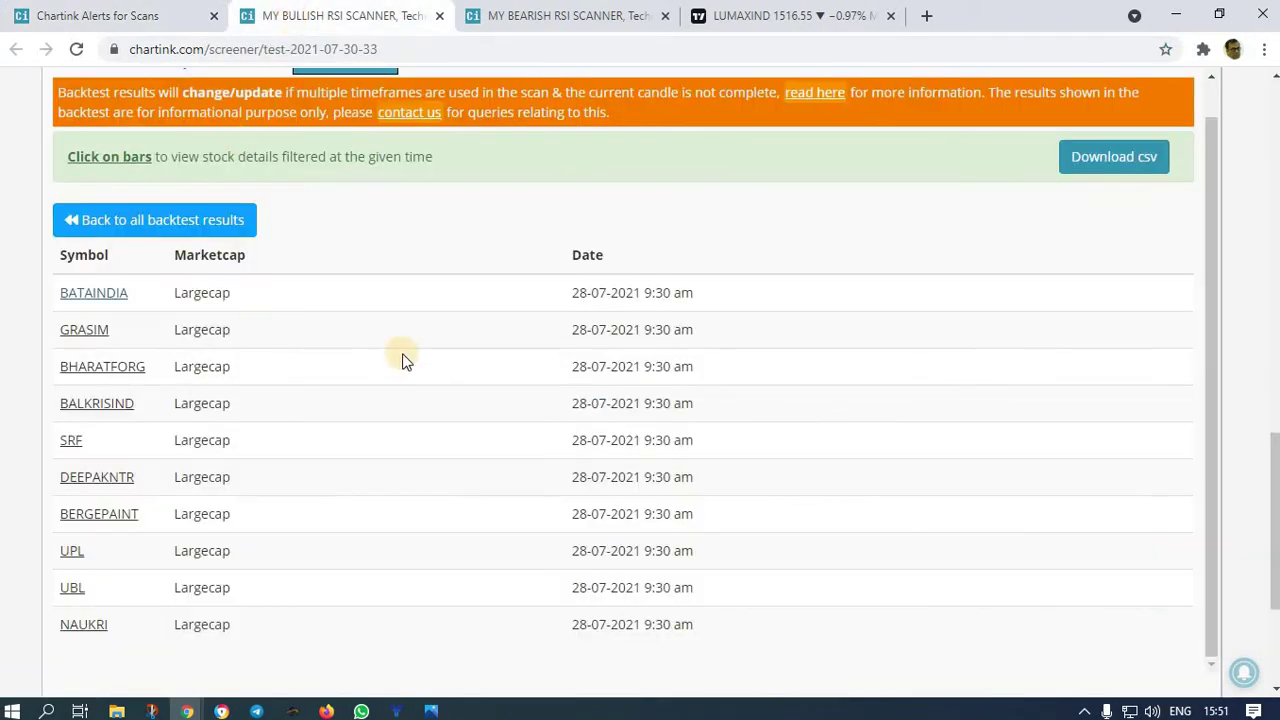
click(163, 224)
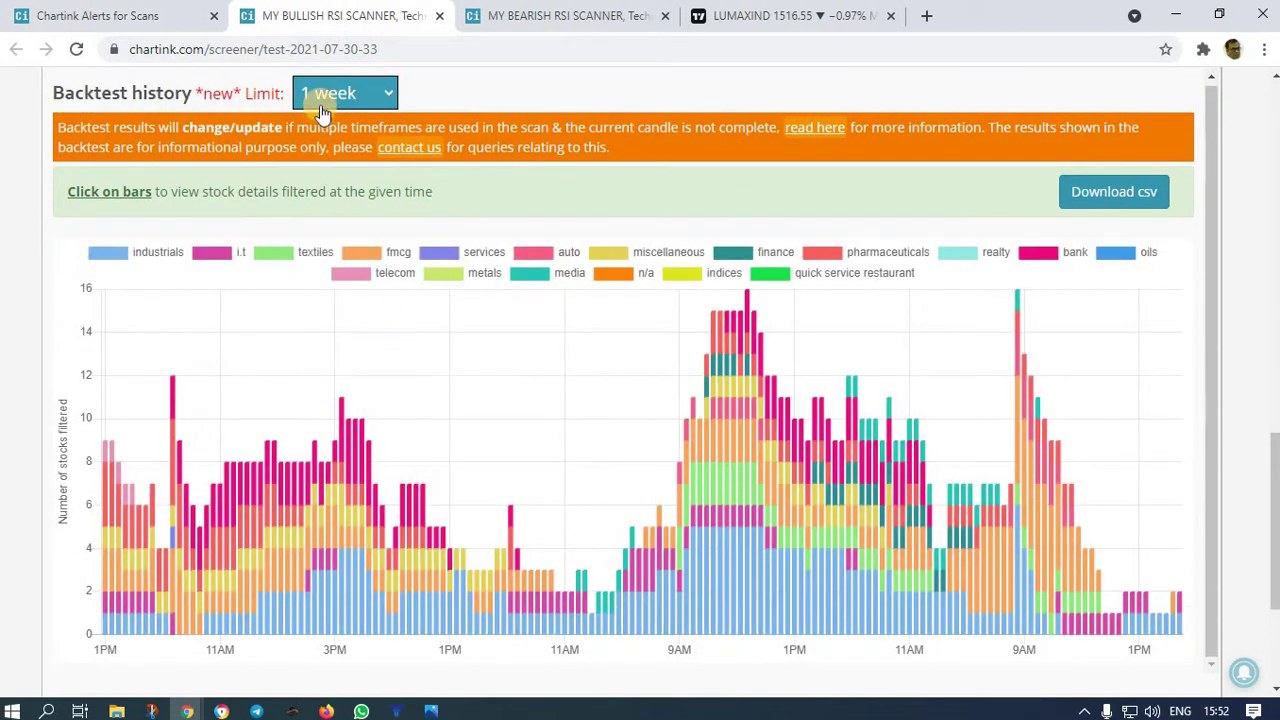
click(548, 18)
click(126, 257)
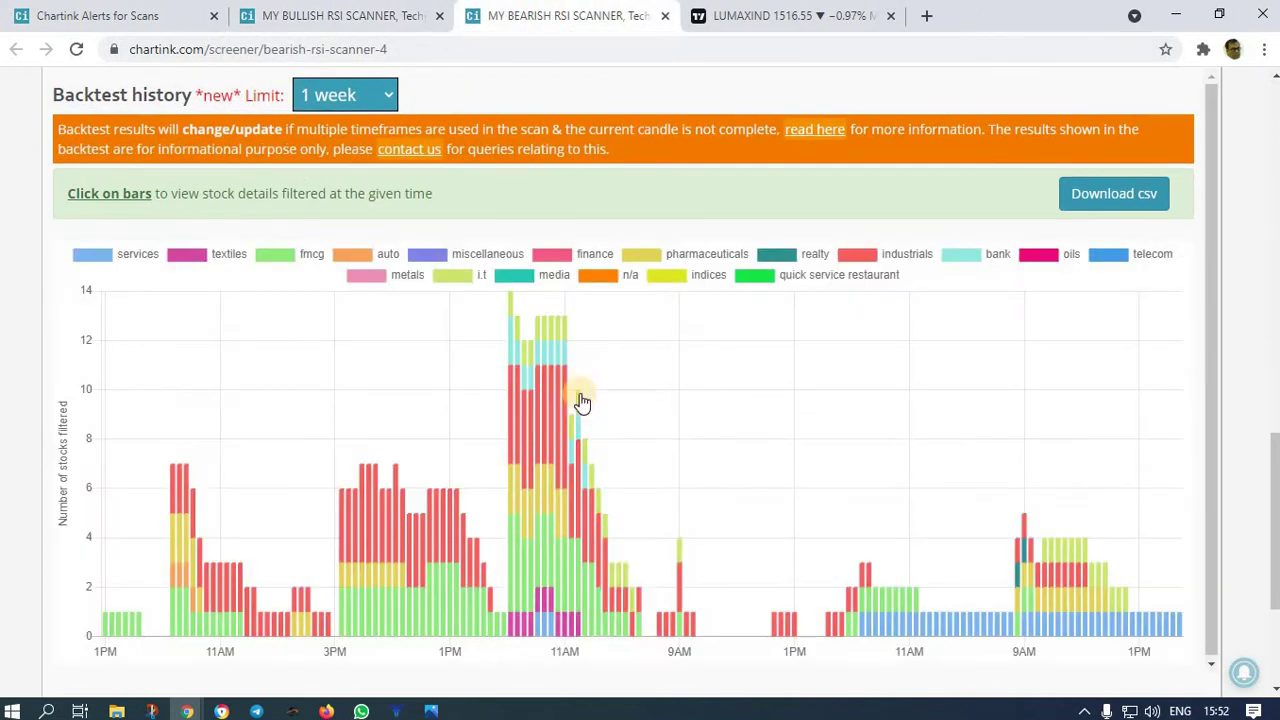
- On the bullish history chart, list the stocks filtered on 30 July at 9:30 am
click(338, 18)
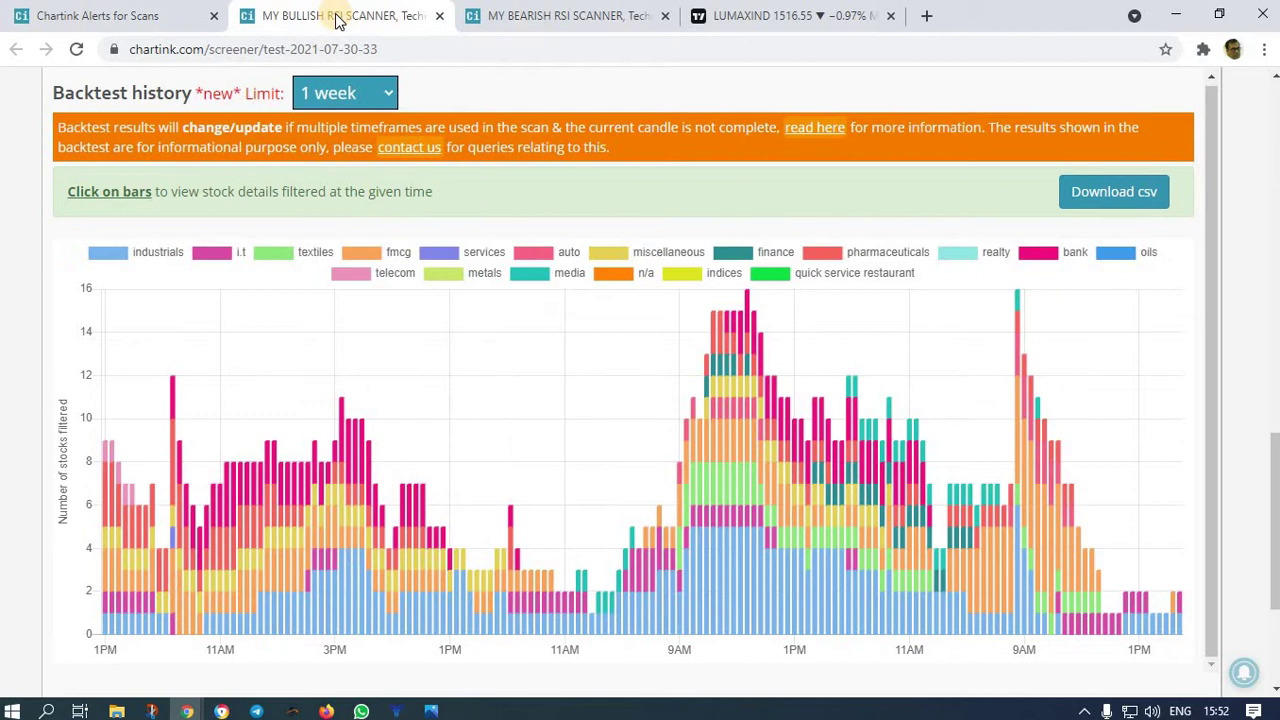
mouse_move(1003, 527)
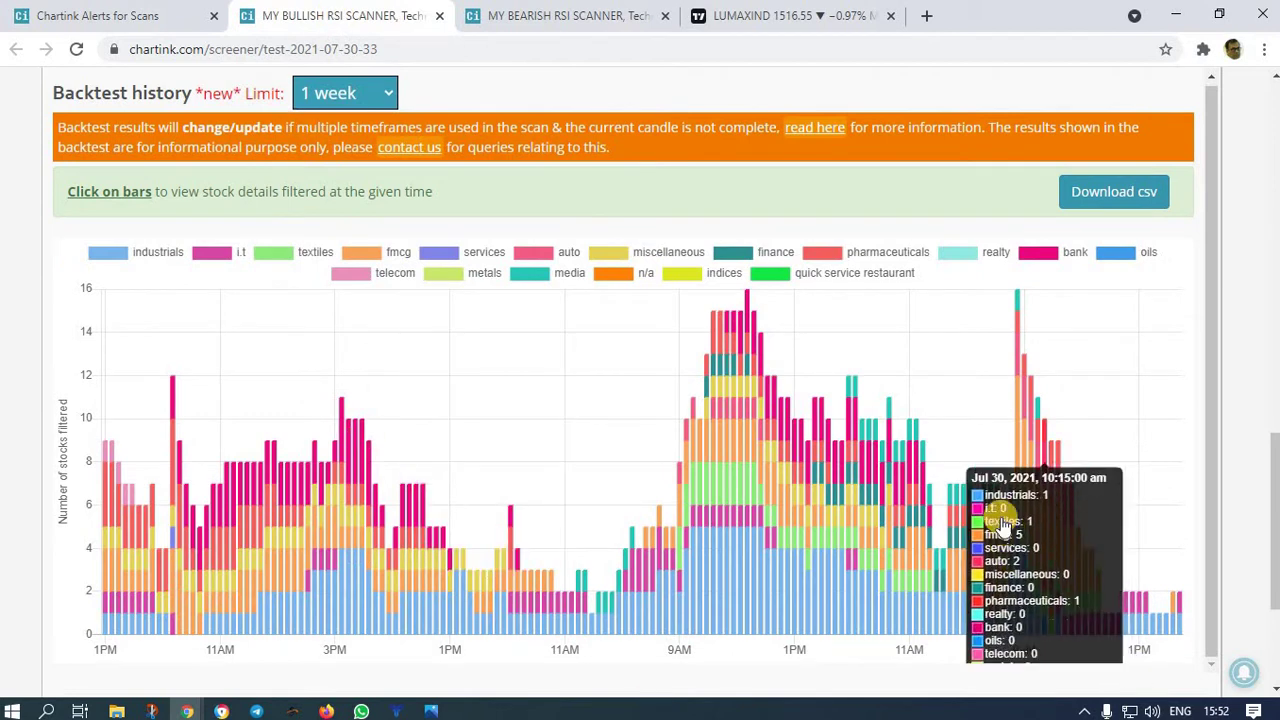
click(1022, 445)
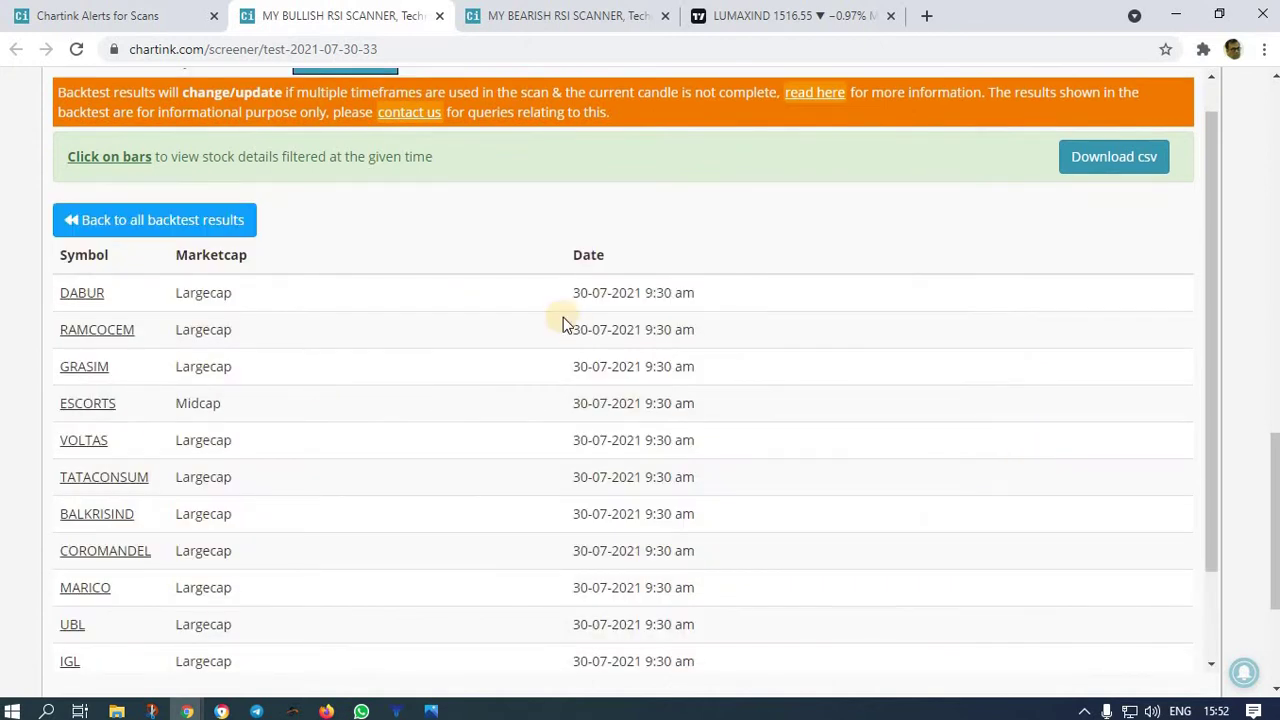
- Review the DABUR intraday chart, then close it
scroll(597, 338, down, 1)
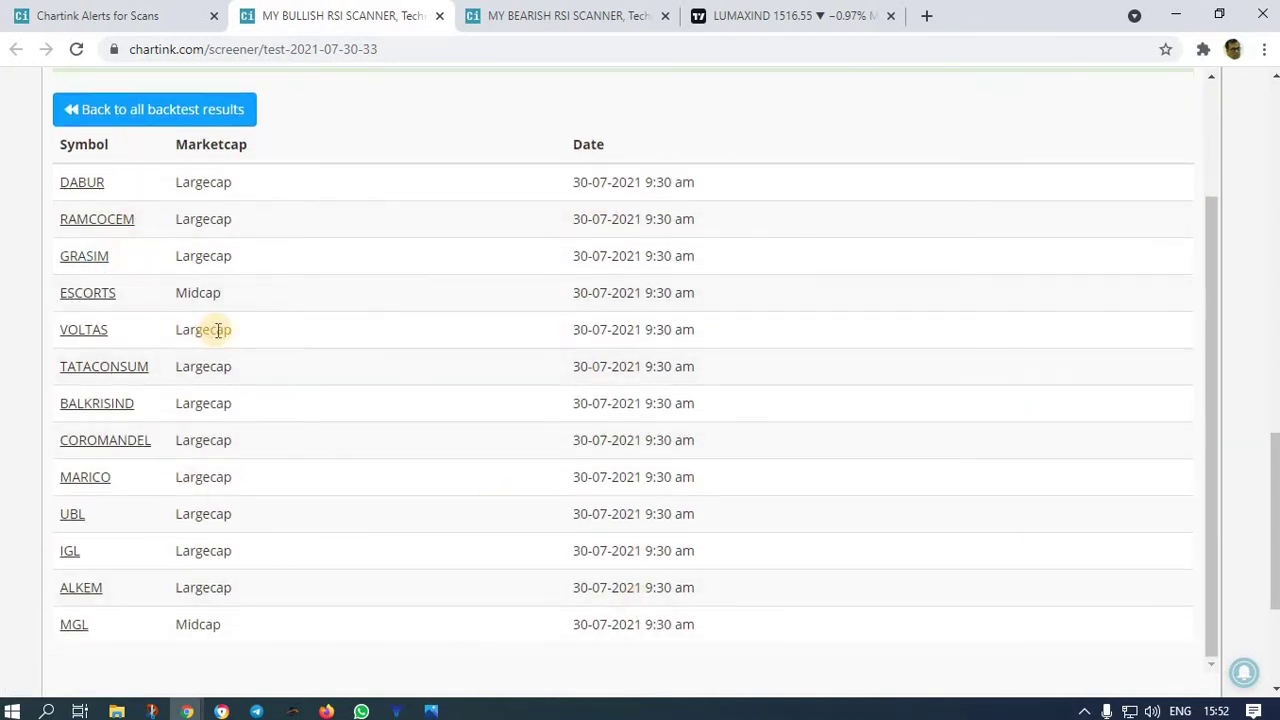
click(86, 184)
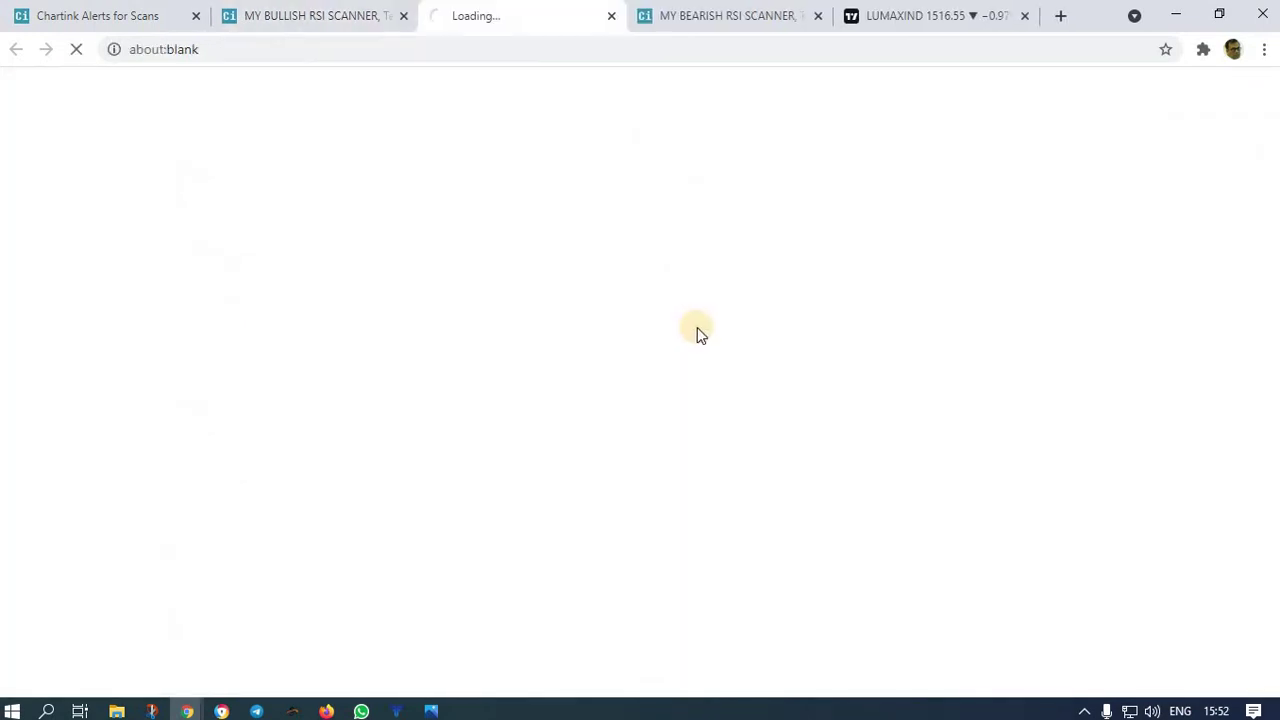
scroll(688, 463, down, 1)
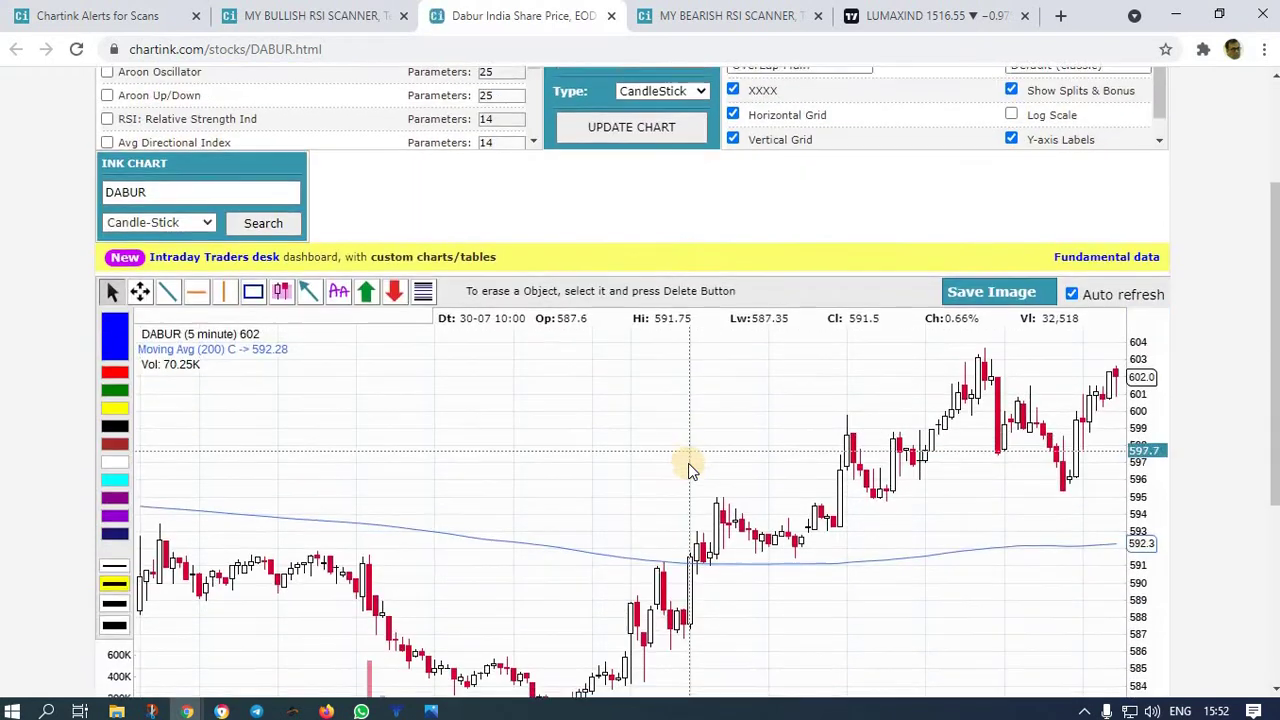
scroll(688, 463, down, 2)
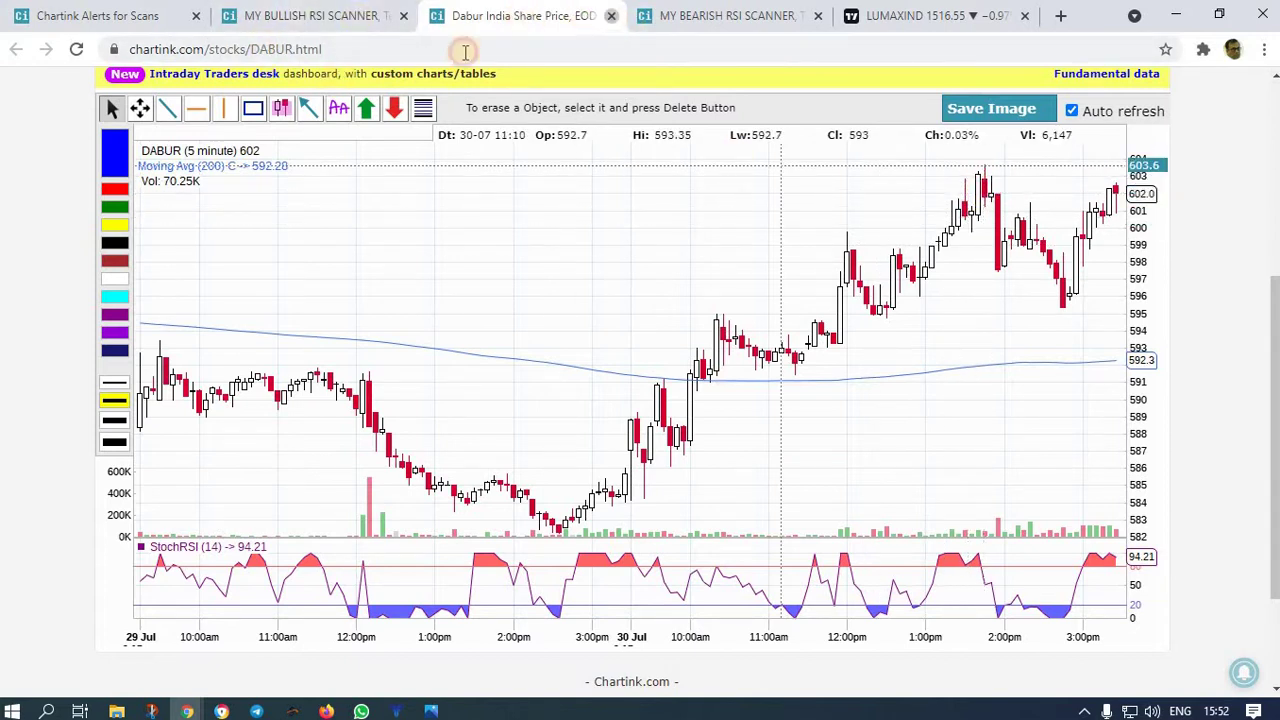
key(ctrl+w)
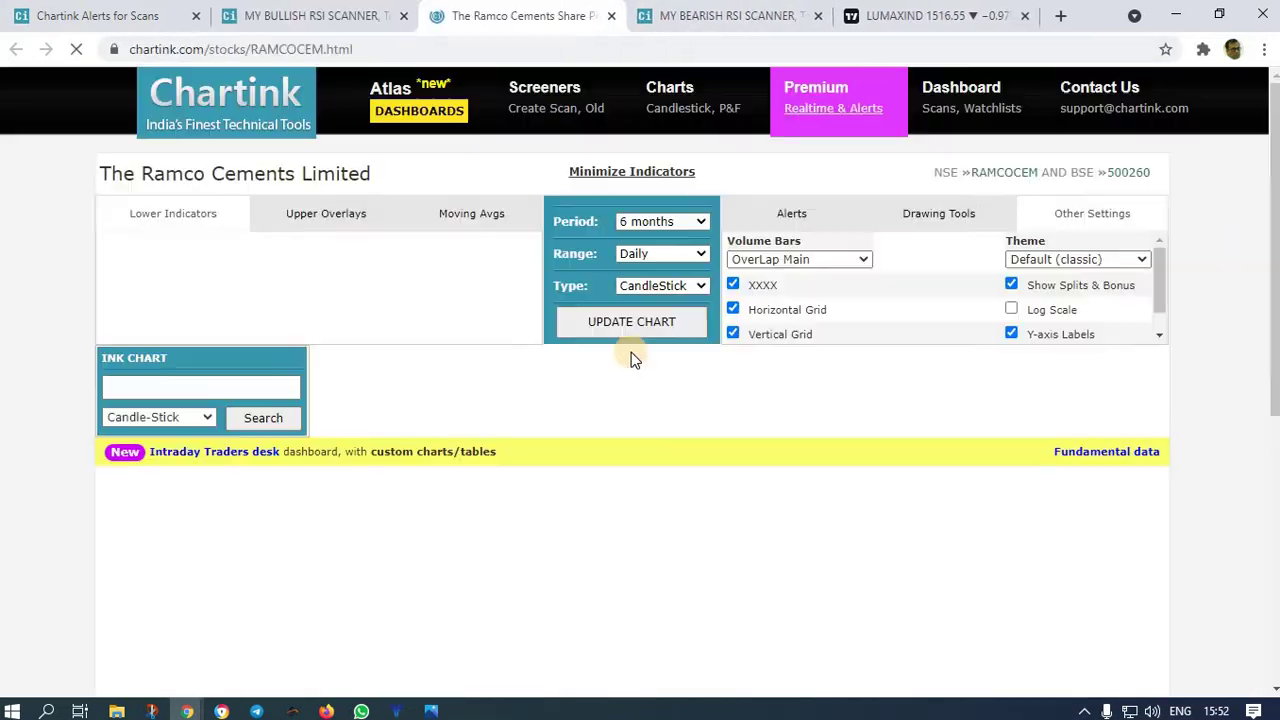
- Review the RAMCOCEM chart and close it to return to the list
scroll(757, 400, down, 3)
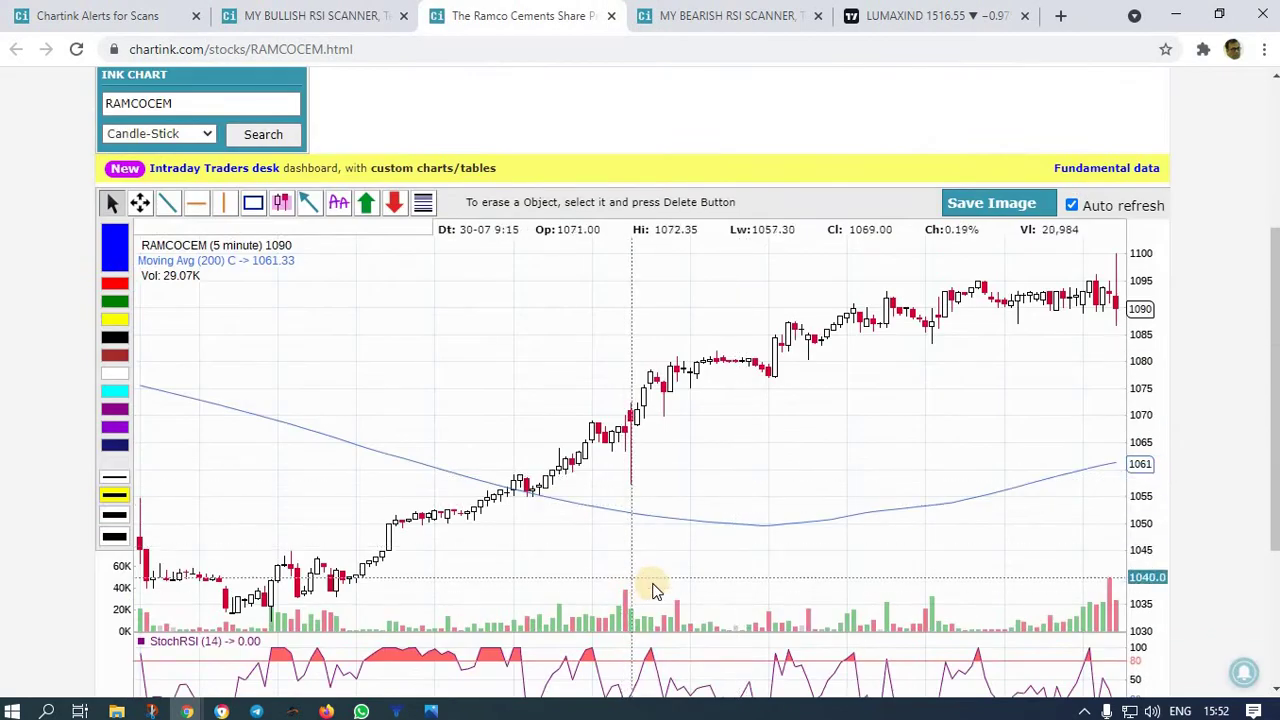
scroll(630, 500, down, 3)
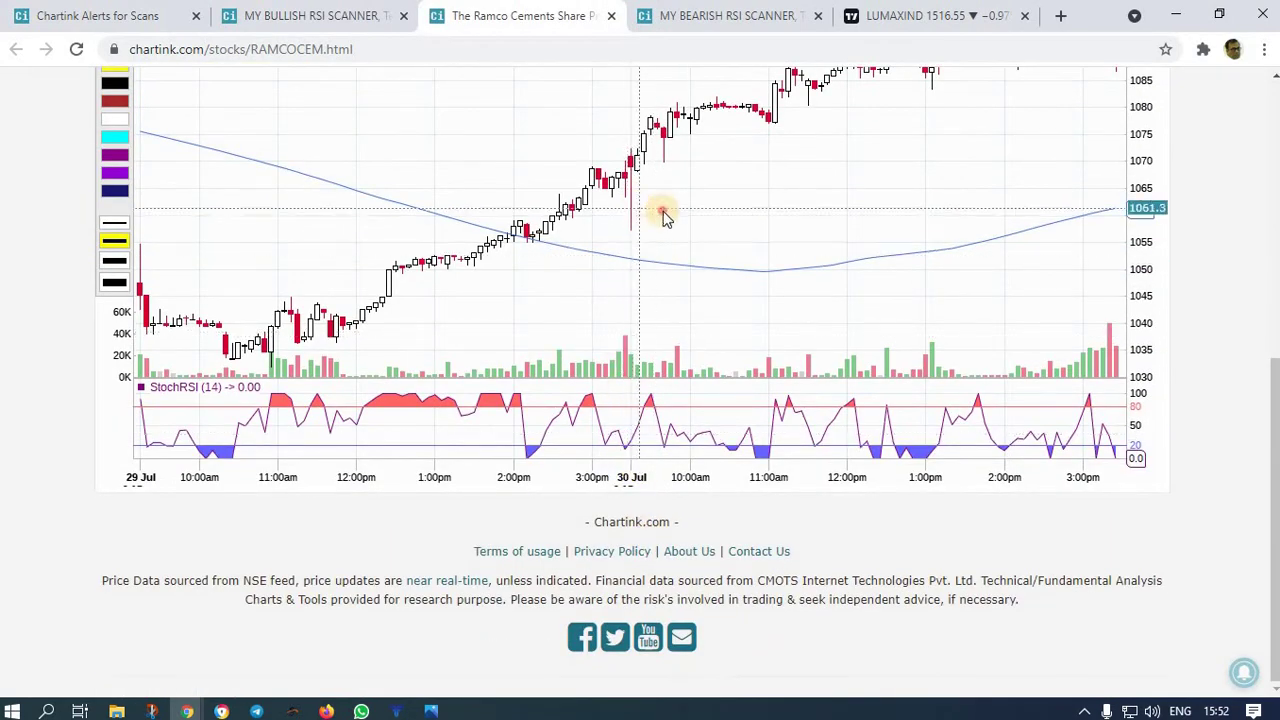
scroll(650, 358, up, 2)
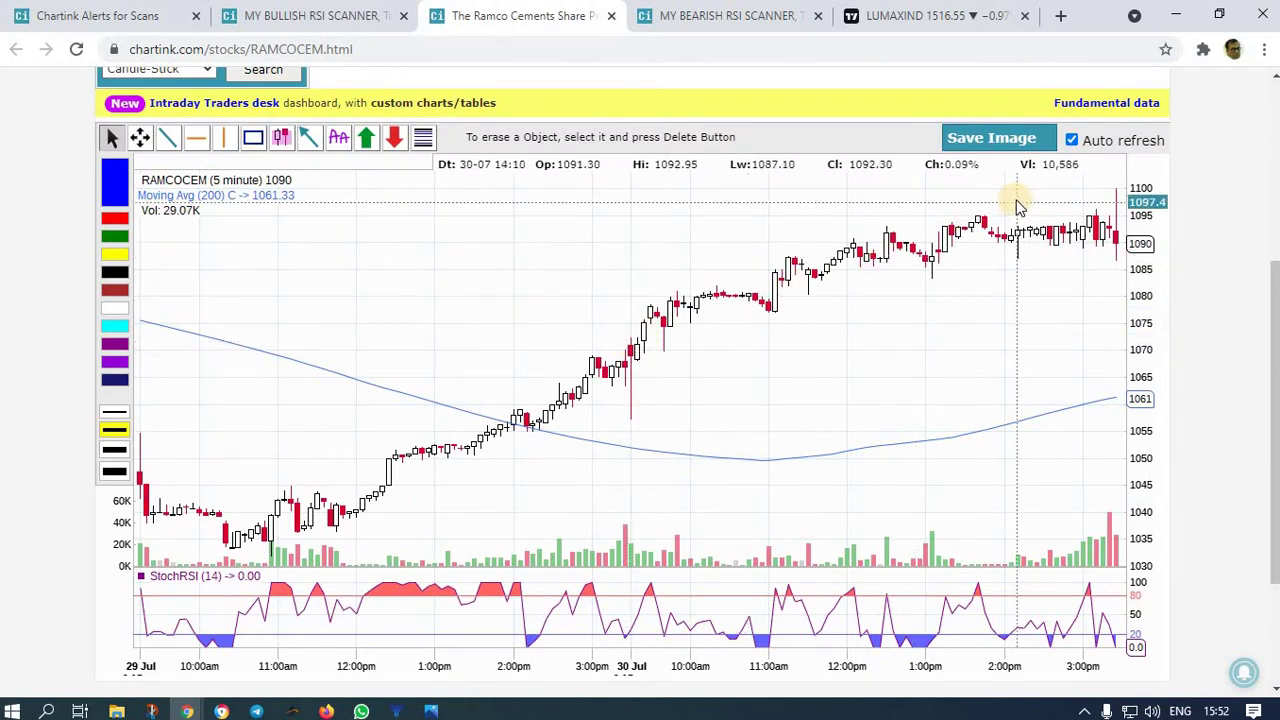
click(612, 16)
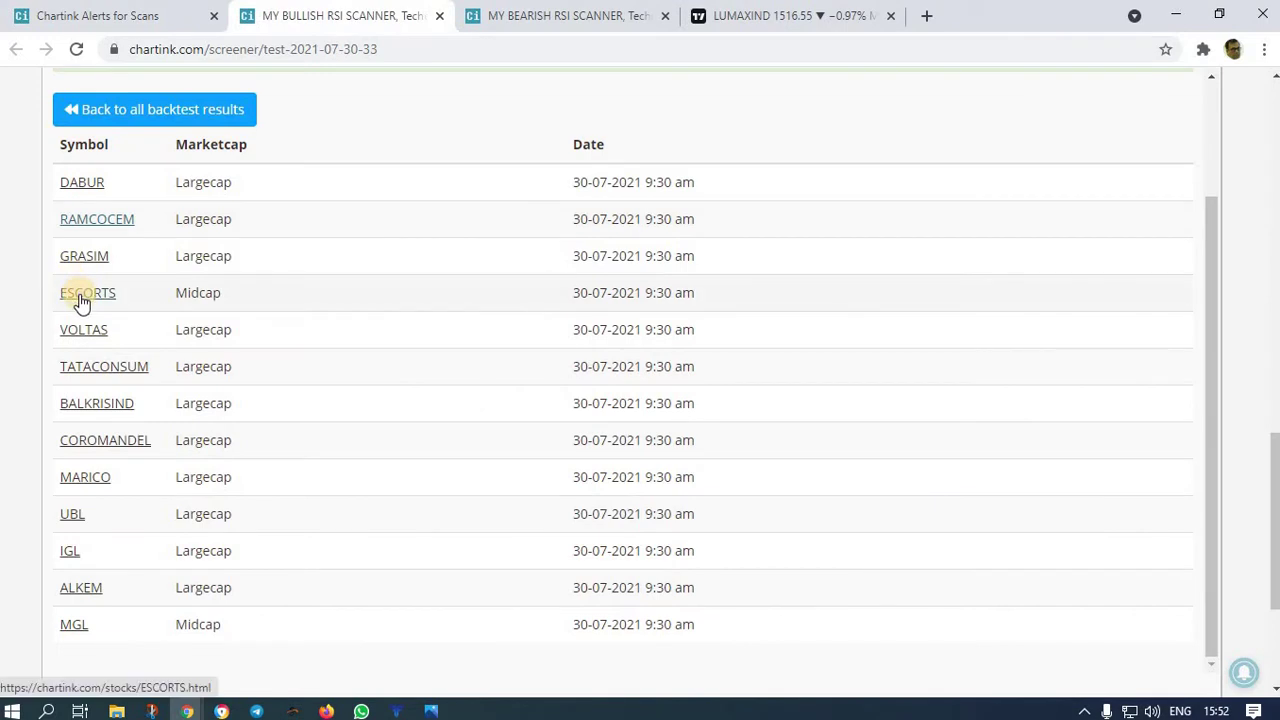
- Open the GRASIM chart and scroll down to its candles
click(78, 256)
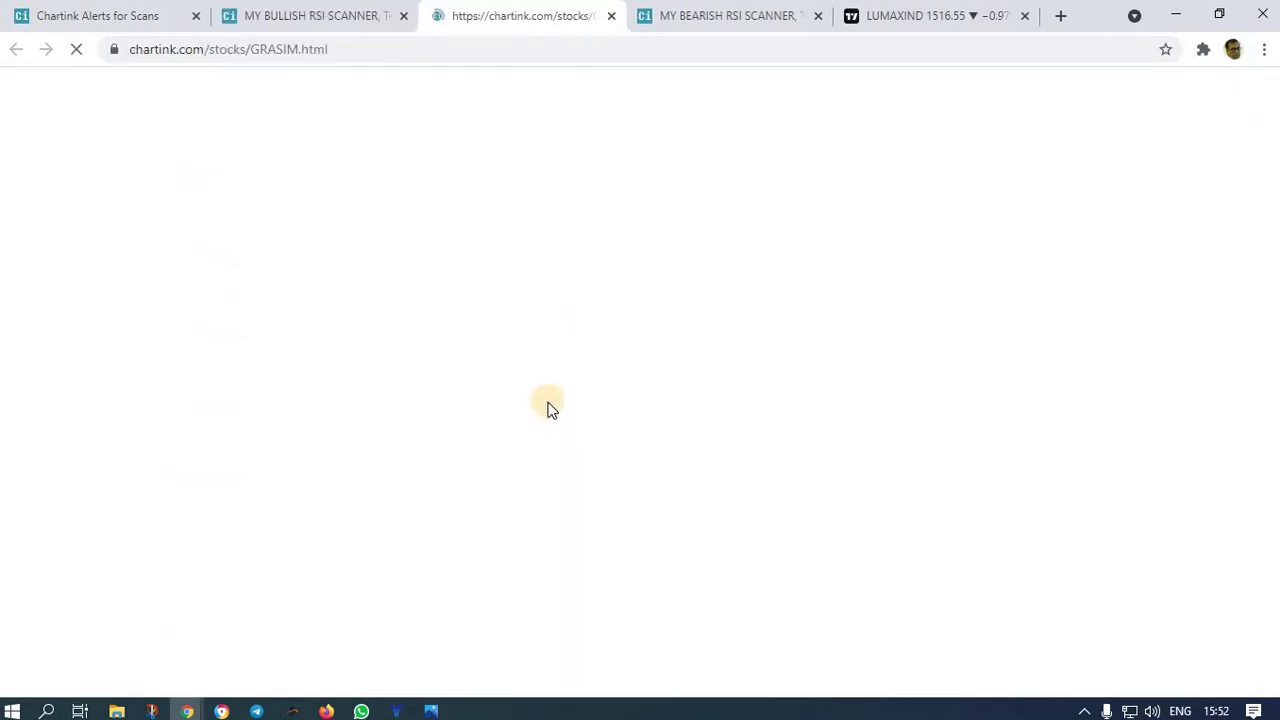
scroll(600, 585, down, 3)
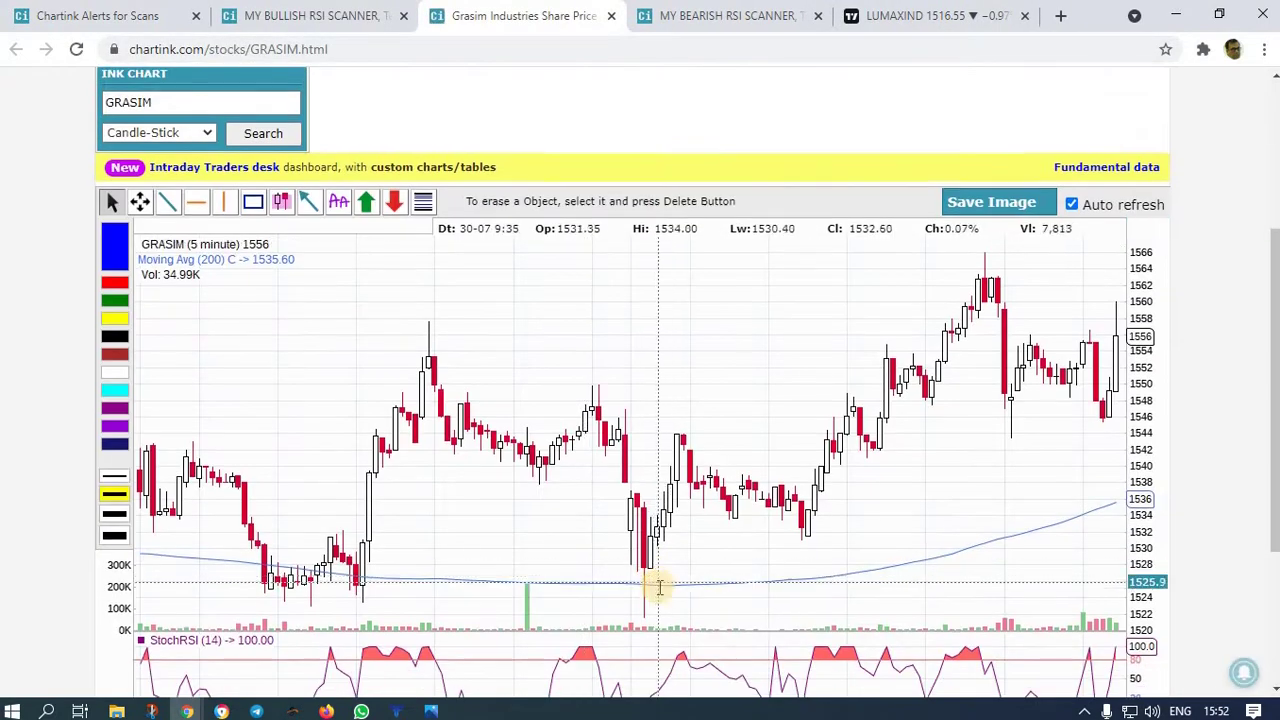
scroll(650, 575, down, 2)
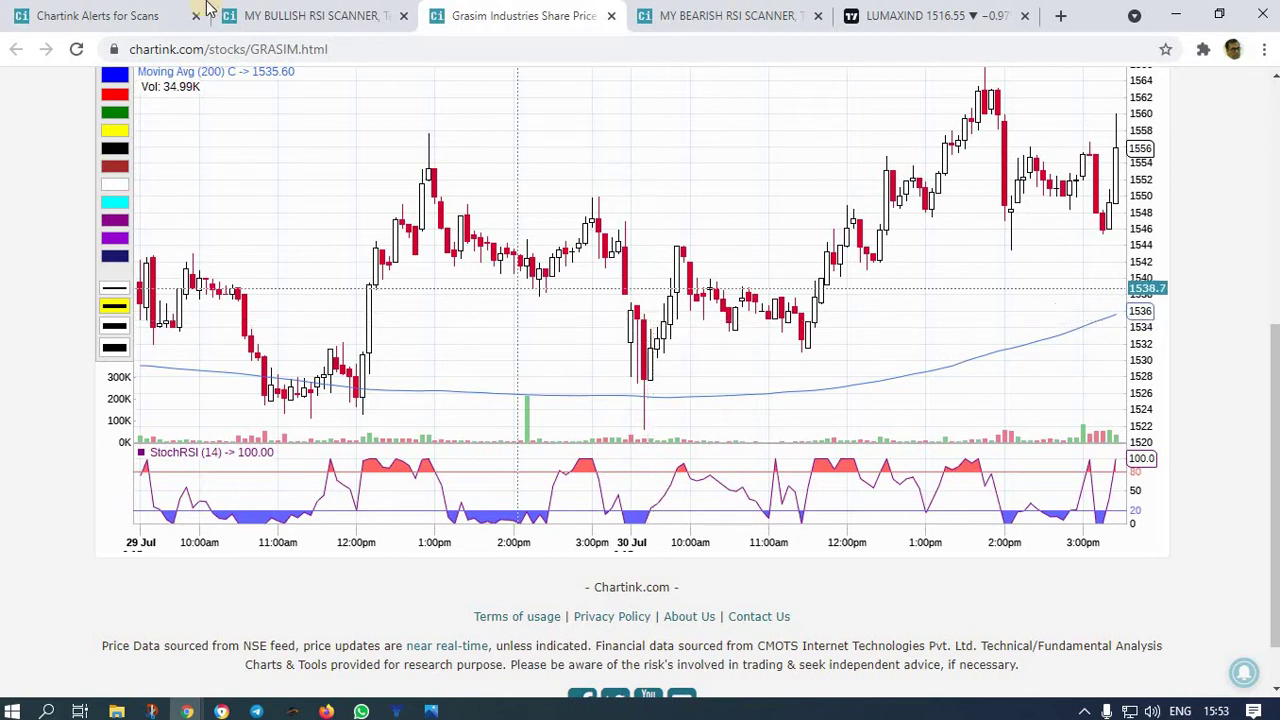
- Open the ESCORTS chart from the bullish results list
click(370, 16)
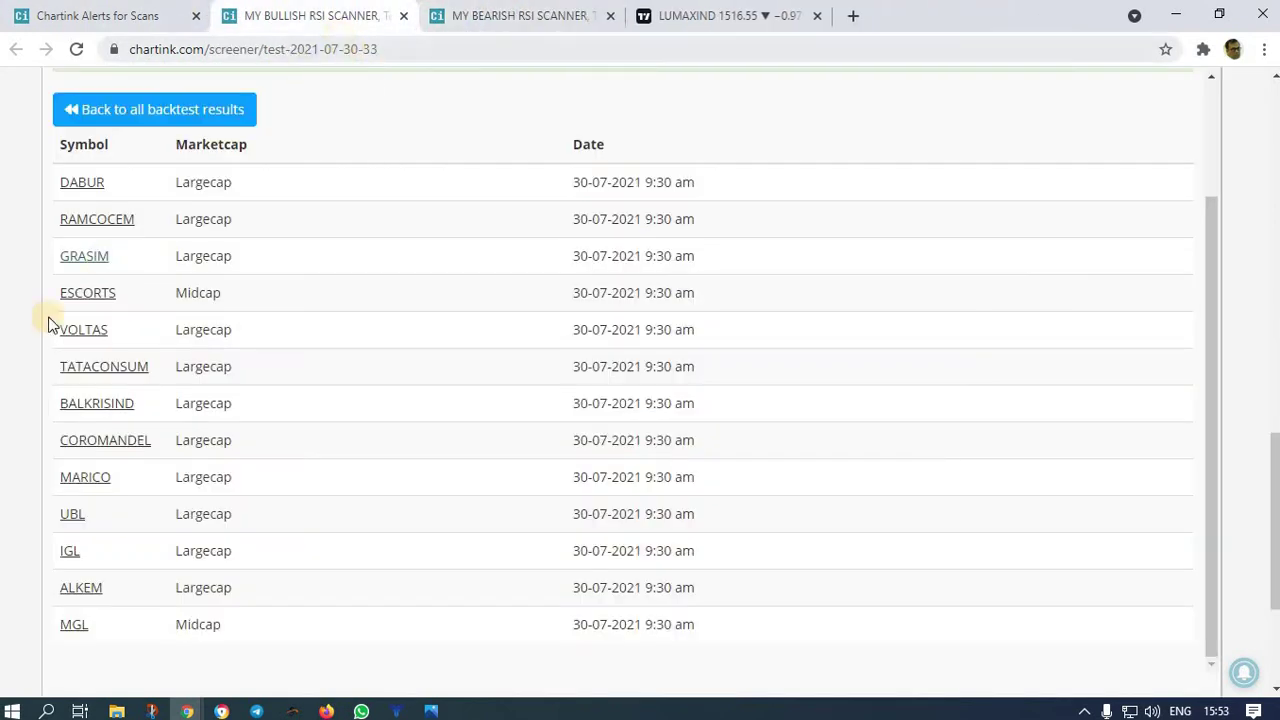
click(87, 303)
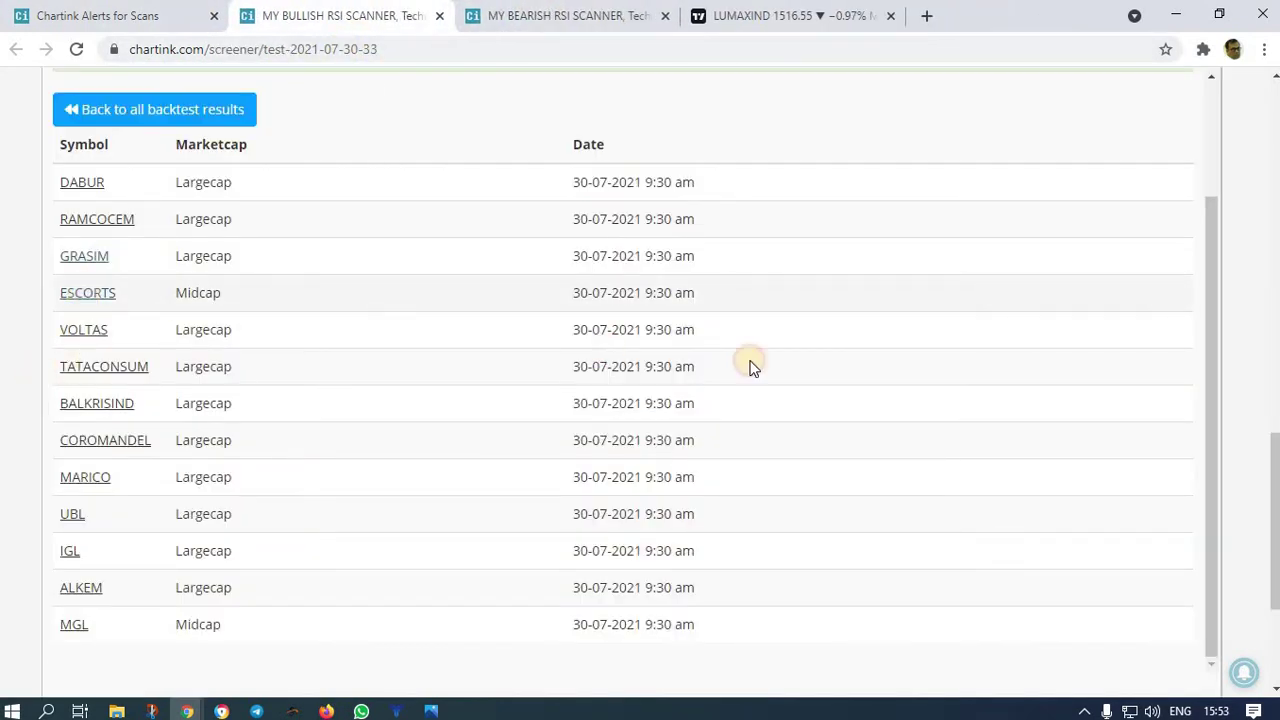
scroll(766, 400, down, 3)
scroll(770, 425, down, 2)
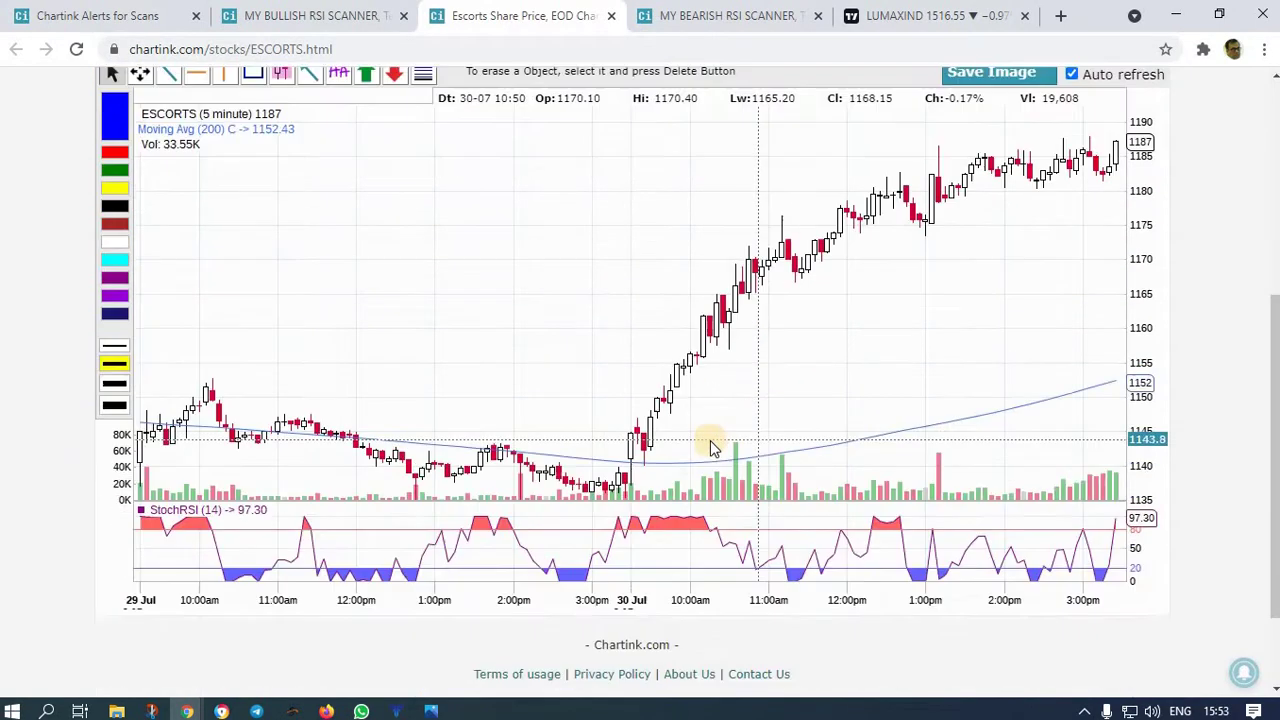
- Open the VOLTAS, TATACONSUM and BALKRISIND charts from the bullish list
click(297, 17)
click(80, 331)
scroll(616, 494, down, 2)
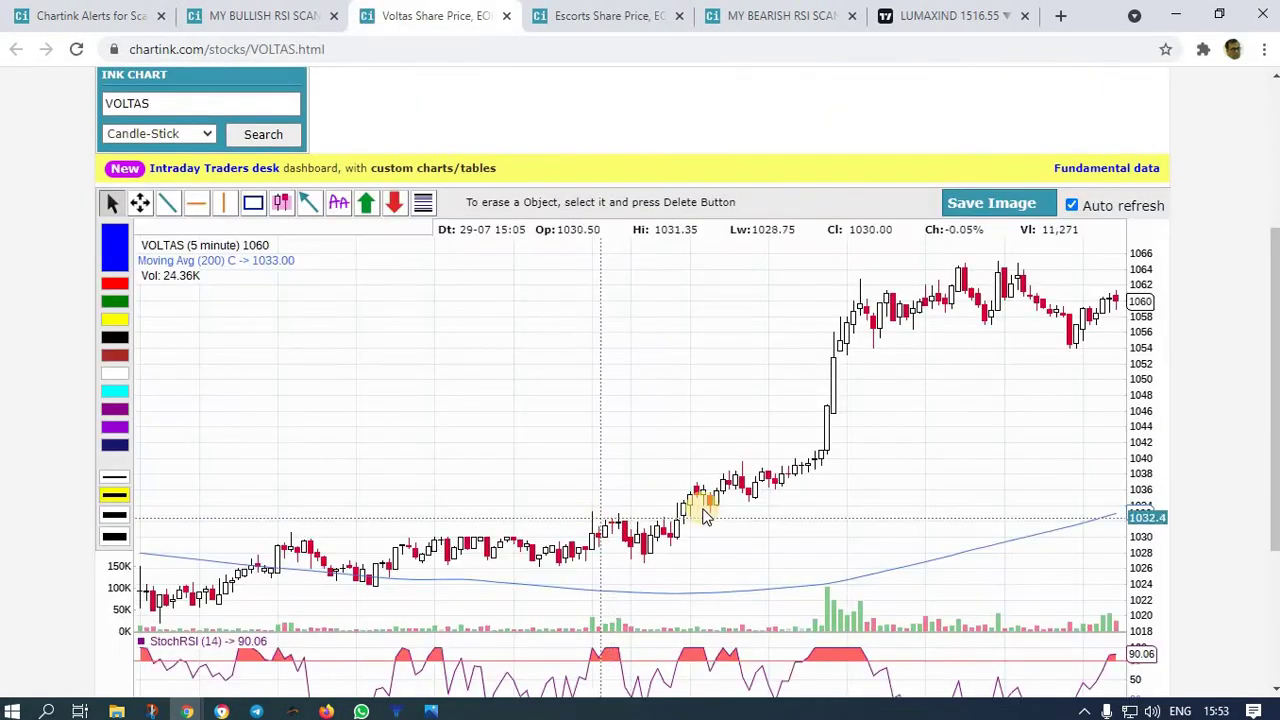
click(275, 22)
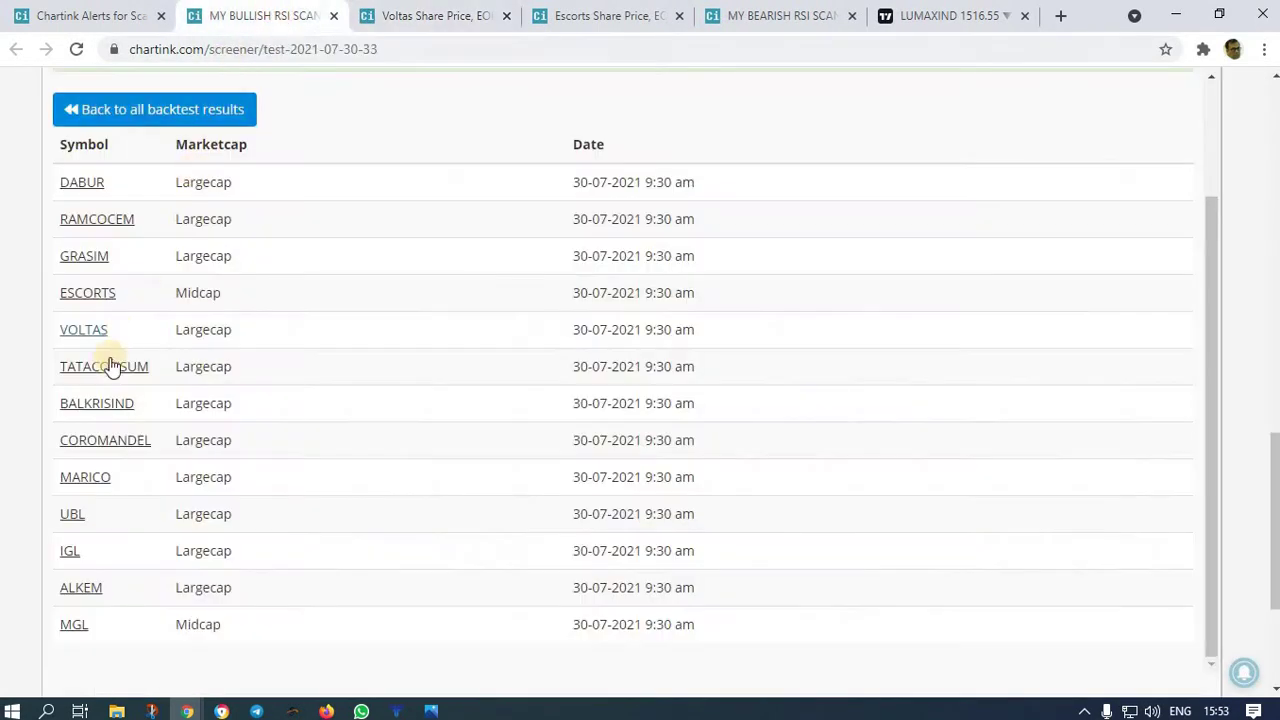
click(107, 370)
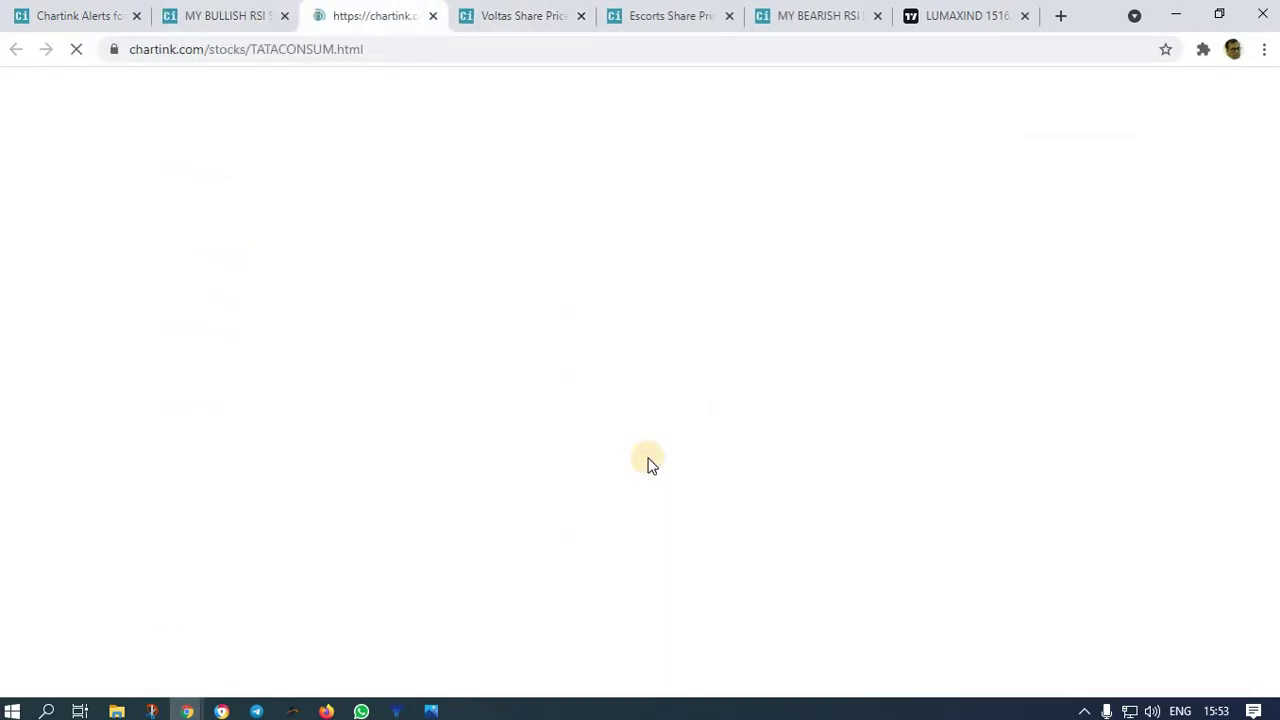
scroll(674, 549, down, 3)
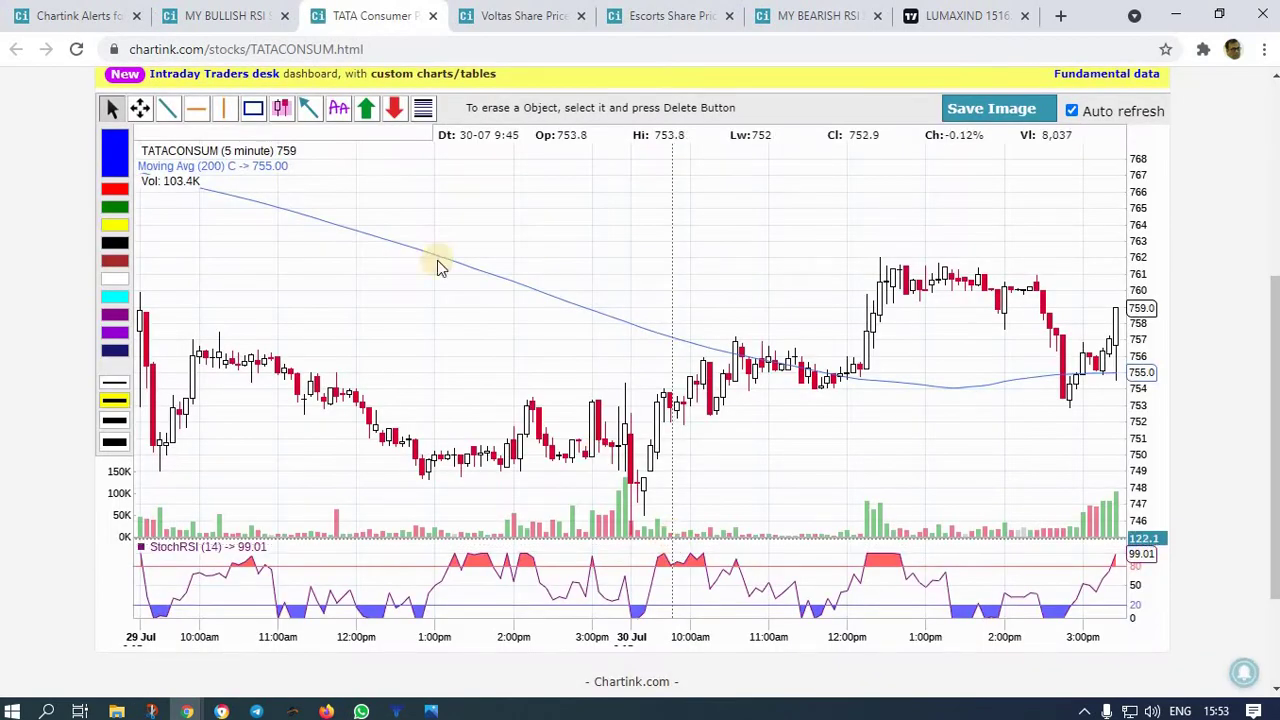
click(250, 16)
click(130, 406)
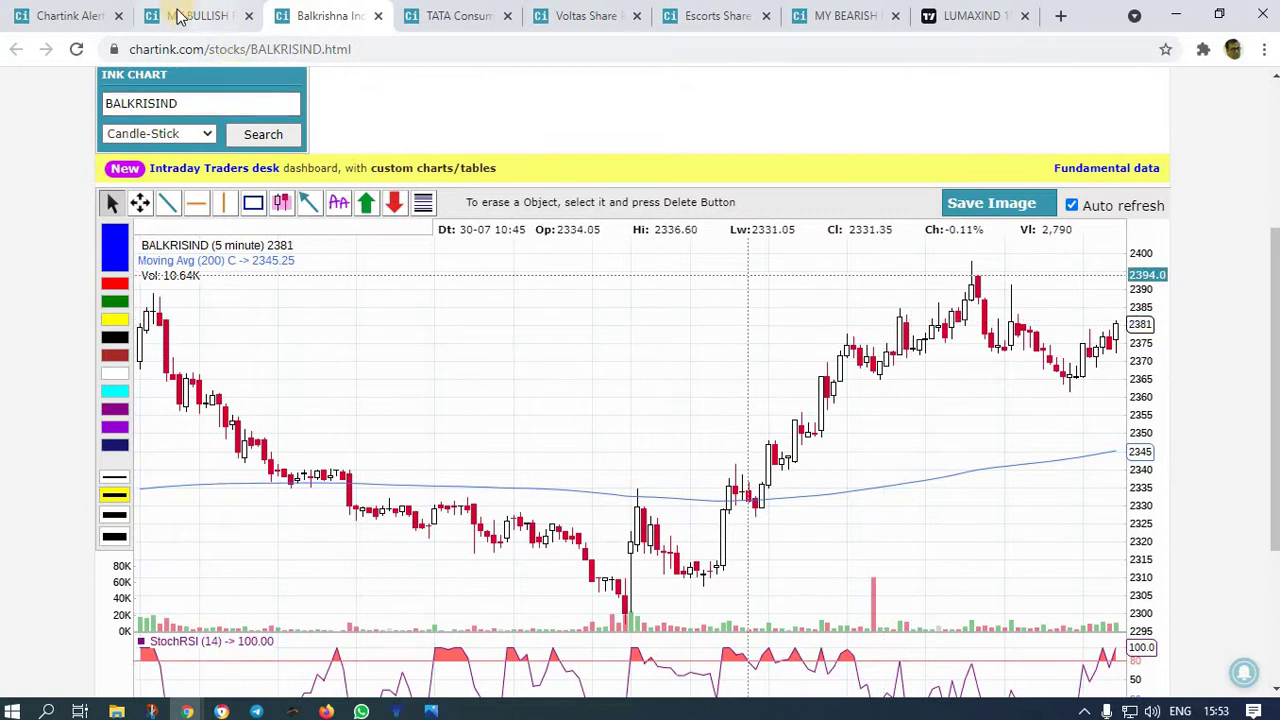
- Close the BALKRISIND, TATACONSUM and VOLTAS chart tabs and return to ESCORTS
click(377, 18)
click(377, 20)
click(368, 18)
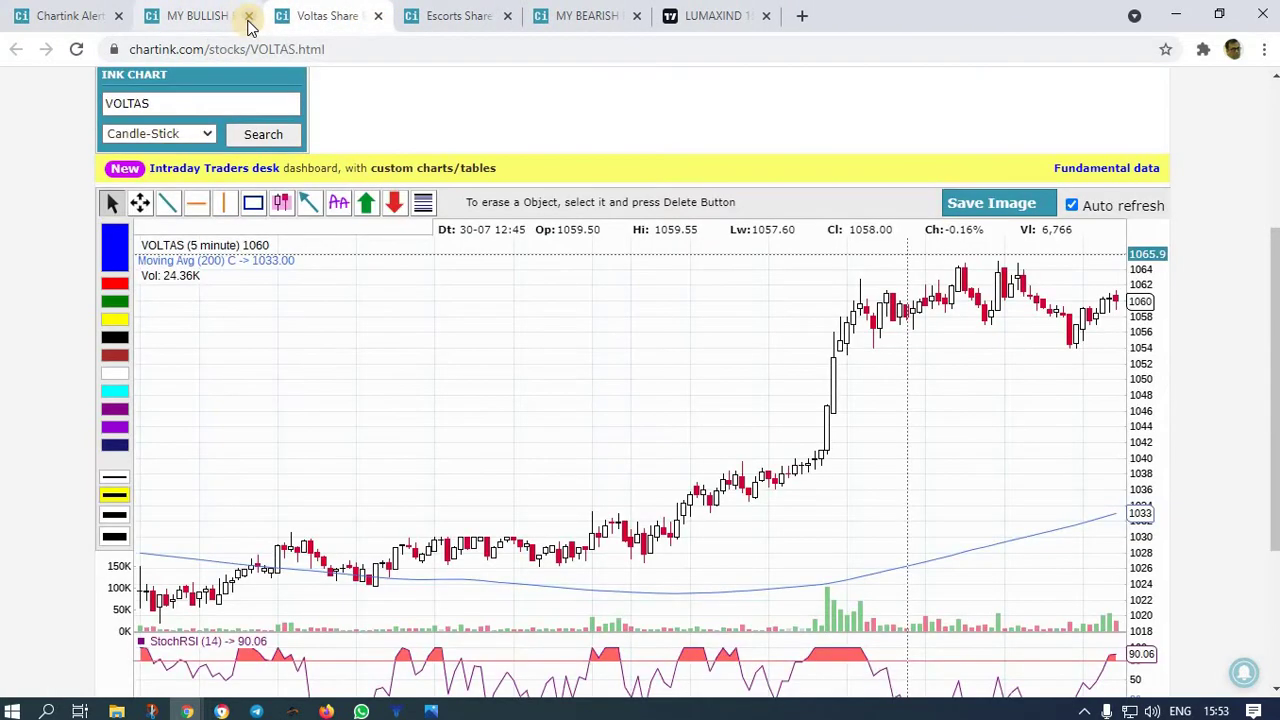
click(377, 17)
click(236, 20)
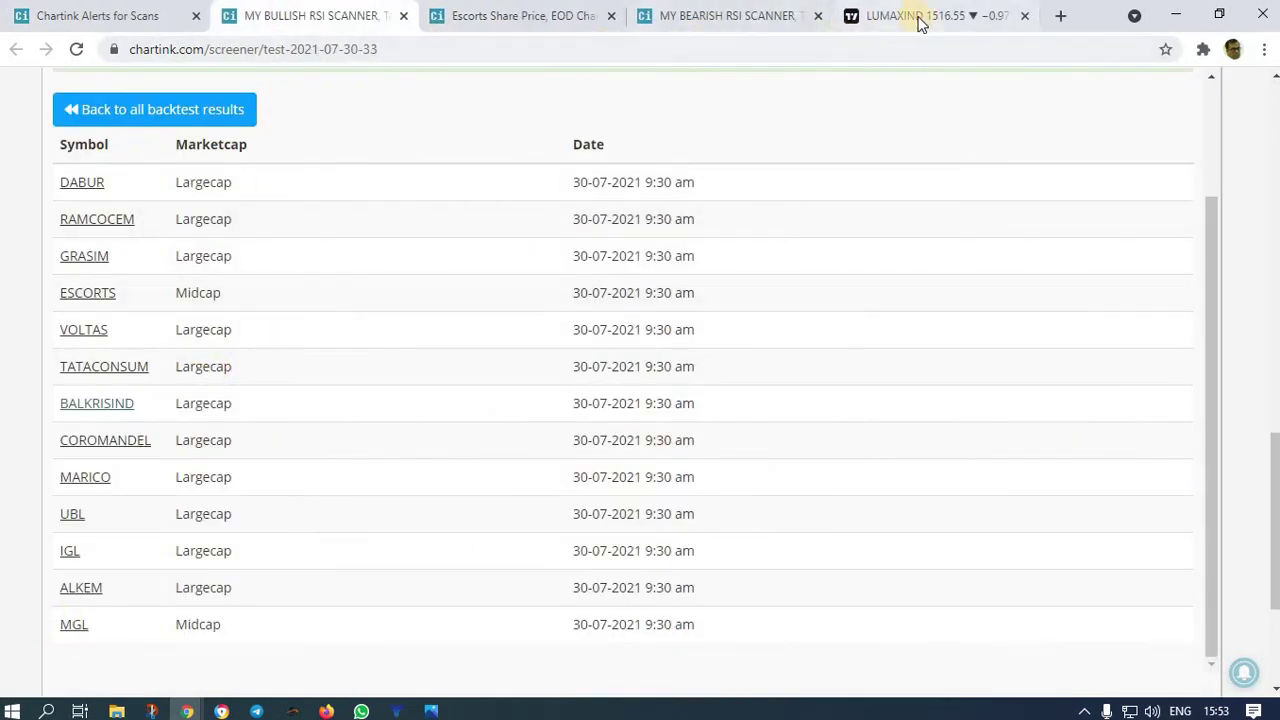
click(492, 10)
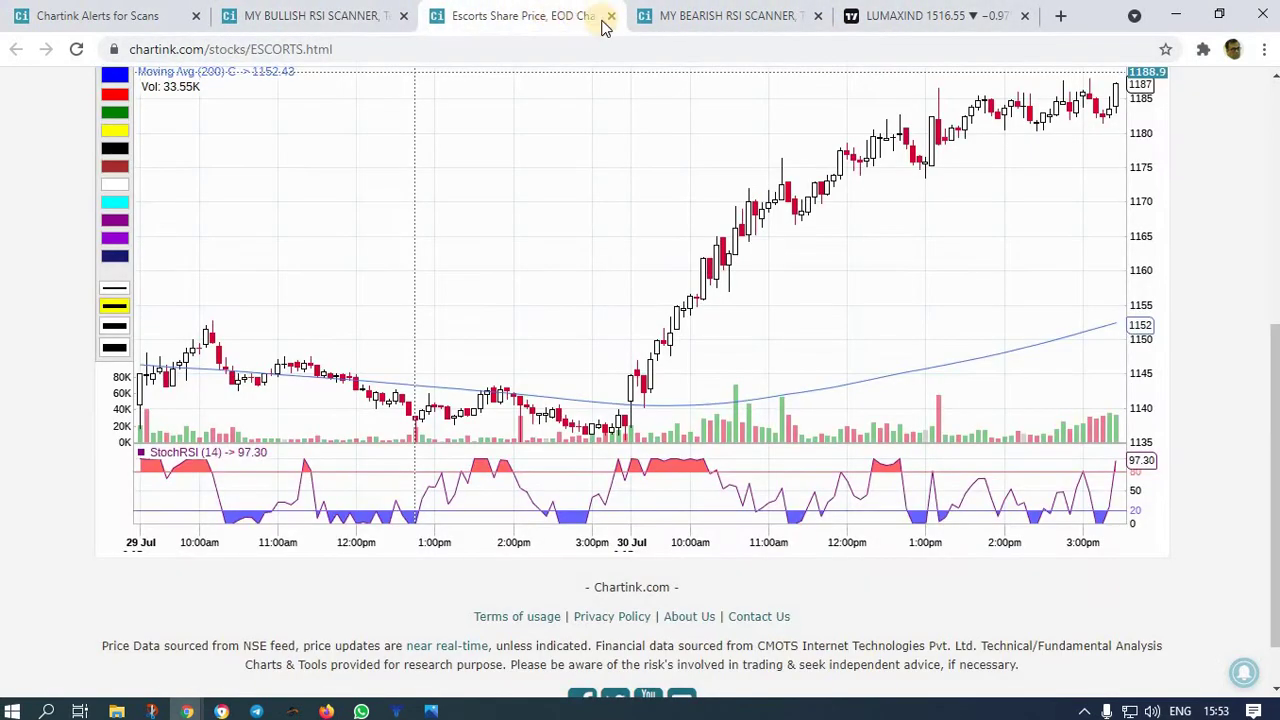
- Load ESCORTS in TradingView on 15-minute candles and fit the price scale
click(965, 18)
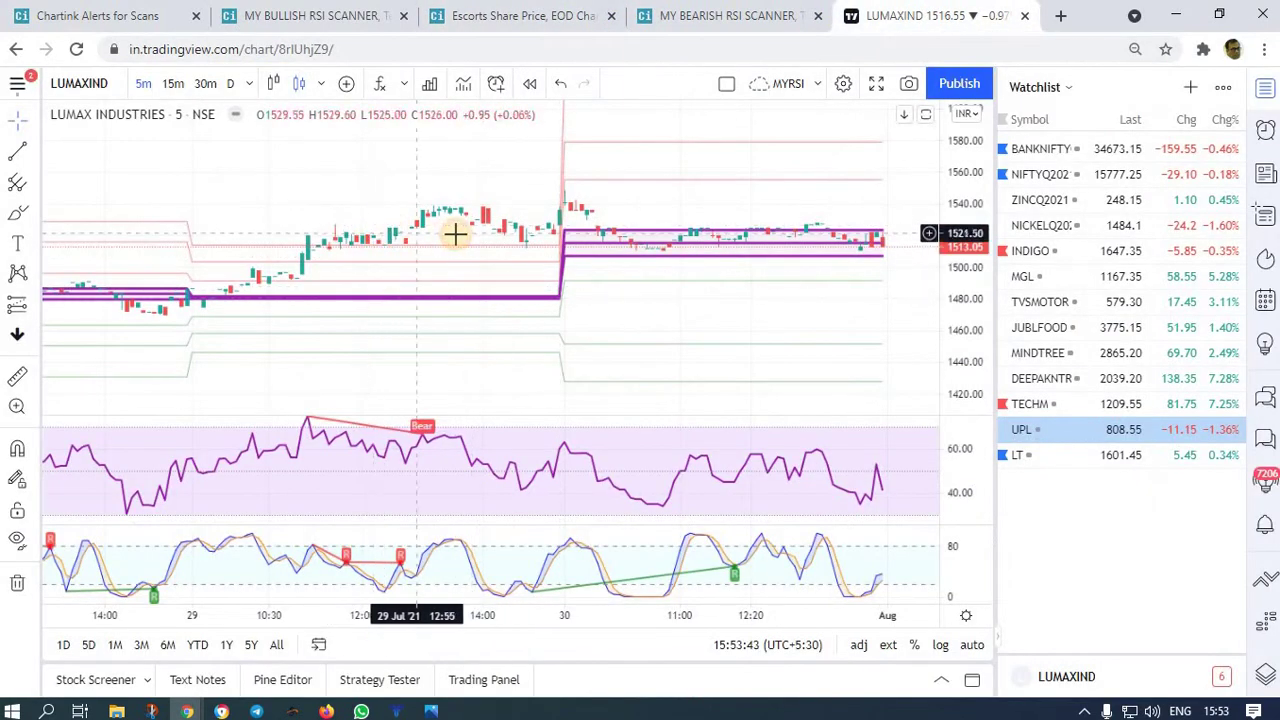
text(ESCORT)
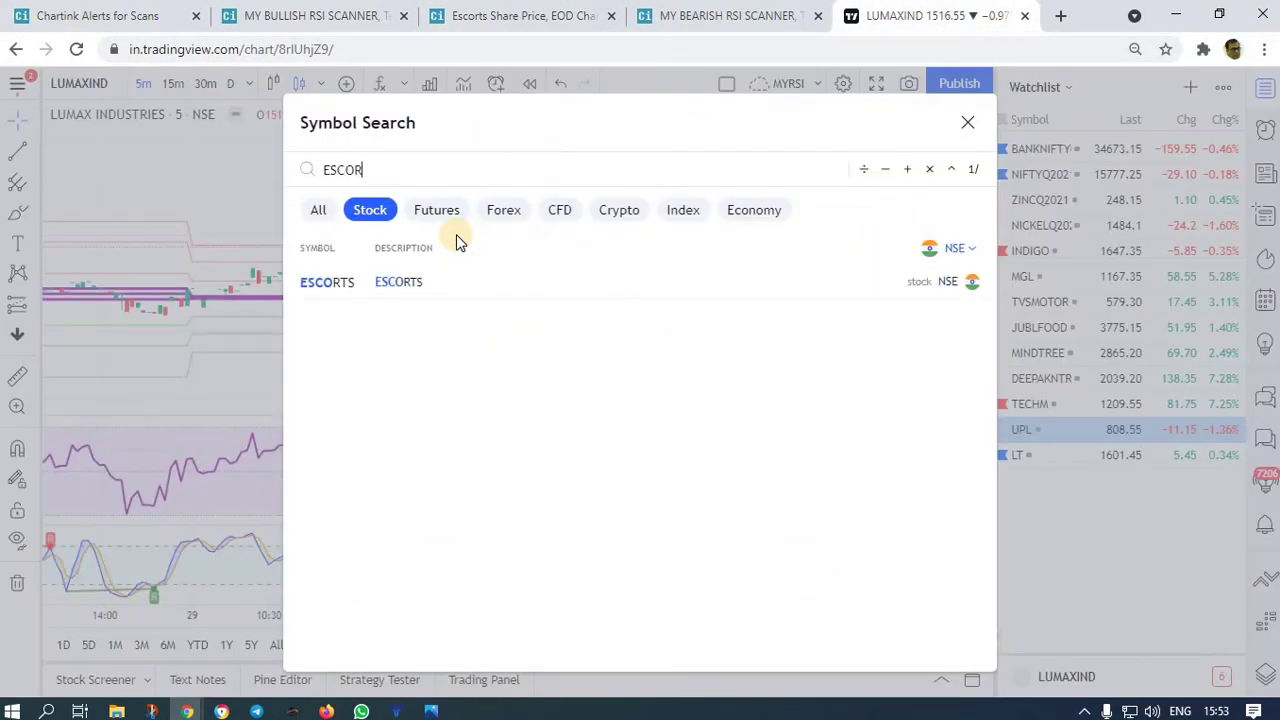
click(349, 288)
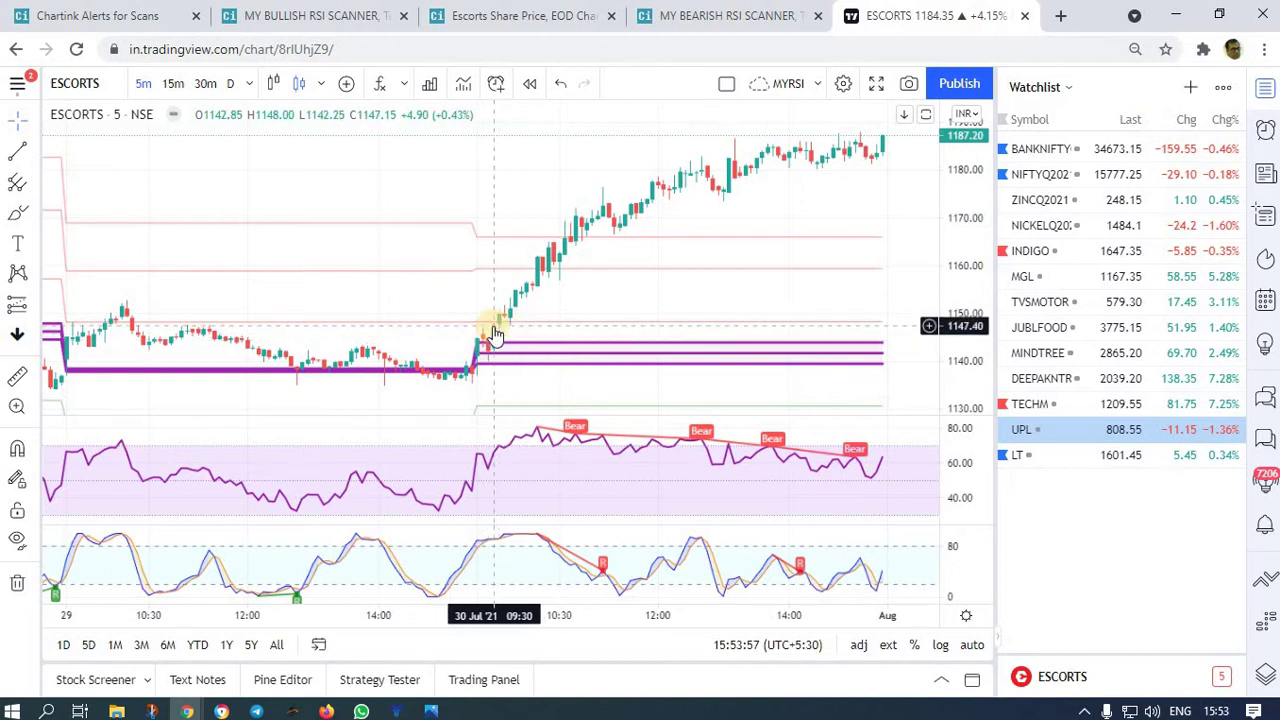
click(173, 83)
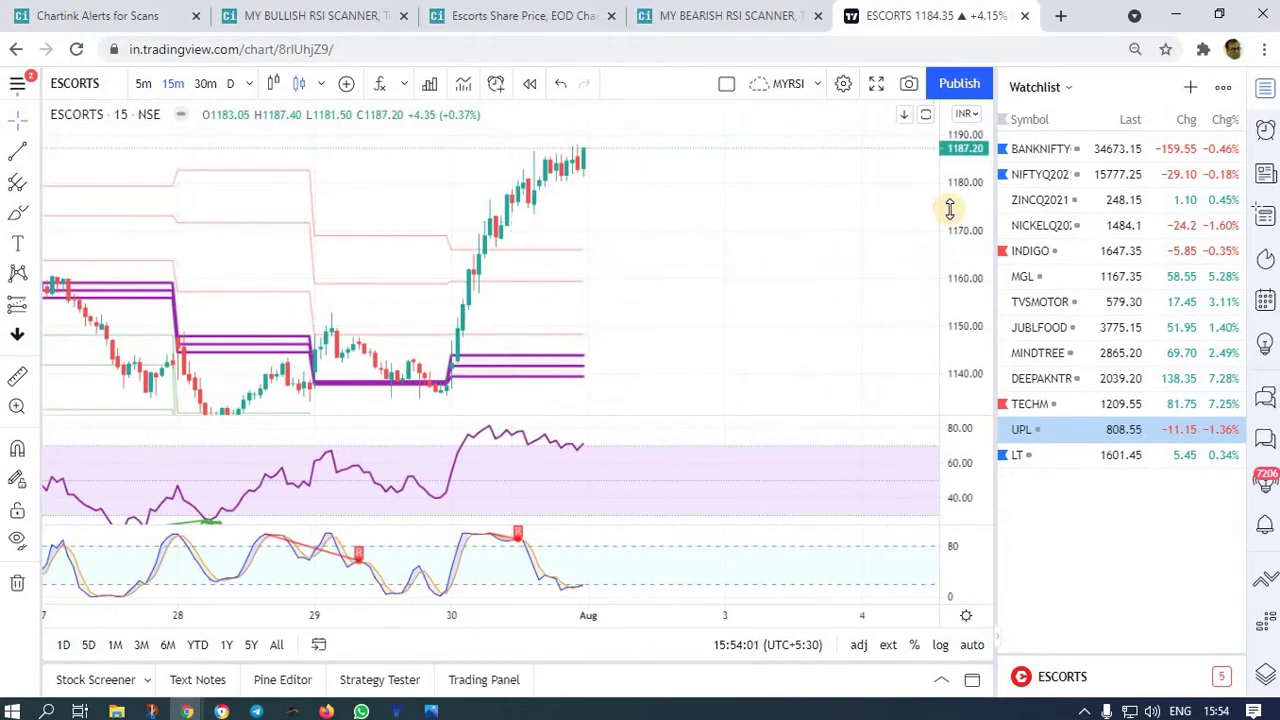
drag(950, 209, 957, 314)
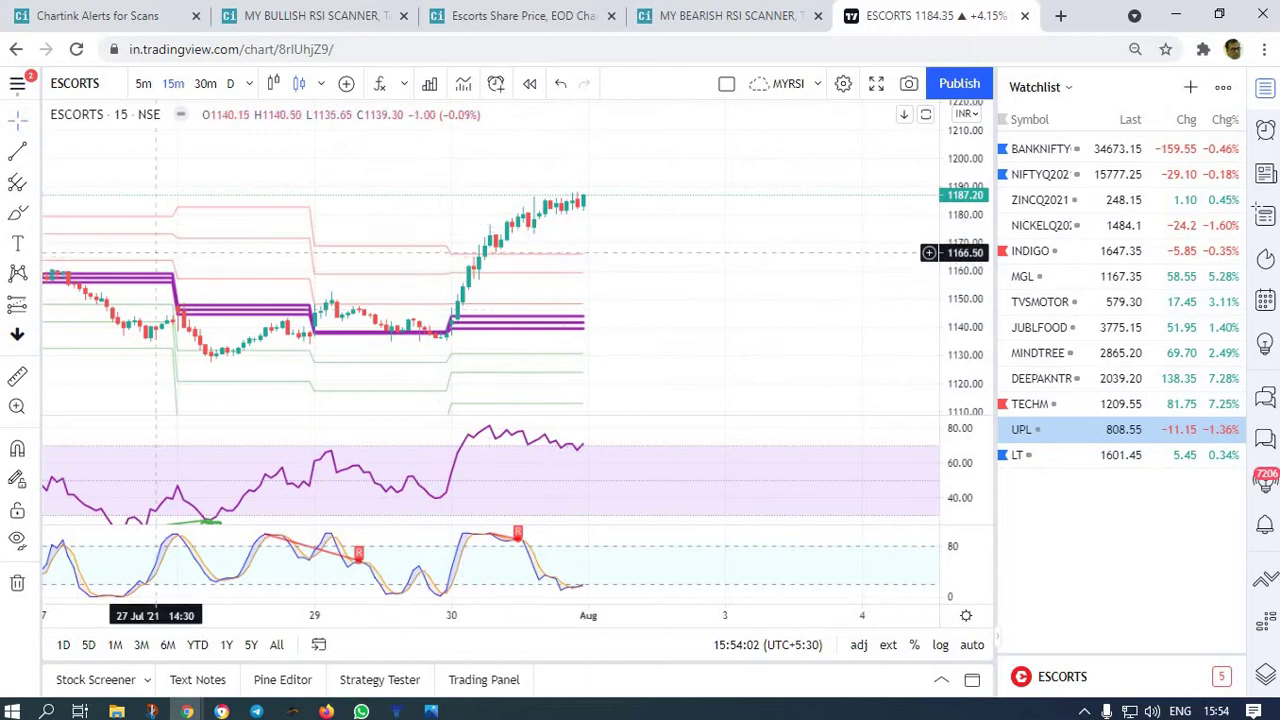
- Measure ESCORTS' 3.28% rise from the 30 Jul 9:30 candle to the high
click(17, 375)
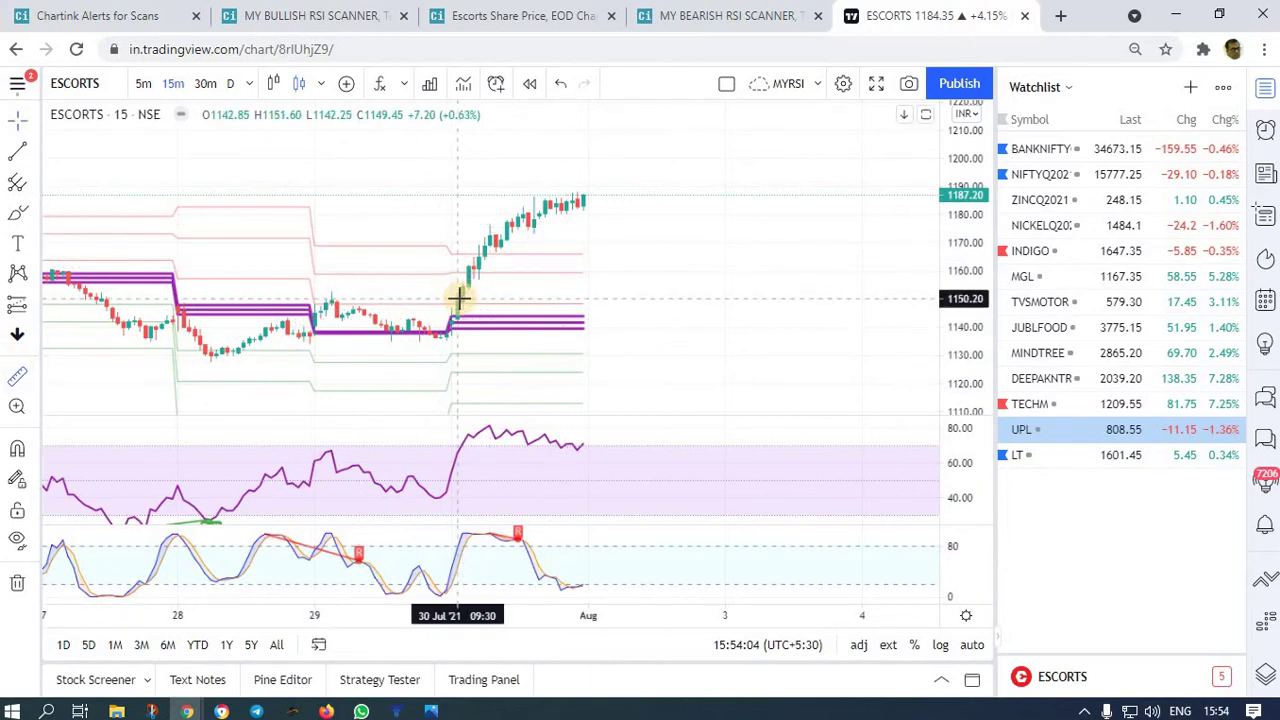
click(458, 297)
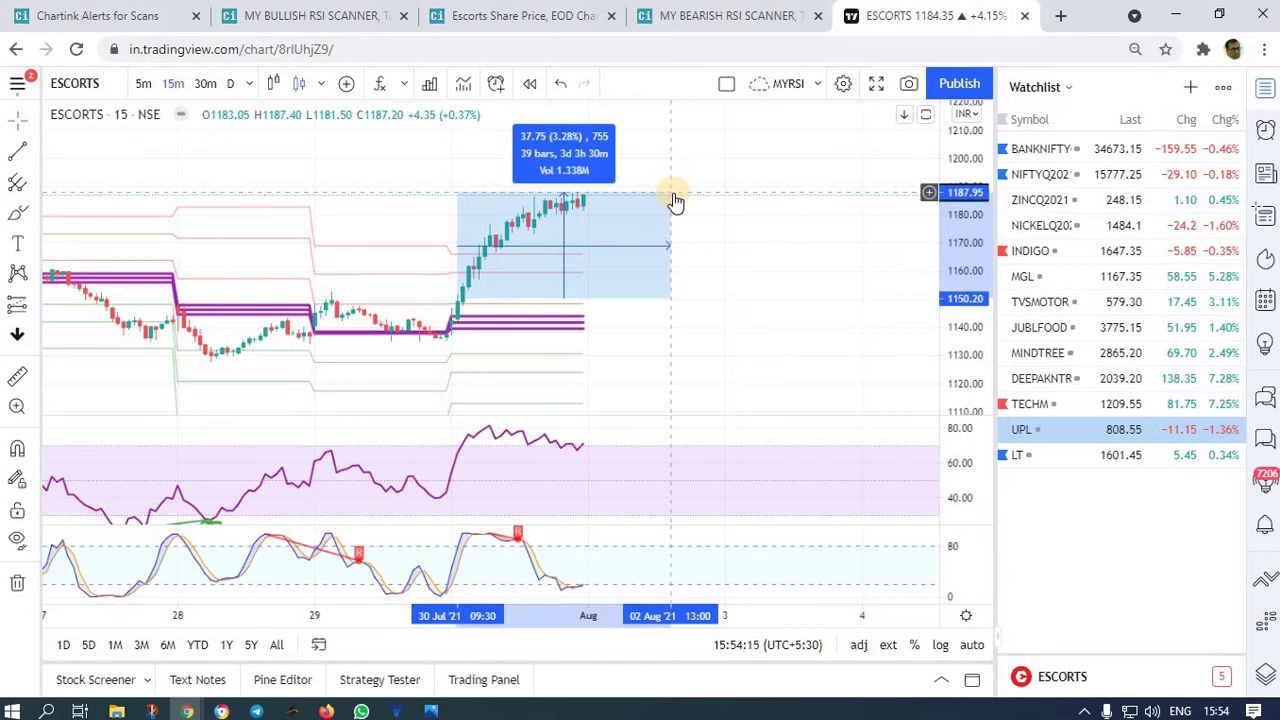
click(672, 194)
click(761, 239)
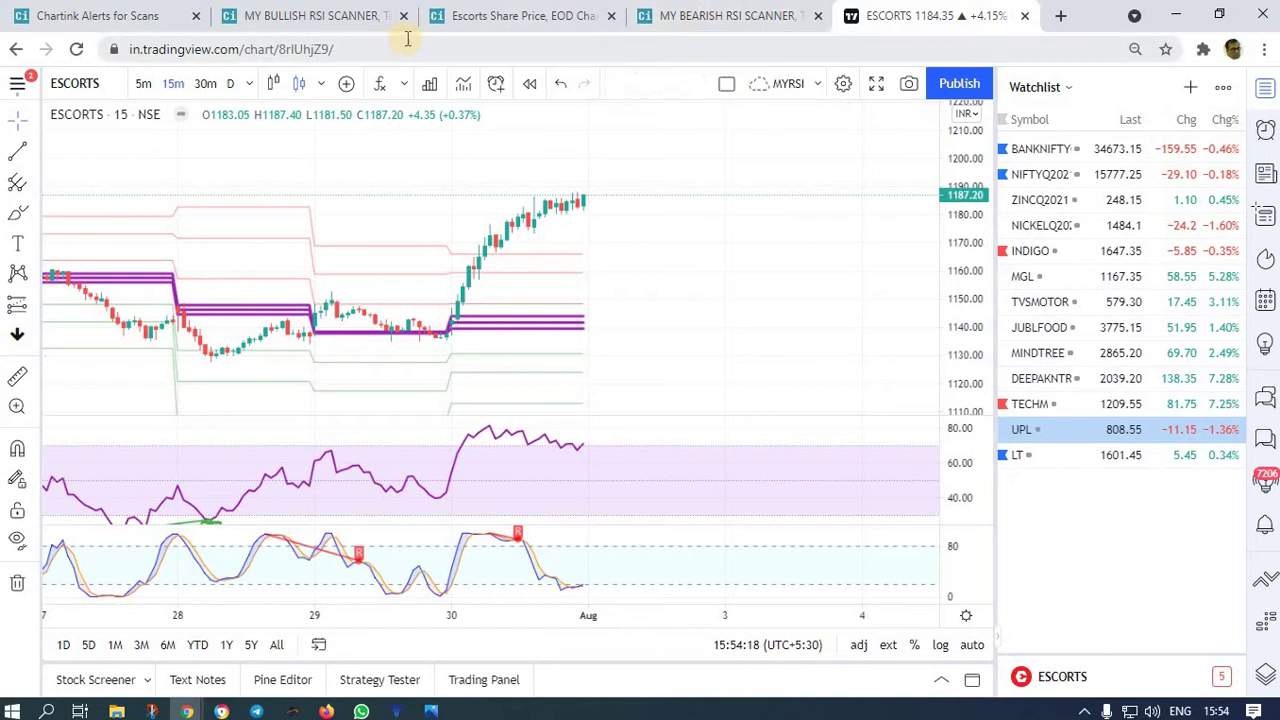
- Close the Chartink ESCORTS page and return to the bullish results list
click(458, 17)
click(610, 17)
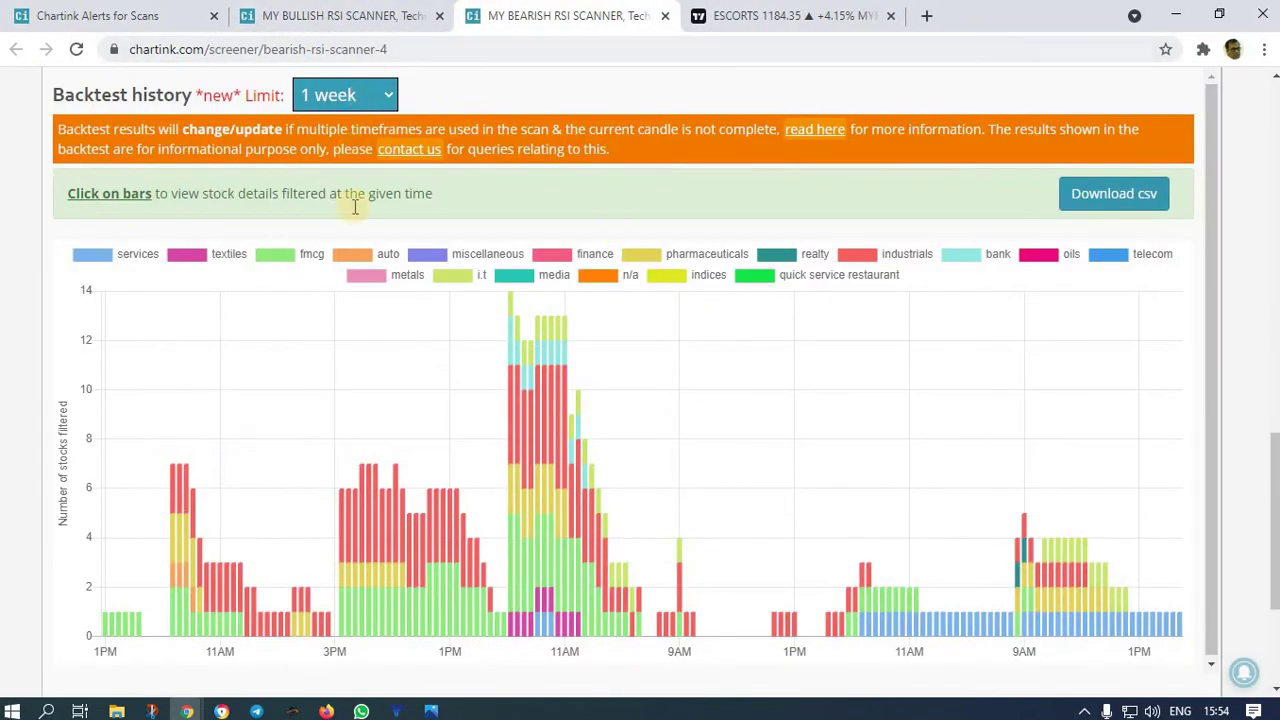
click(368, 17)
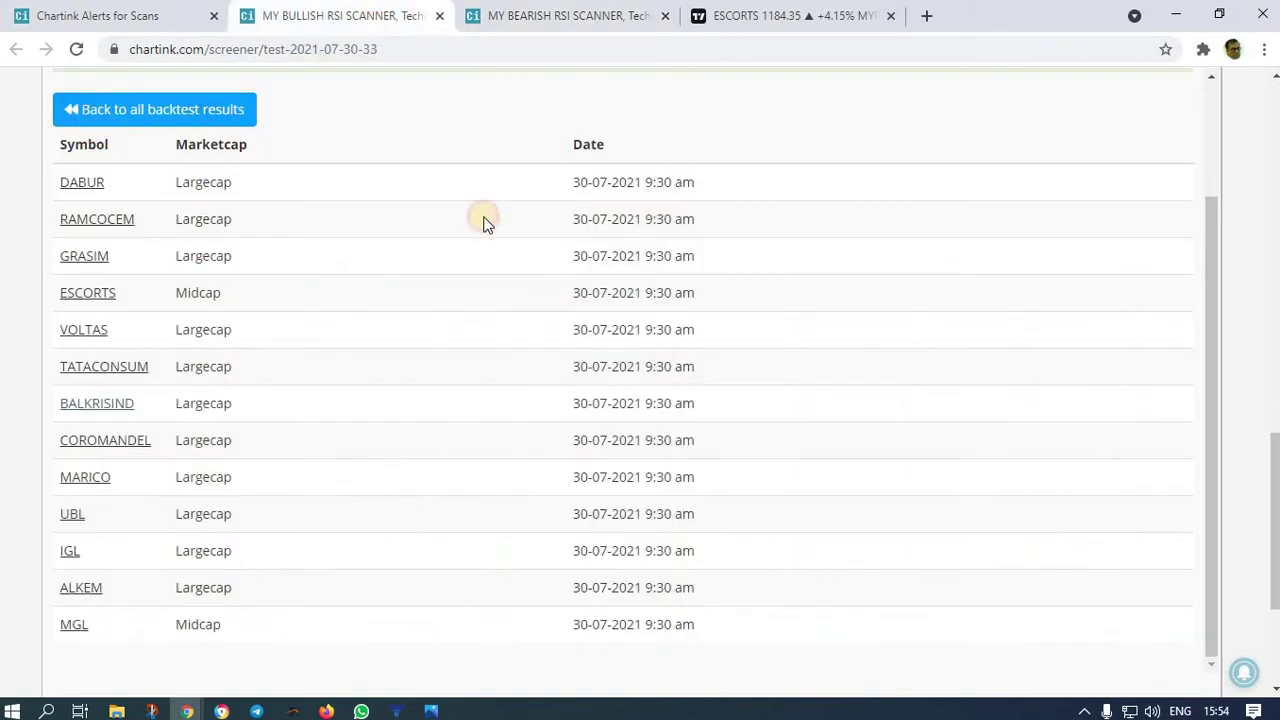
- Switch the TradingView chart to BALKRISIND
click(771, 20)
text(BA)
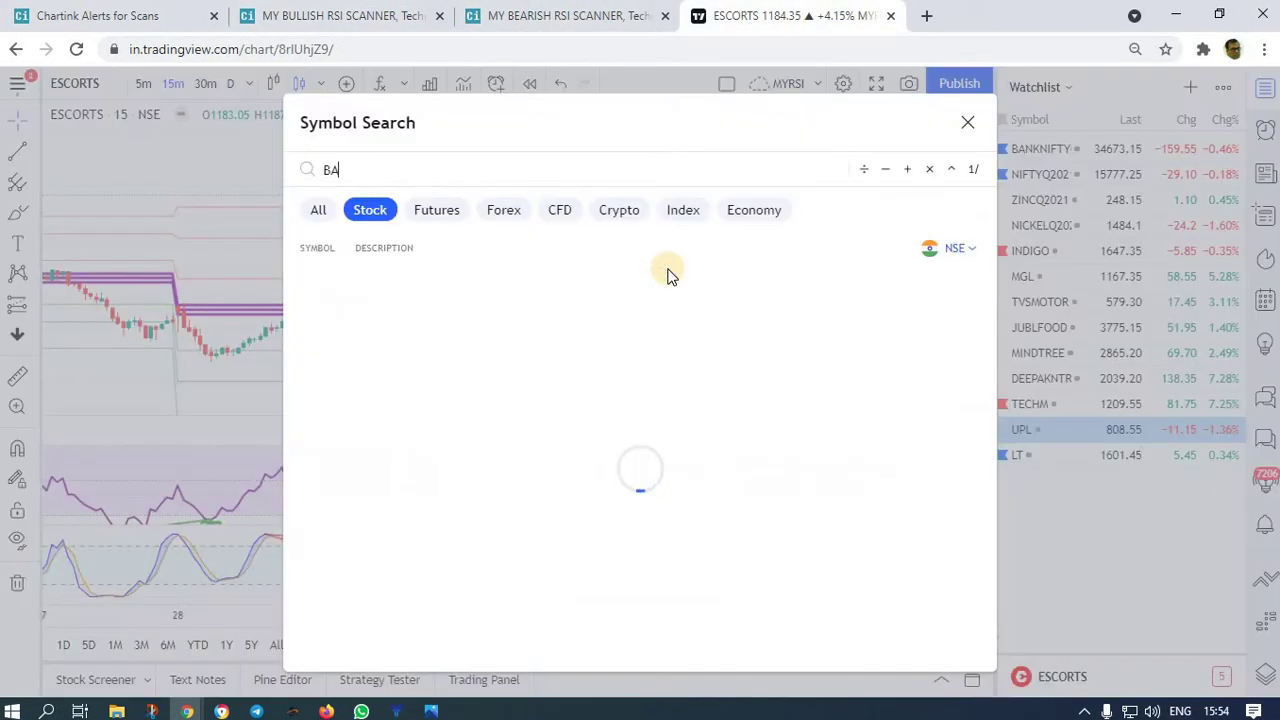
text(LK)
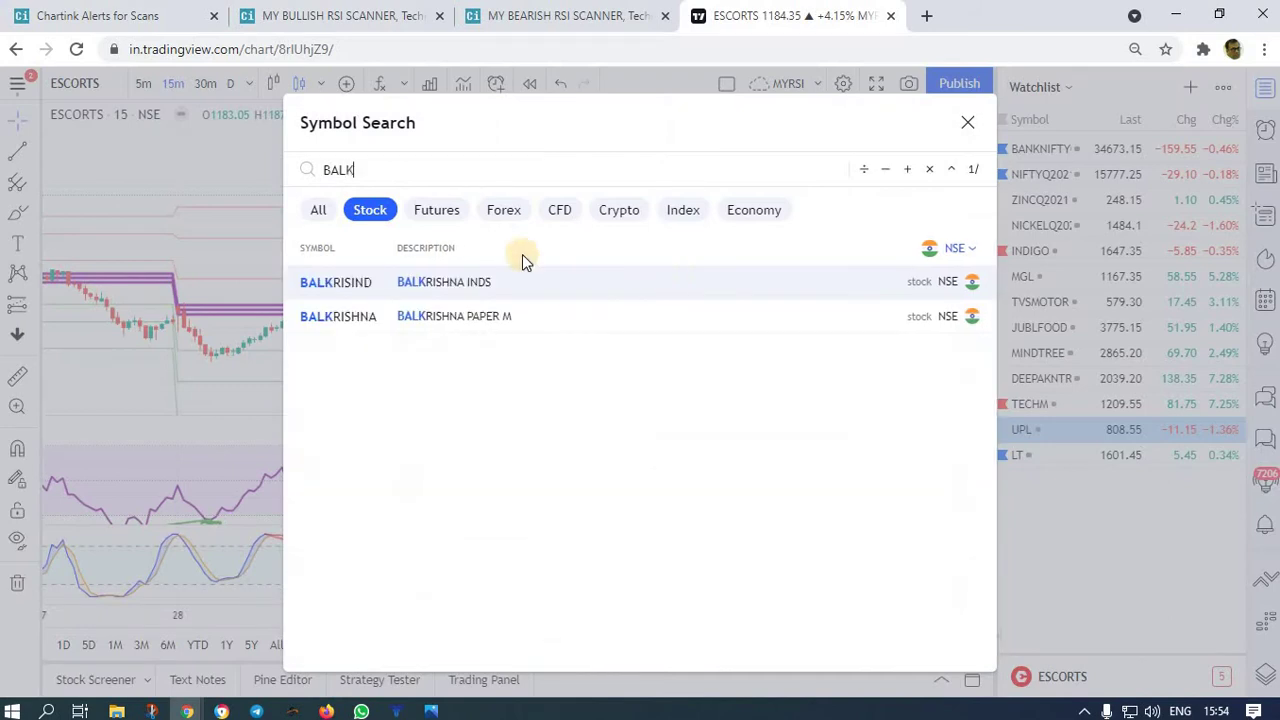
click(354, 286)
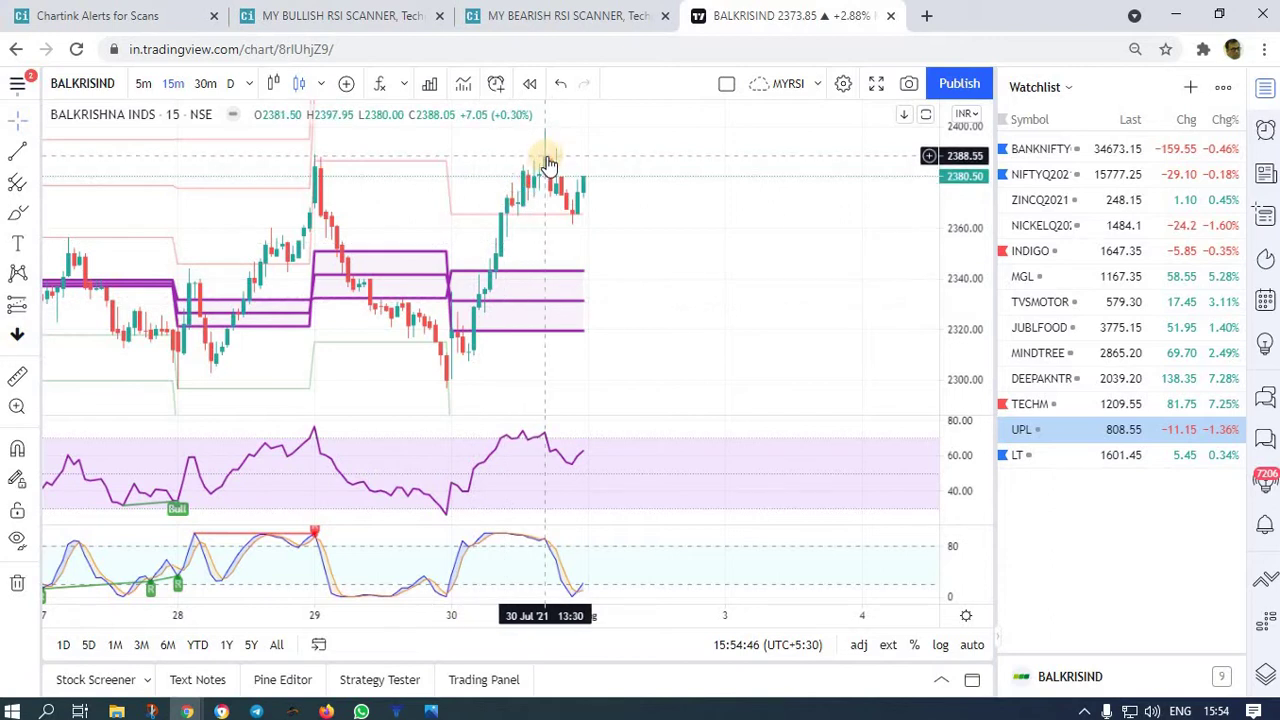
- Measure BALKRISIND's 2.74% gain from the 30 Jul 9:45 candle
key(shift)
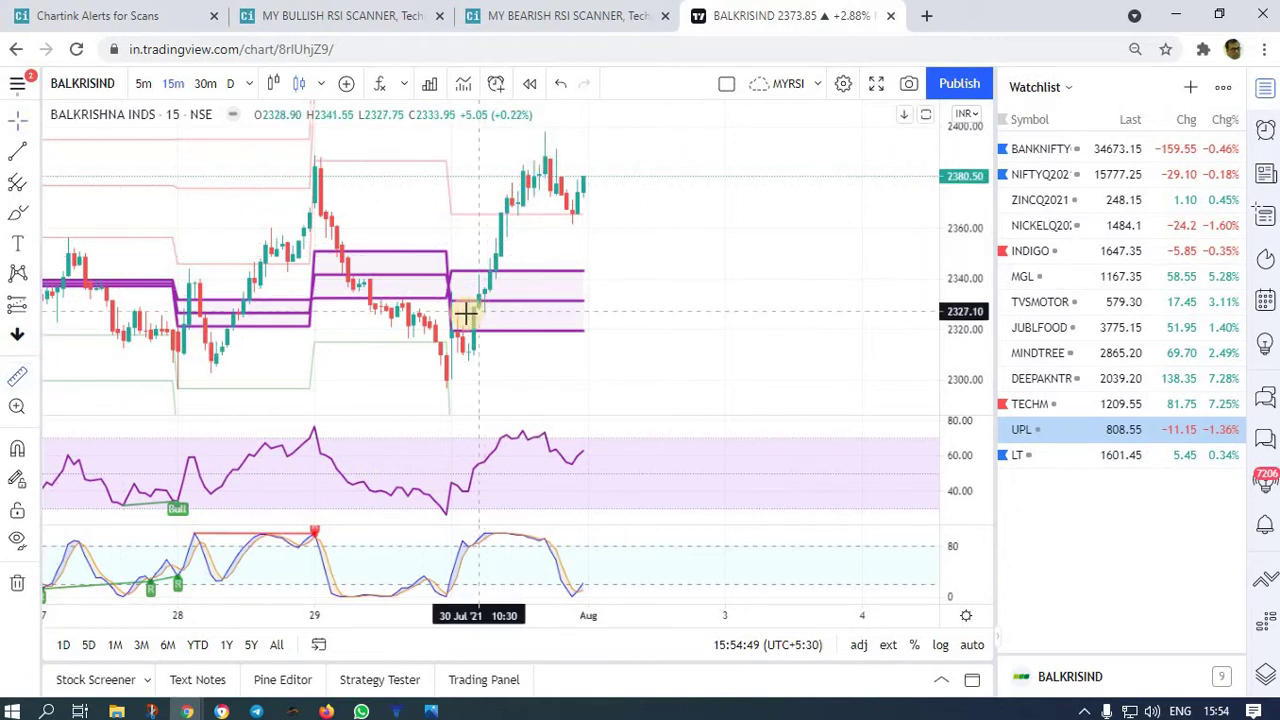
drag(463, 313, 587, 150)
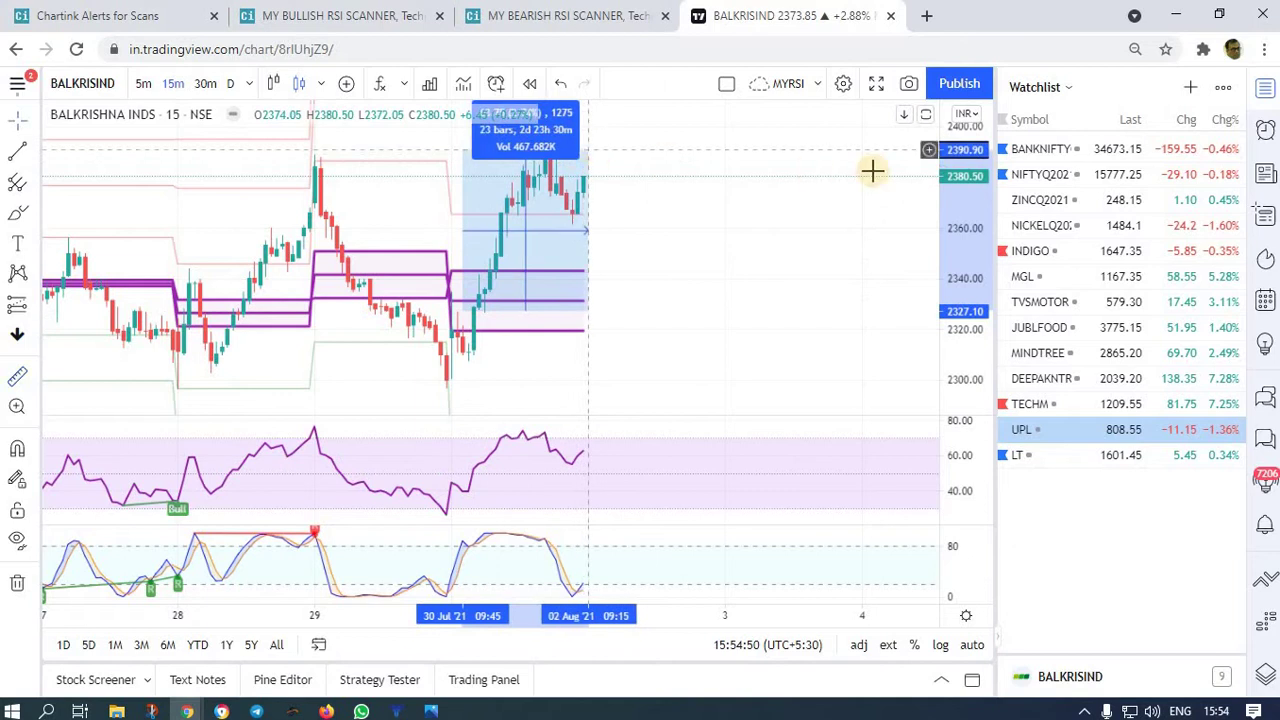
drag(963, 180, 963, 190)
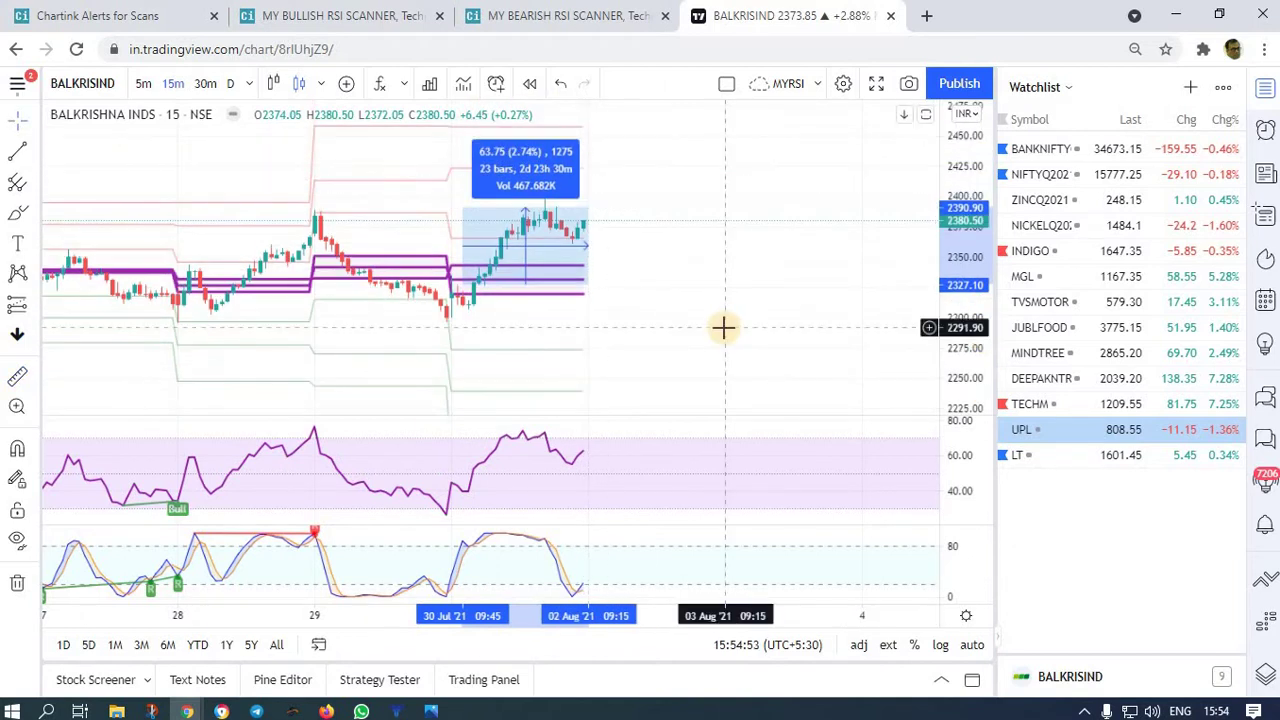
click(703, 269)
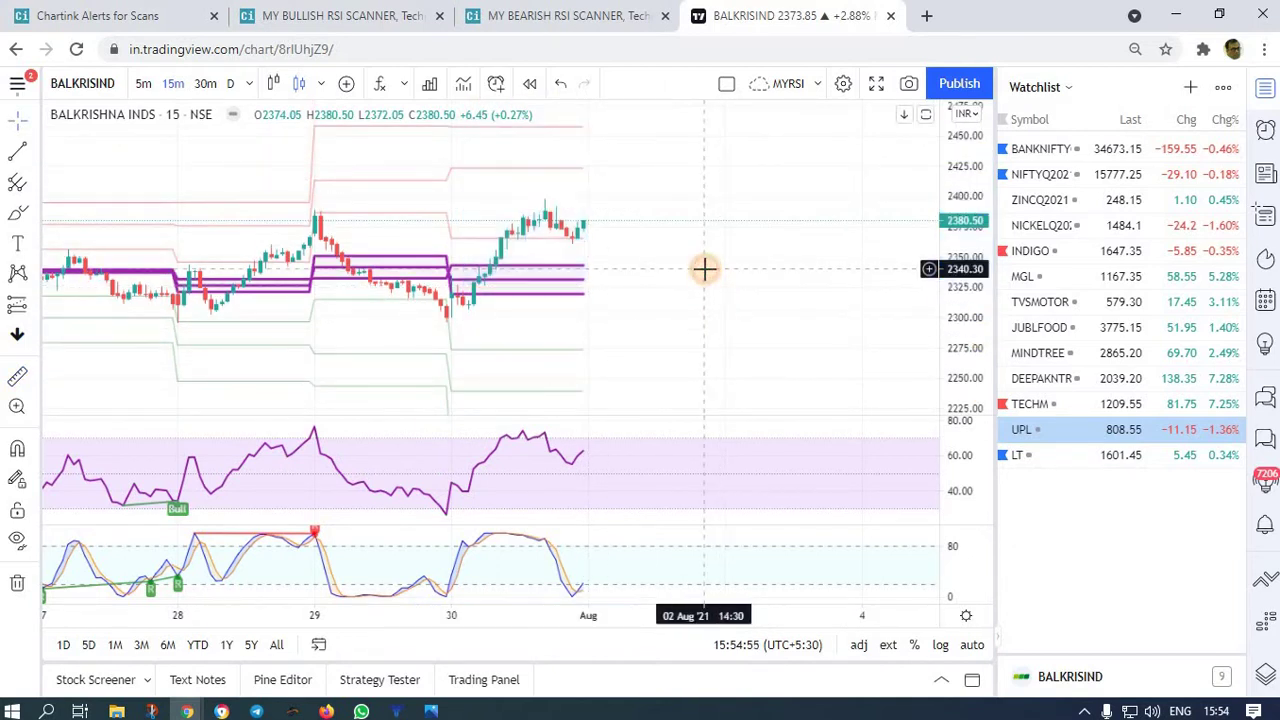
- Glance at the bullish and bearish scanner results, then return to TradingView
click(347, 15)
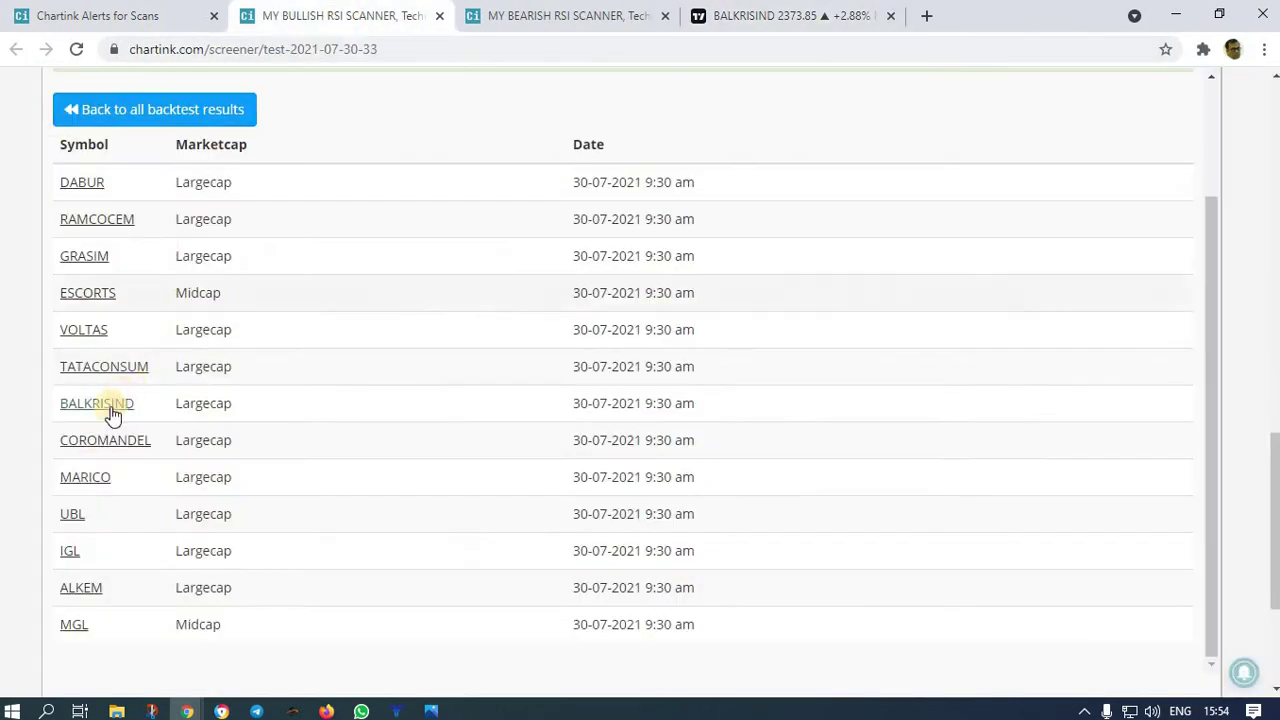
click(565, 18)
click(787, 20)
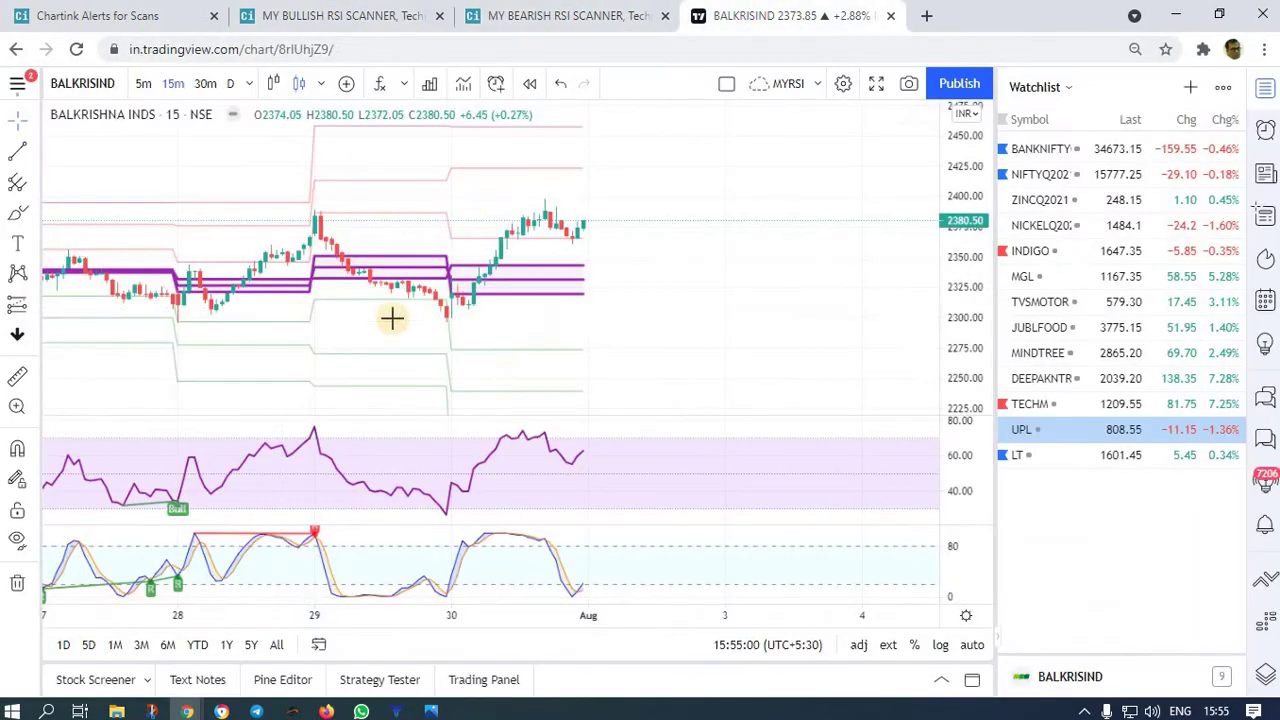
- Load COROMANDEL in TradingView and fit its whole move on the price scale
text(c)
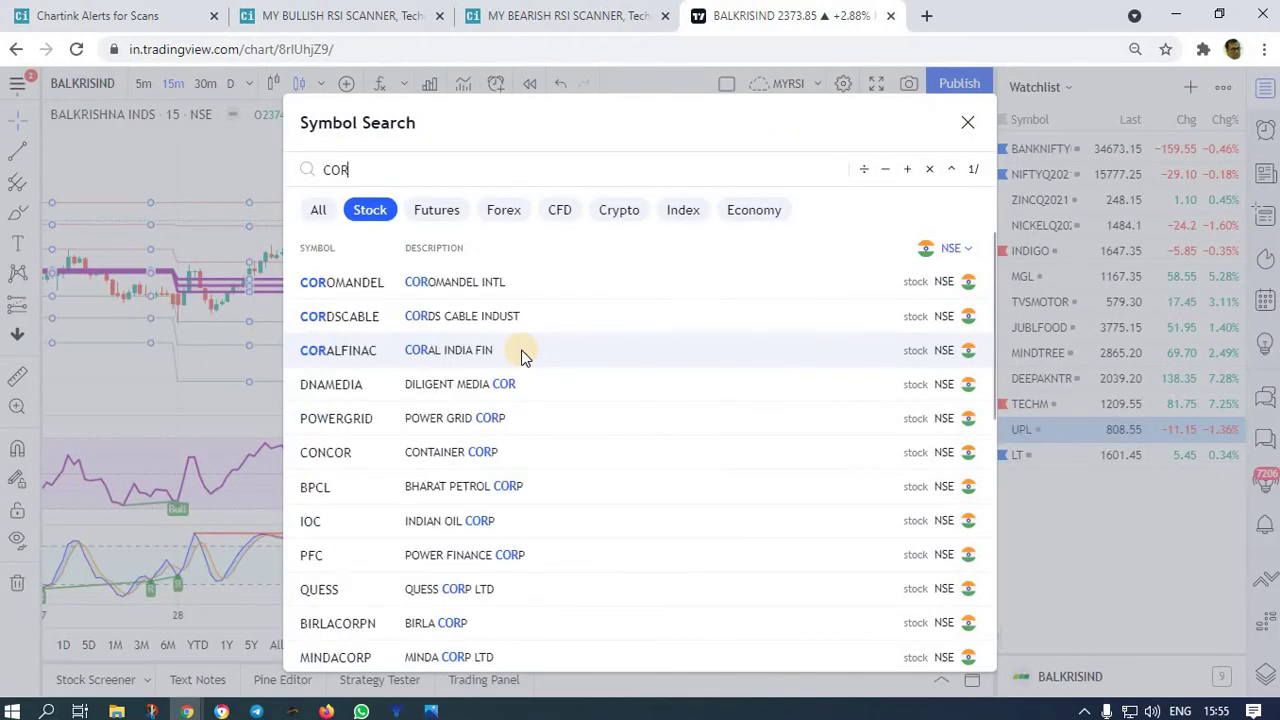
click(385, 288)
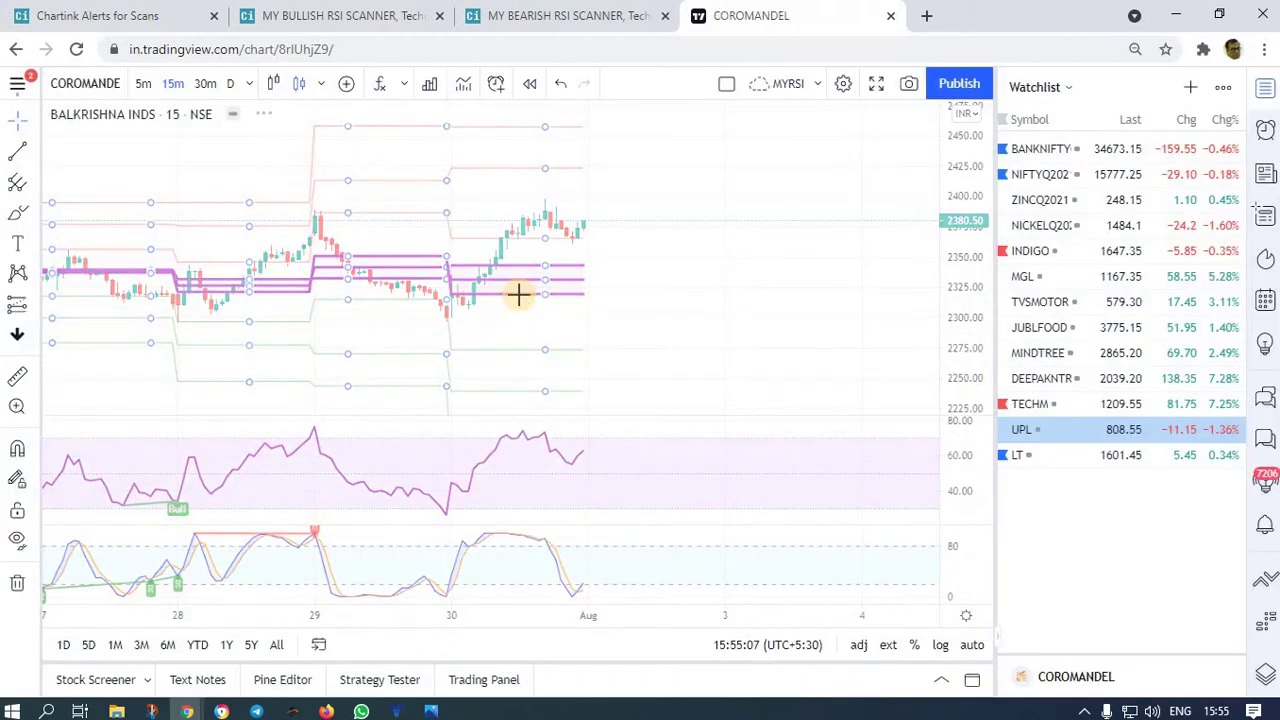
drag(980, 163, 466, 323)
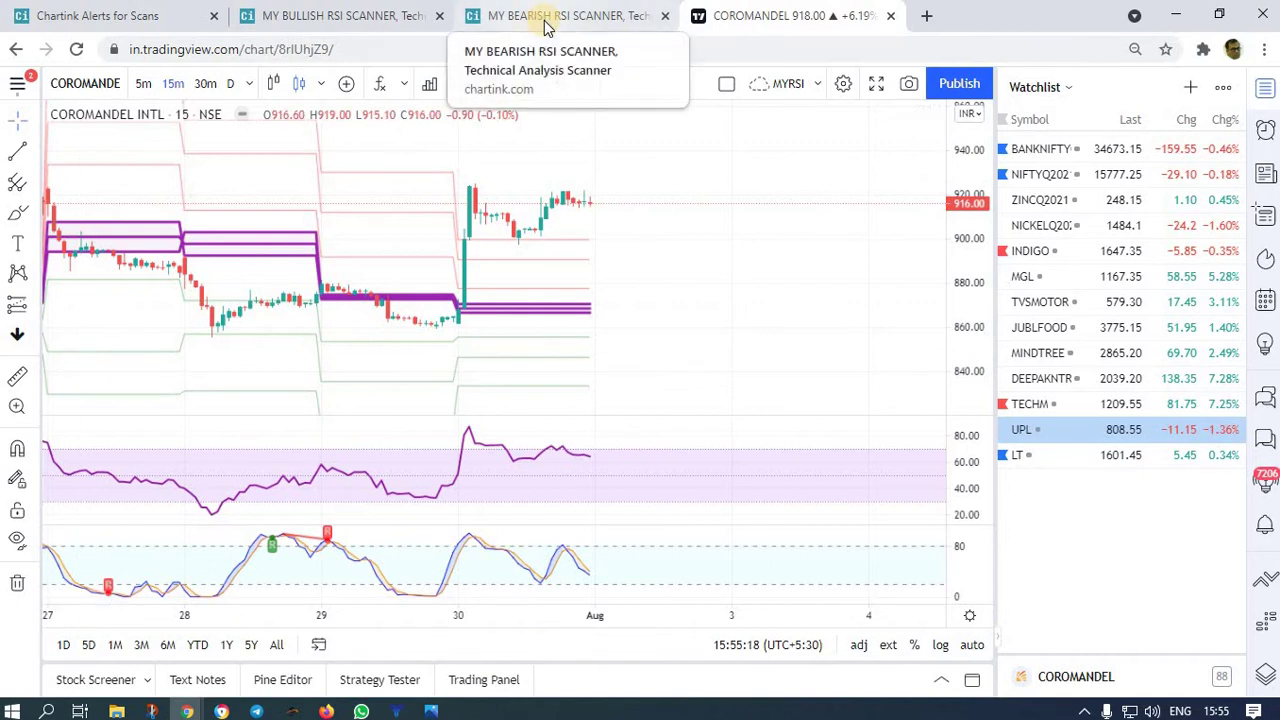
click(371, 15)
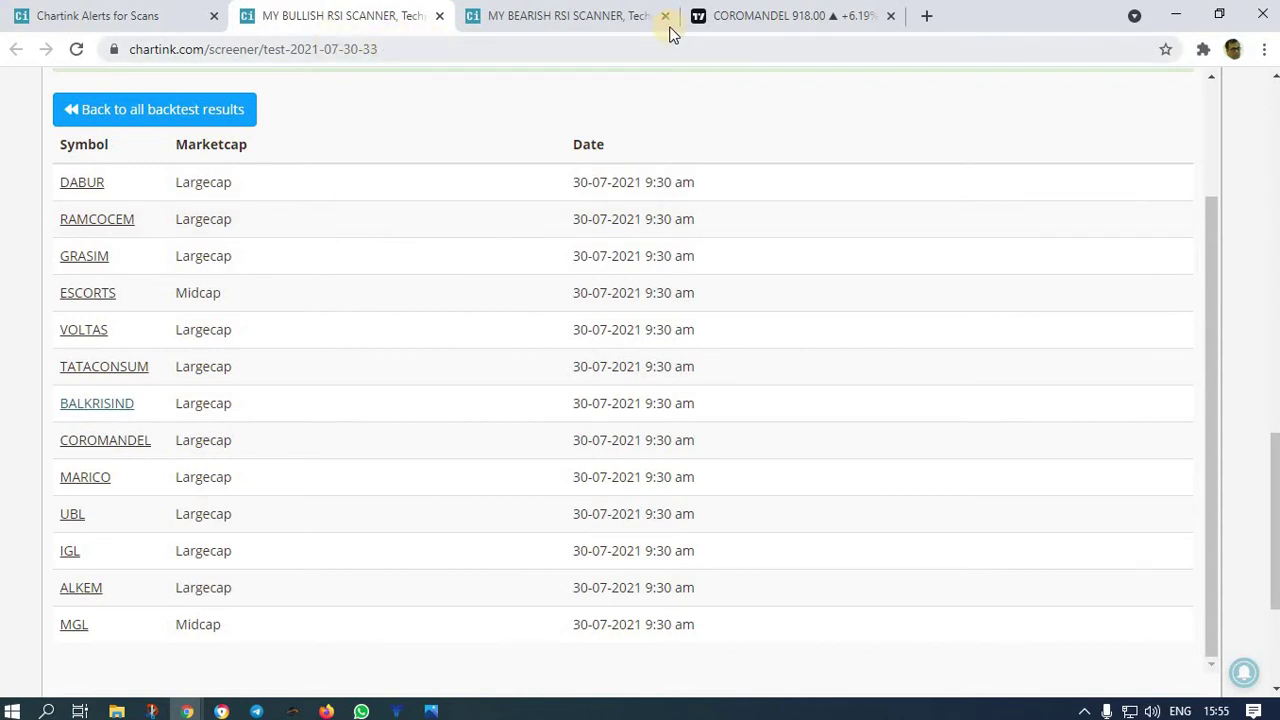
click(780, 26)
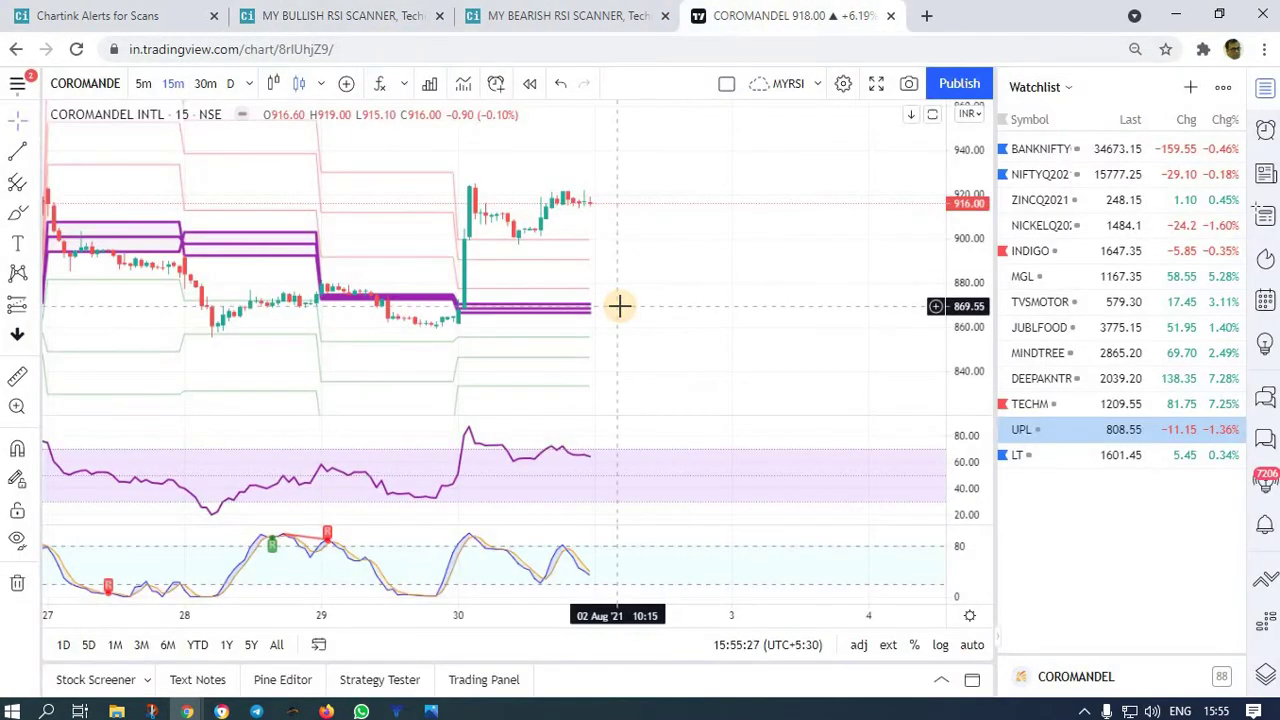
- Load VOLTAS, then return to the bullish scanner's full backtest history
text(VOLG)
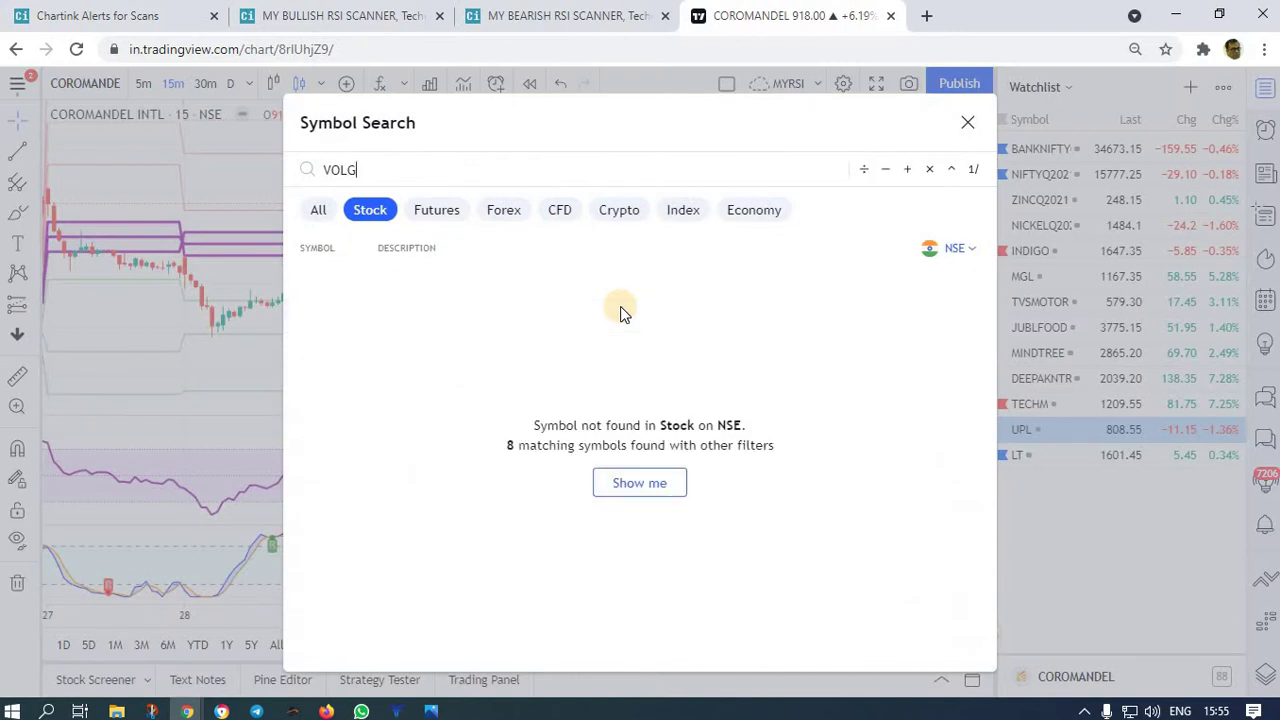
key(BackSpace)
key(BackSpace)
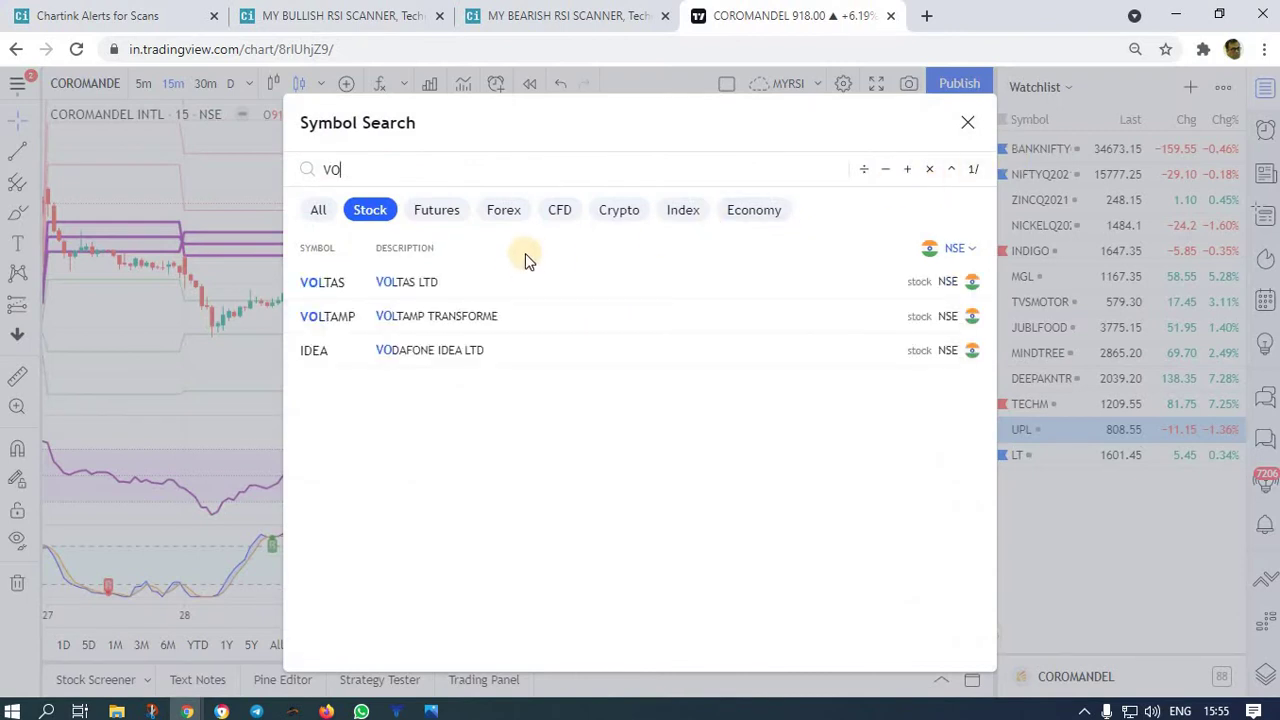
click(352, 282)
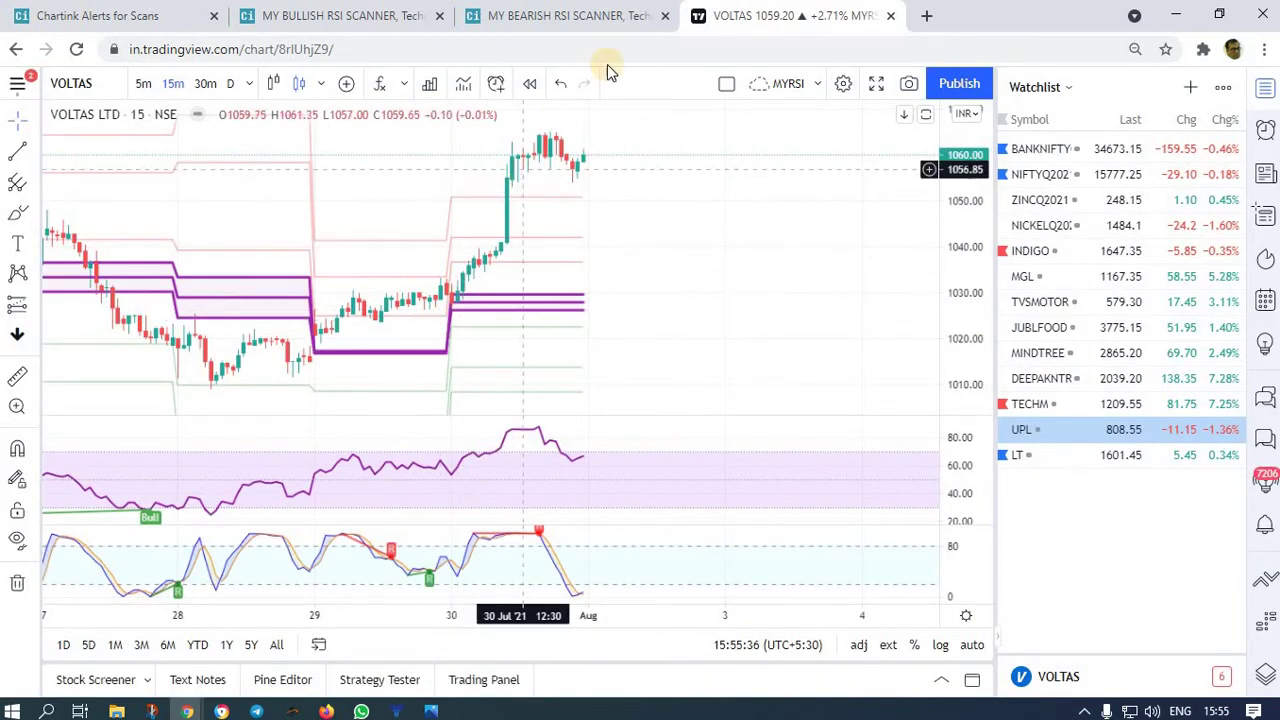
click(300, 15)
click(146, 120)
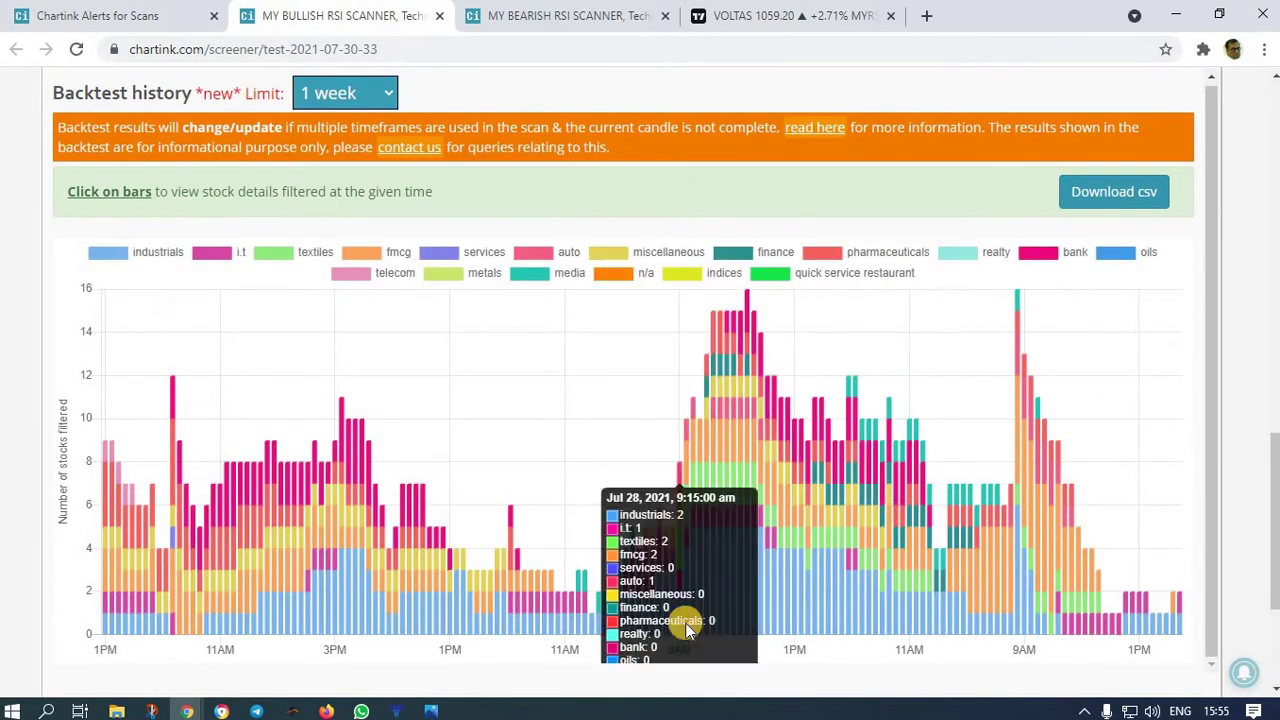
- List the 28 July 9:30 bullish hits and load BATAINDIA in TradingView
click(688, 625)
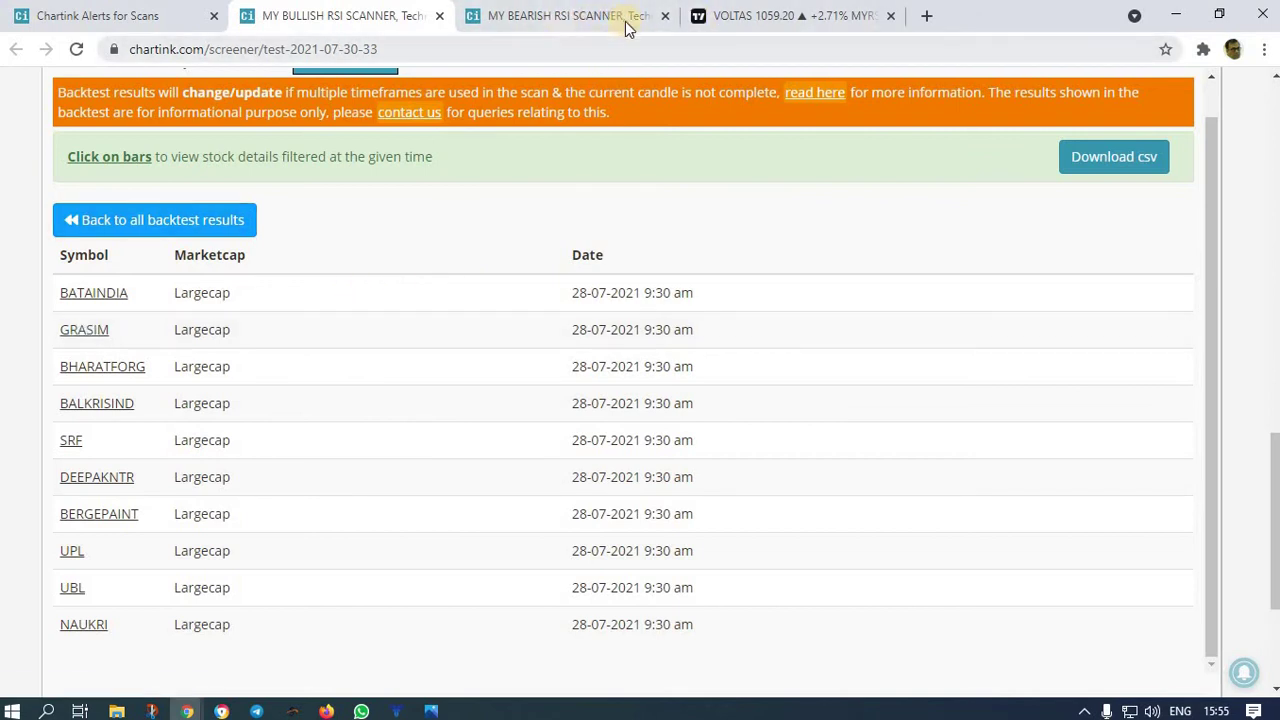
click(775, 15)
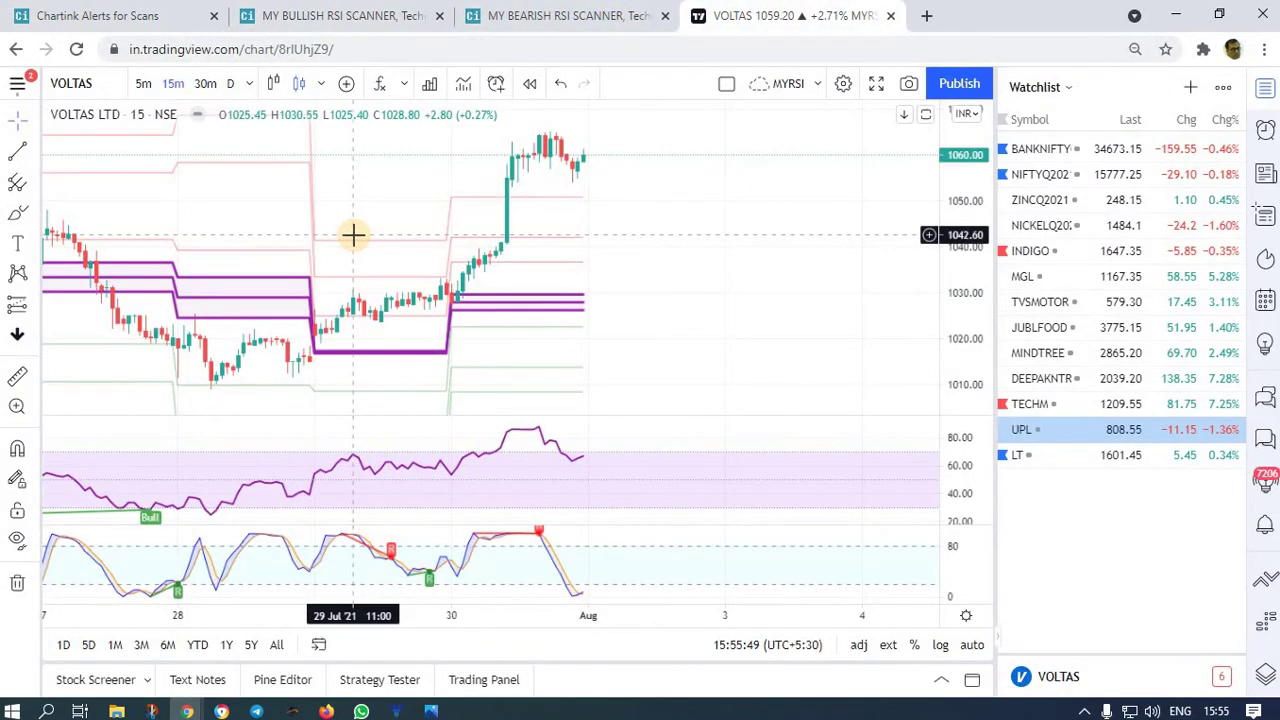
text(BATAIN)
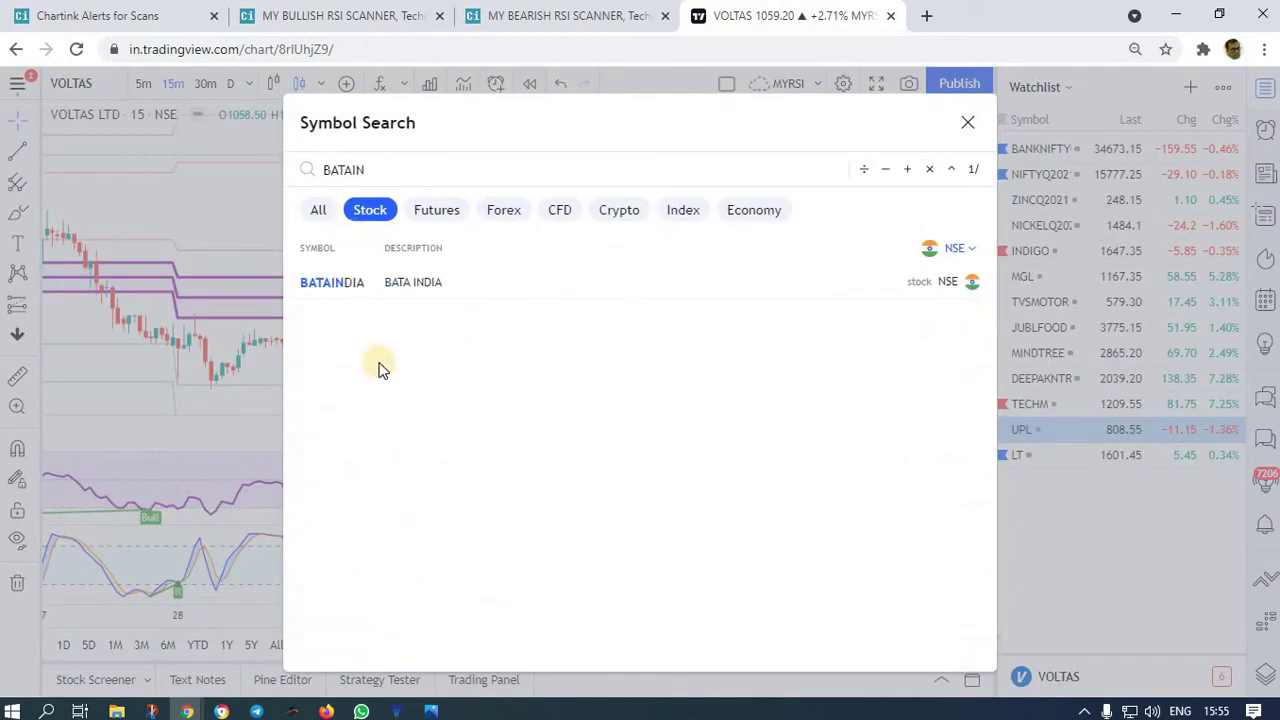
click(345, 283)
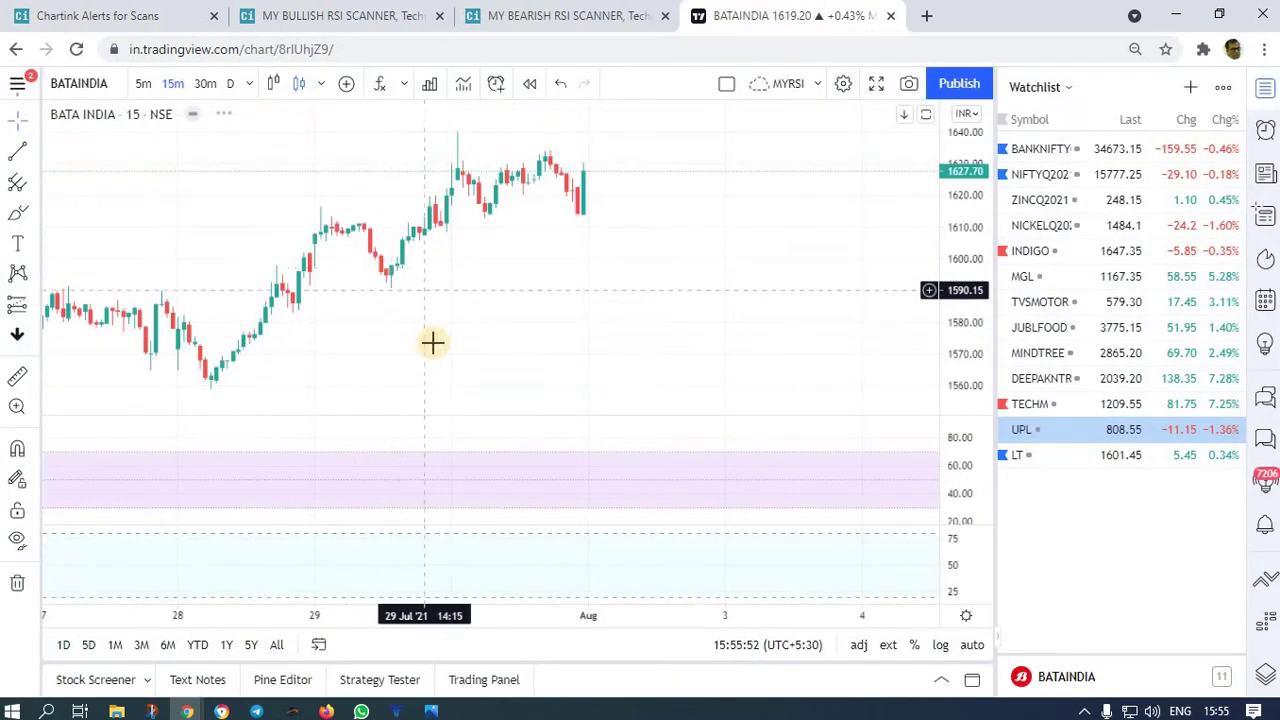
- Jump the BATAINDIA chart to 2021-07-28 and cross-check the scanner list
drag(251, 271, 402, 290)
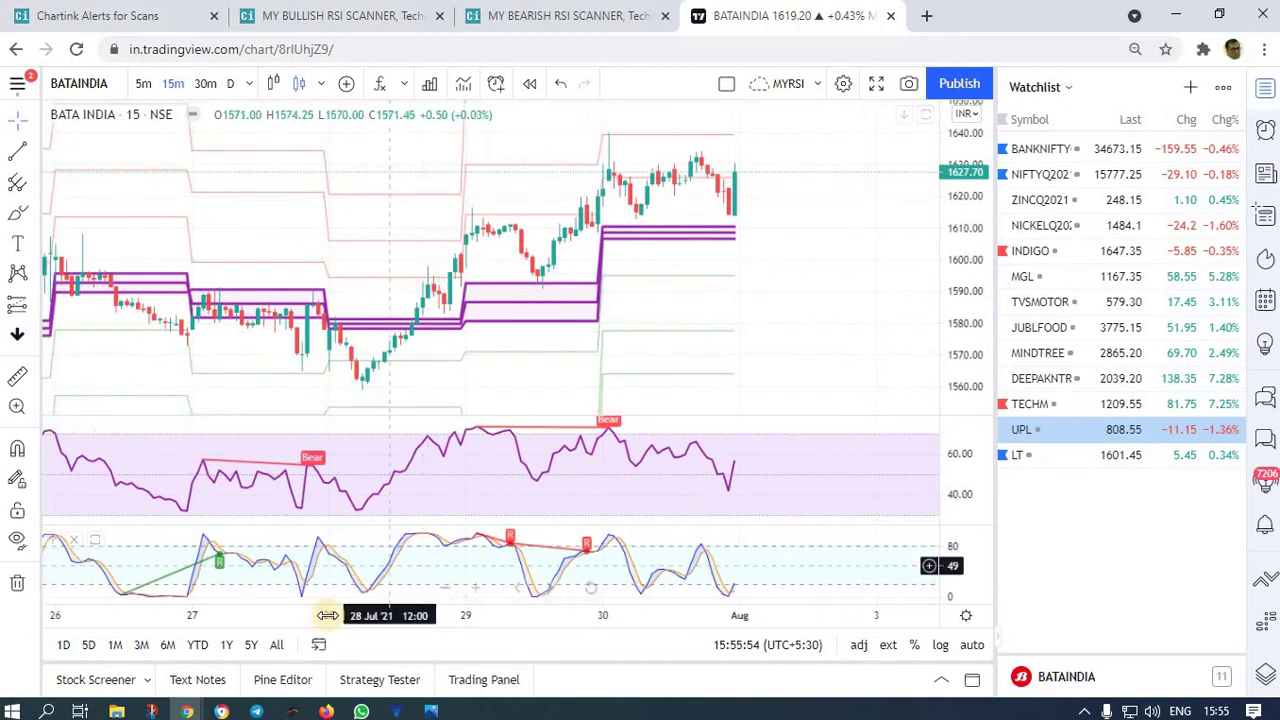
click(318, 644)
click(608, 517)
click(712, 570)
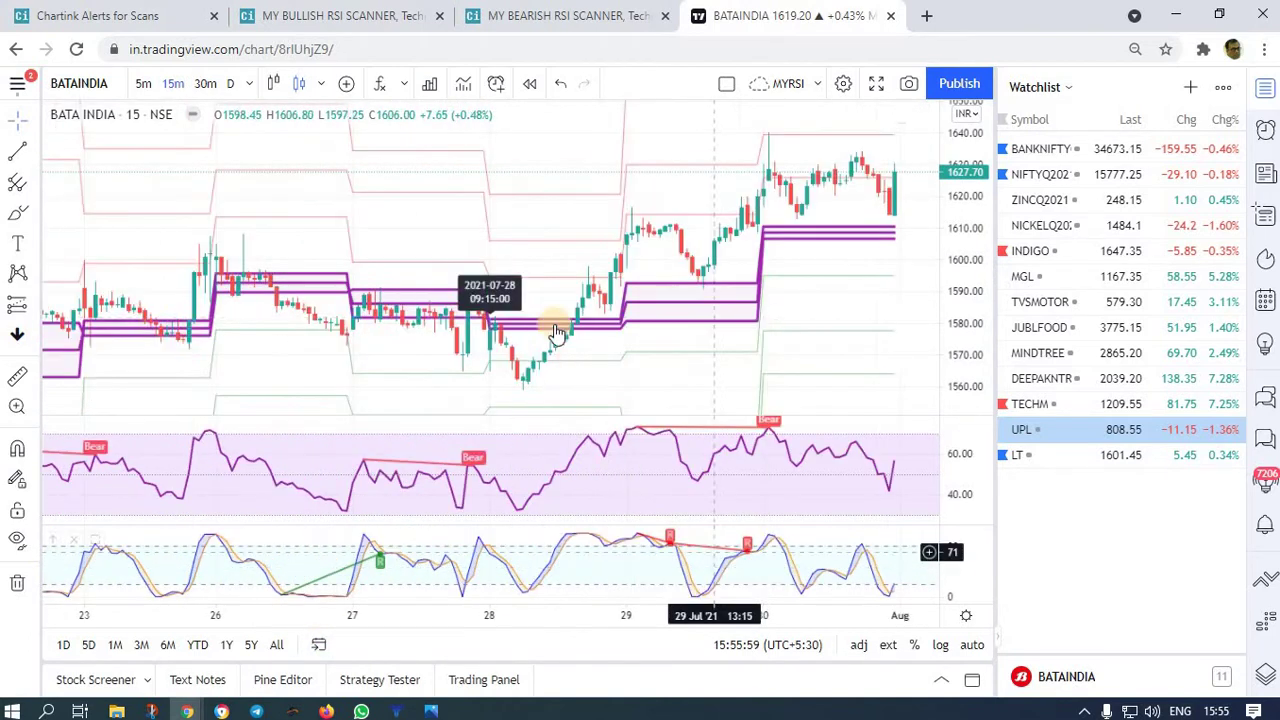
click(307, 17)
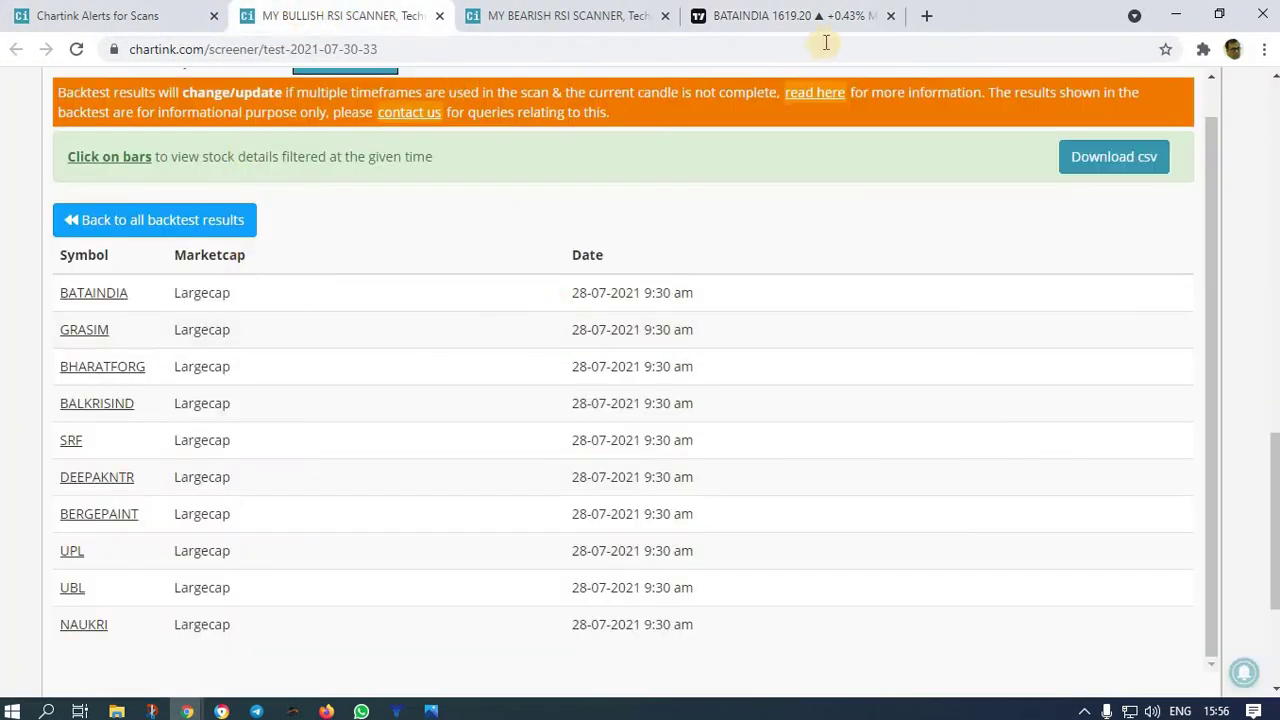
click(745, 17)
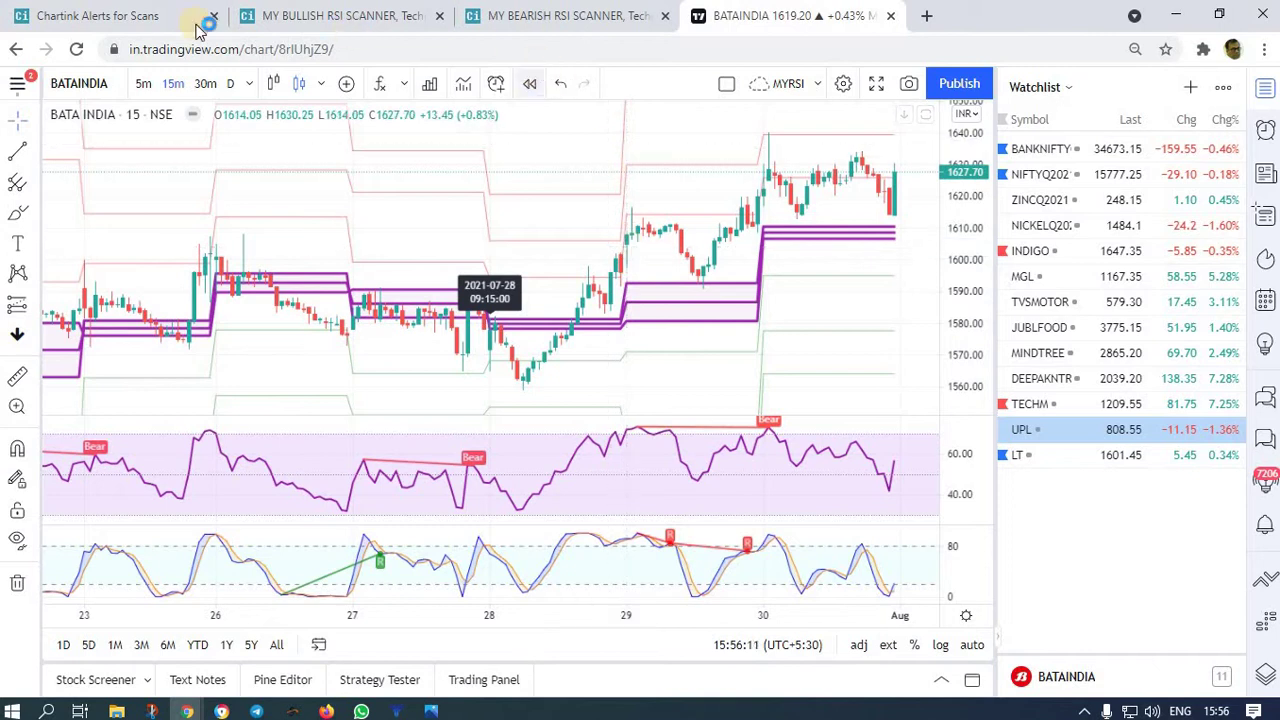
click(296, 22)
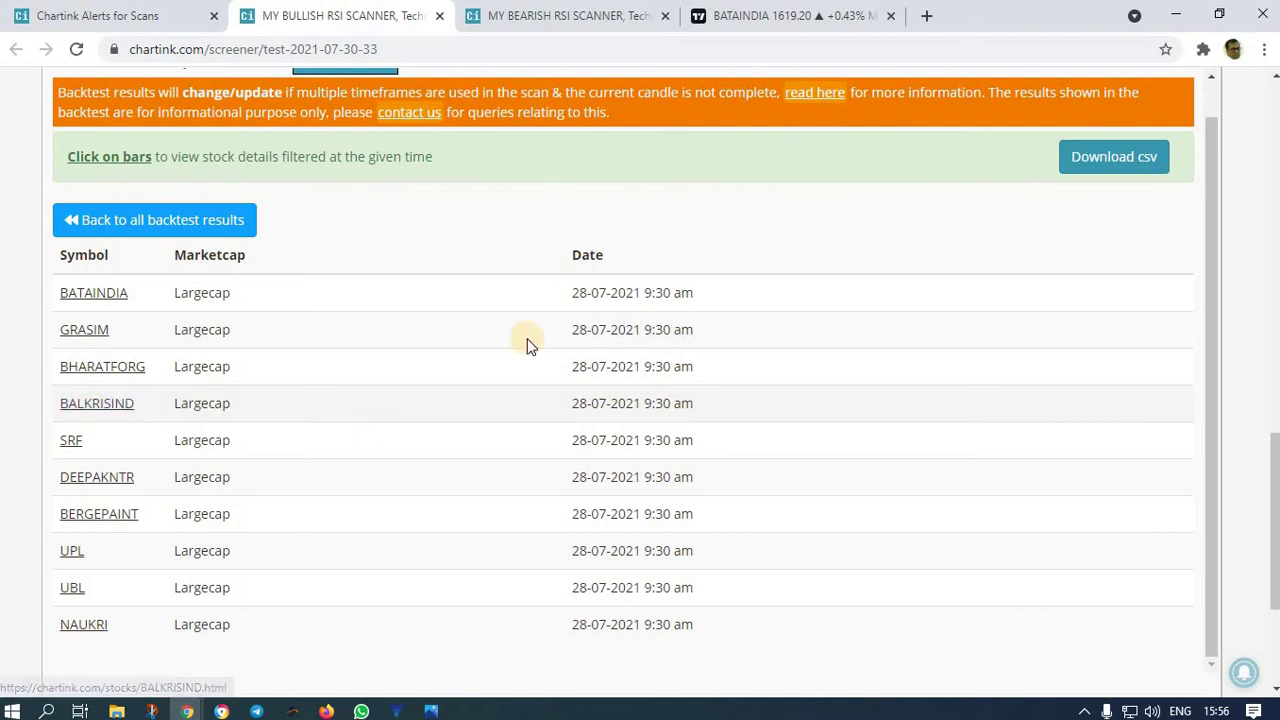
click(814, 17)
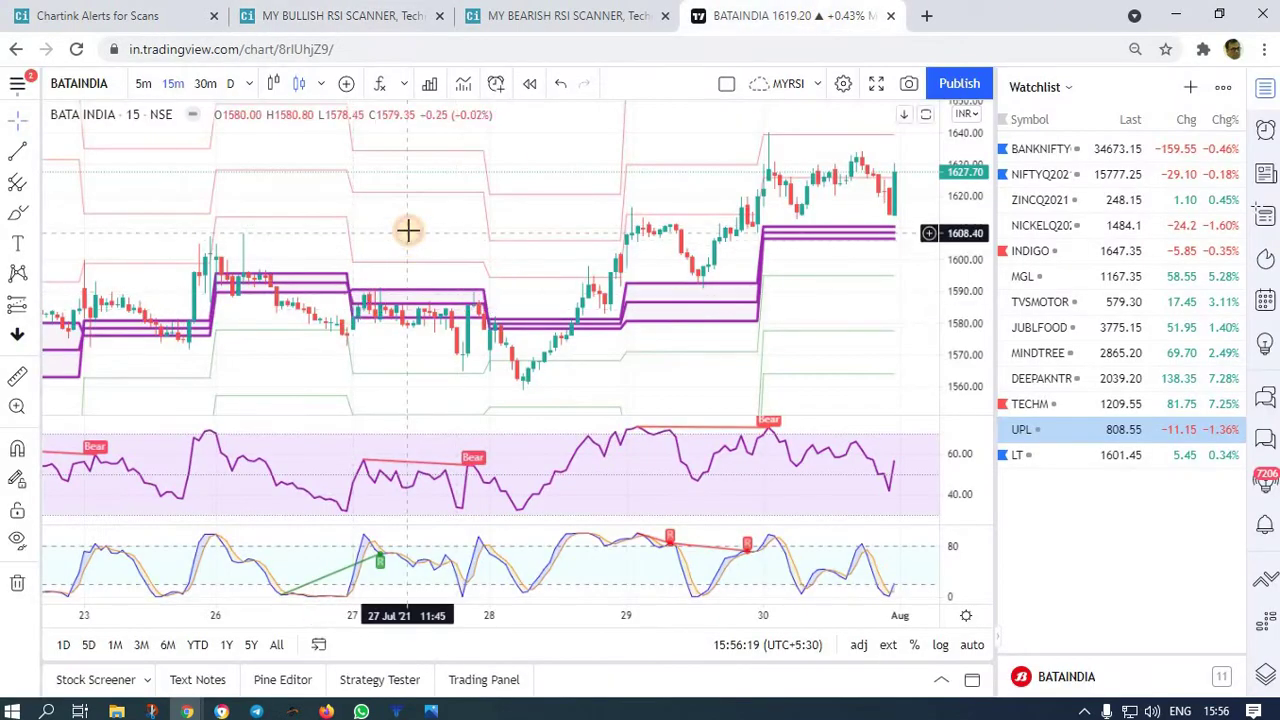
- Load BALKRISIND and jump the chart to 28 July 2021
text(BALK)
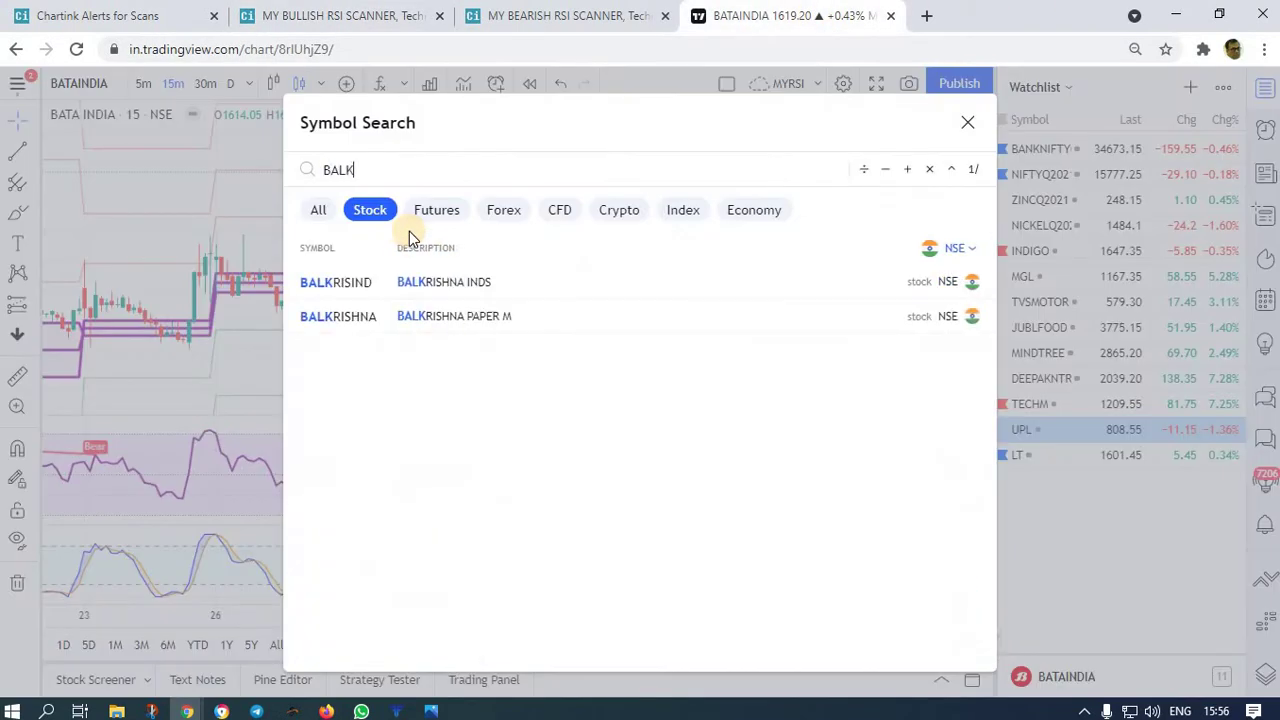
click(355, 282)
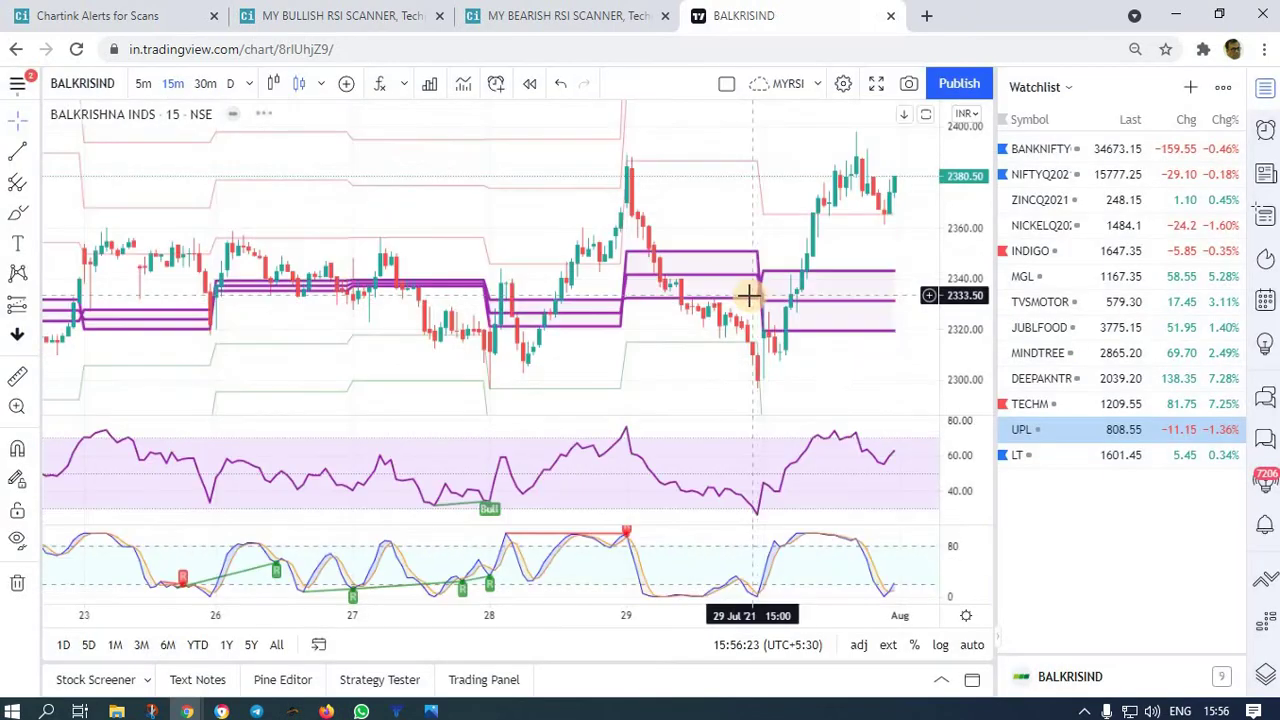
click(318, 644)
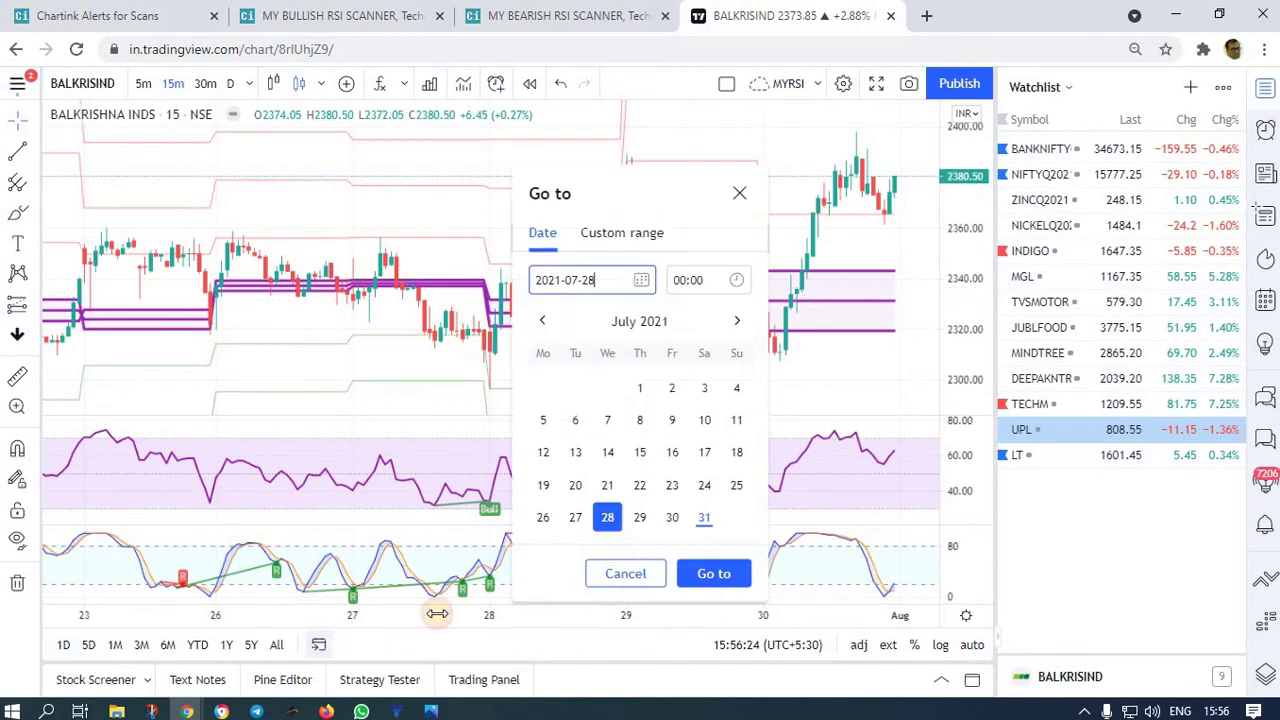
click(714, 573)
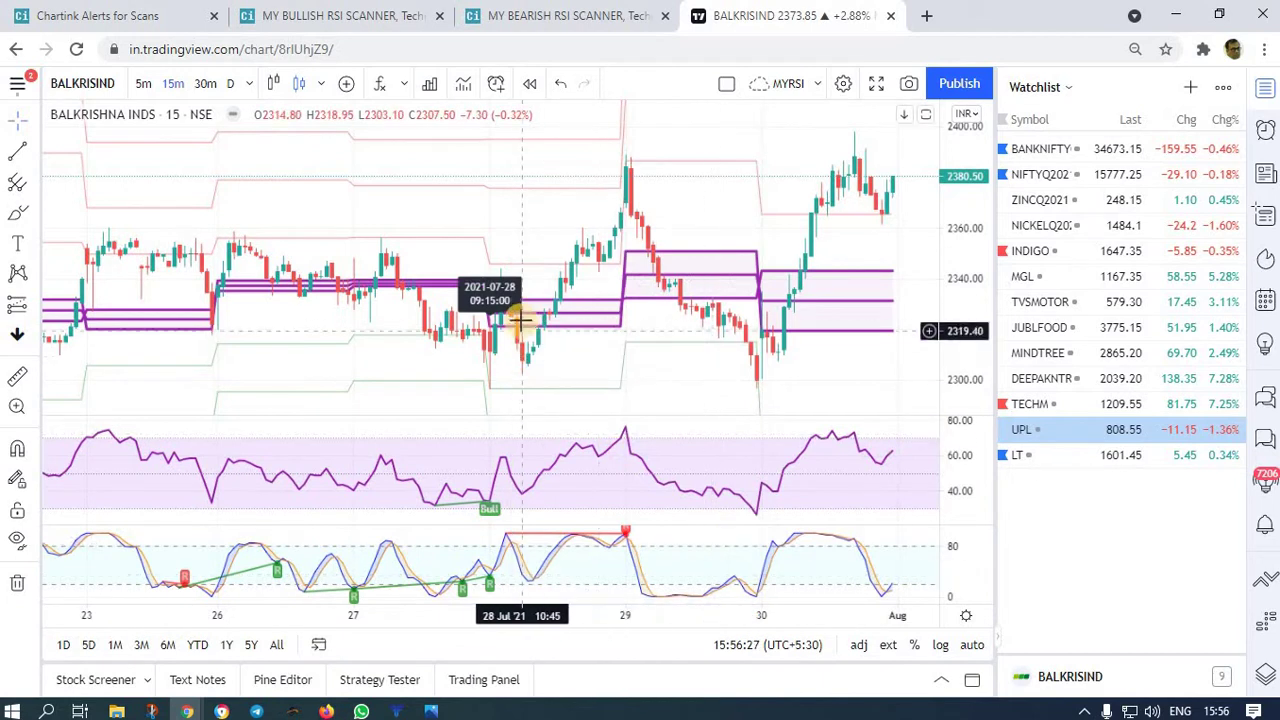
click(372, 22)
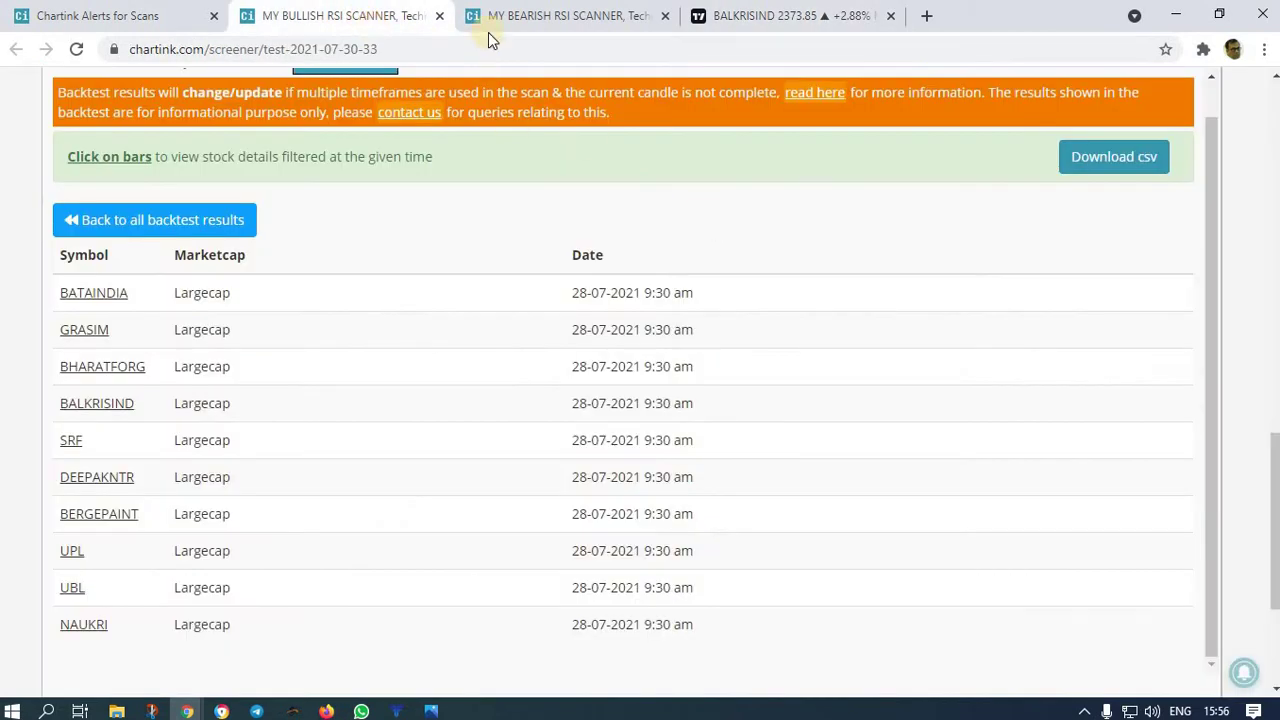
click(767, 24)
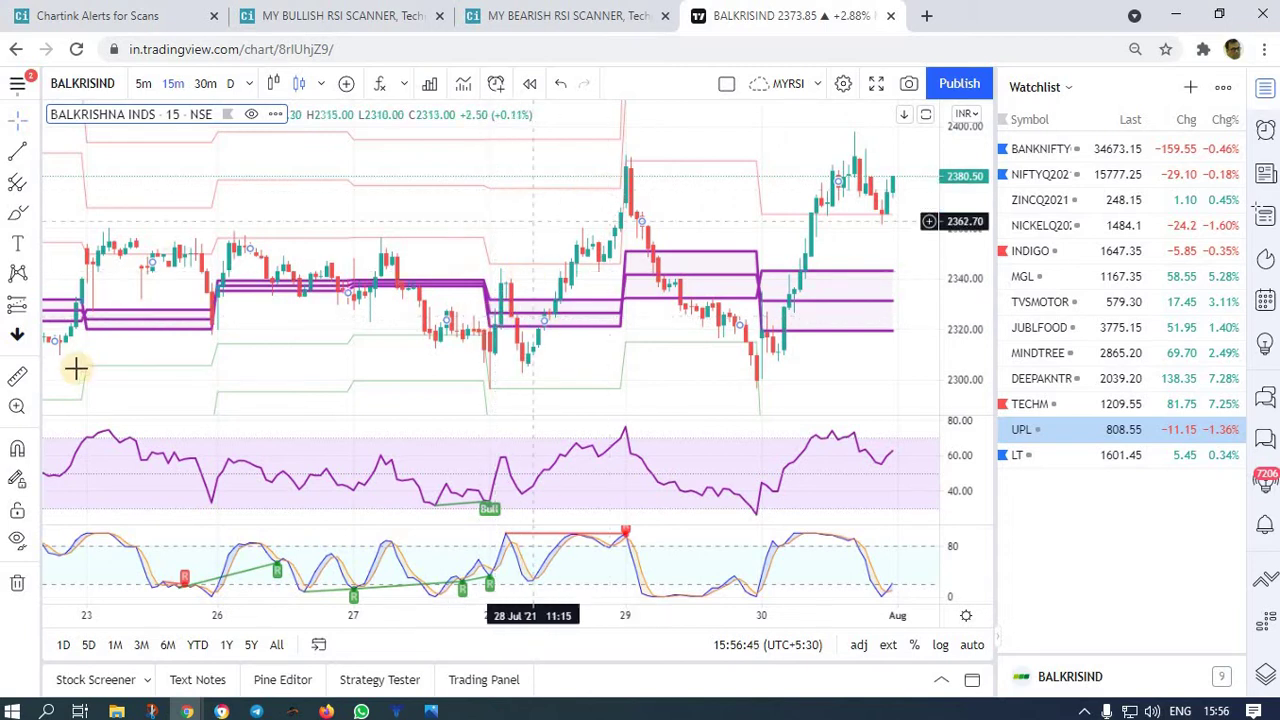
- Measure BALKRISIND's ~2.57% rise from 28 Jul 9:15 to the 29 Jul high
click(17, 377)
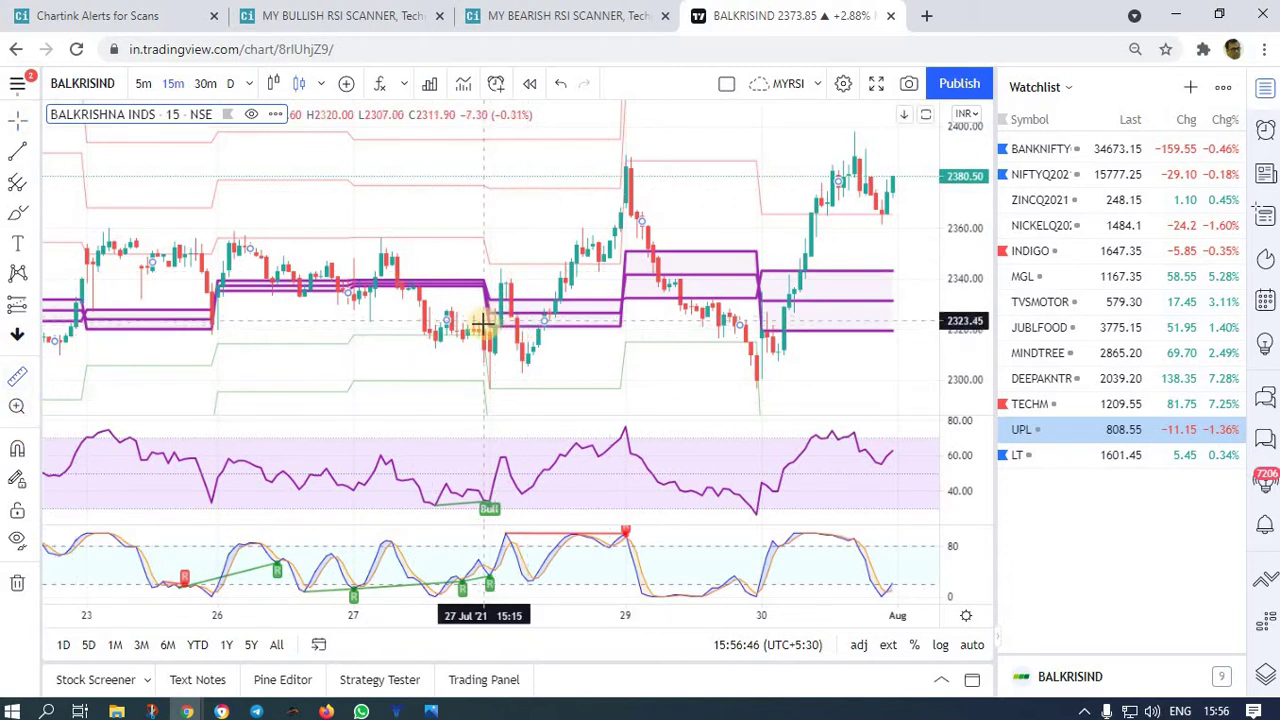
drag(507, 313, 634, 177)
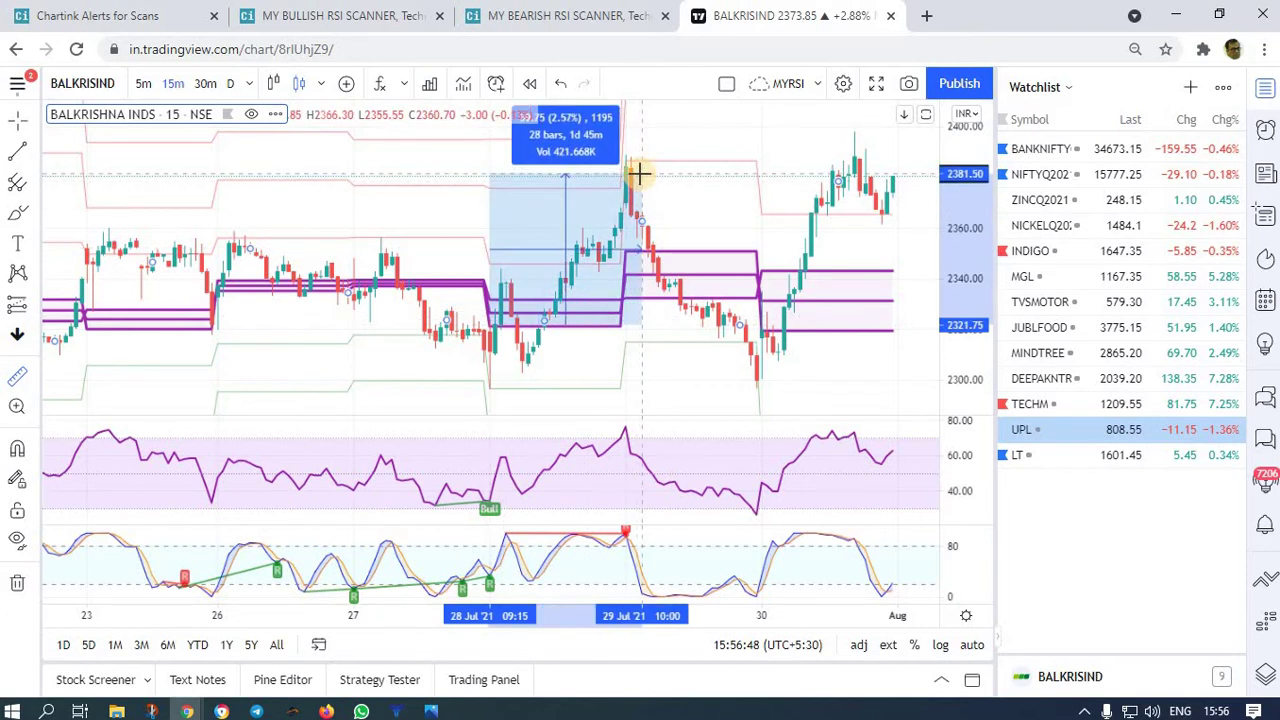
drag(966, 298, 966, 330)
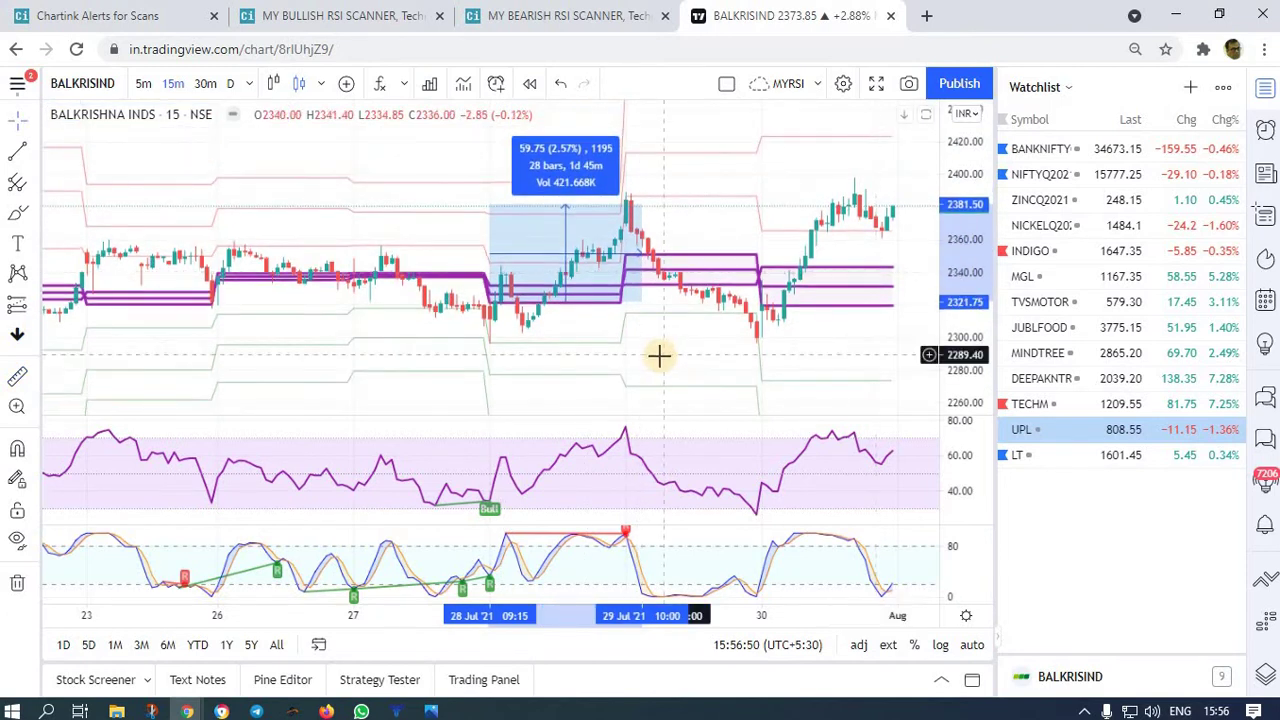
click(550, 353)
drag(550, 353, 500, 334)
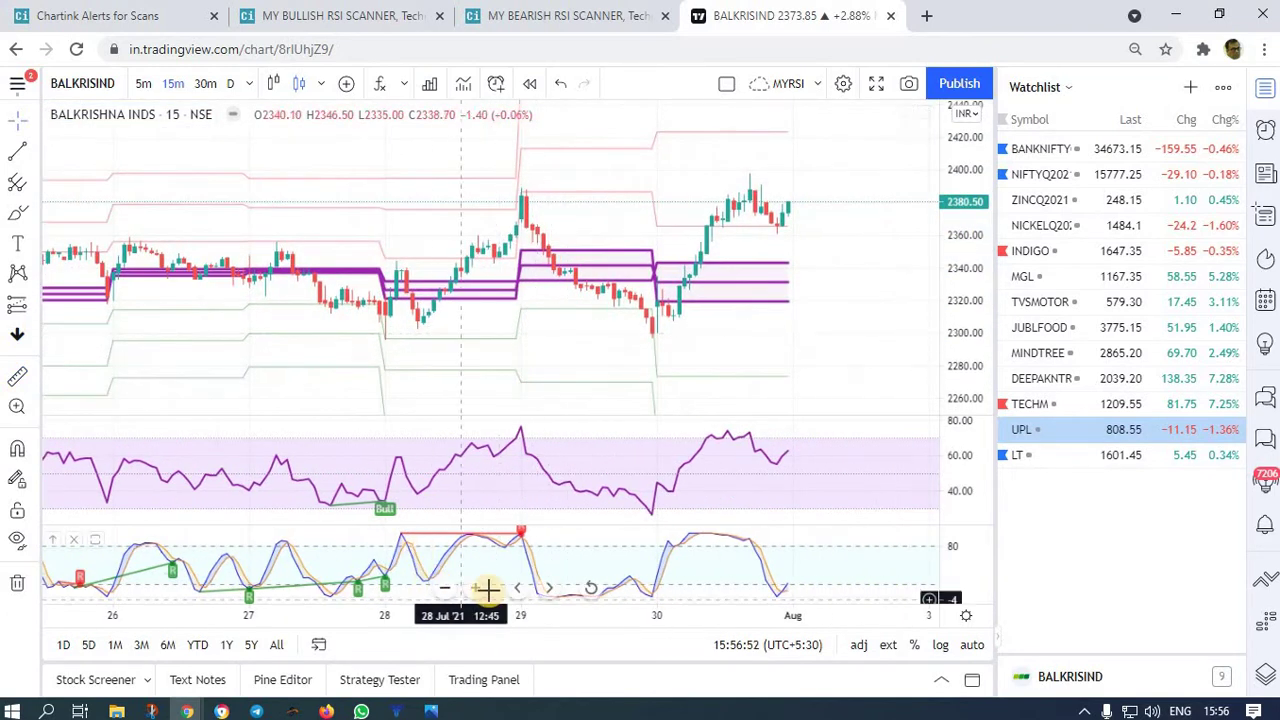
click(475, 590)
scroll(632, 374, up, 1)
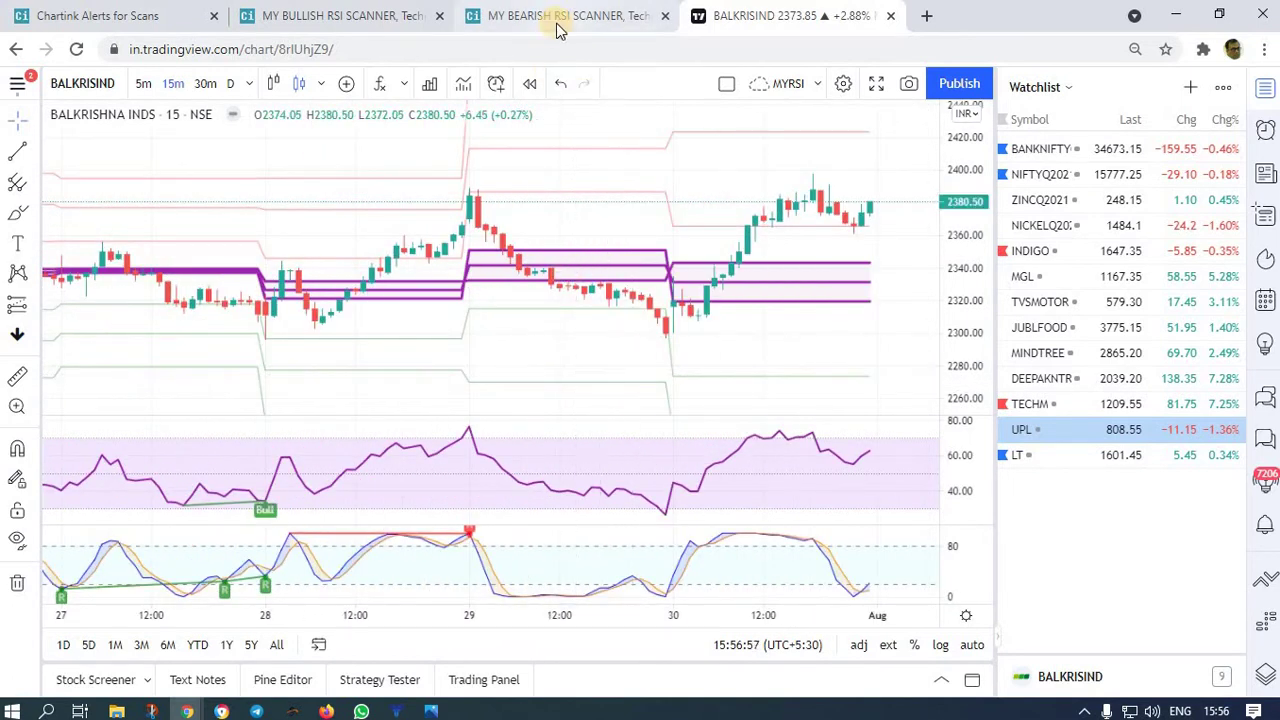
click(329, 15)
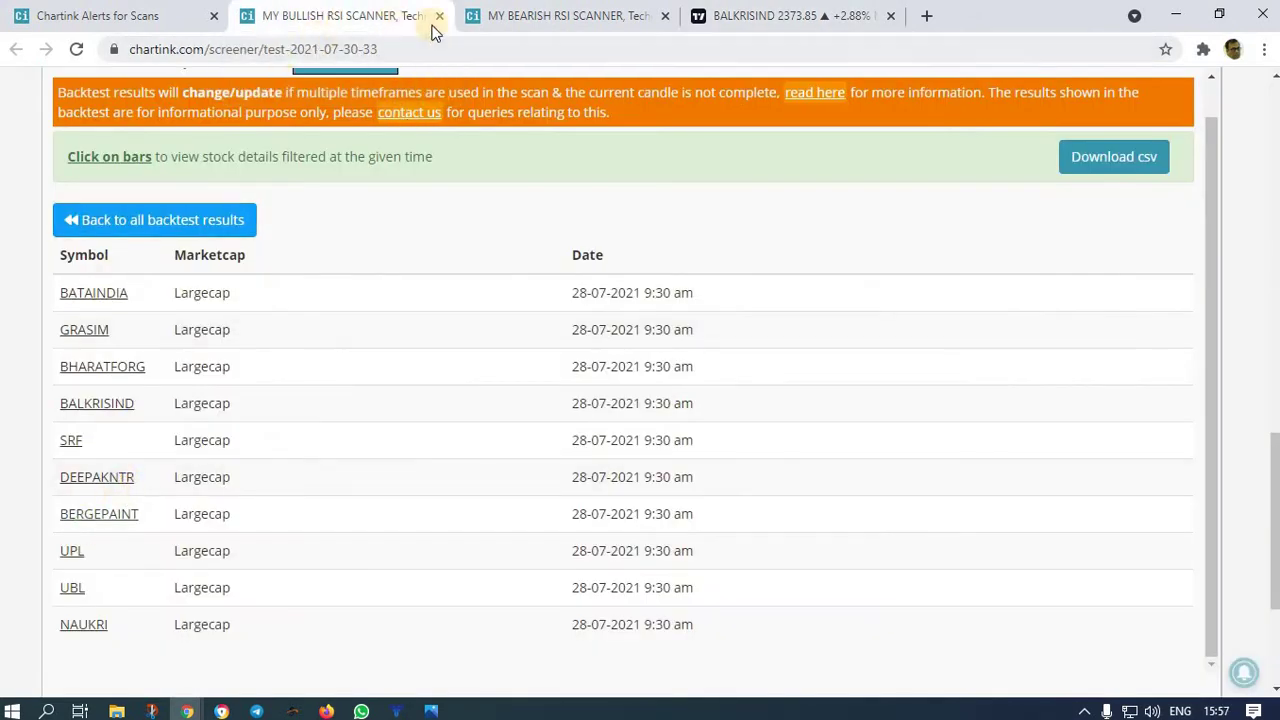
click(763, 20)
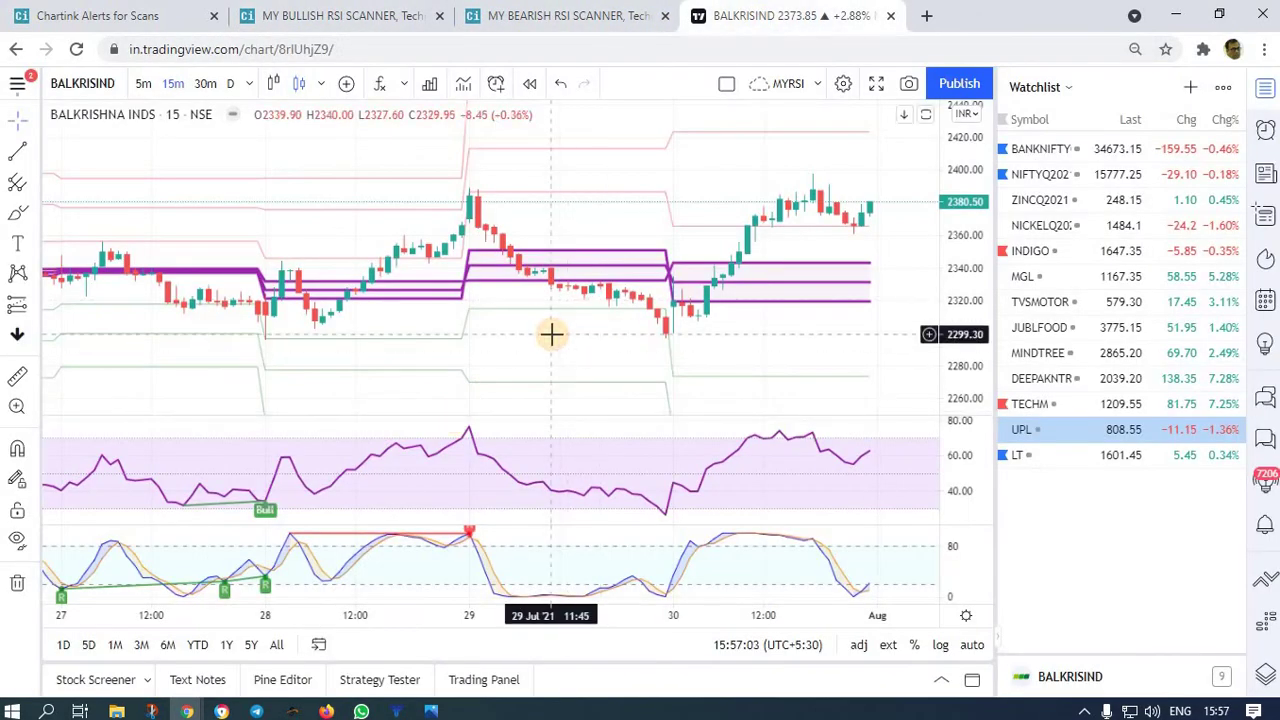
- Load DEEPAKNTR and jump its chart to 28 July 2021 9:15
text(DEEP)
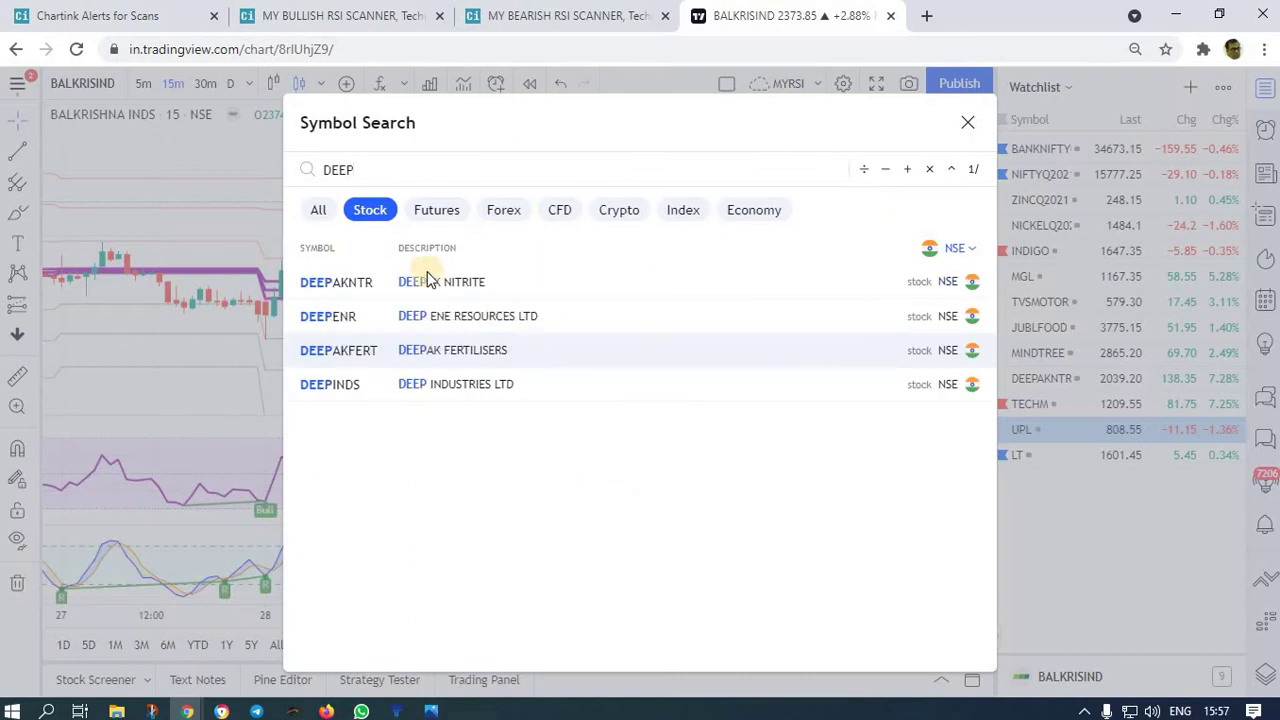
click(339, 286)
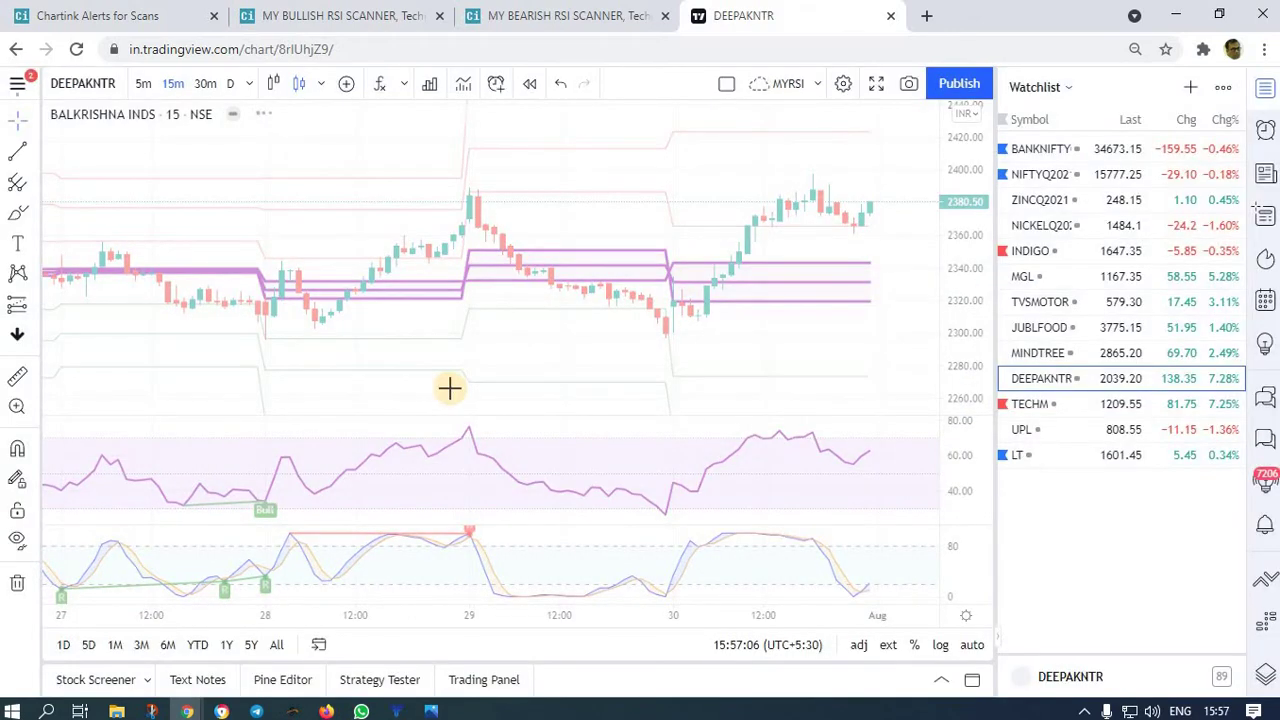
click(317, 647)
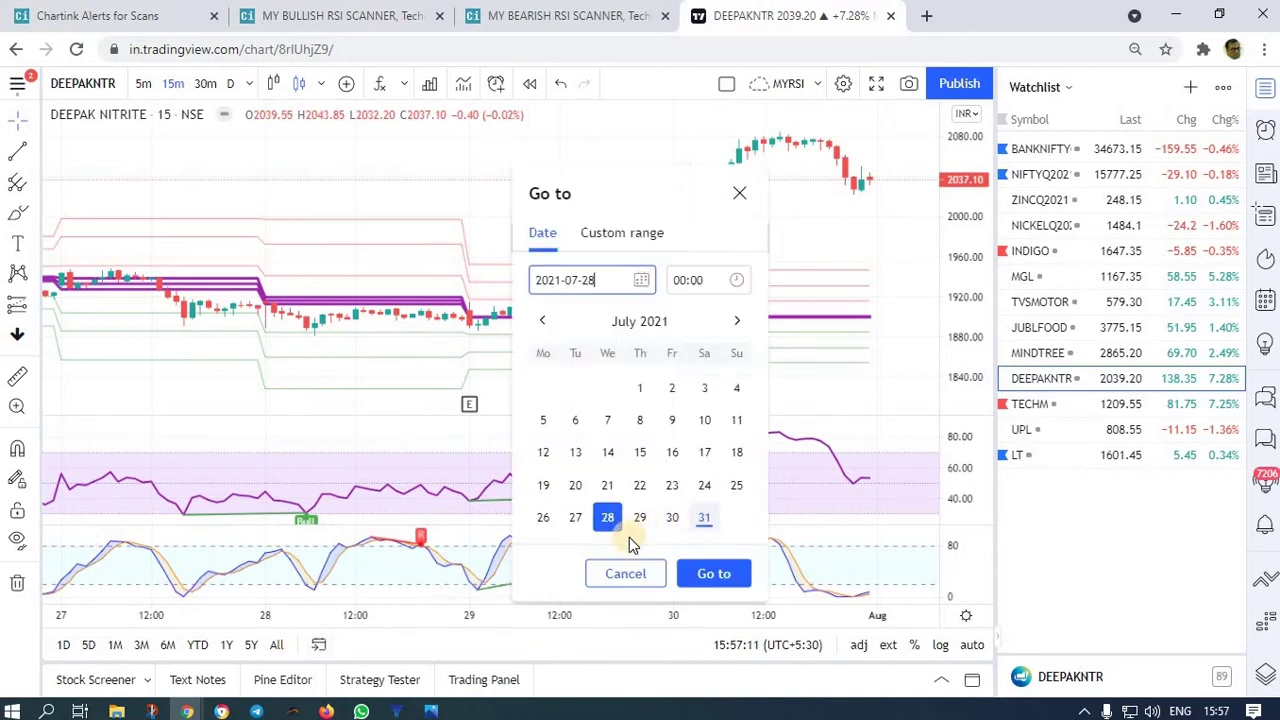
click(713, 573)
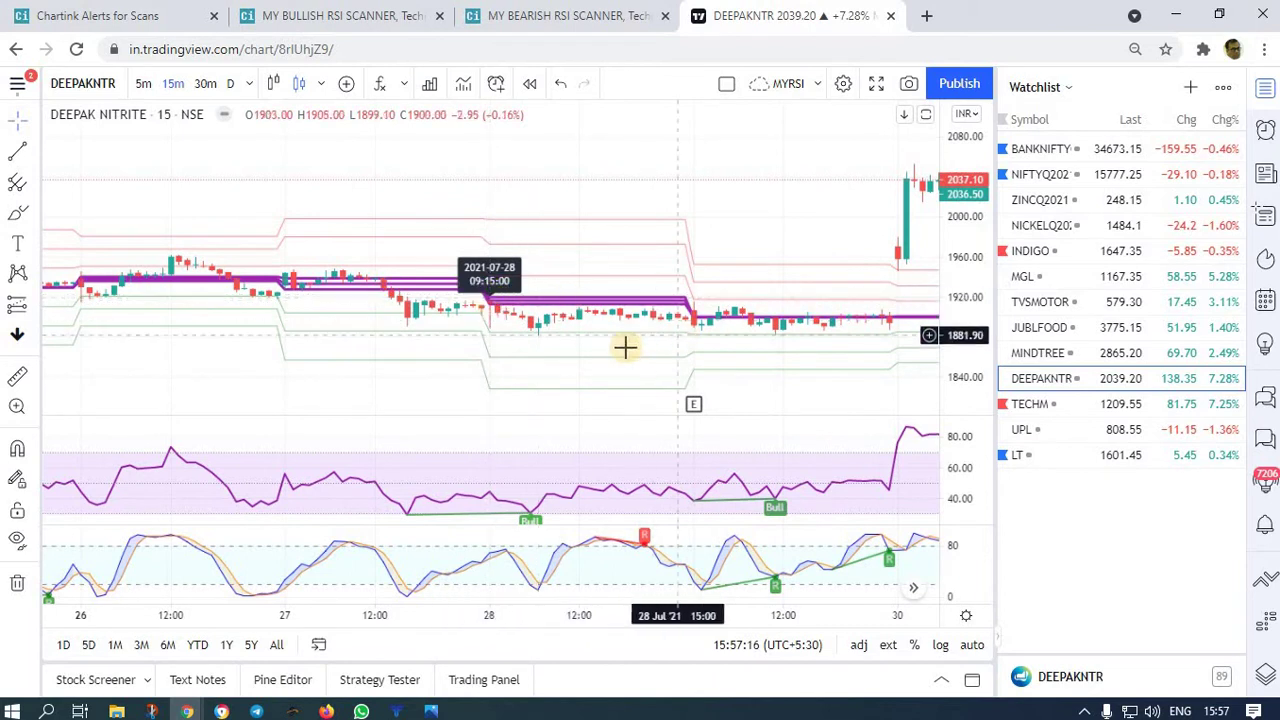
scroll(500, 349, right, 3)
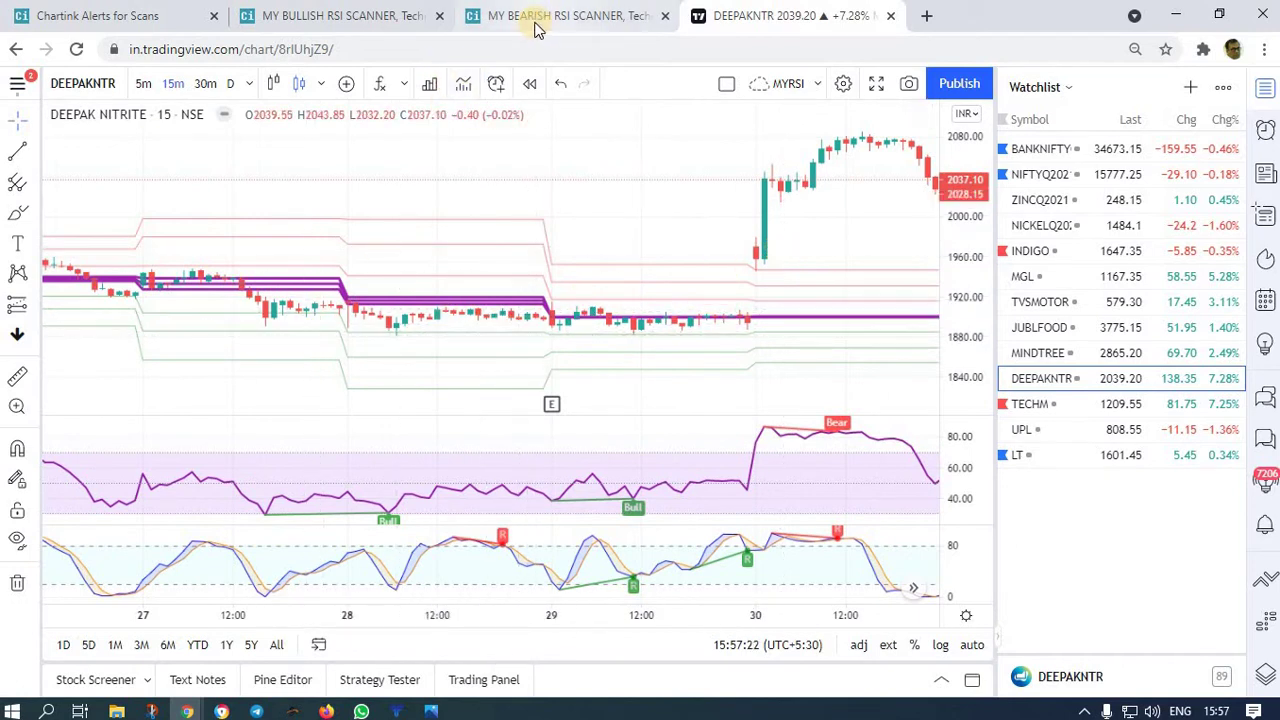
click(360, 16)
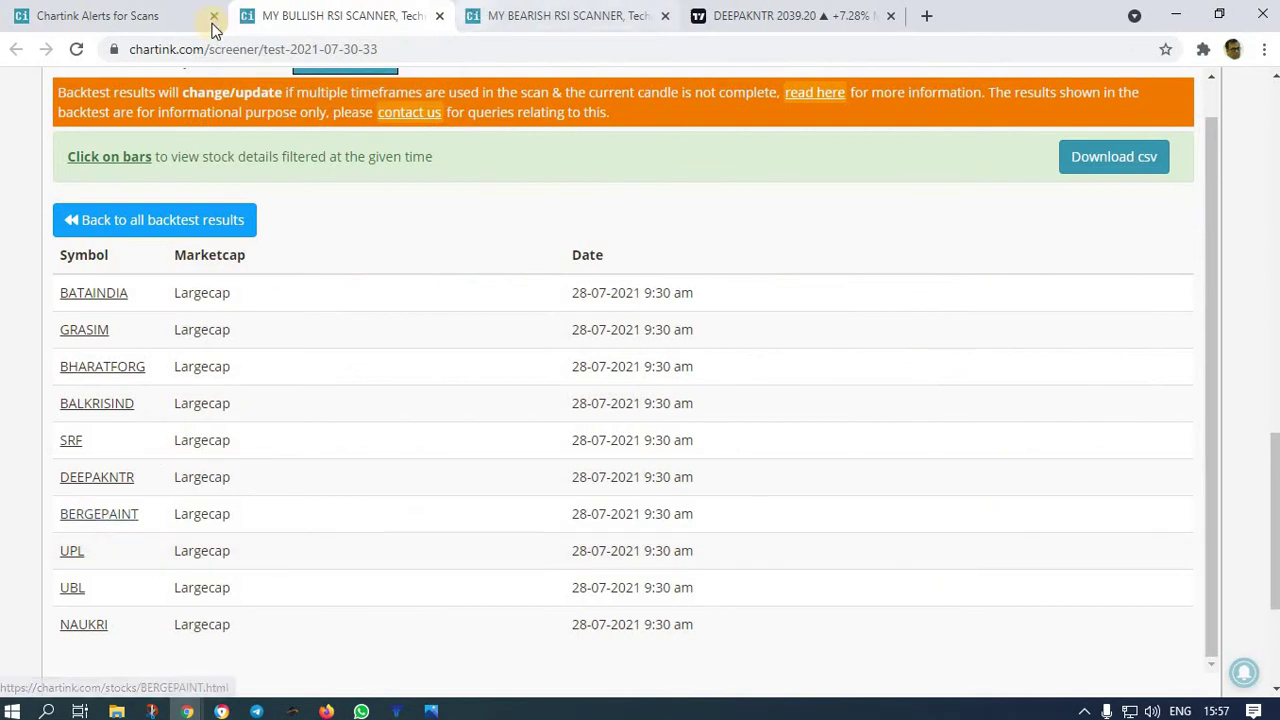
click(760, 22)
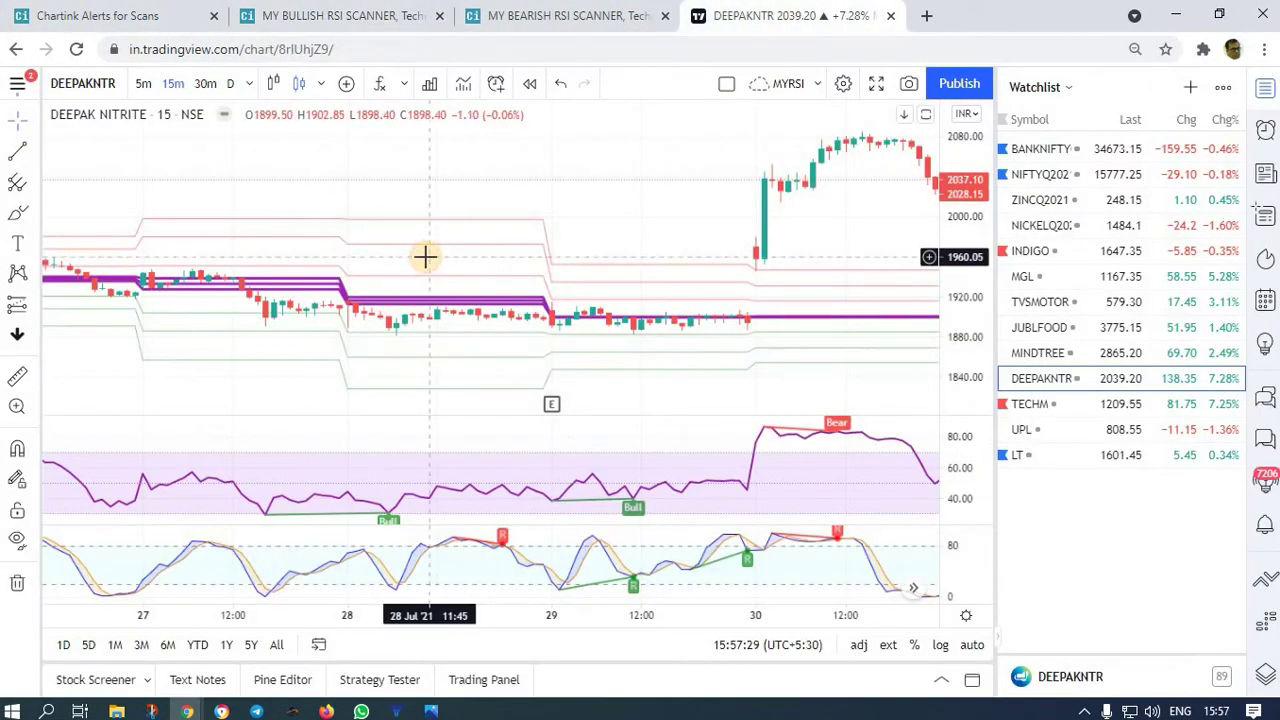
- Load BERGEPAINT, jump to the 28 July date and reset the price scale
text(BERGER)
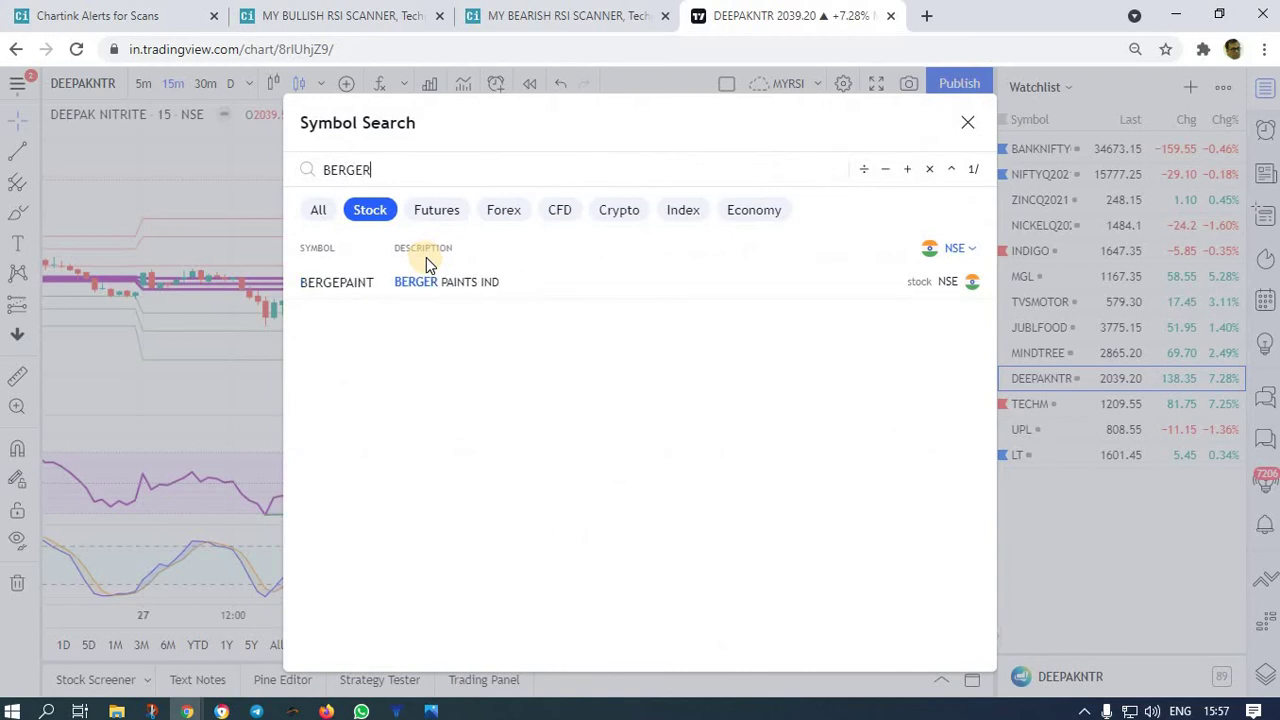
click(365, 290)
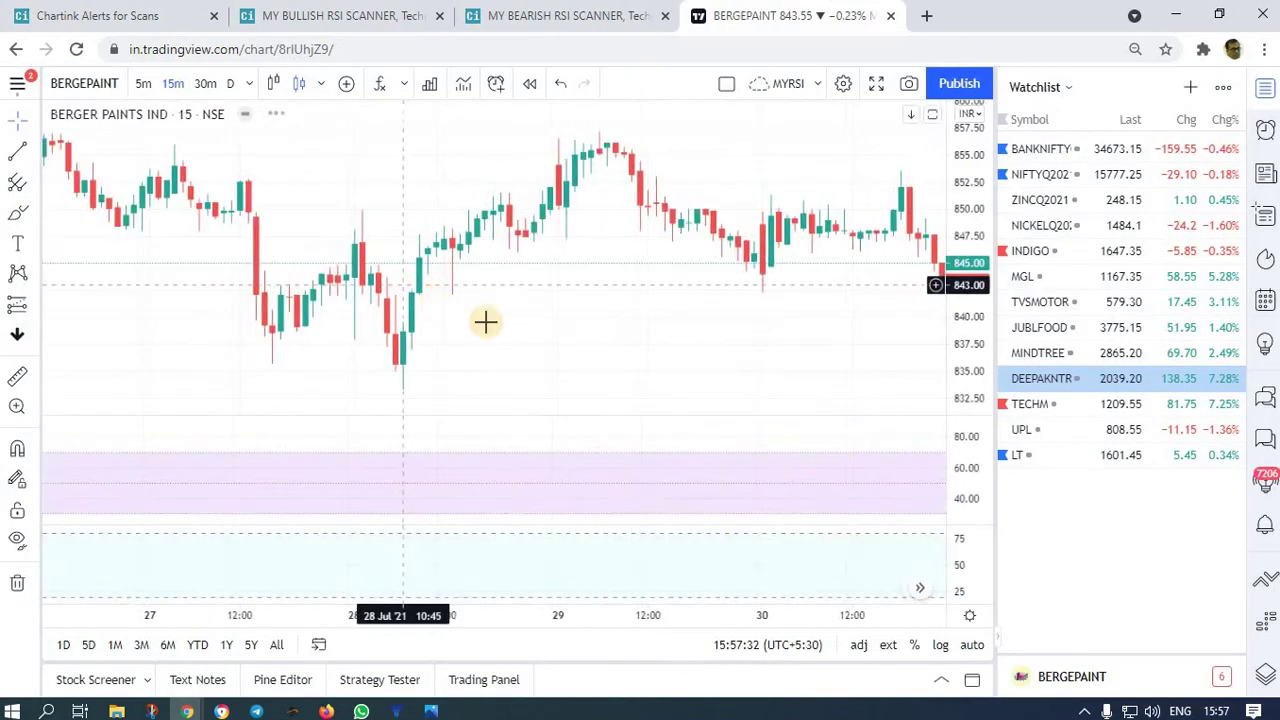
click(318, 644)
click(716, 576)
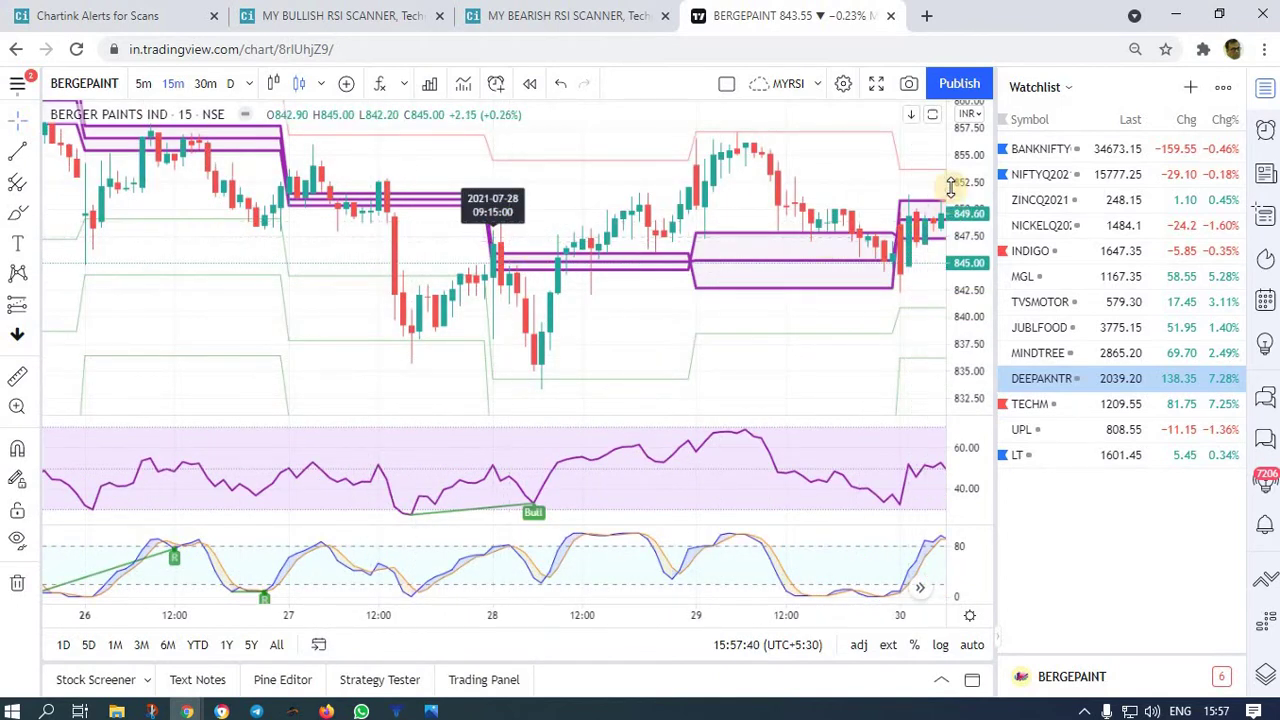
double_click(990, 262)
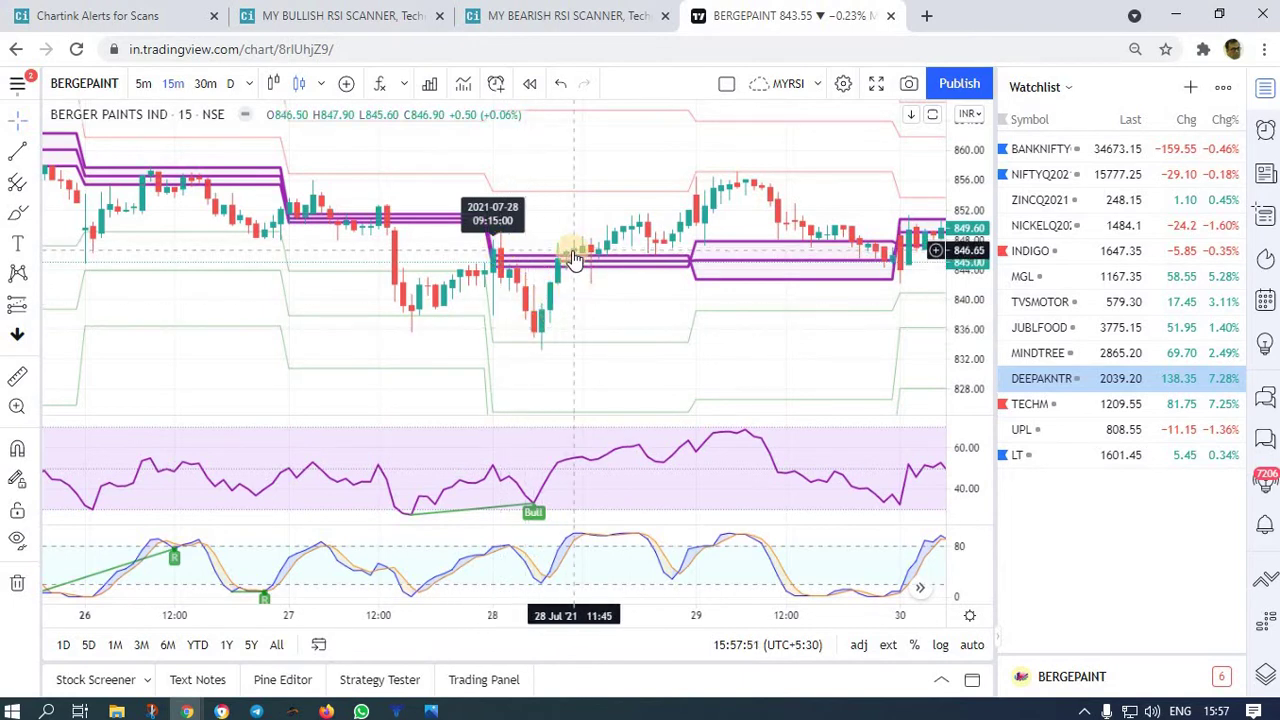
- Measure BERGEPAINT's climb from about 836 to near 852 after the signal
click(17, 376)
click(499, 250)
click(703, 208)
click(650, 310)
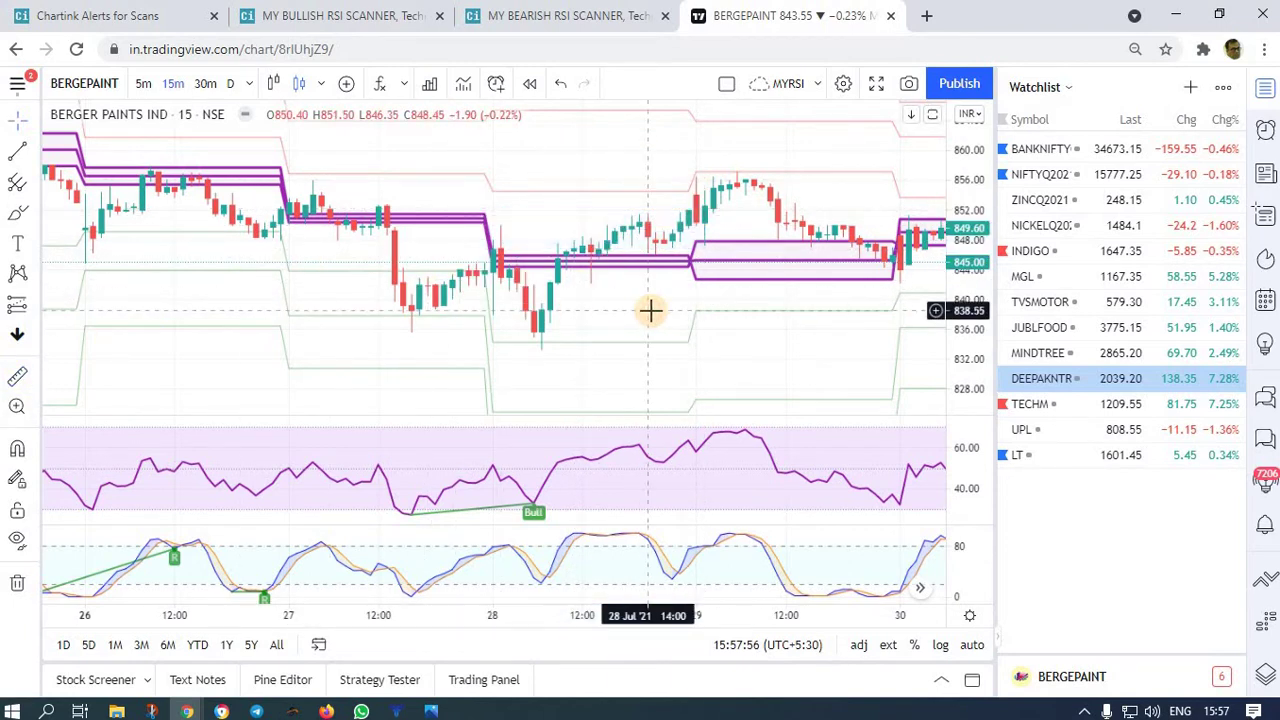
click(334, 15)
scroll(200, 440, down, 2)
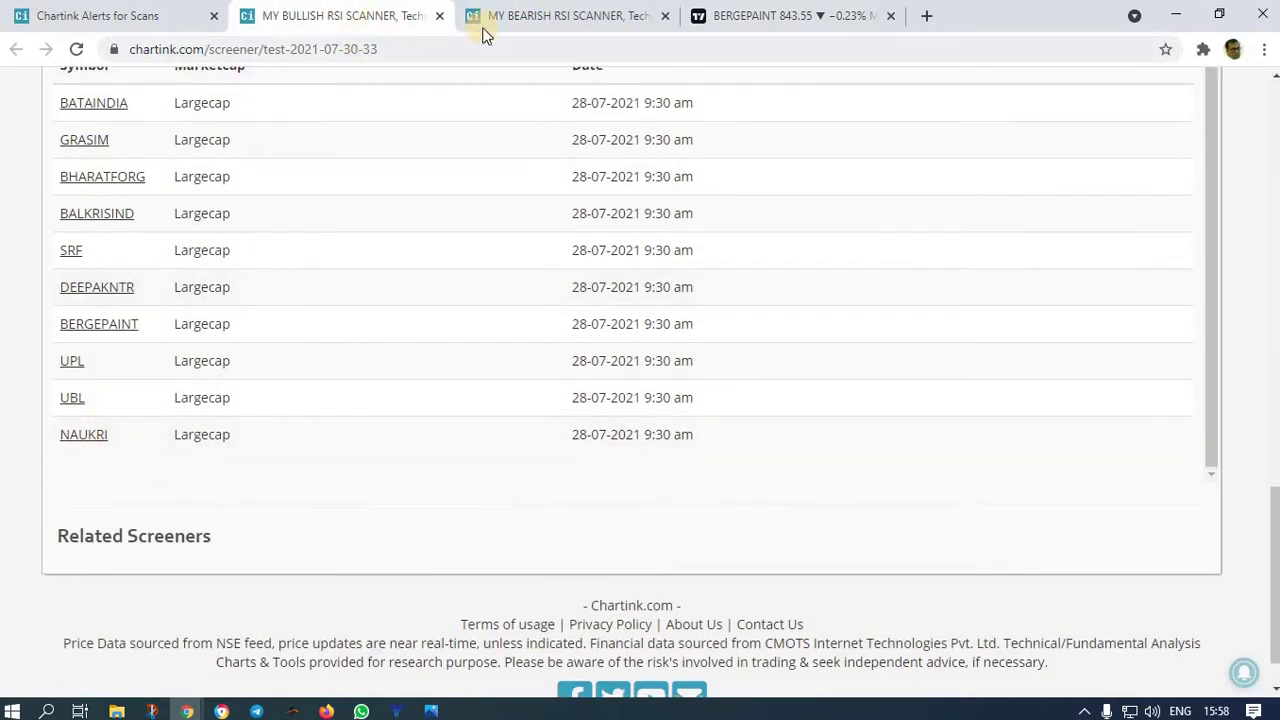
click(731, 18)
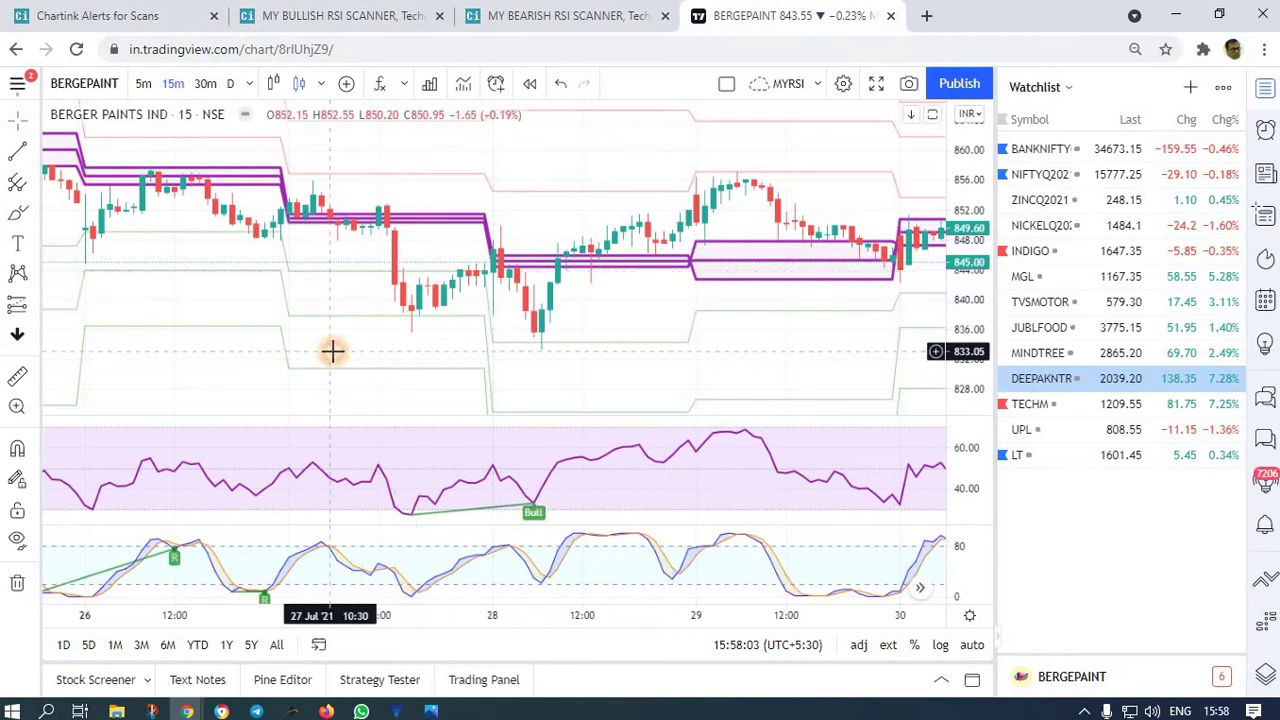
- Load UPL LTD and scroll to its dip near 797 and recovery past 820
text(UPL)
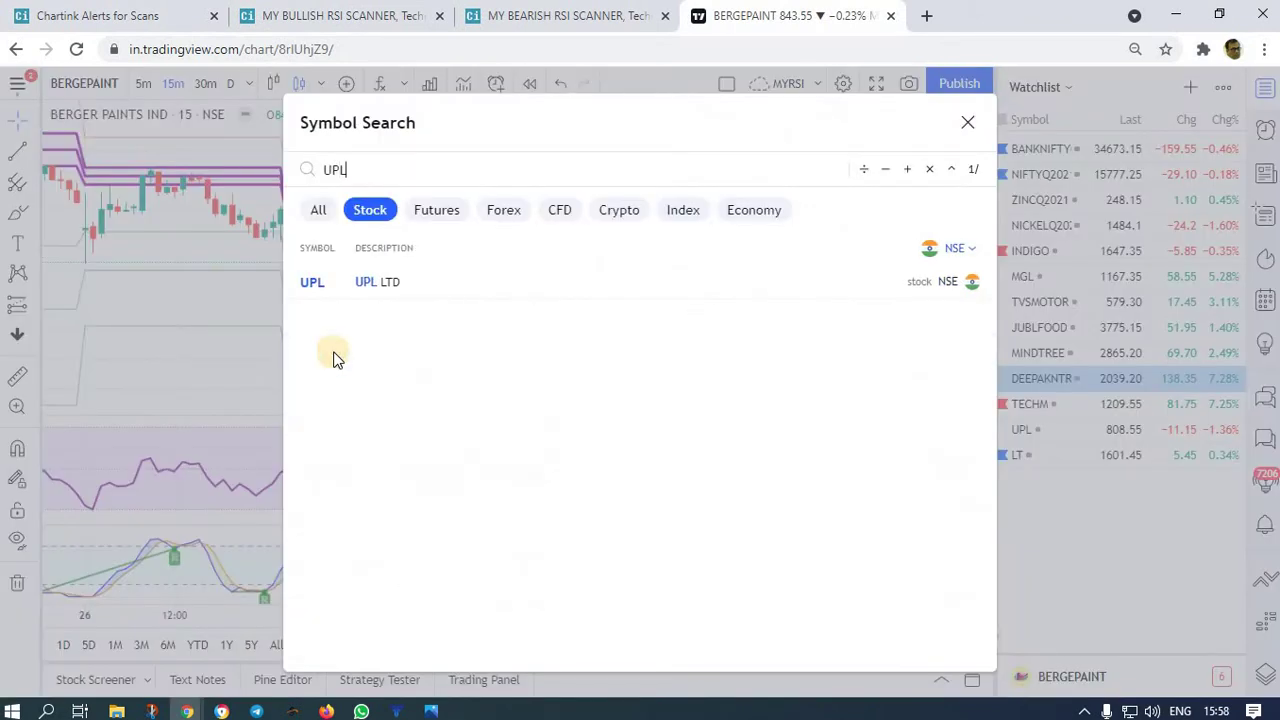
click(357, 283)
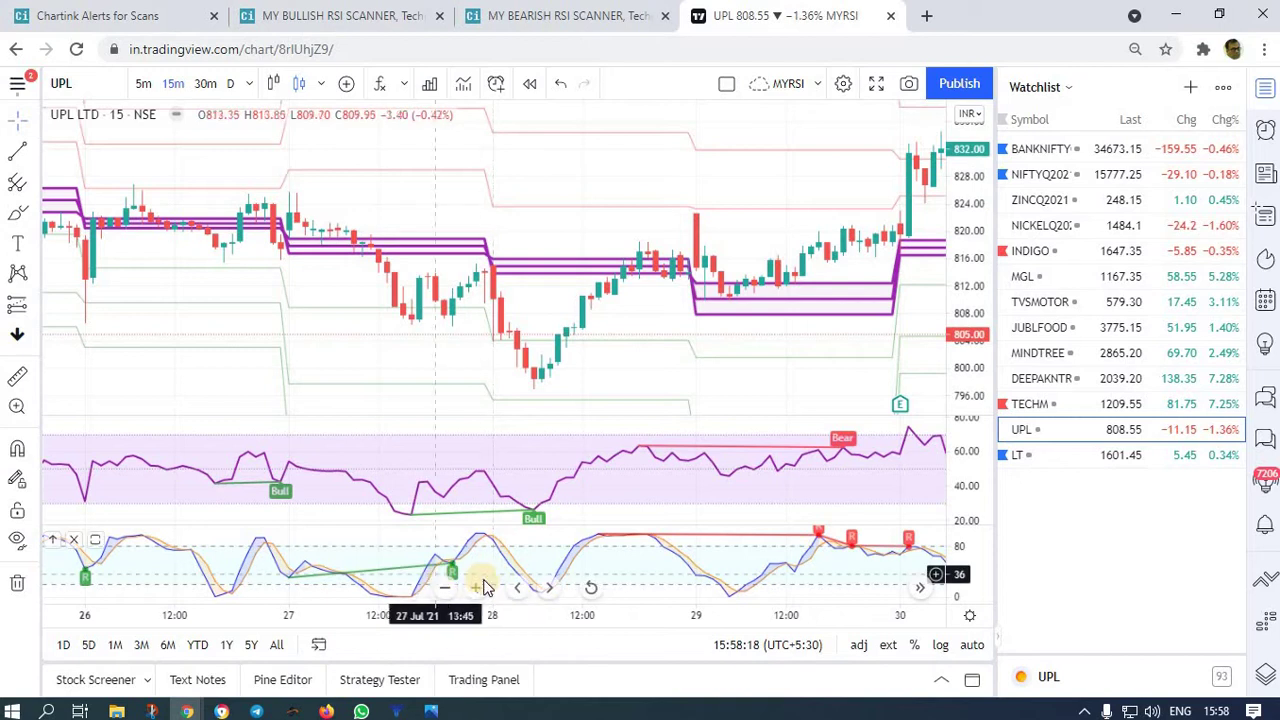
scroll(529, 394, right, 5)
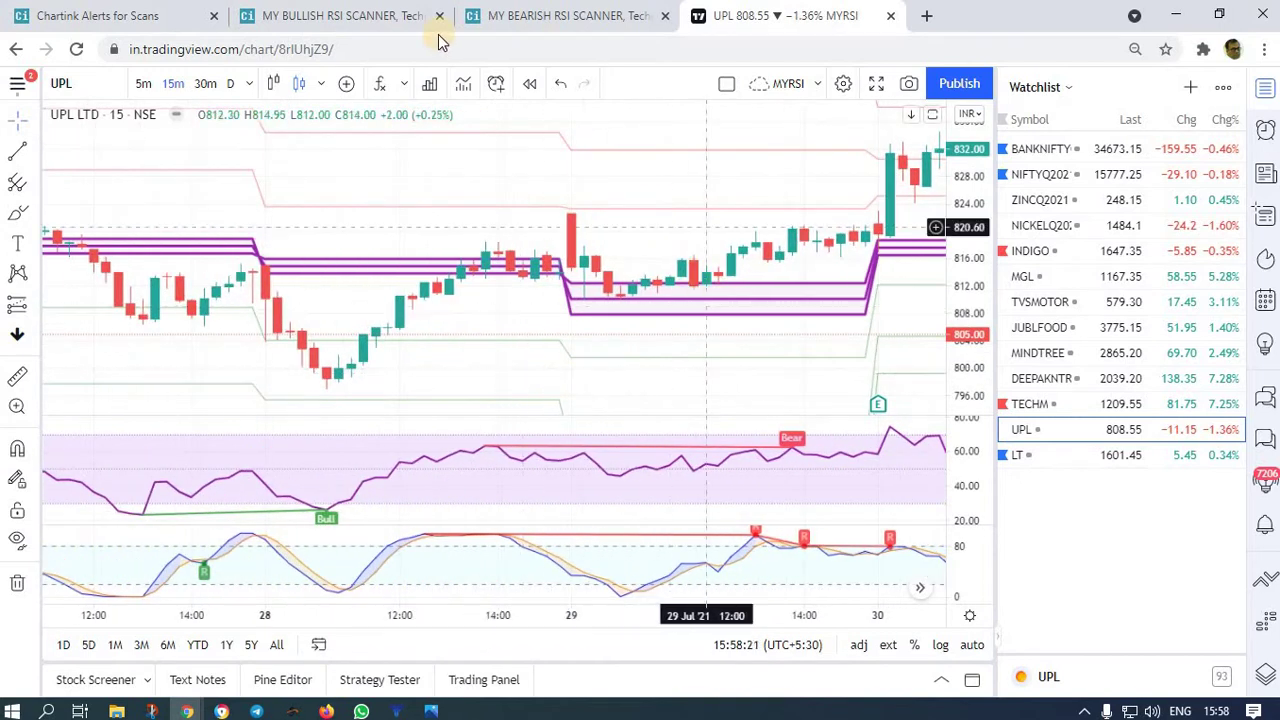
- List the bearish scanner's 30 July 9:30 hits and review the Nestle India and Adani Enterprises charts
click(521, 14)
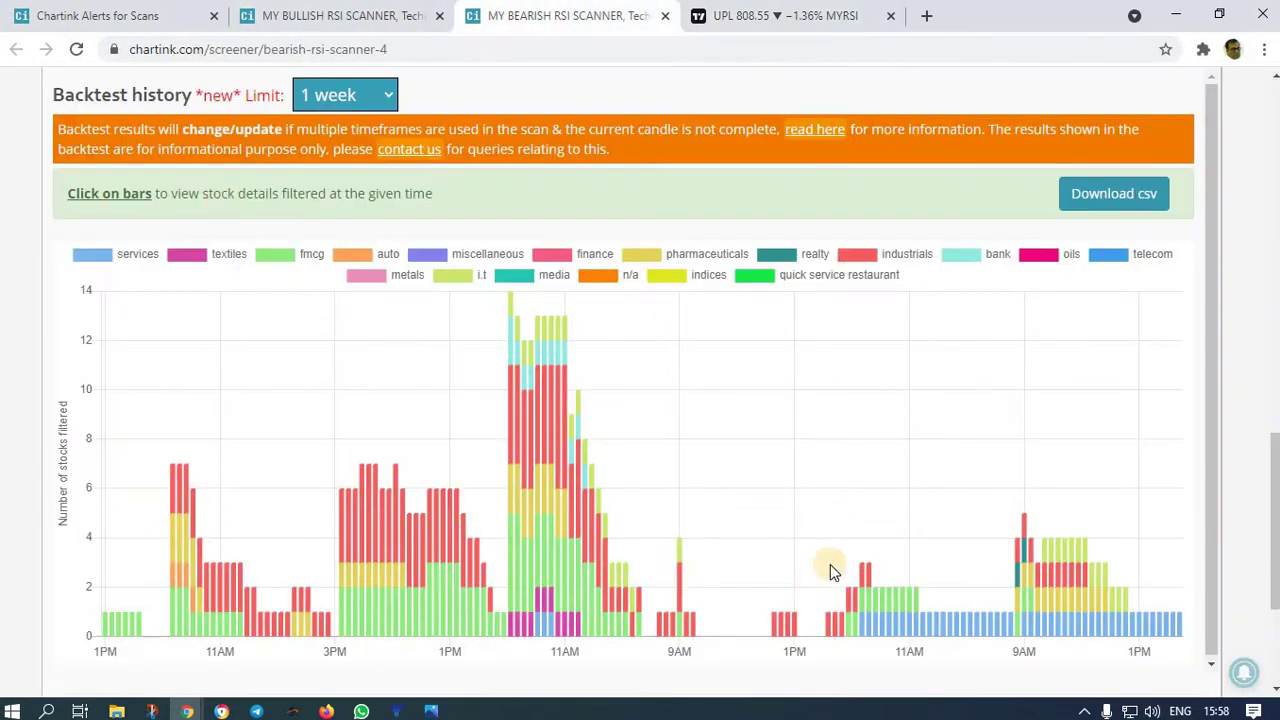
click(1026, 549)
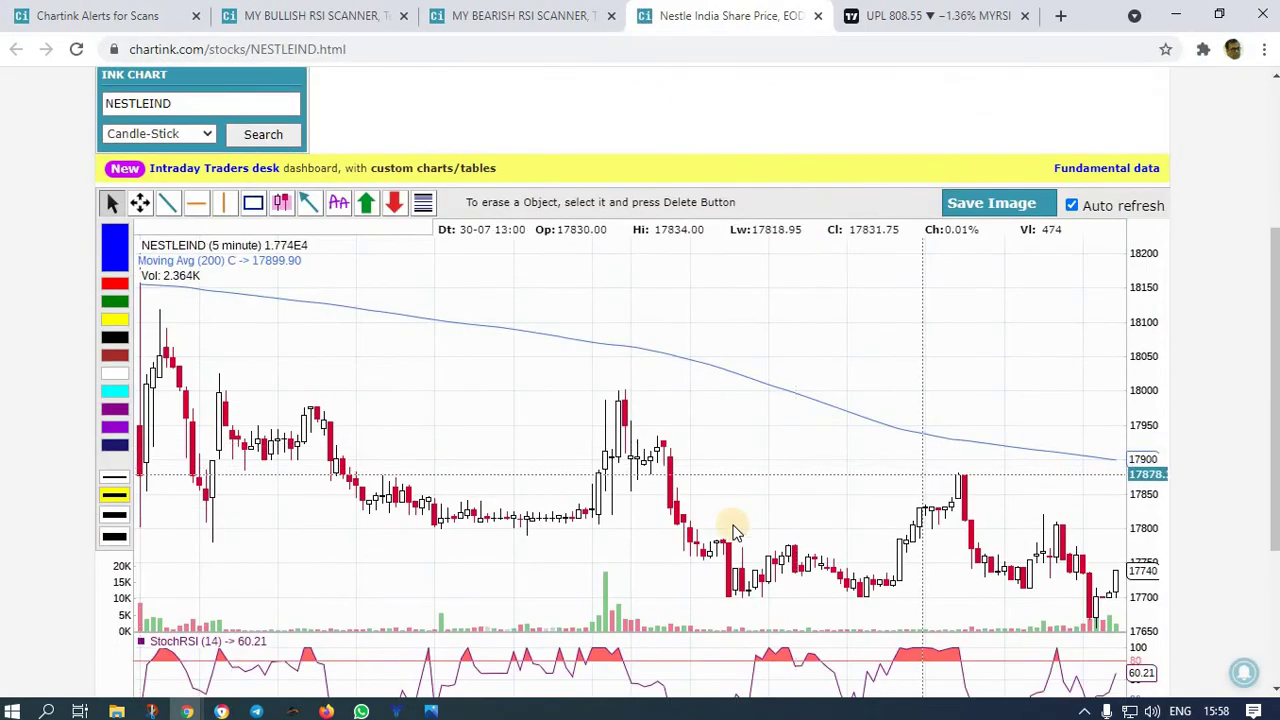
scroll(666, 525, down, 2)
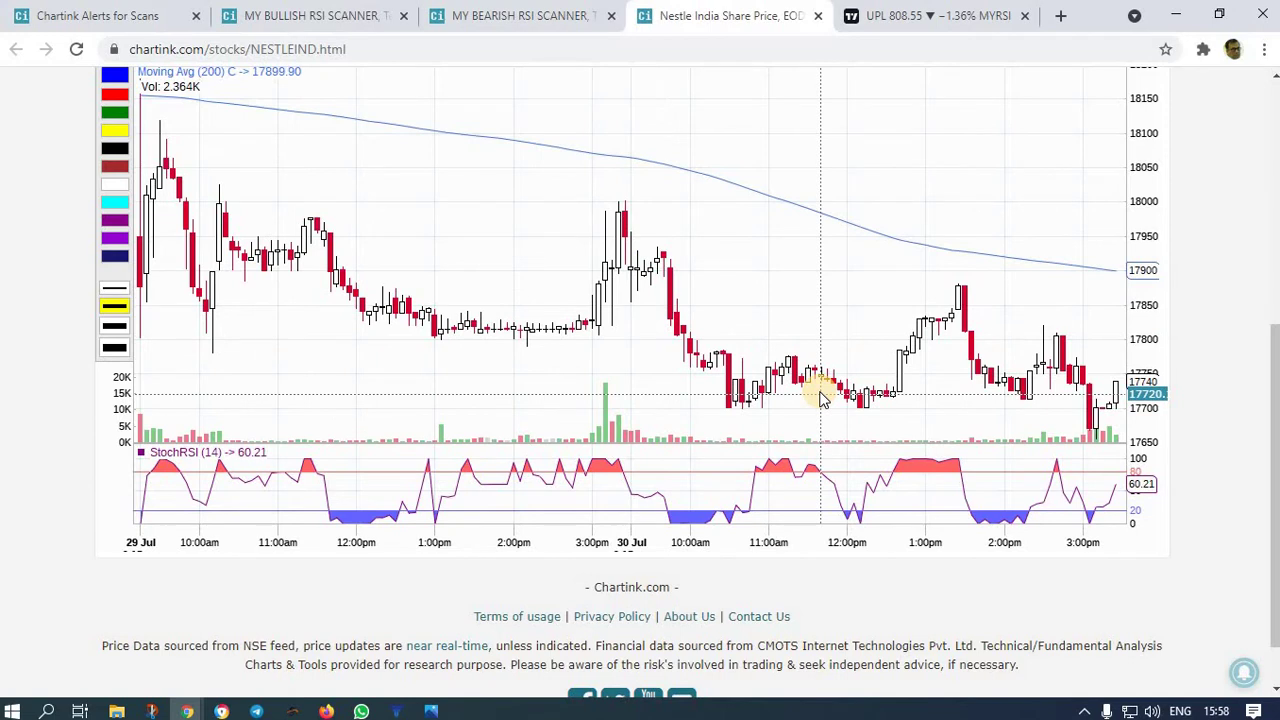
click(815, 17)
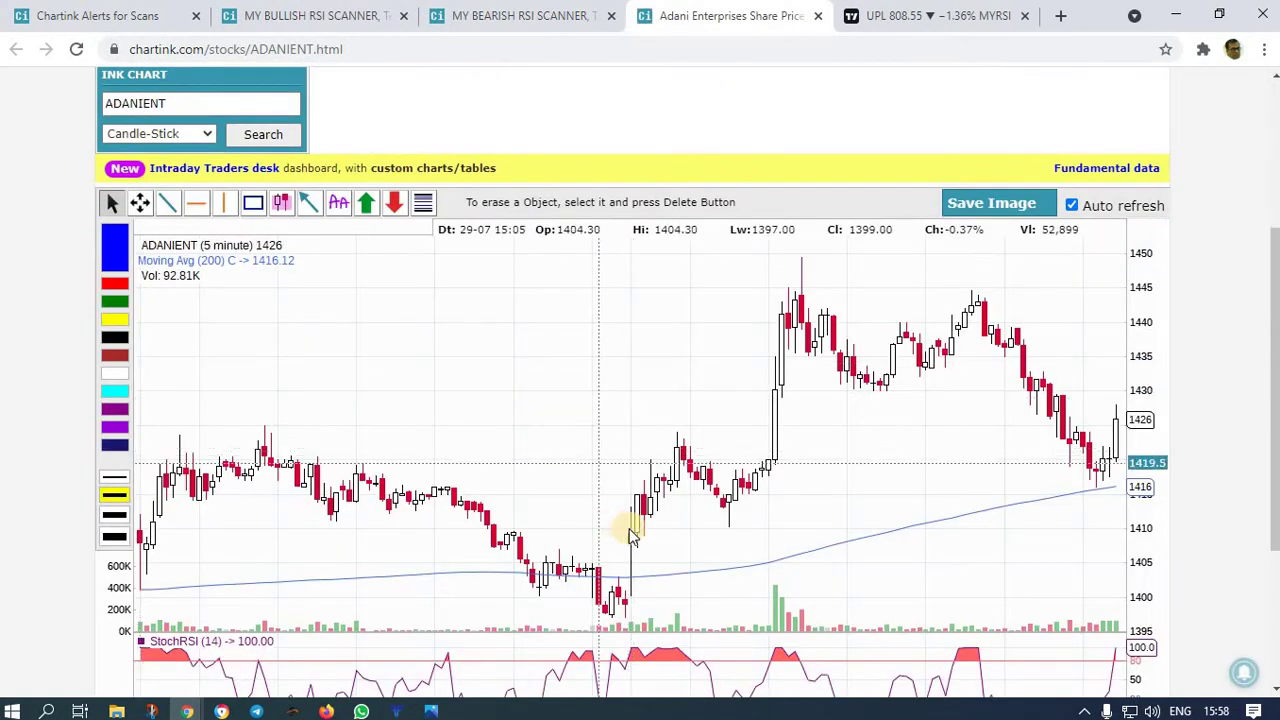
scroll(651, 523, down, 2)
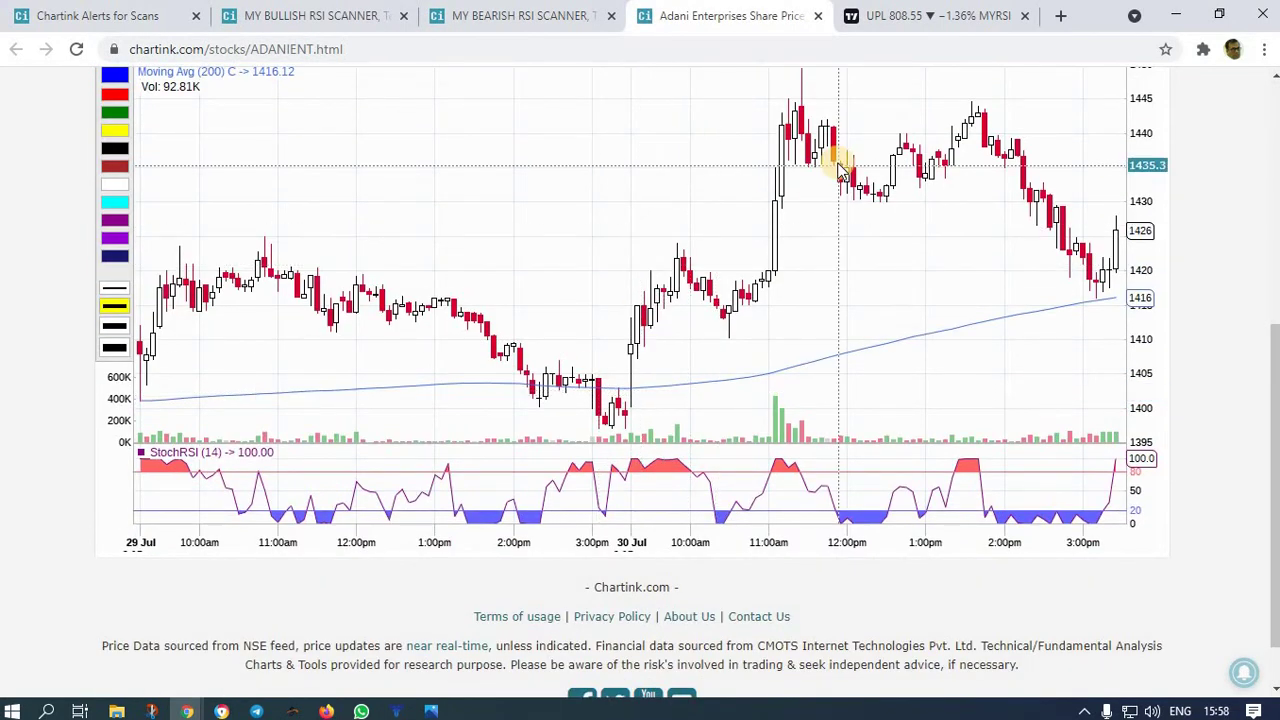
click(819, 17)
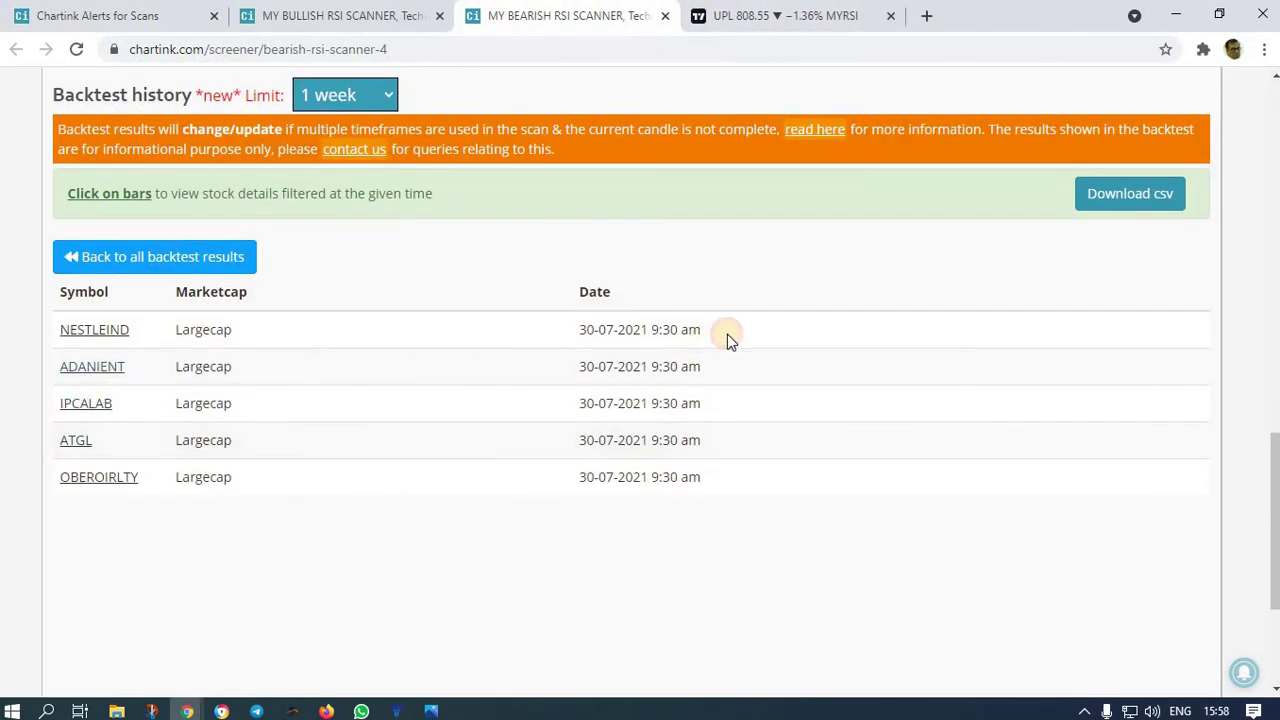
- Review the IPCALAB and ATGL charts from the 30 July list
click(727, 334)
scroll(780, 467, down, 2)
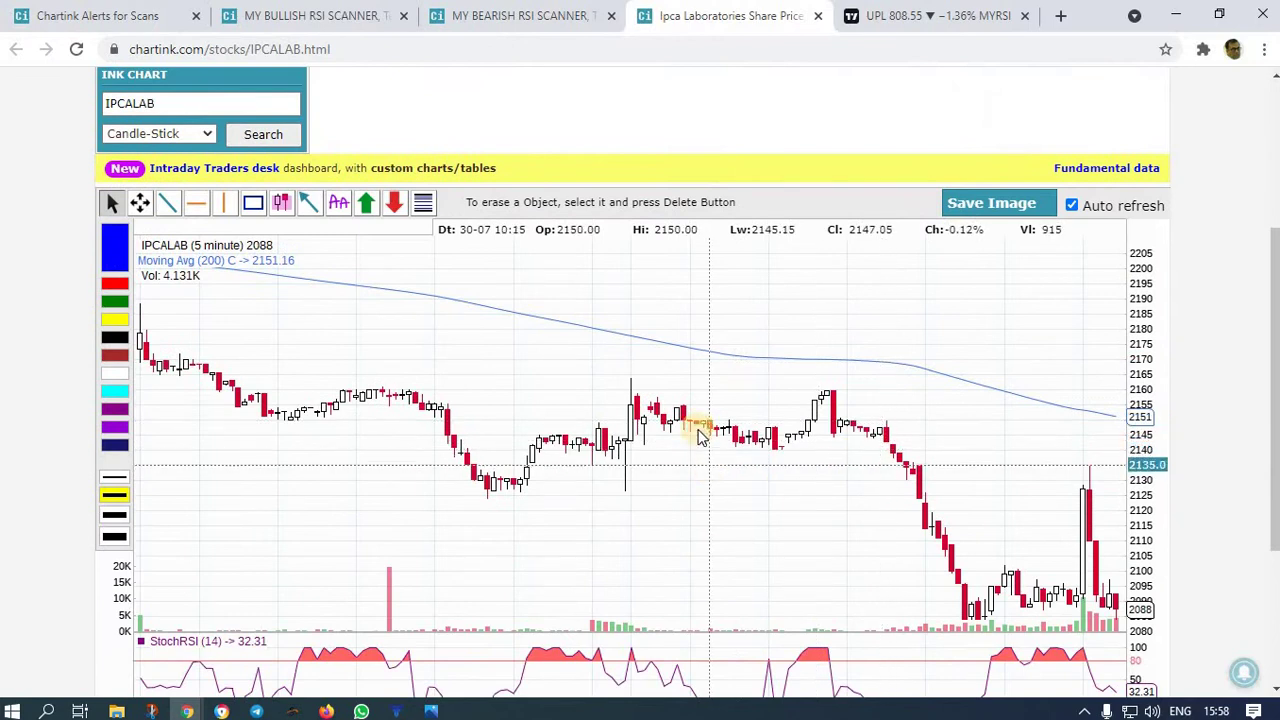
scroll(700, 435, down, 1)
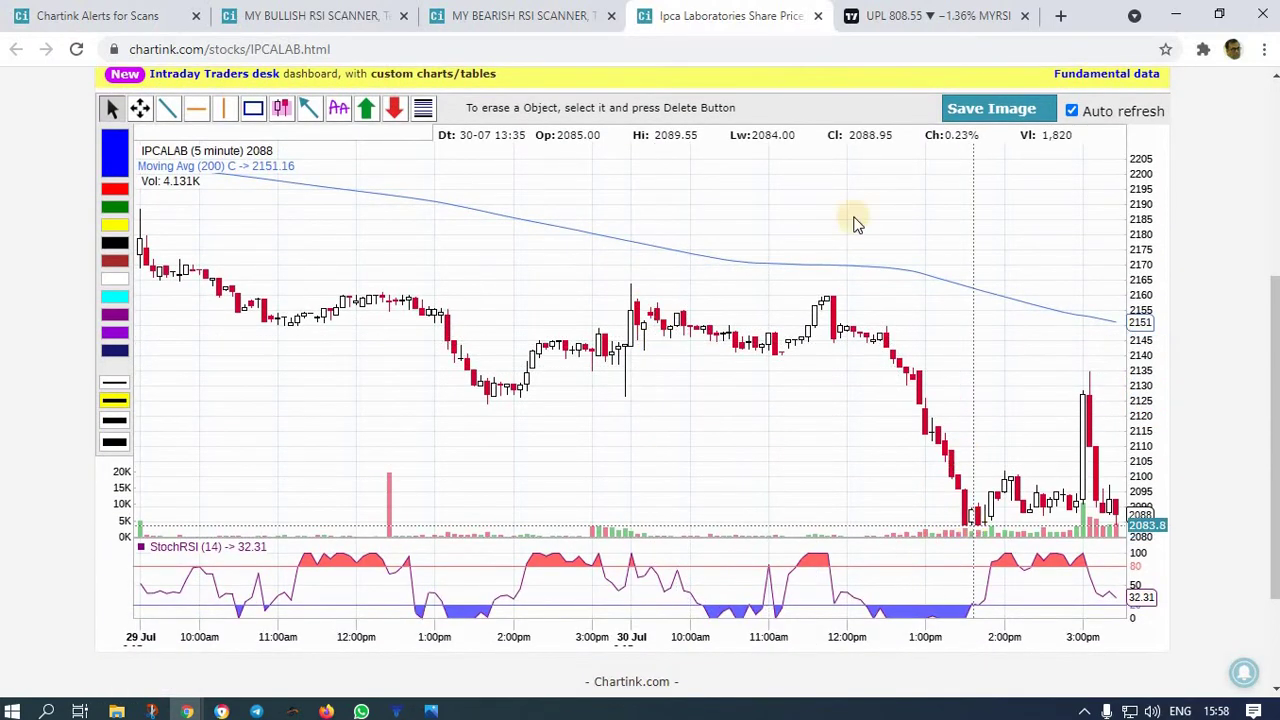
click(818, 17)
click(74, 440)
scroll(691, 543, down, 5)
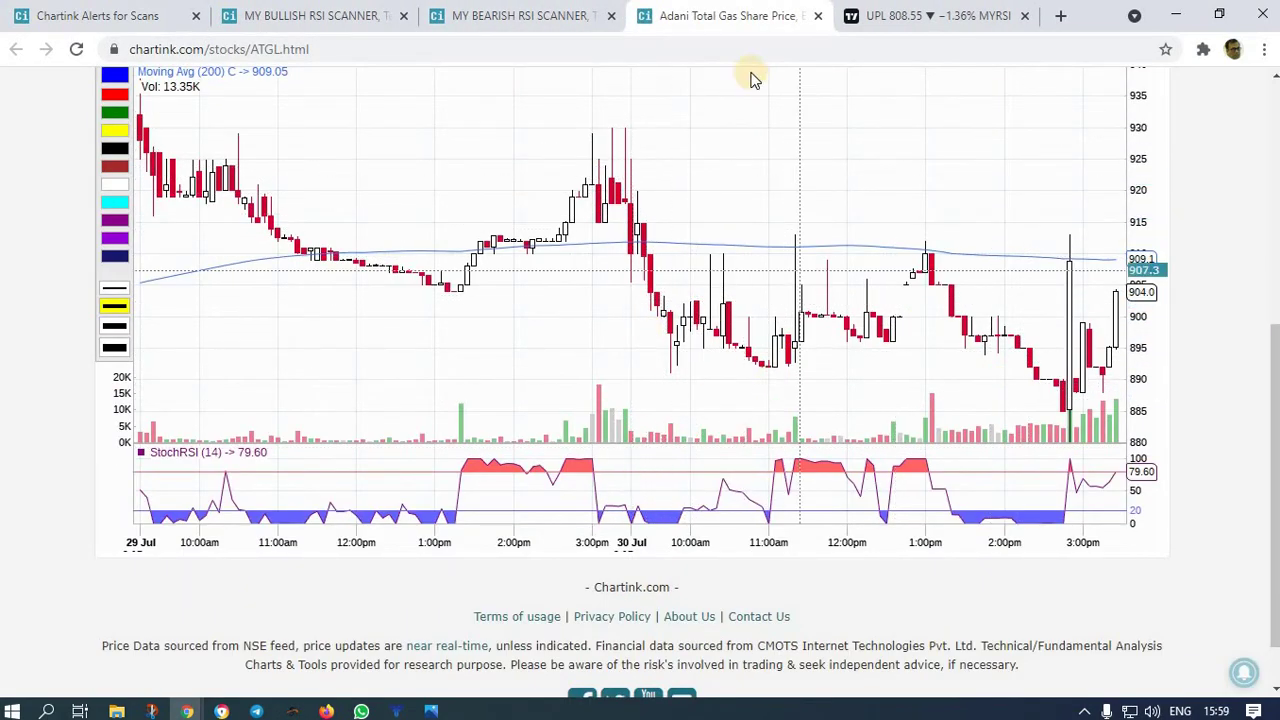
click(818, 17)
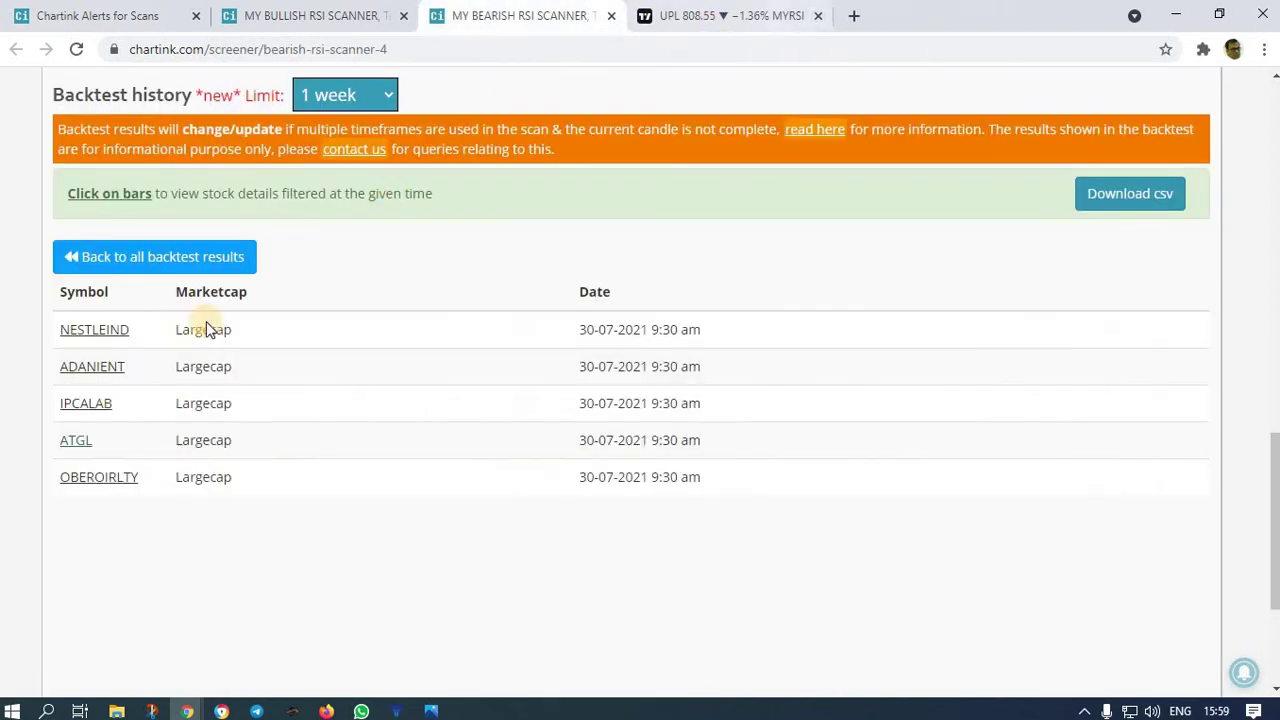
- Review the OBEROIRLTY chart, then return to the full backtest bar chart
click(100, 477)
scroll(600, 420, down, 3)
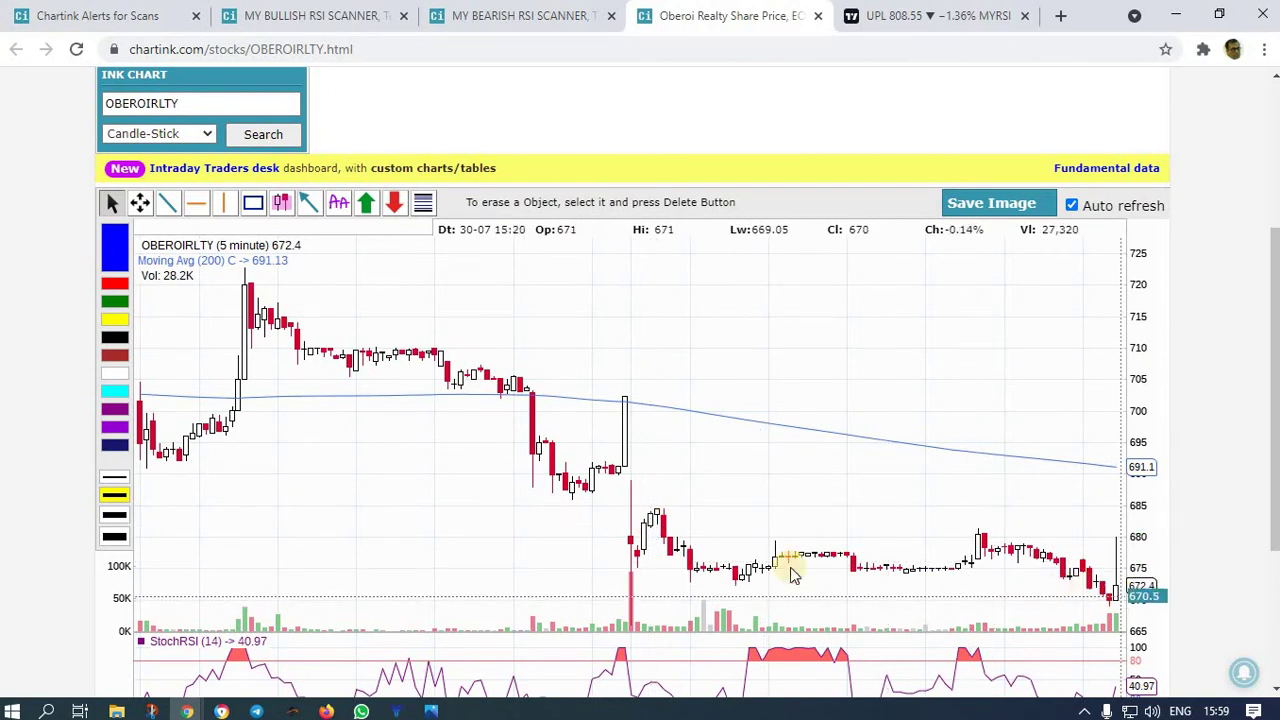
click(818, 17)
click(206, 262)
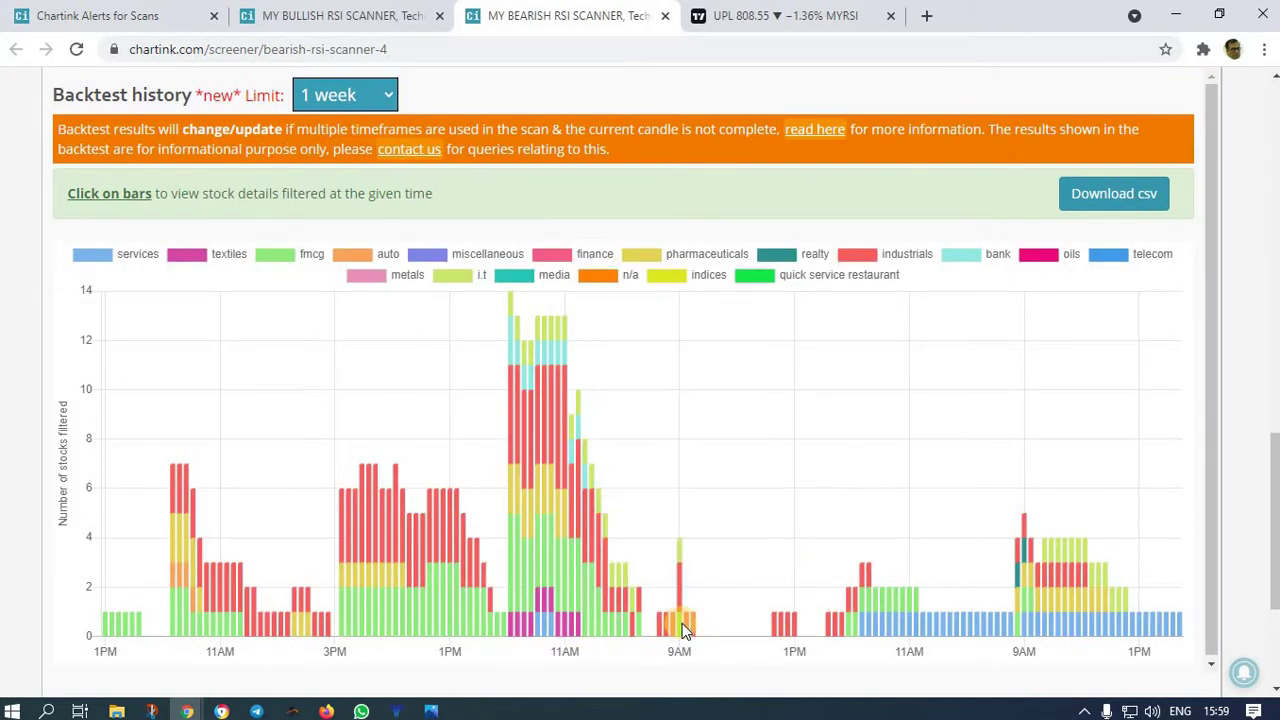
- Switch the TradingView chart from UPL to COROMANDEL and jump it to the chosen date
mouse_move(688, 632)
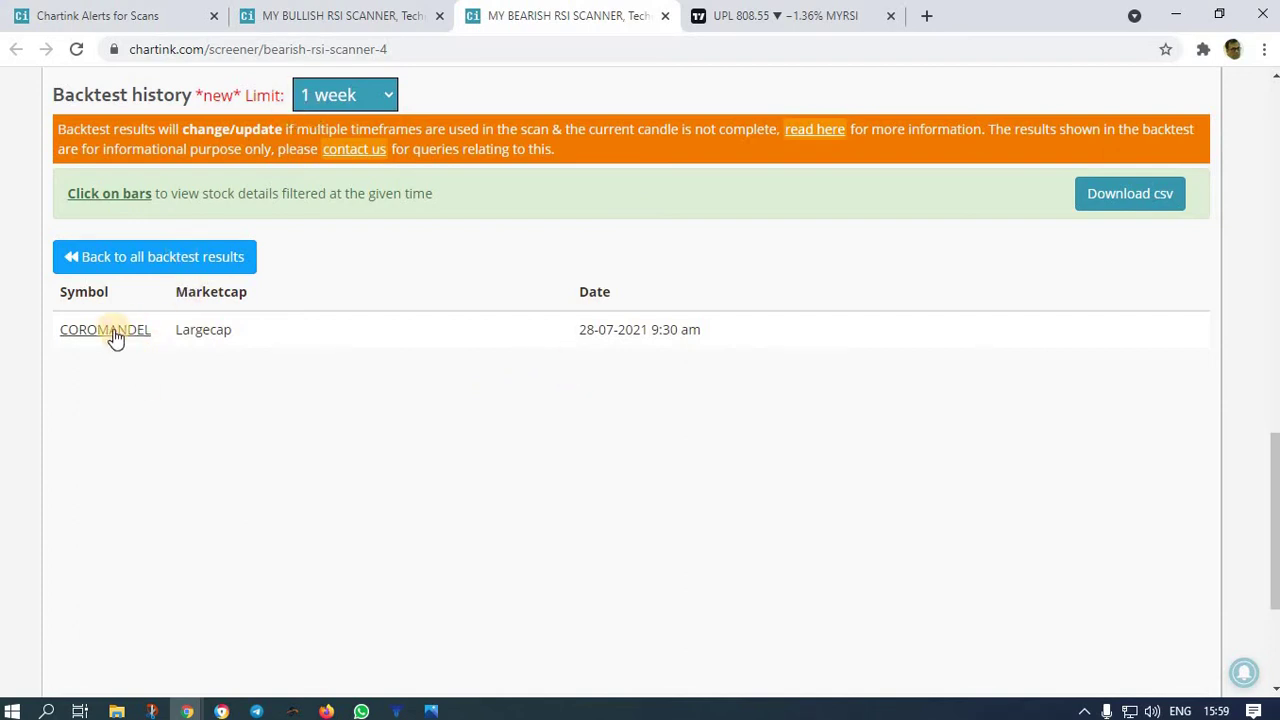
click(750, 15)
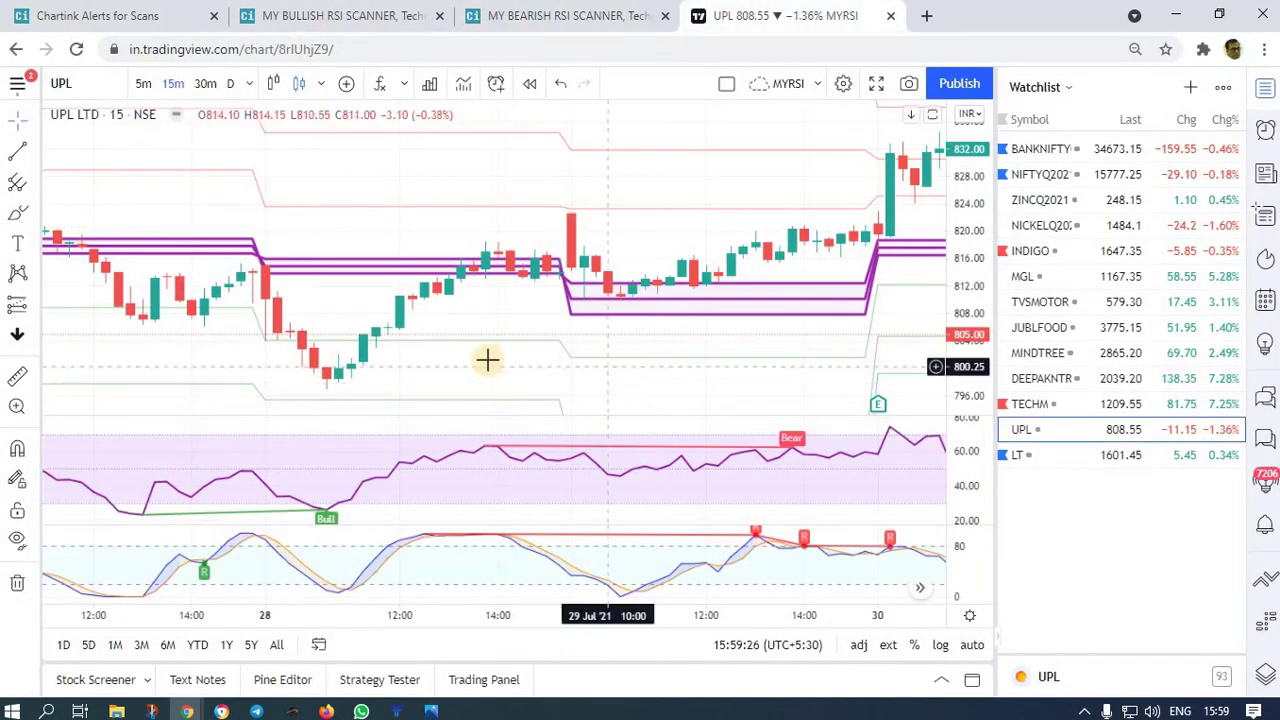
text(CO)
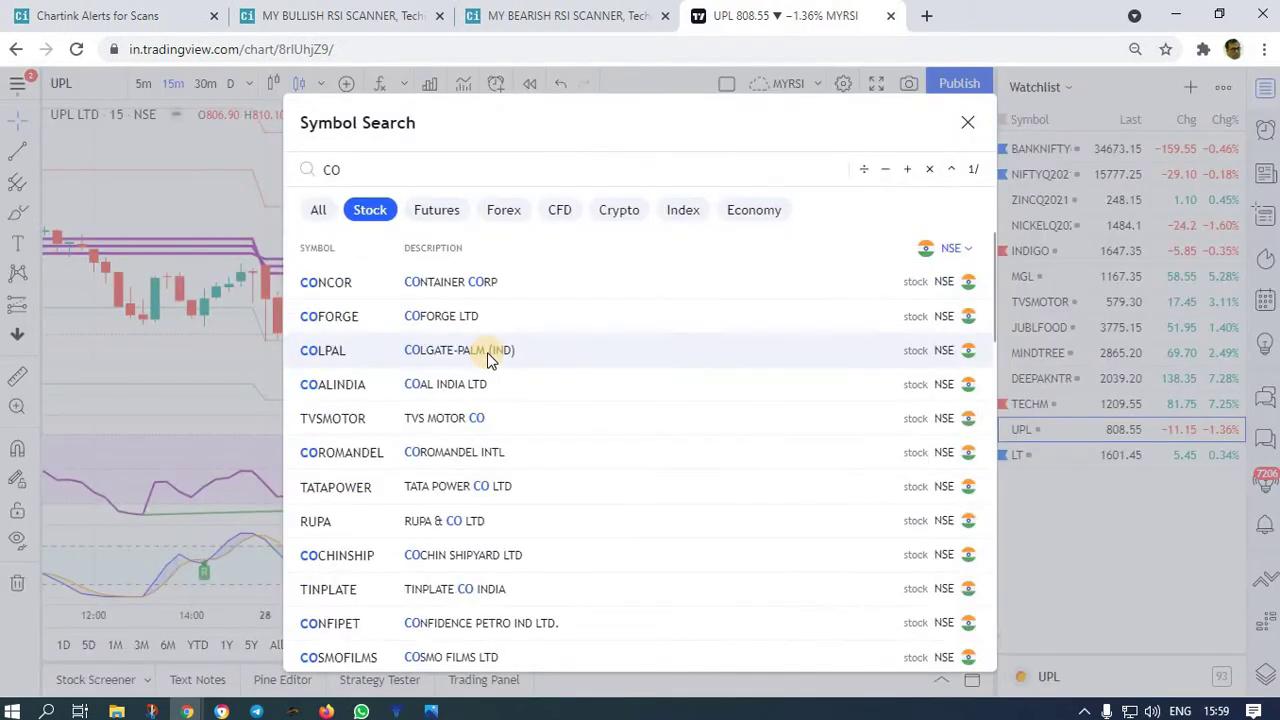
text(R)
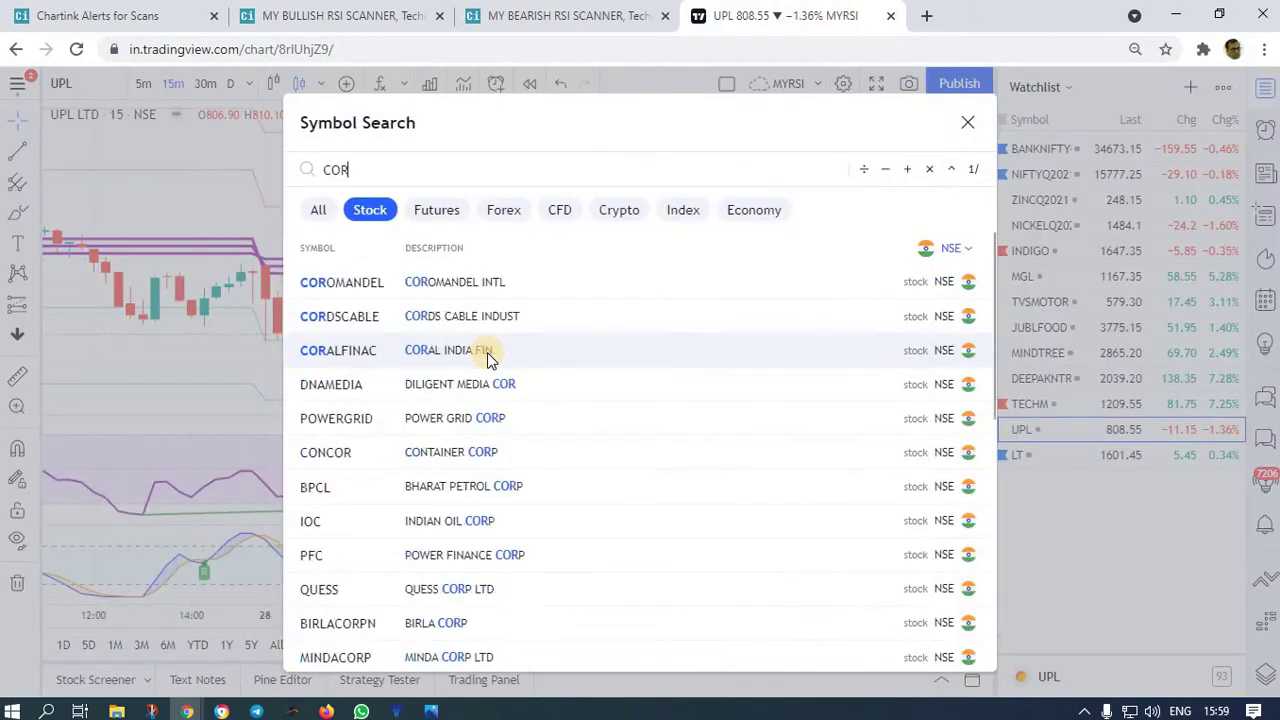
click(364, 291)
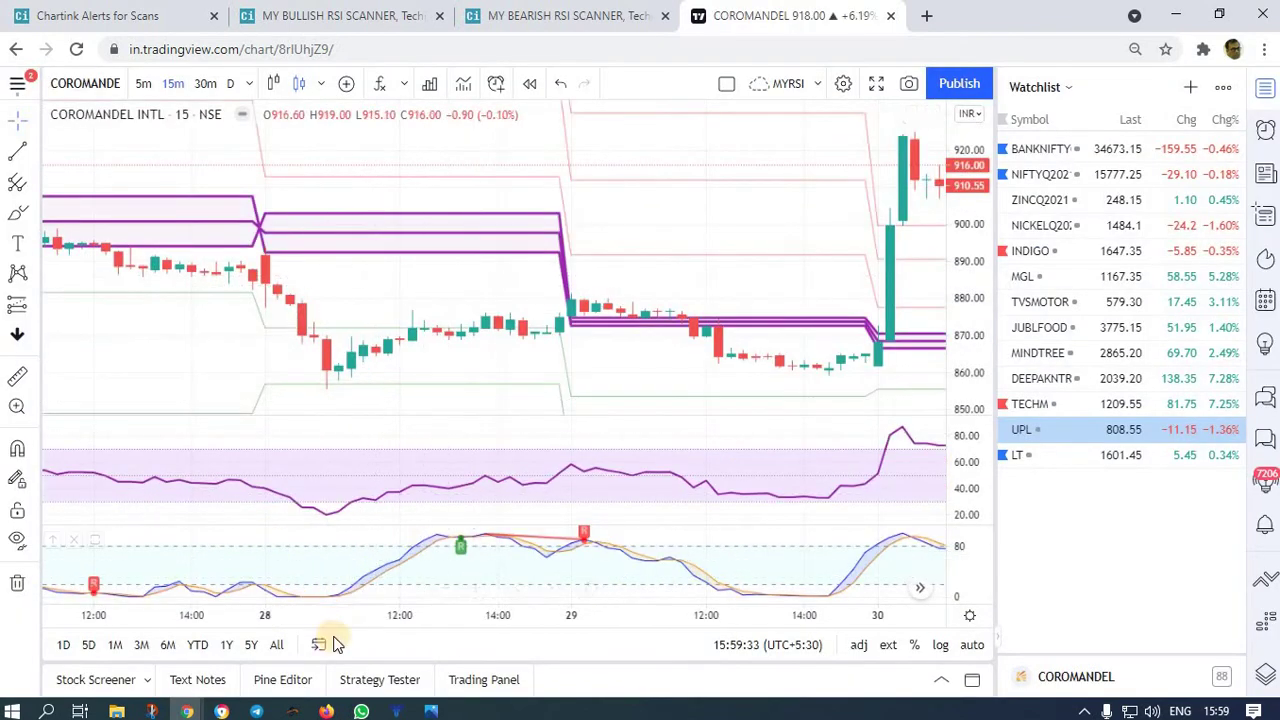
click(320, 644)
click(716, 576)
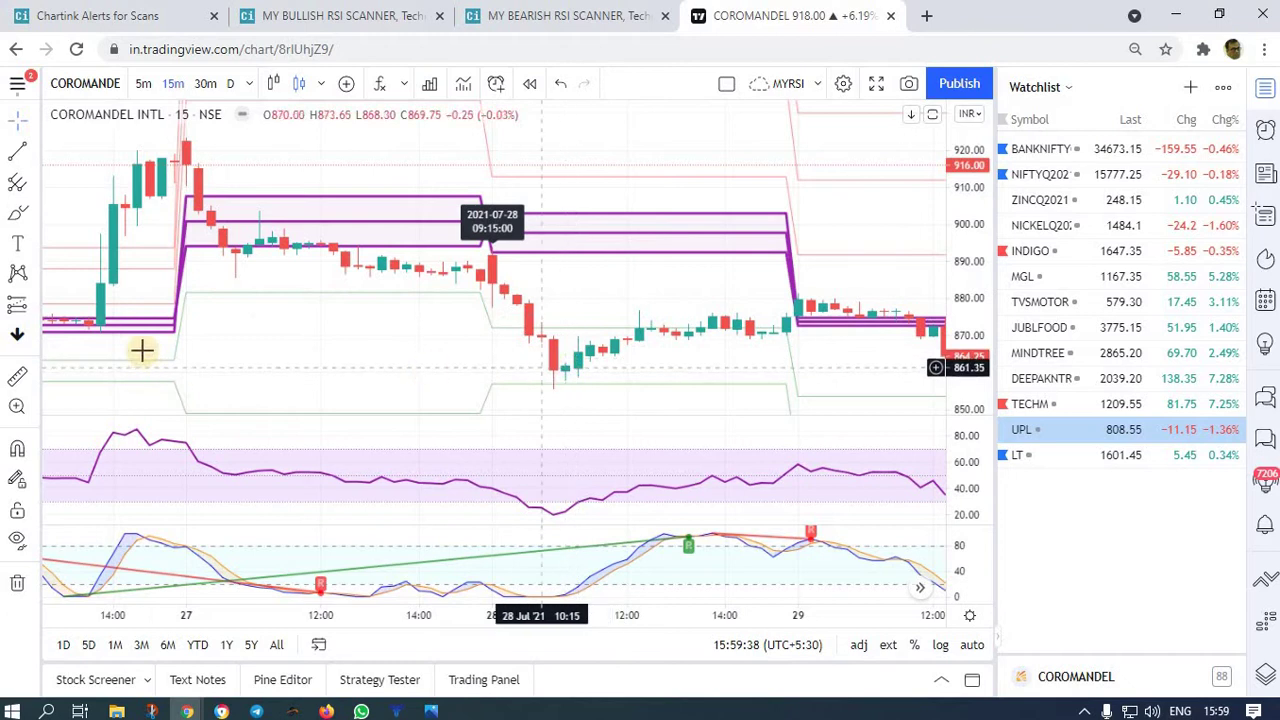
- Measure COROMANDEL's roughly 2.6% fall after the 28 Jul 09:15 candle, then return to the bearish results
shift+click(505, 288)
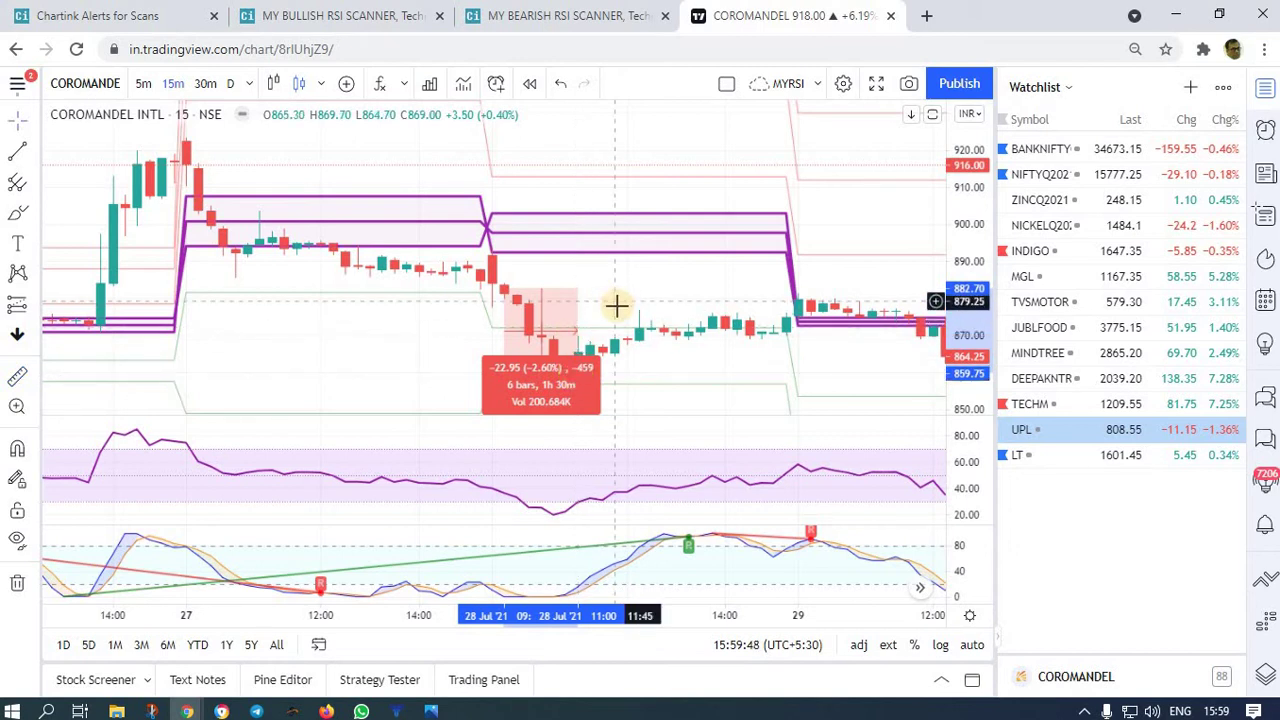
click(466, 580)
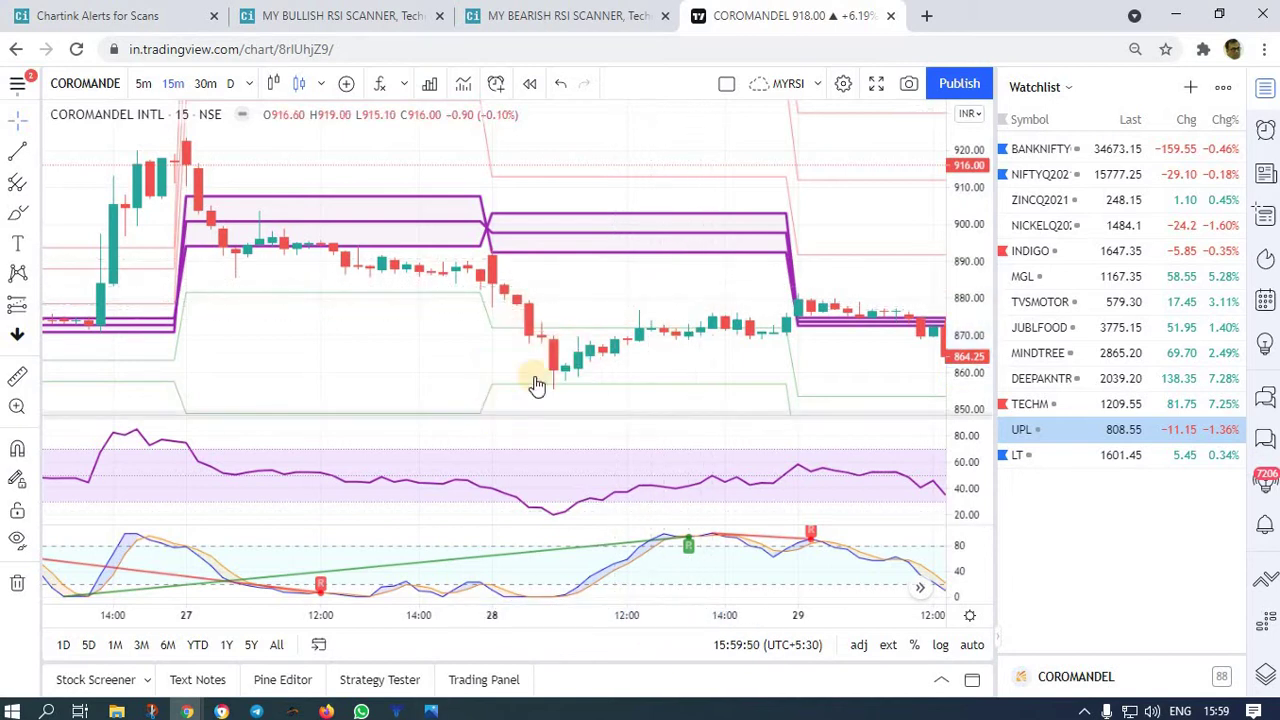
drag(609, 346, 591, 327)
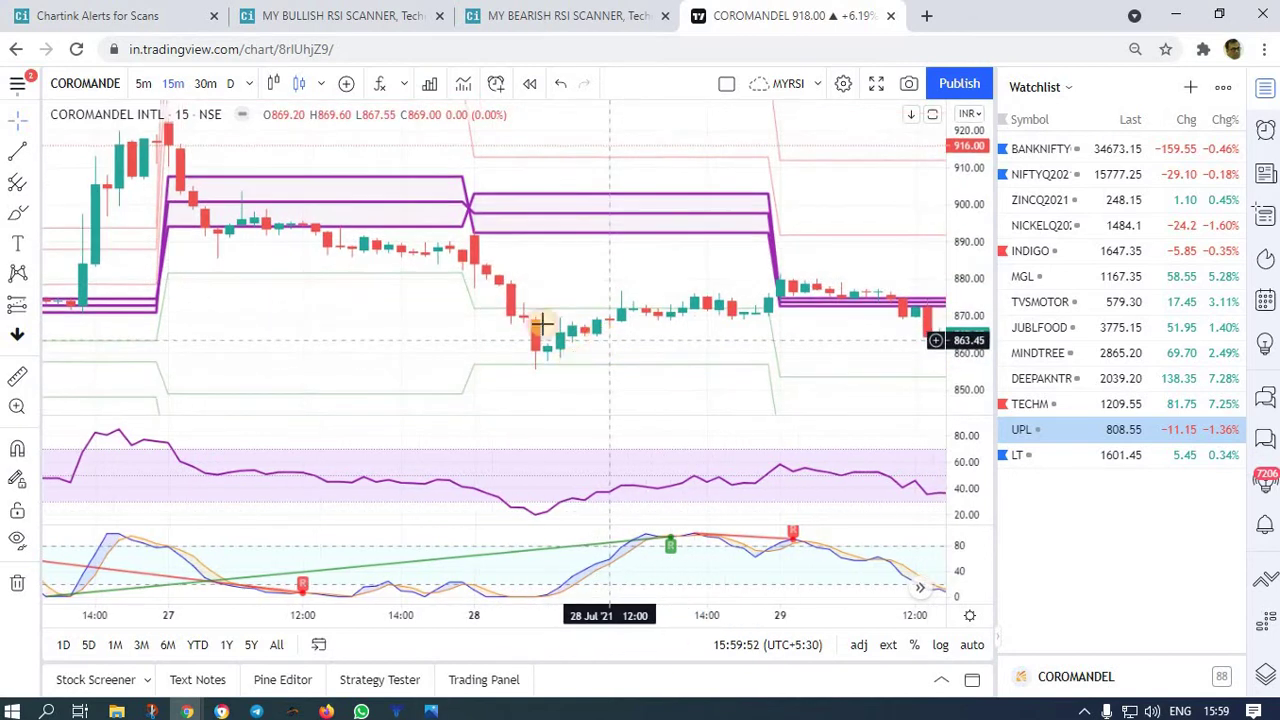
click(562, 28)
- List the bearish scanner's stocks flagged on 26 Jul at 9:30 am
click(157, 255)
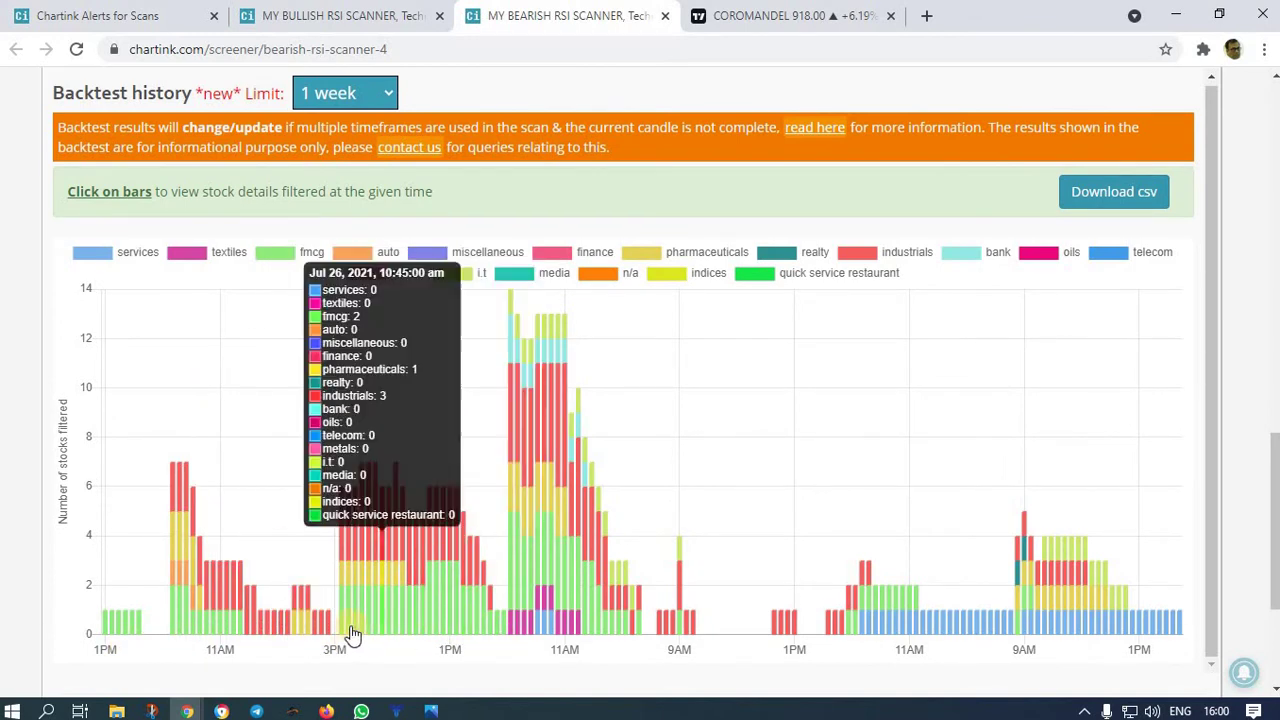
mouse_move(354, 633)
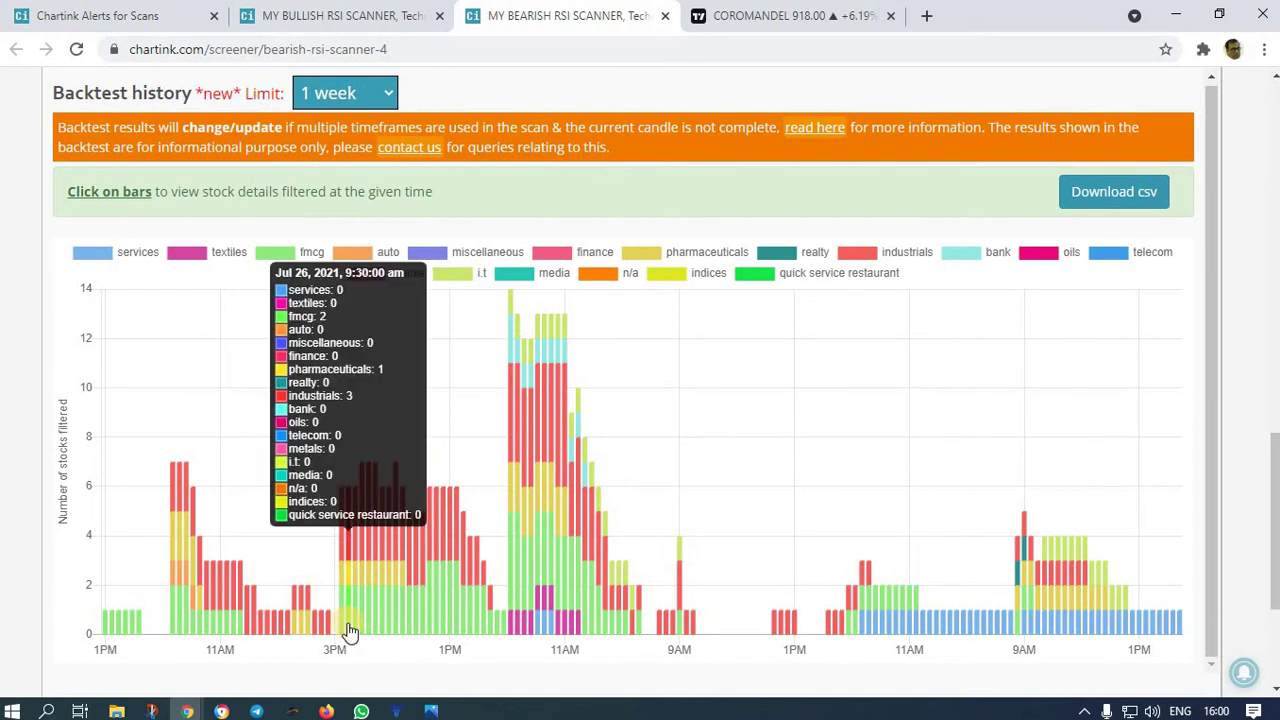
click(307, 397)
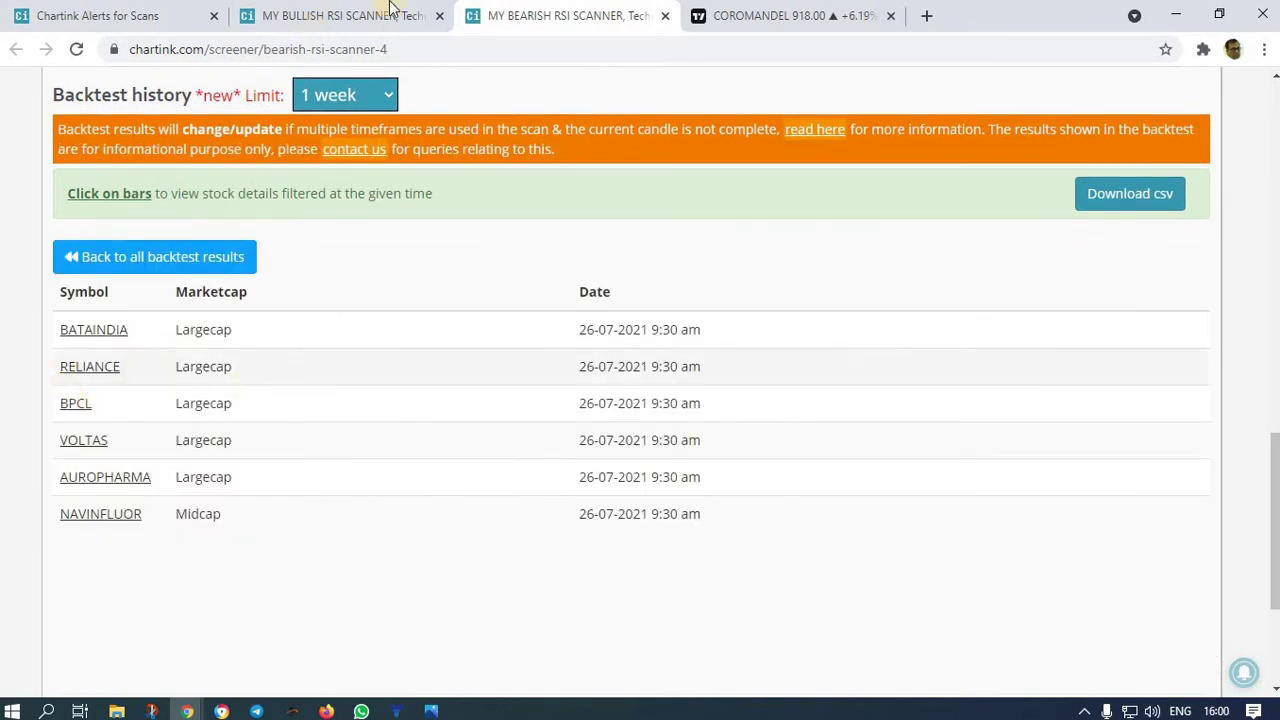
- Load BATAINDIA in TradingView and jump the chart to 26 July 2021
click(768, 16)
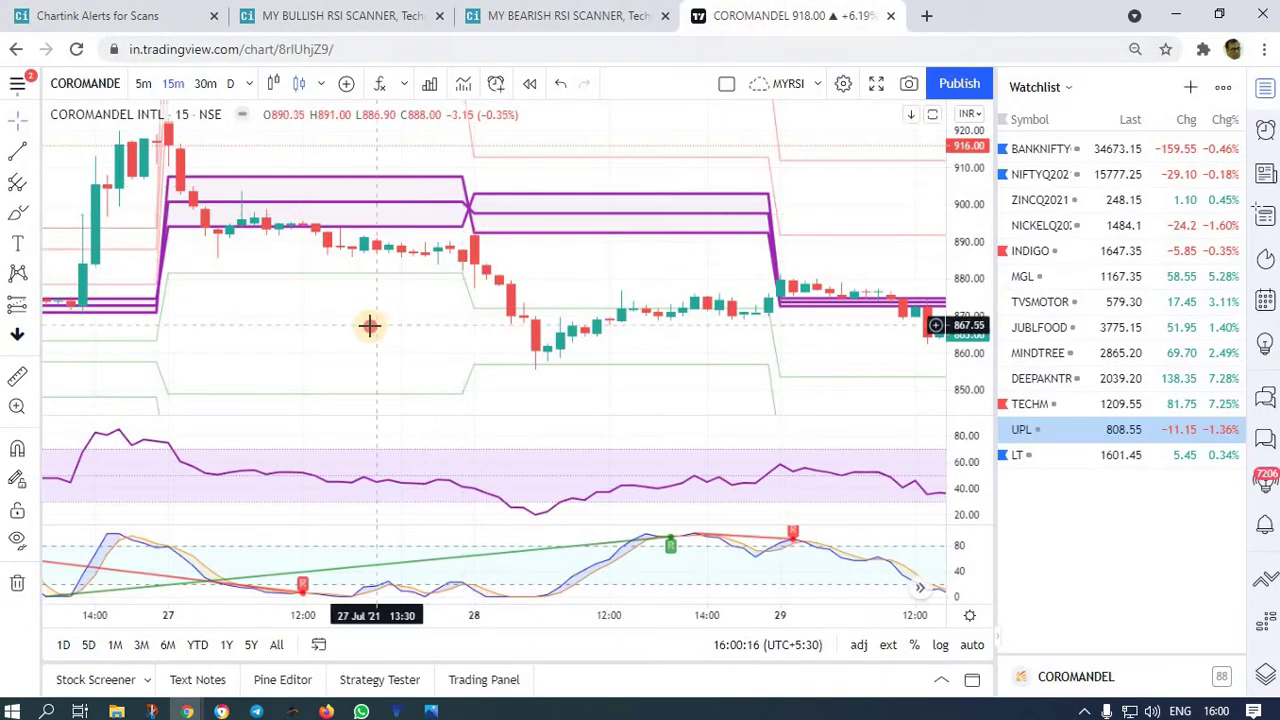
text(BATA)
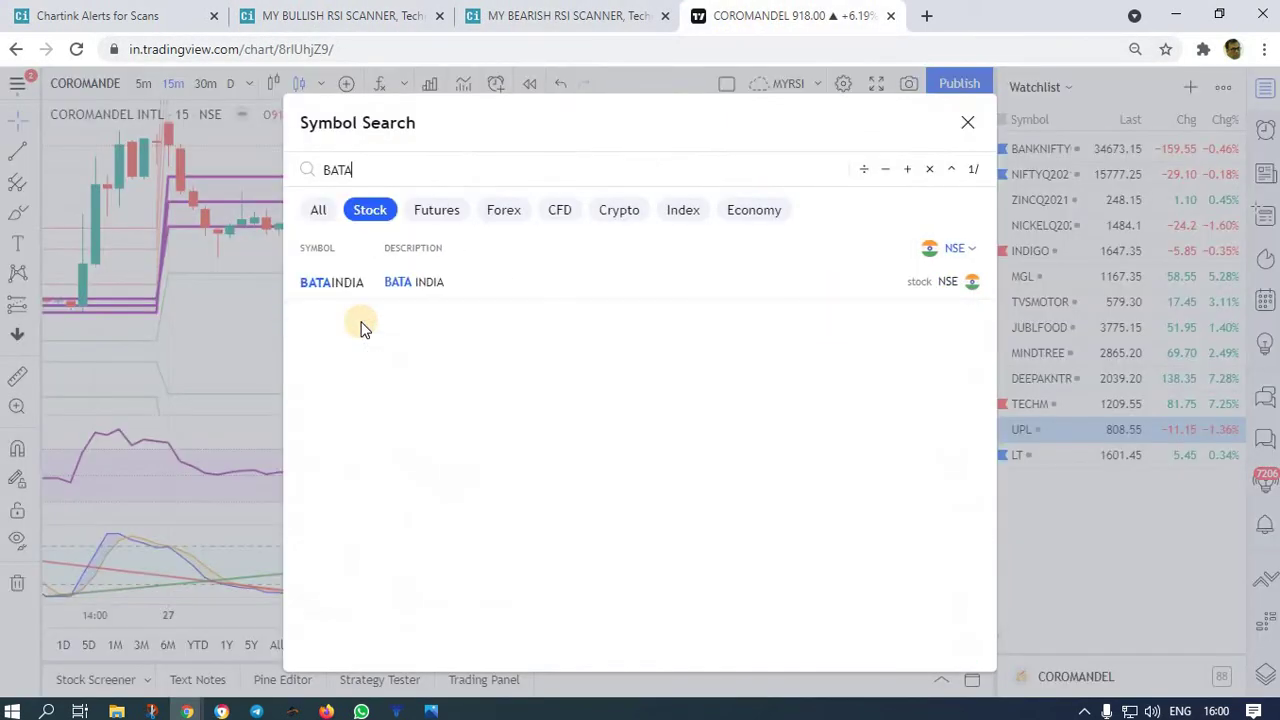
click(342, 288)
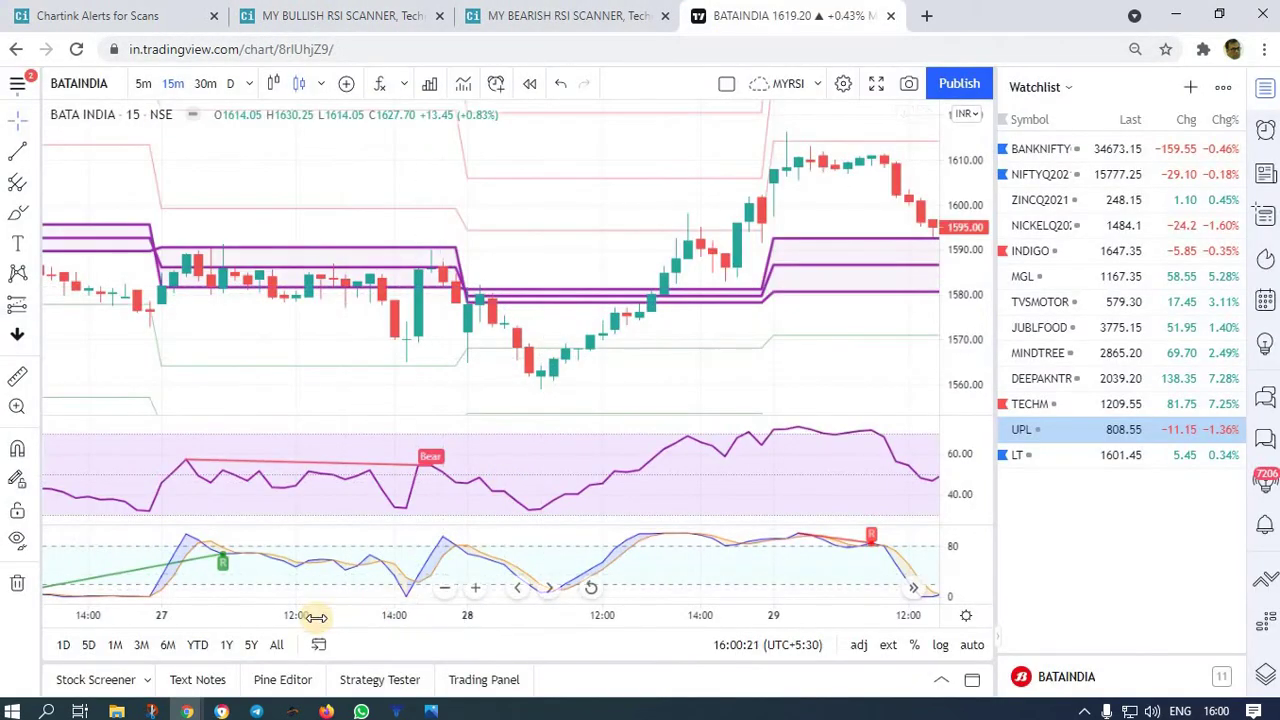
click(319, 646)
click(543, 517)
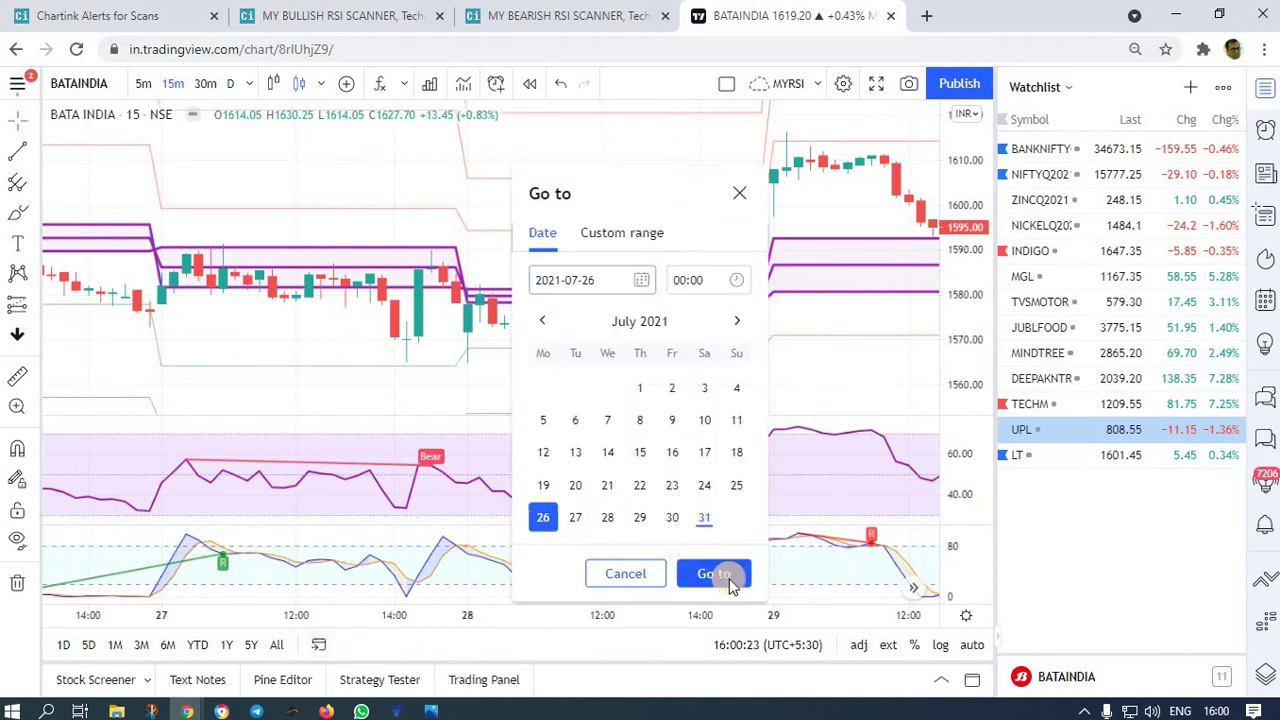
click(714, 573)
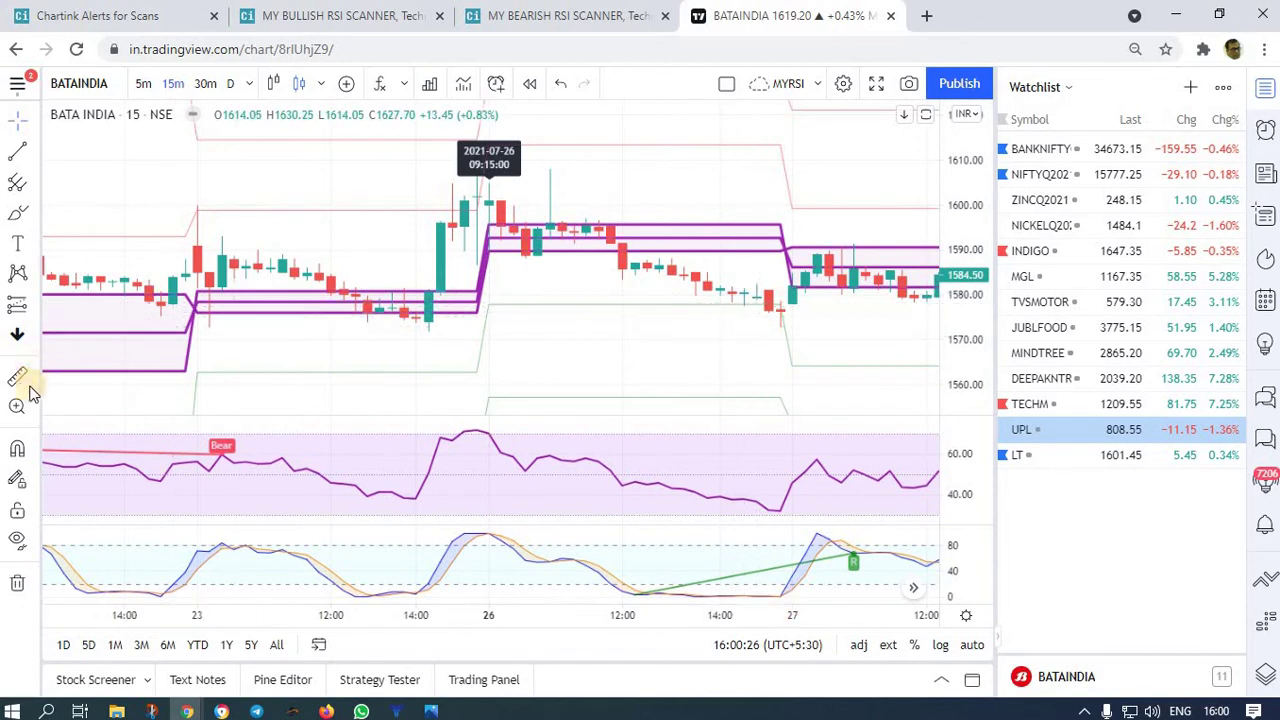
- Measure BATAINDIA's 1.36% fall from the 26 Jul 09:15 candle, recheck the flagged list, then clear it
drag(488, 231, 791, 328)
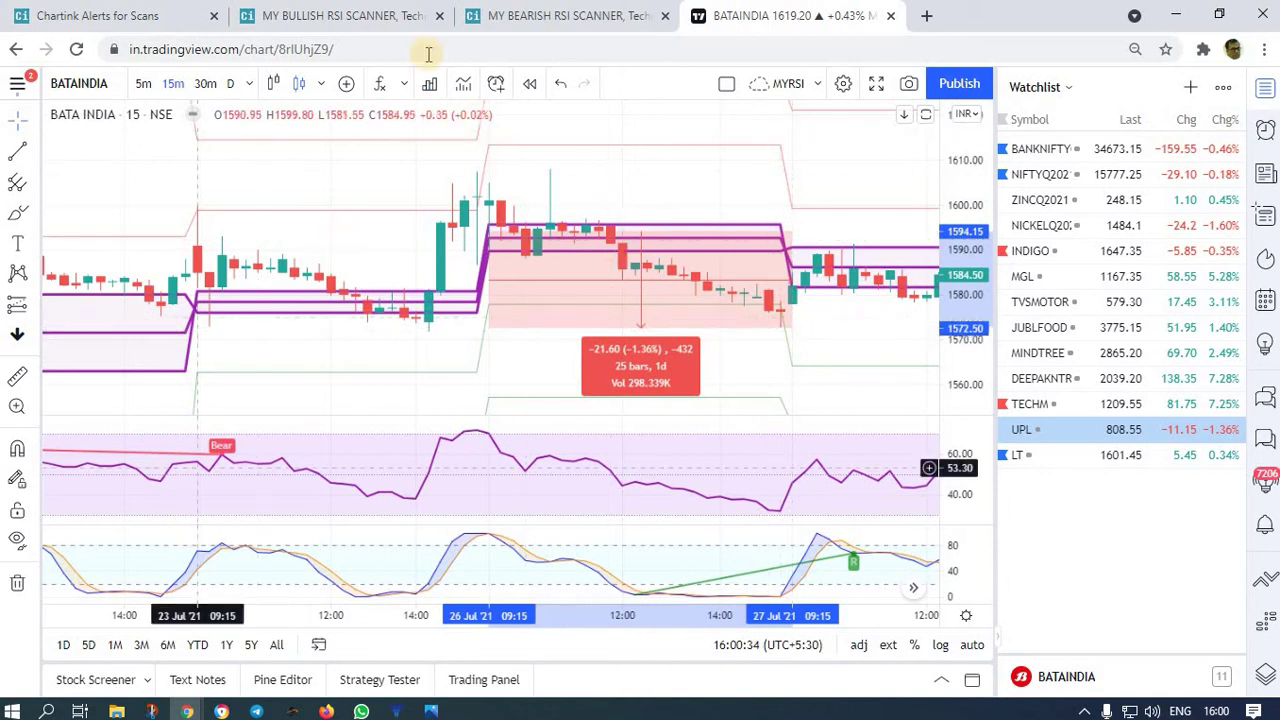
click(533, 20)
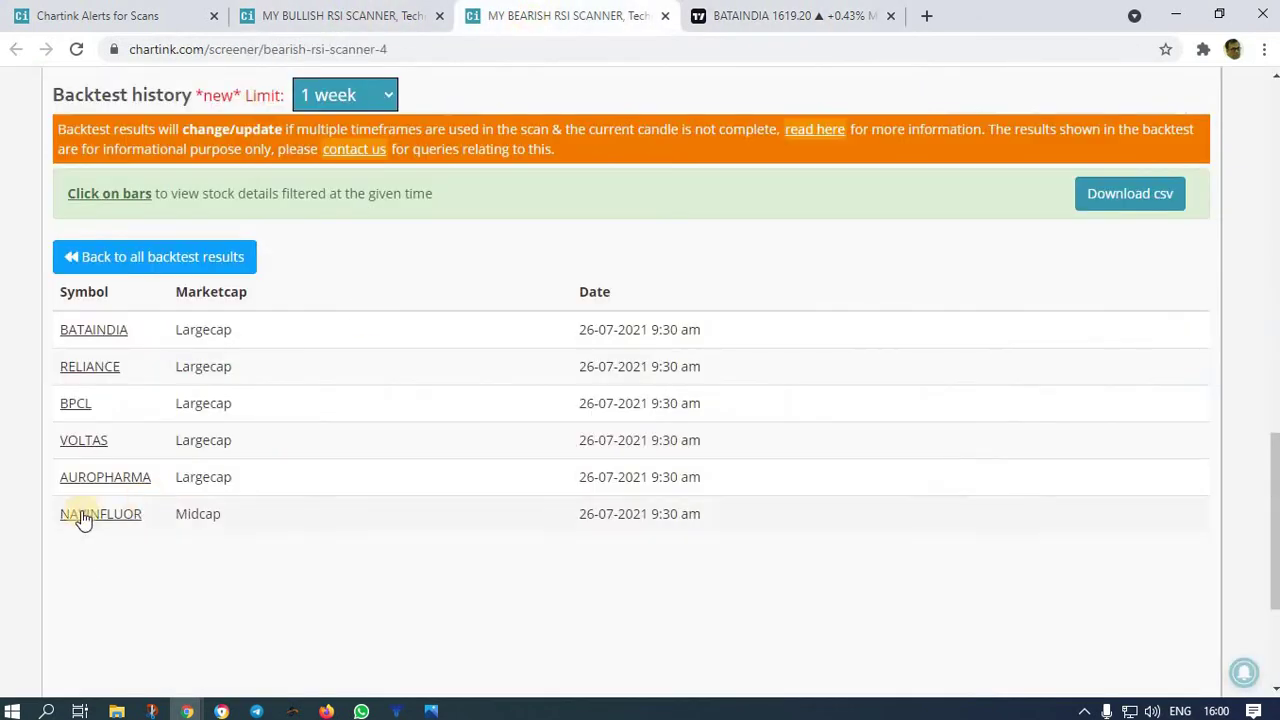
click(768, 15)
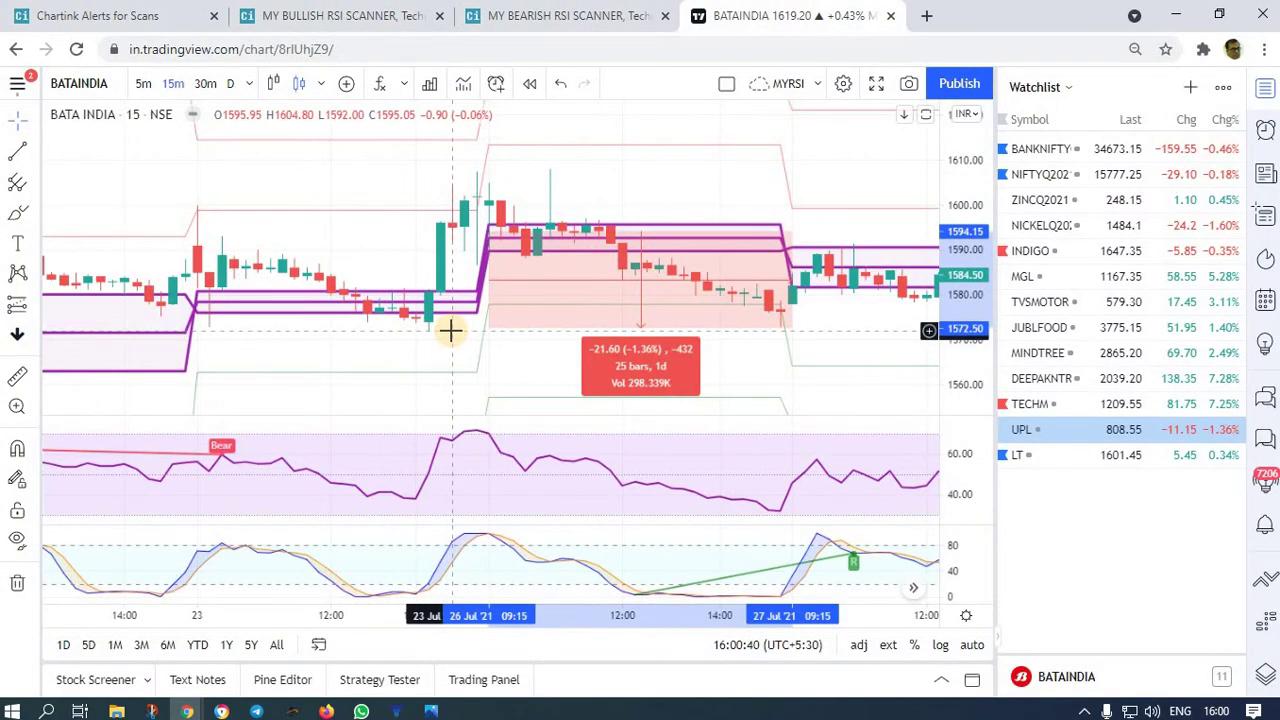
click(375, 323)
- Load AUROPHARMA at 26 July 2021 and frame its slide from about 968 toward 935
text(AURO)
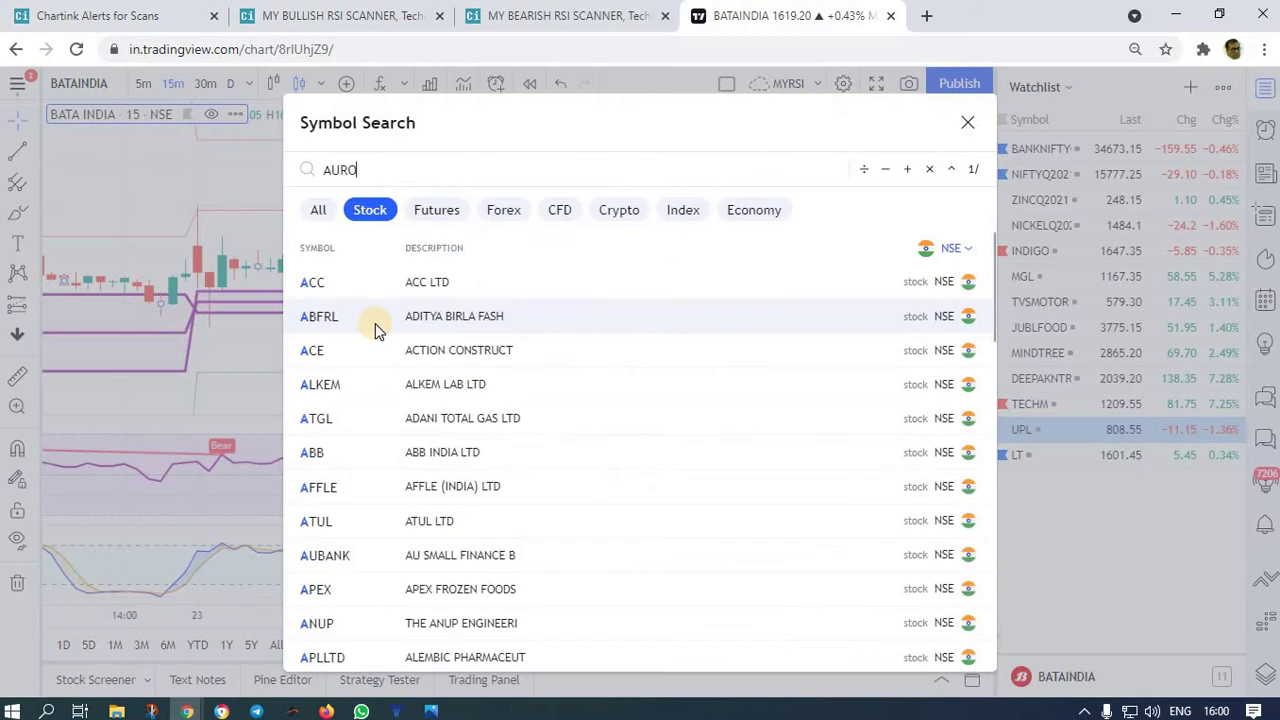
click(352, 290)
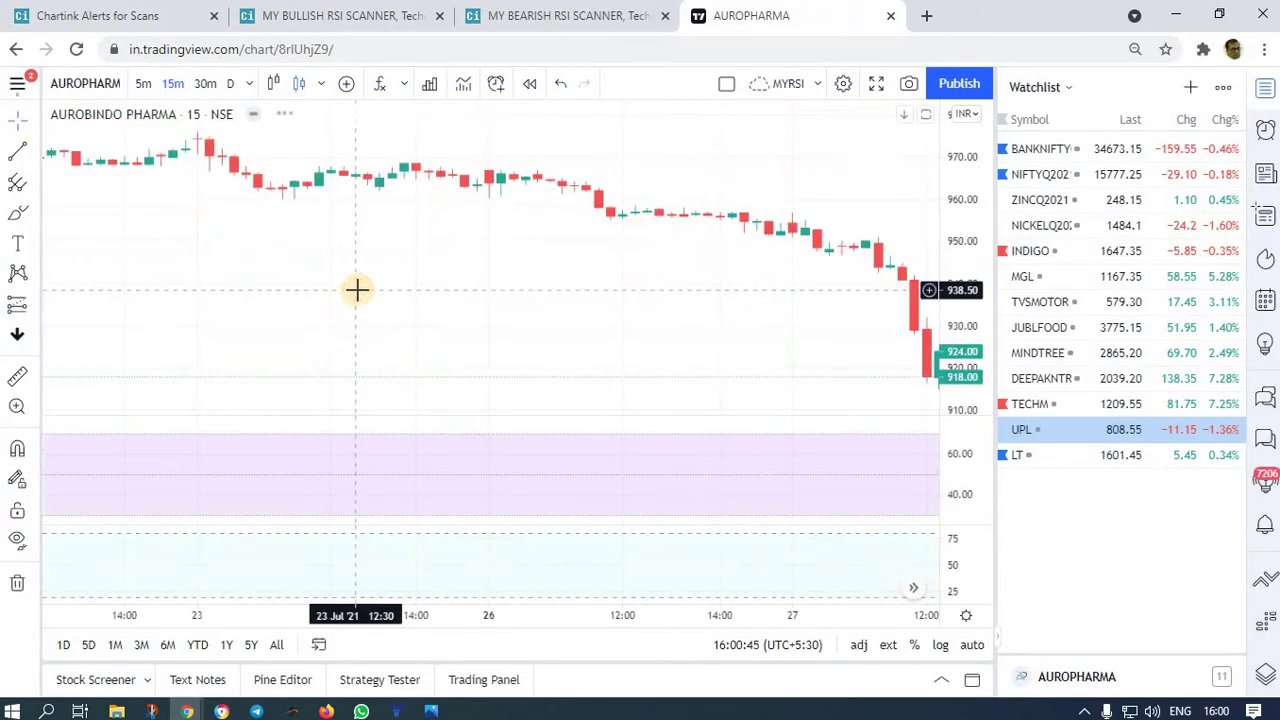
click(318, 644)
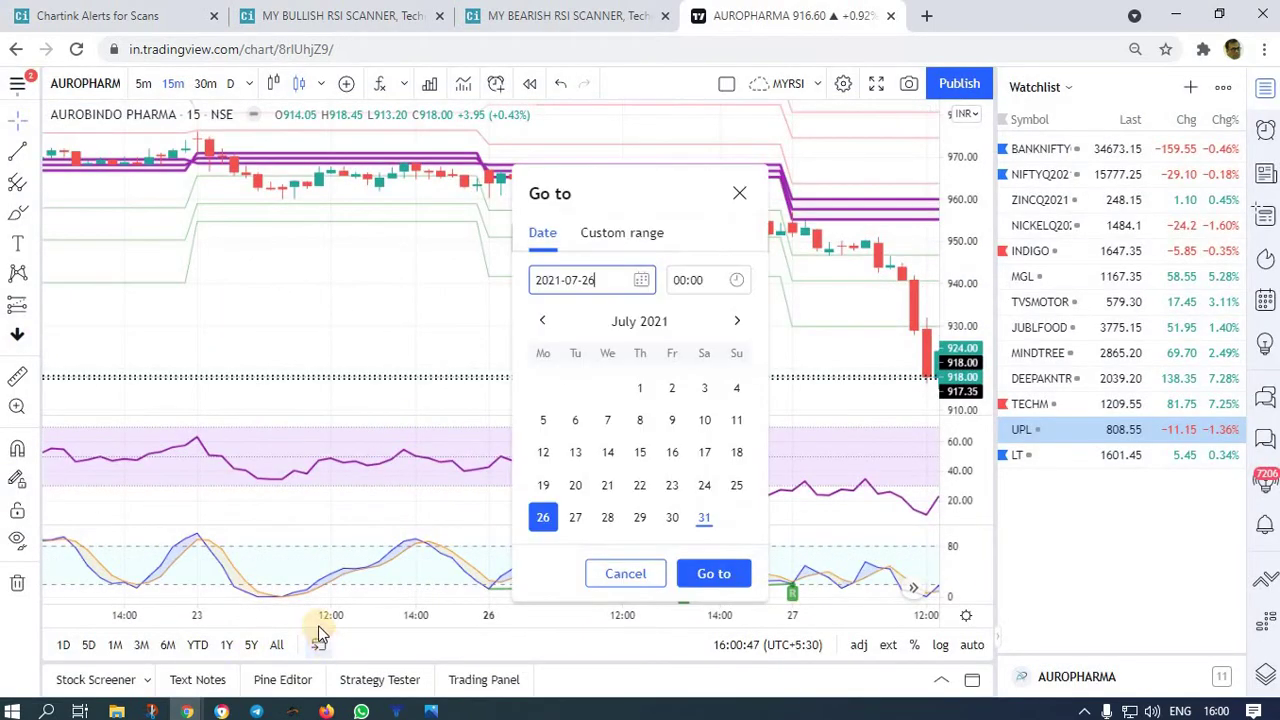
click(552, 520)
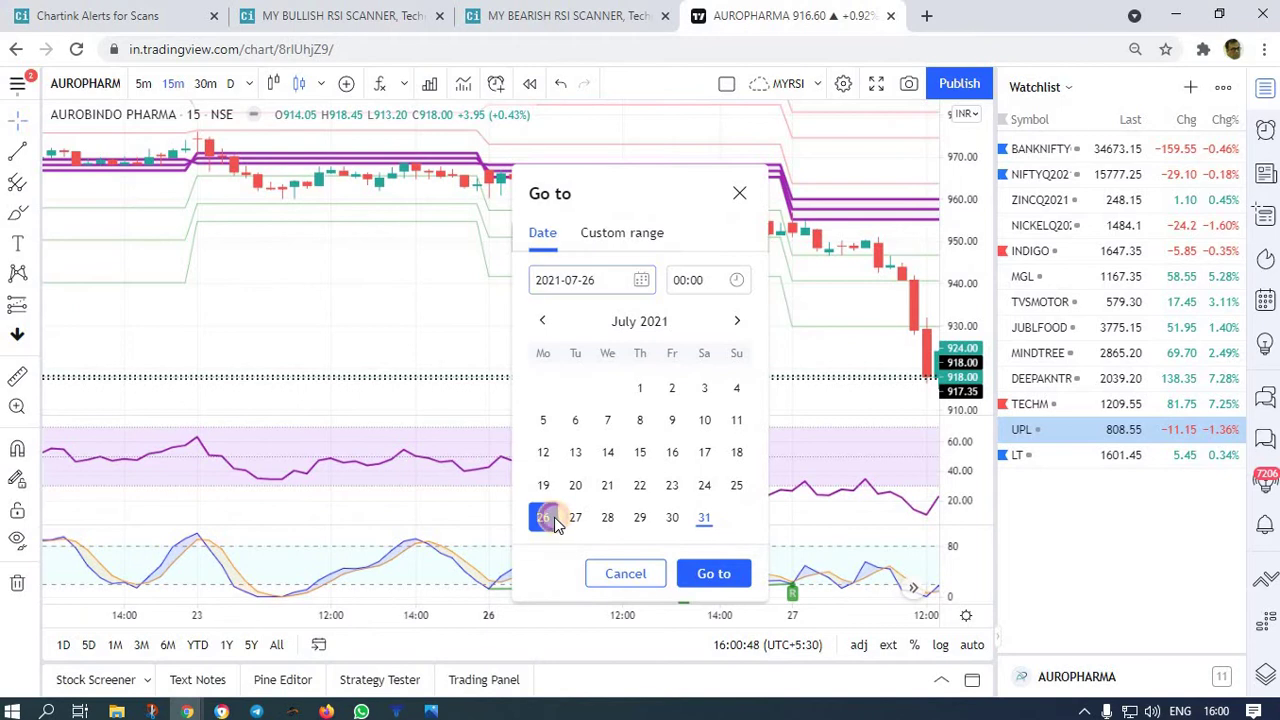
click(710, 572)
drag(573, 292, 576, 336)
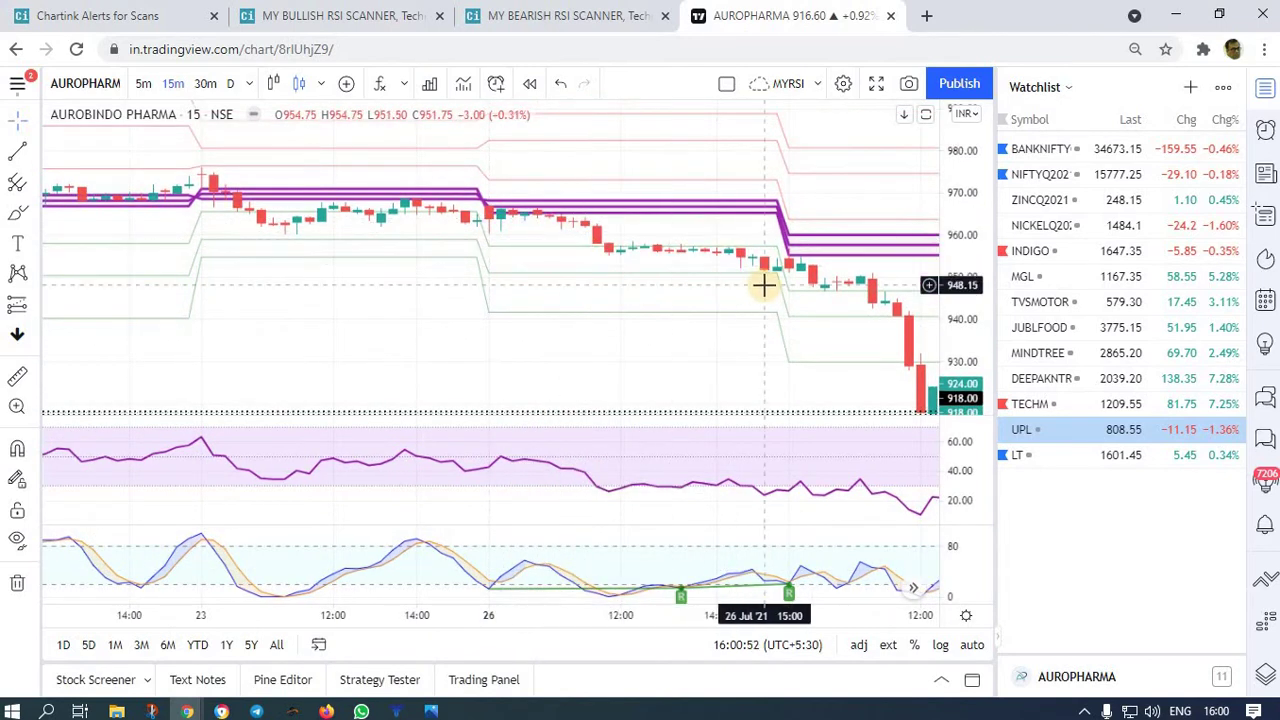
double_click(960, 268)
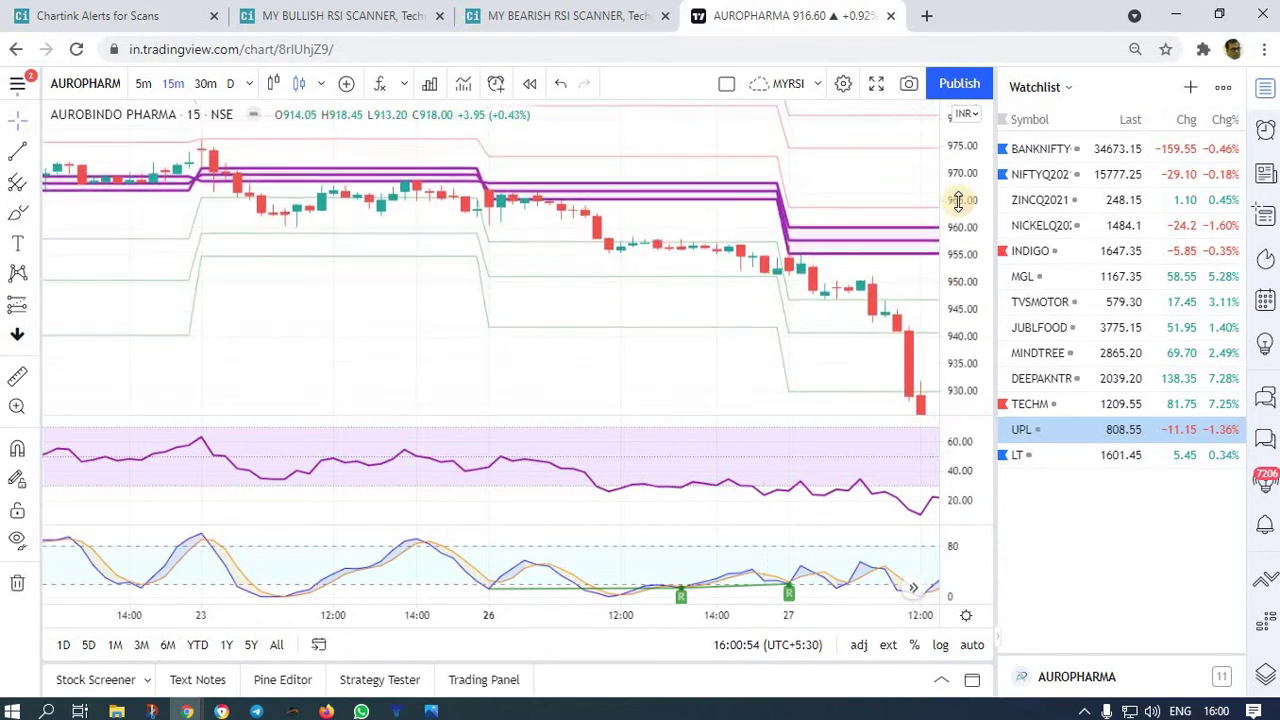
drag(477, 346, 459, 314)
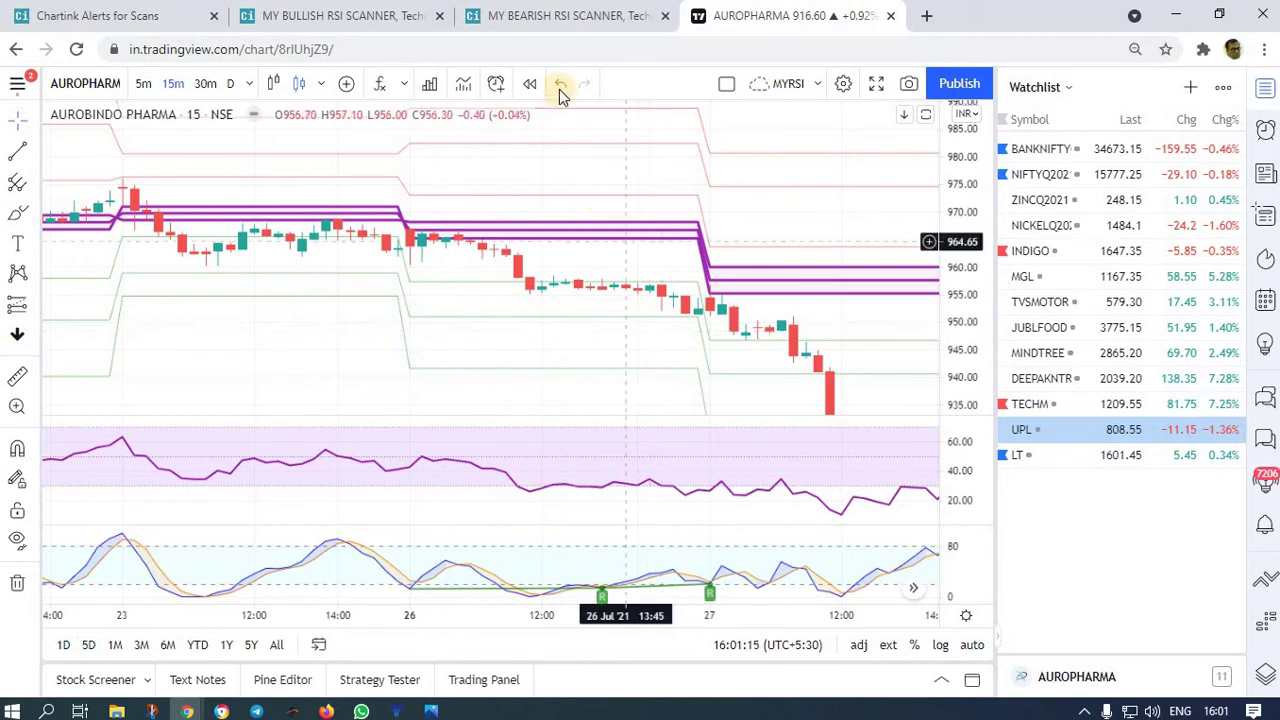
- After checking the flagged list, load VOLTAS and jump the chart to 26 July 2021
click(550, 20)
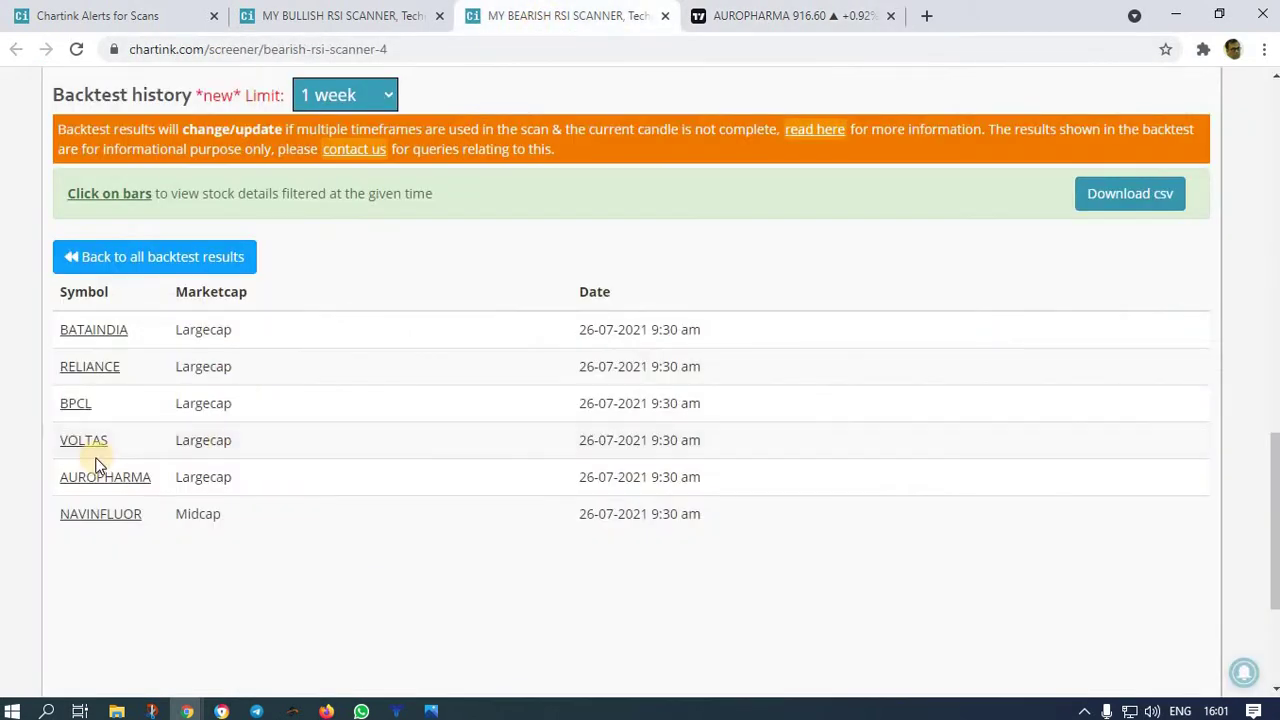
click(775, 20)
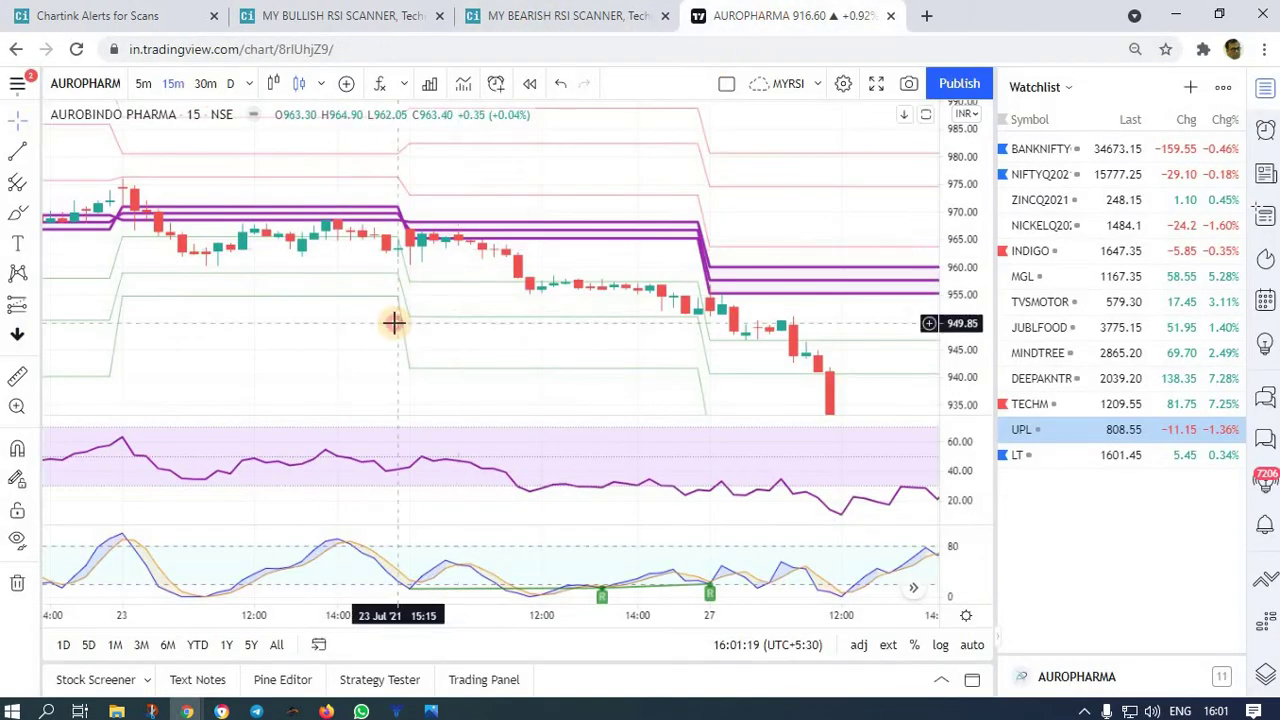
text(v)
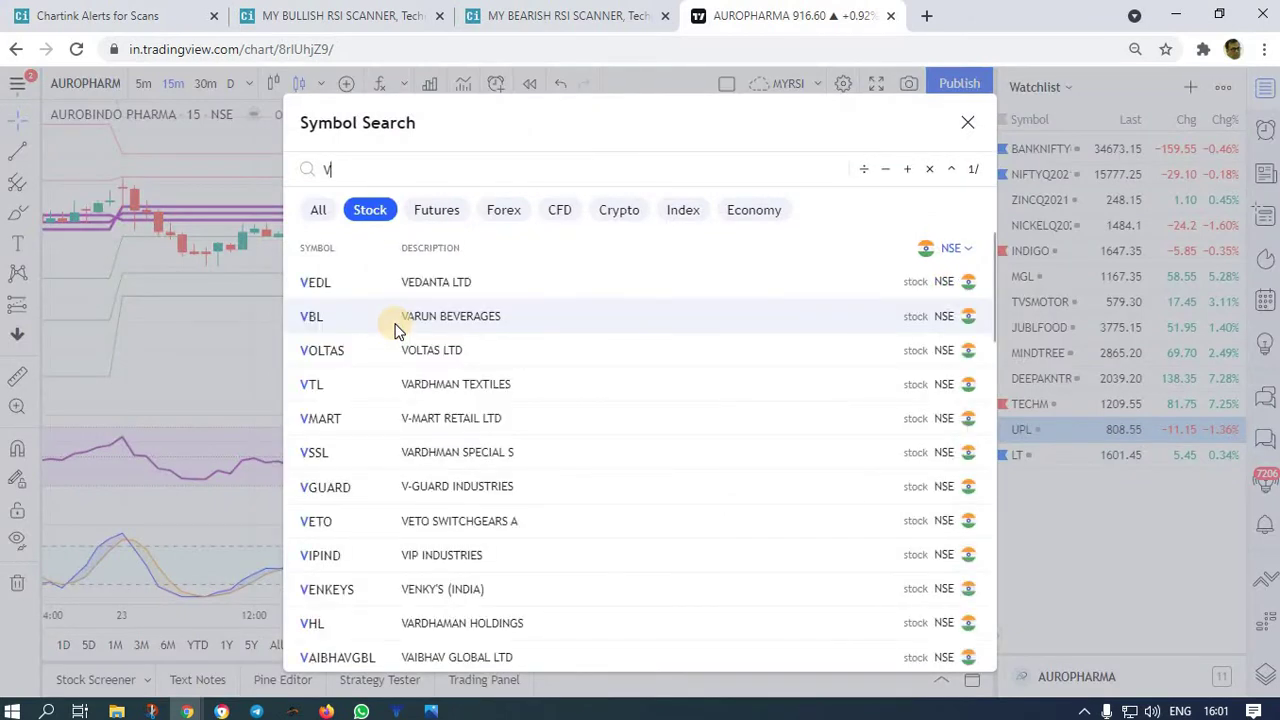
text(olata)
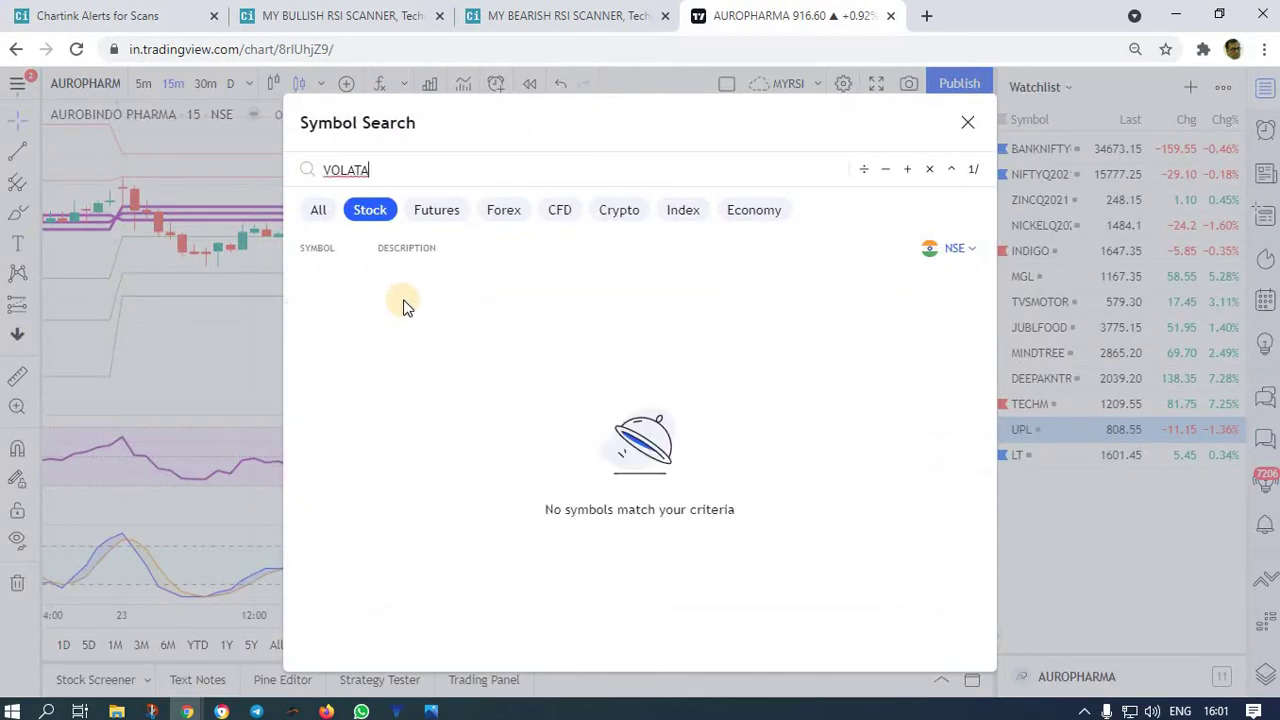
key(BackSpace)
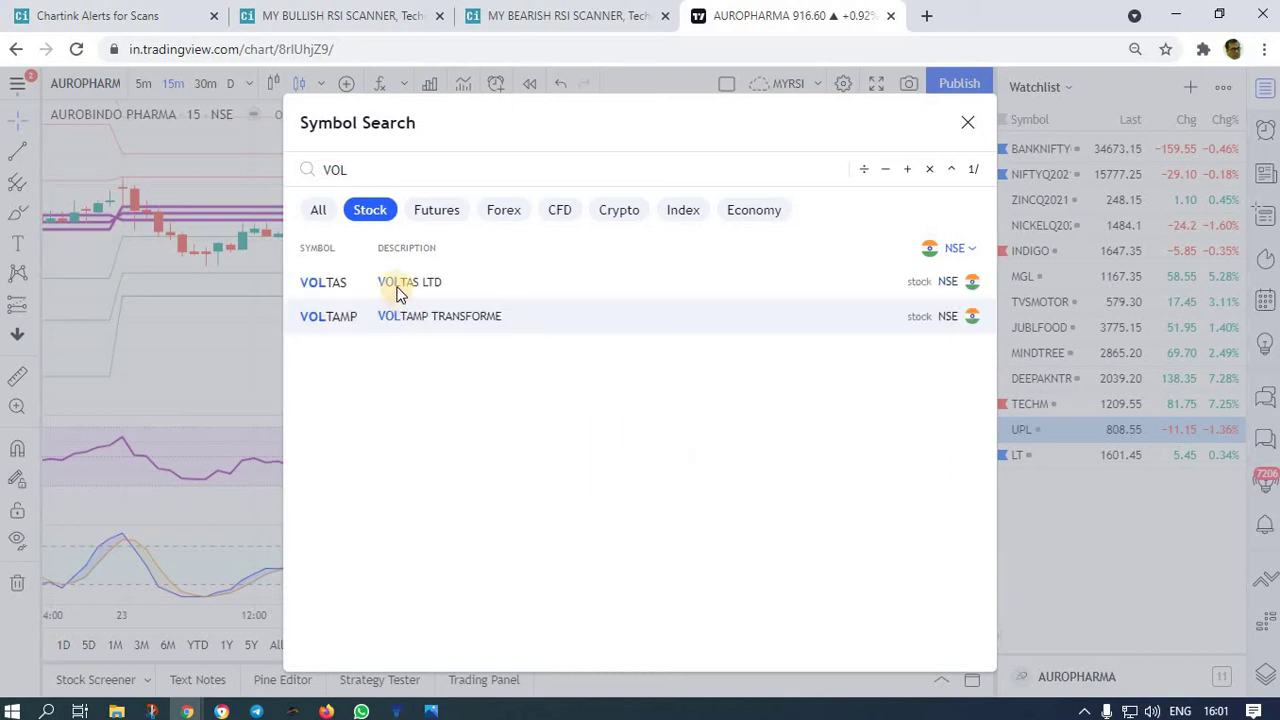
click(400, 288)
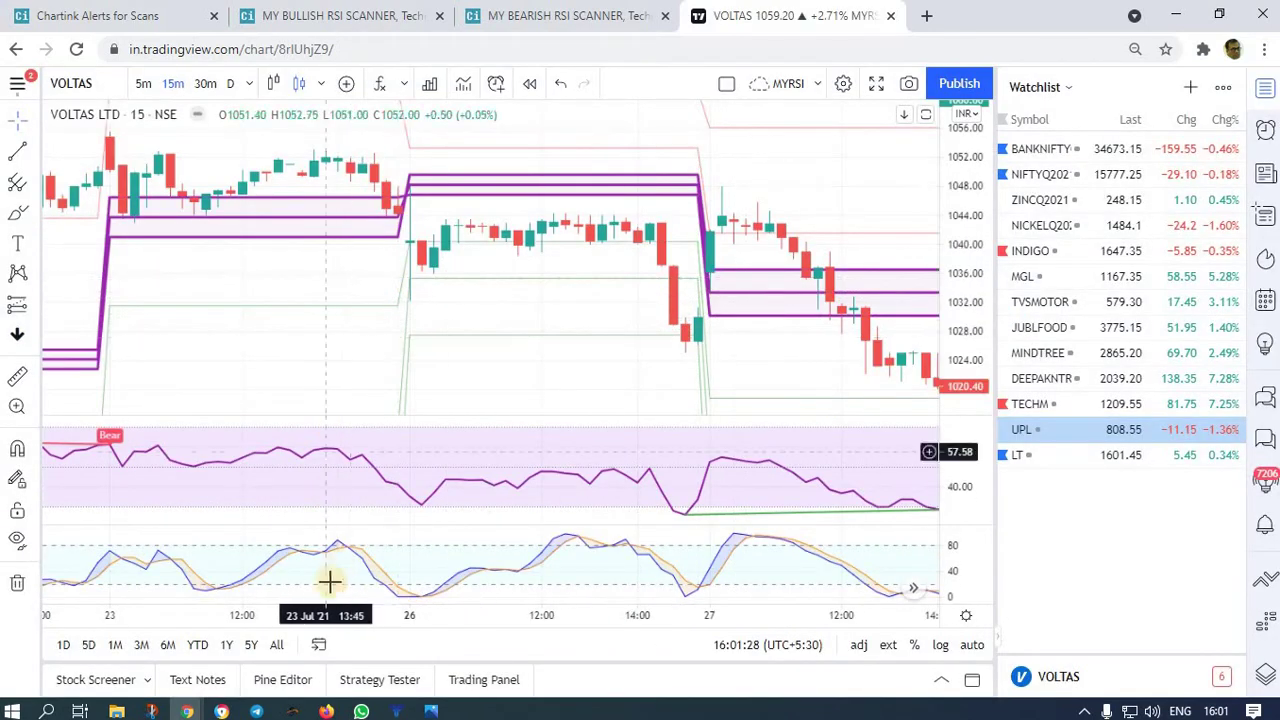
click(318, 644)
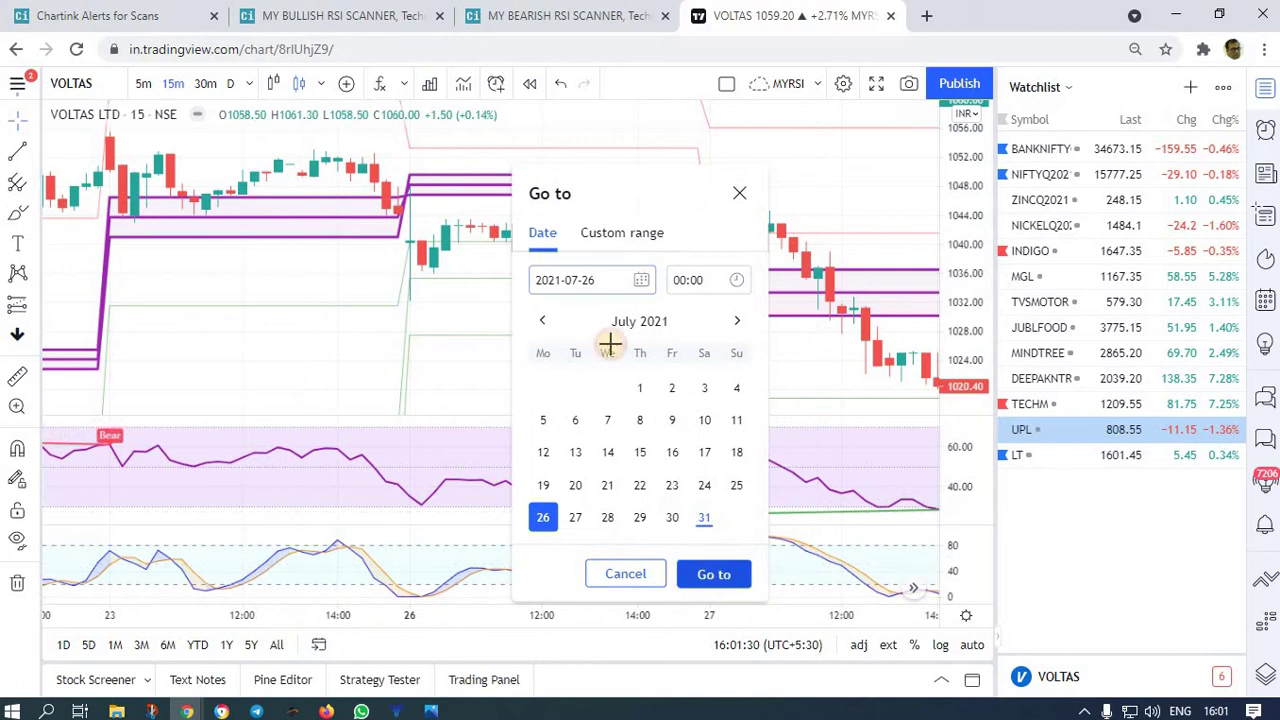
key(Return)
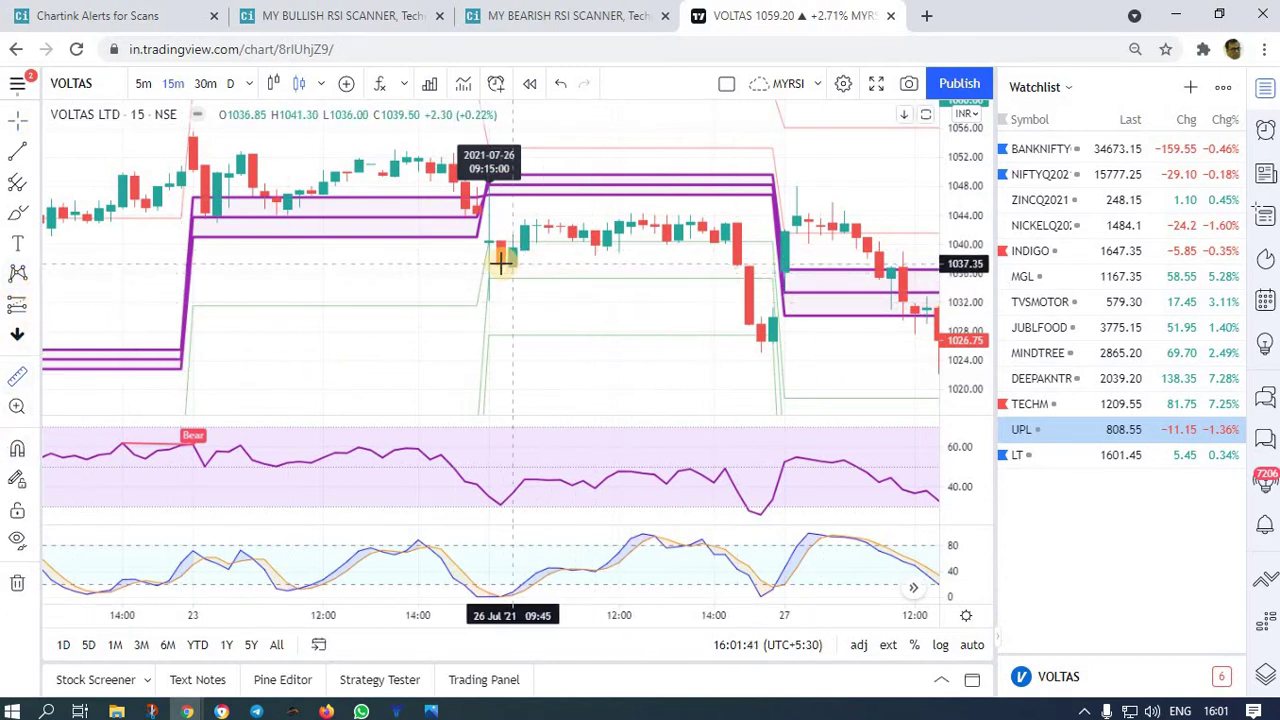
- Measure VOLTAS's roughly 0.98% fall after 26 Jul, follow it into 28 Jul, then return to the bearish results
drag(503, 270, 760, 342)
click(763, 352)
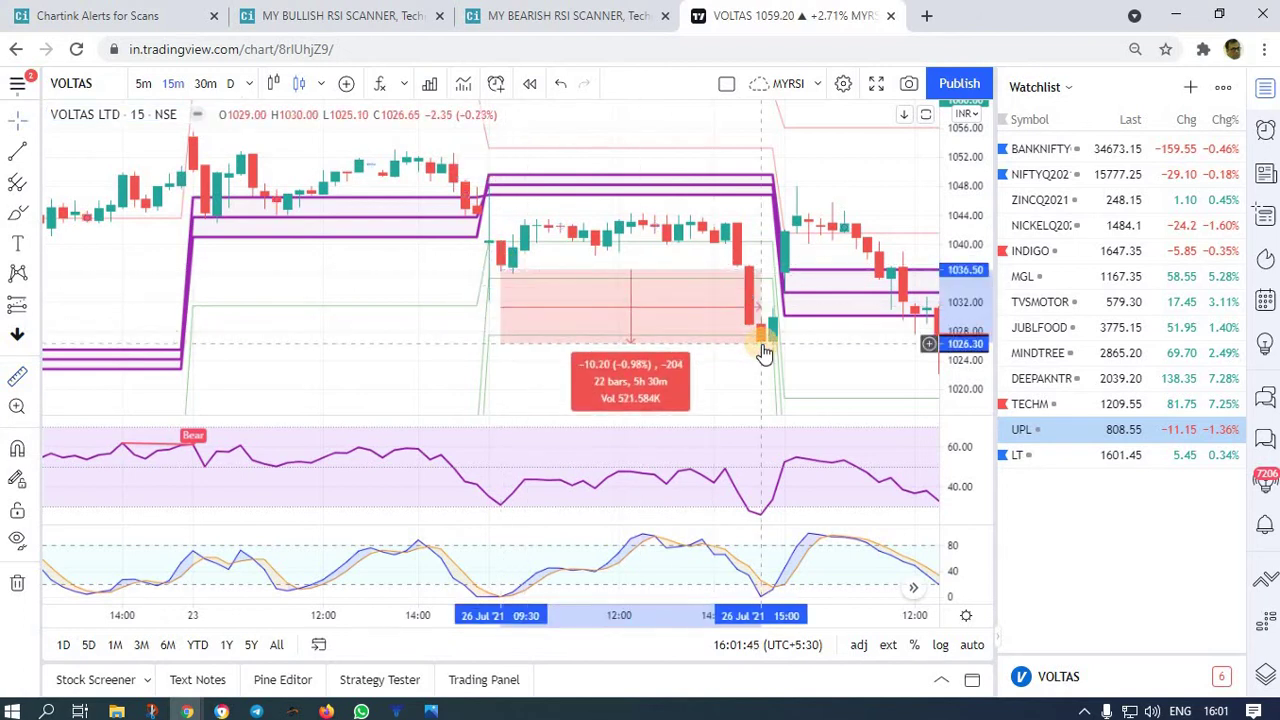
click(563, 250)
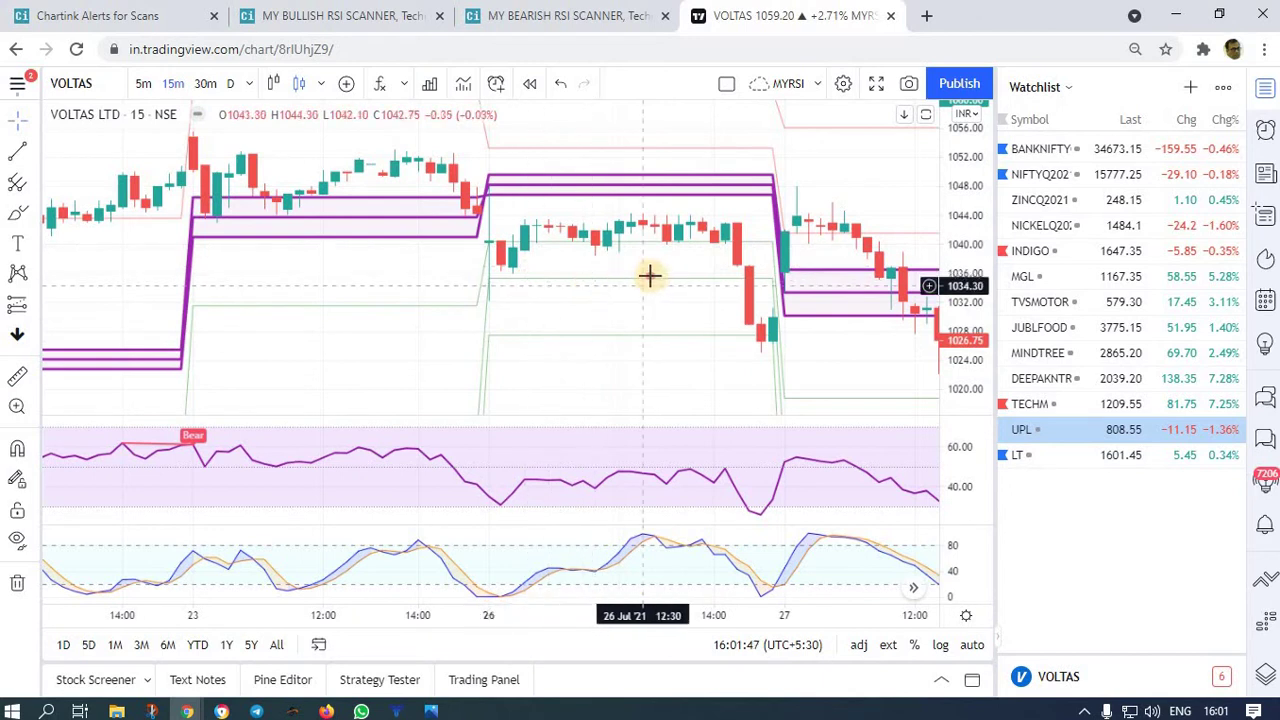
drag(651, 274, 541, 290)
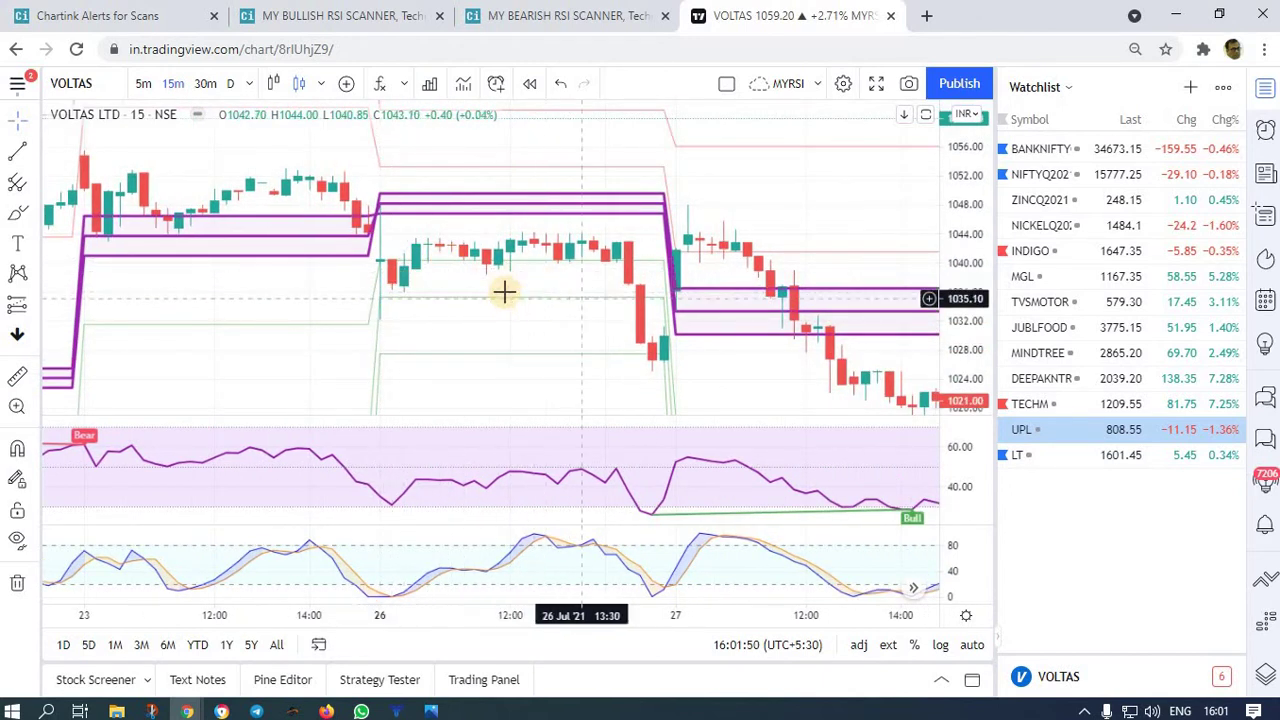
scroll(474, 277, right, 3)
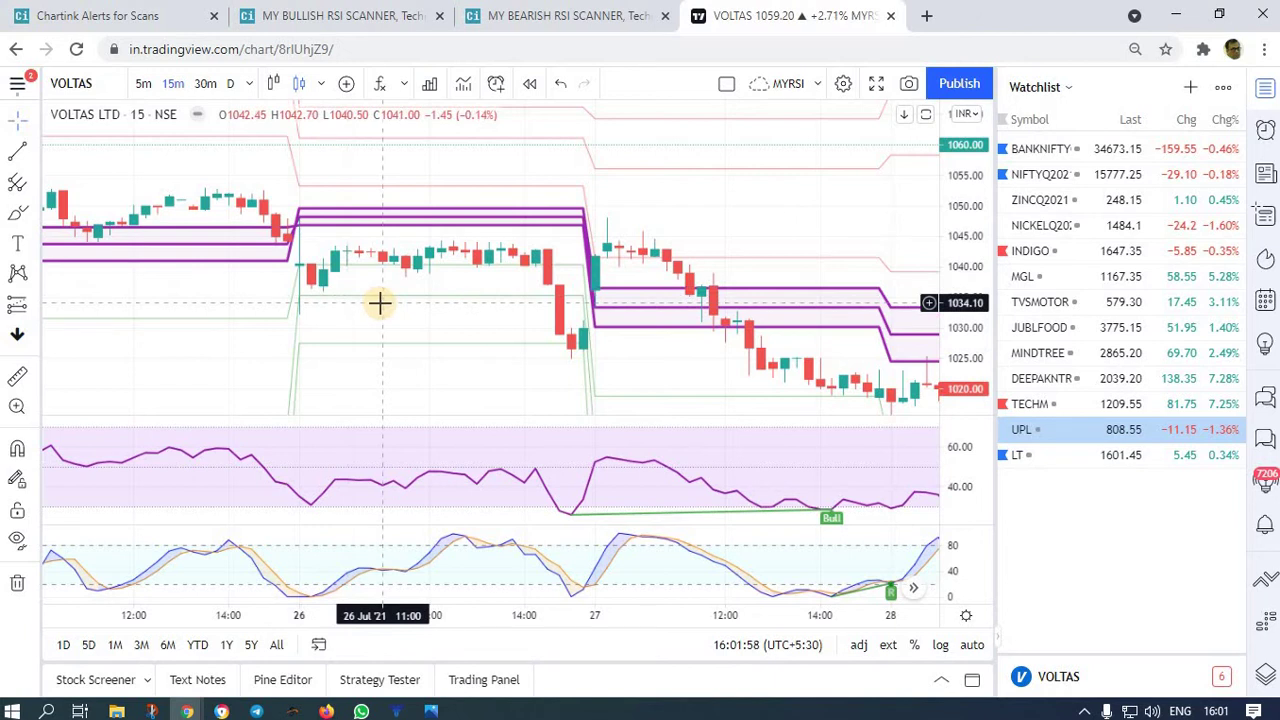
drag(380, 297, 317, 286)
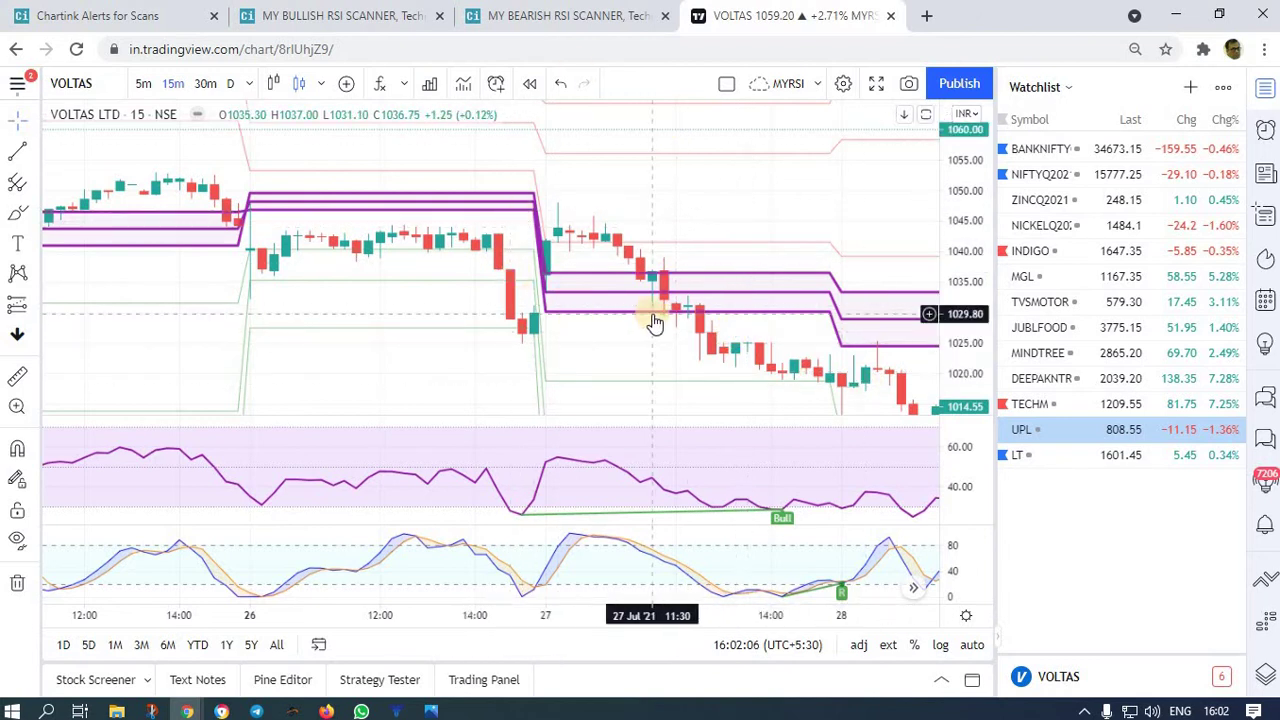
drag(612, 346, 589, 331)
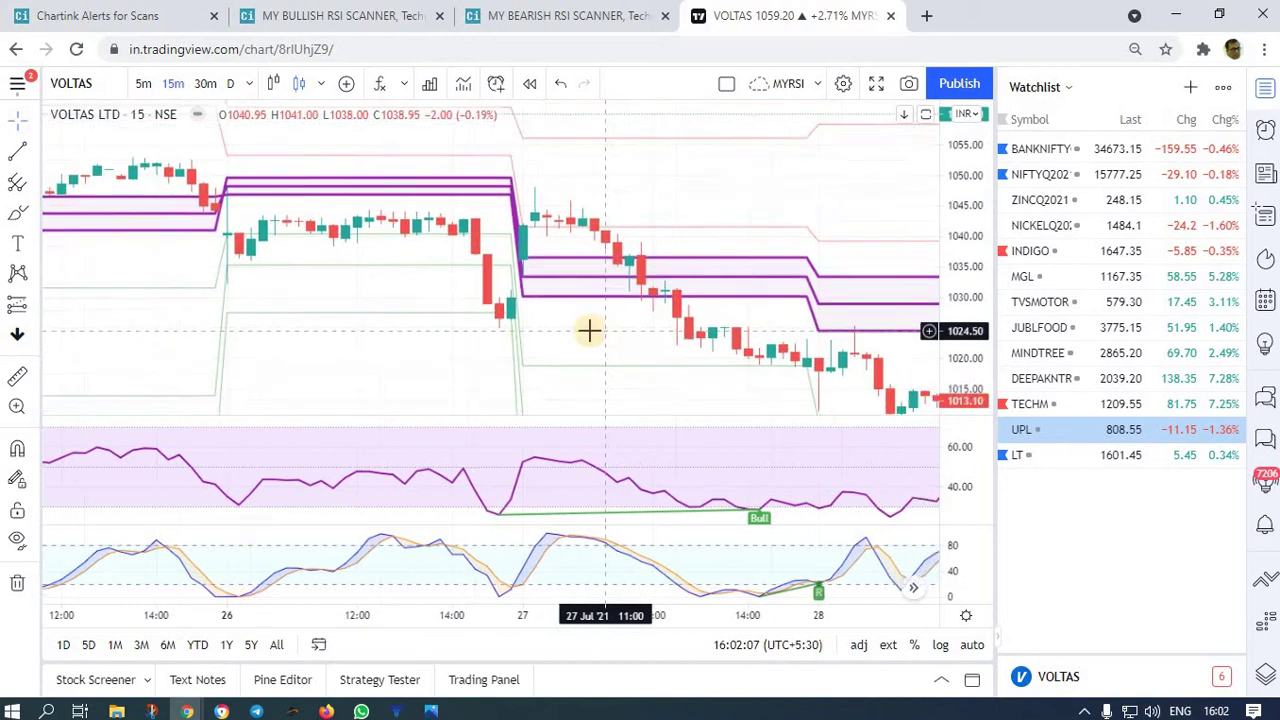
click(563, 18)
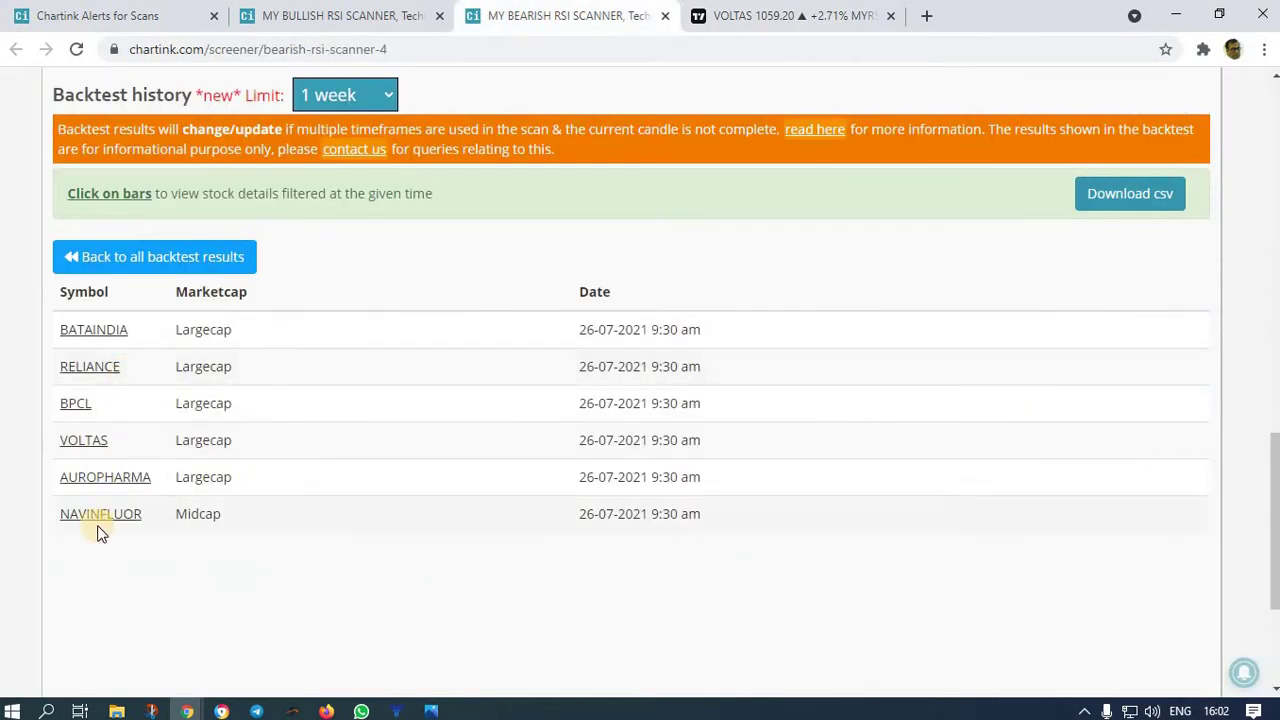
- Load RELIANCE at 26 Jul 2021, pan through 28 Jul, then return to the bearish results
click(737, 15)
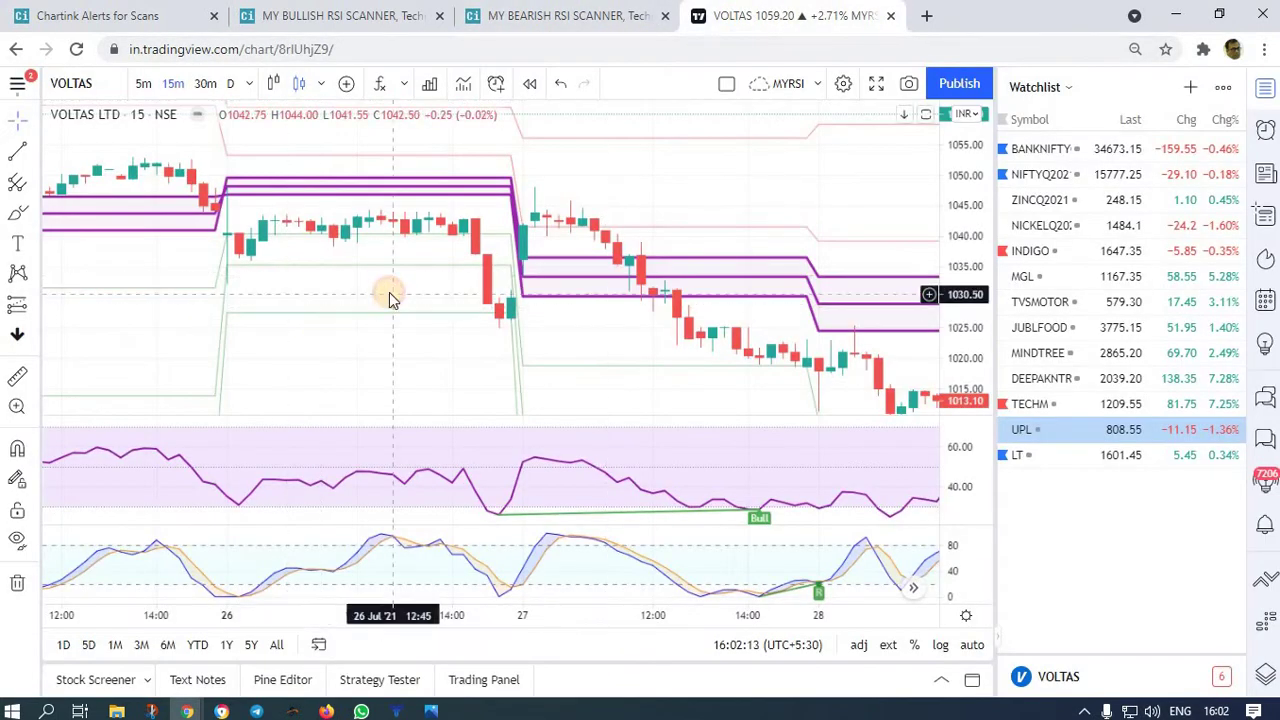
text(RE)
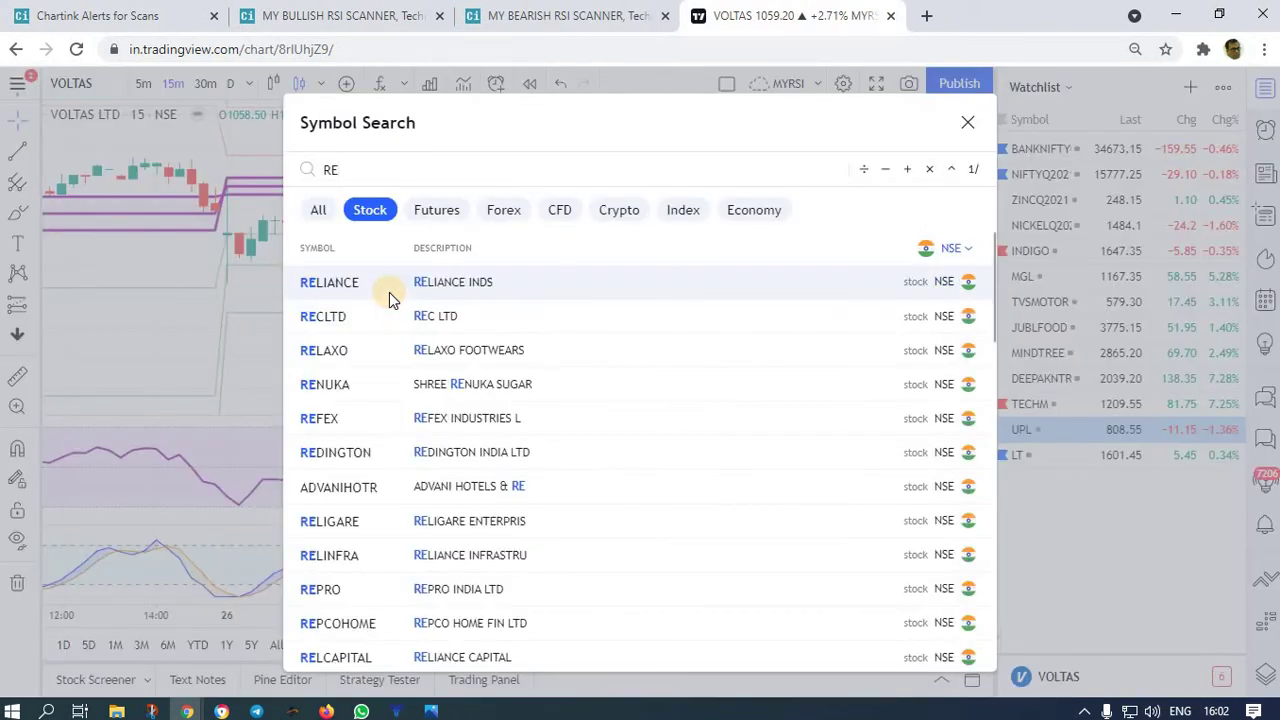
text(L)
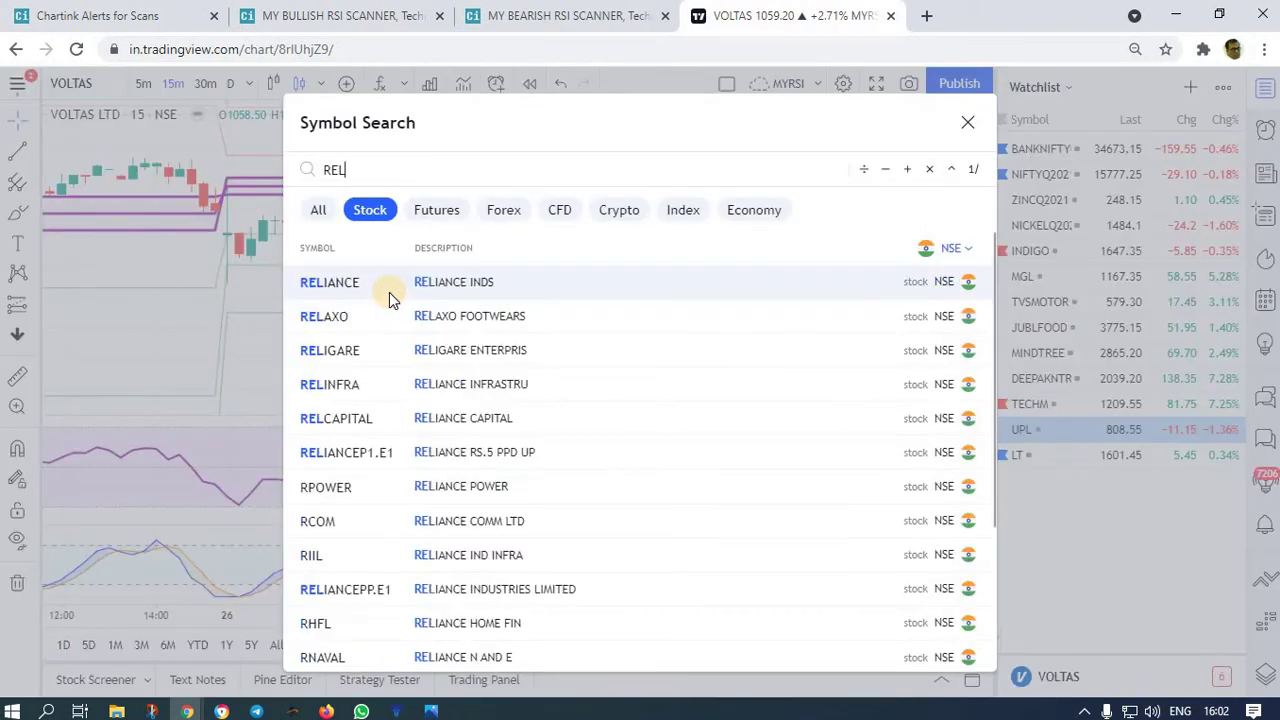
click(330, 287)
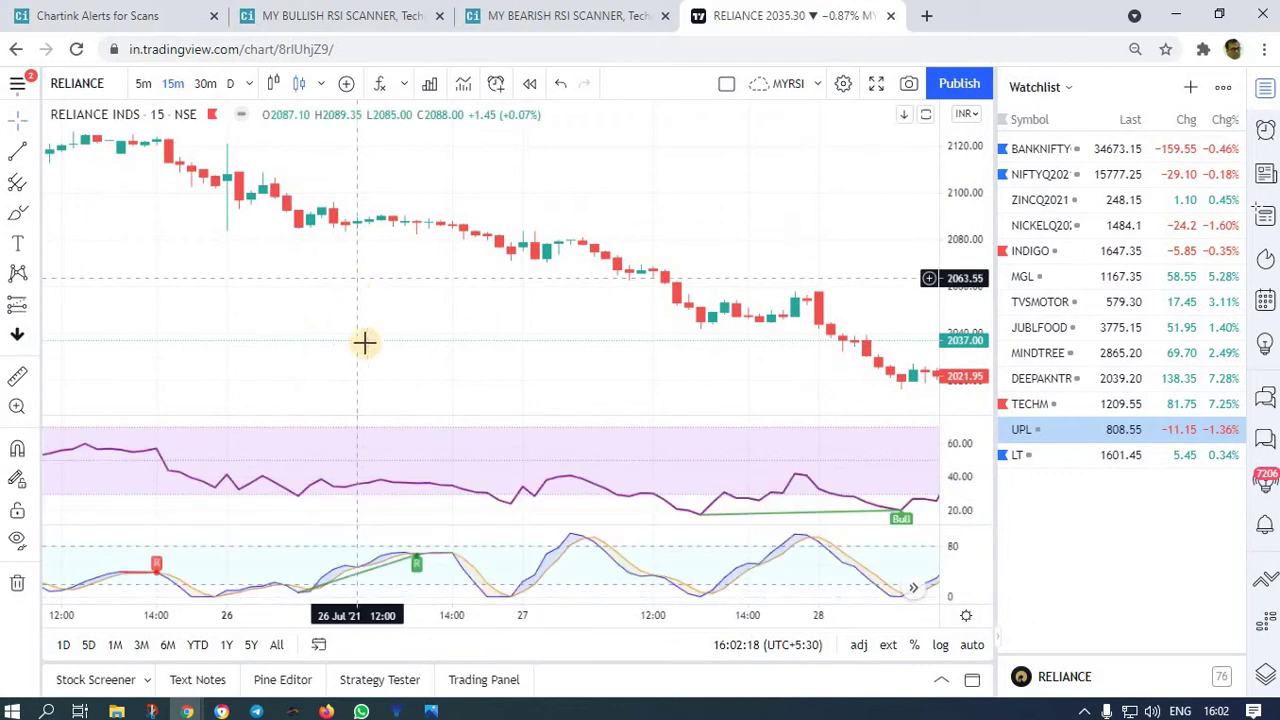
click(318, 644)
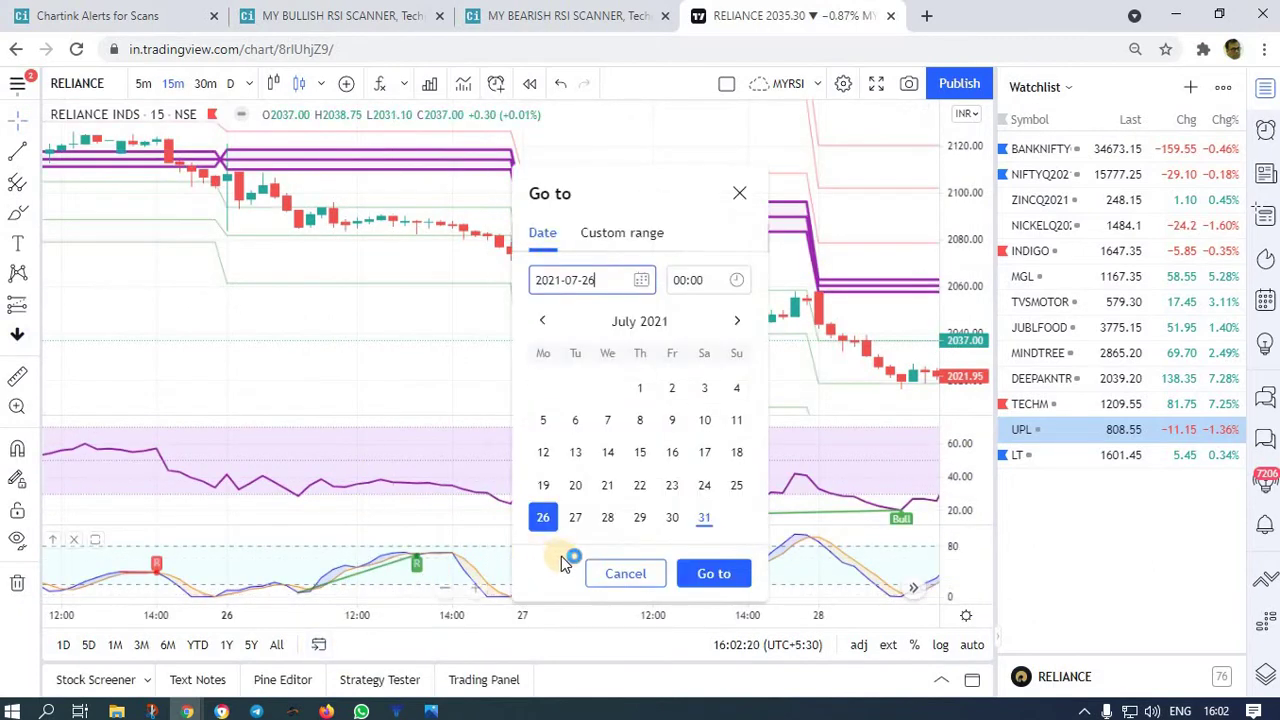
click(714, 572)
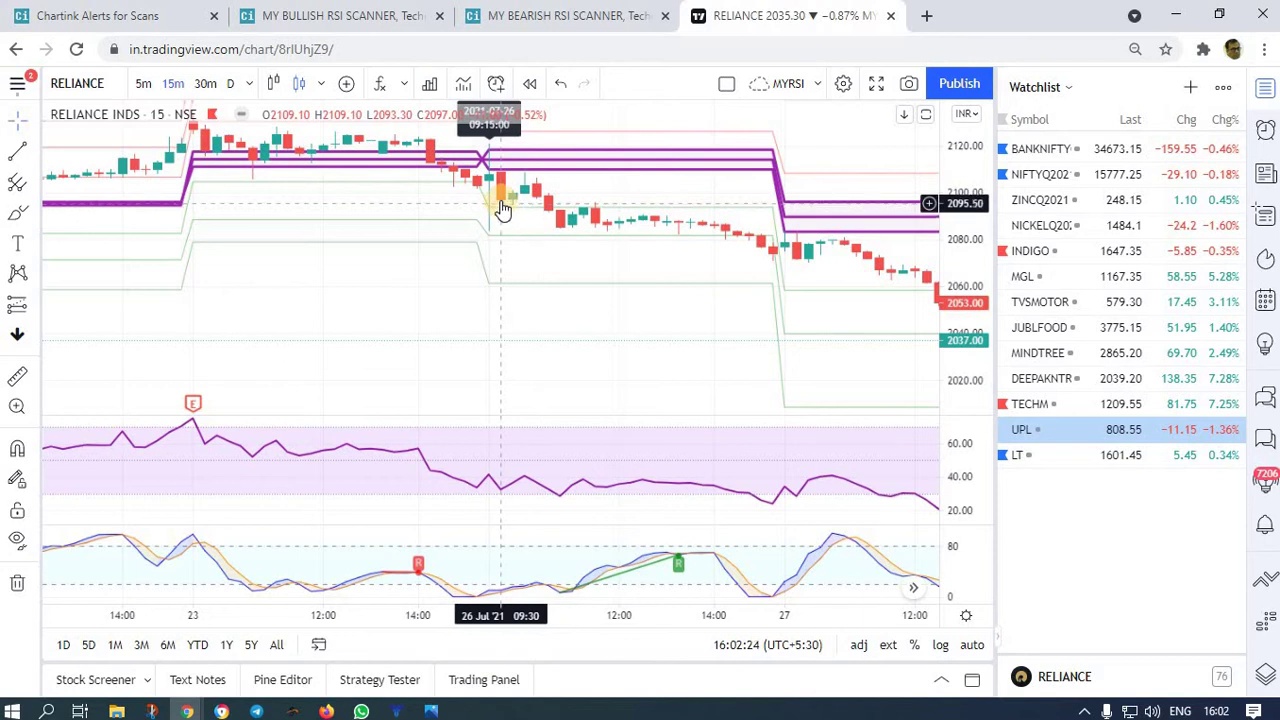
scroll(423, 200, right, 3)
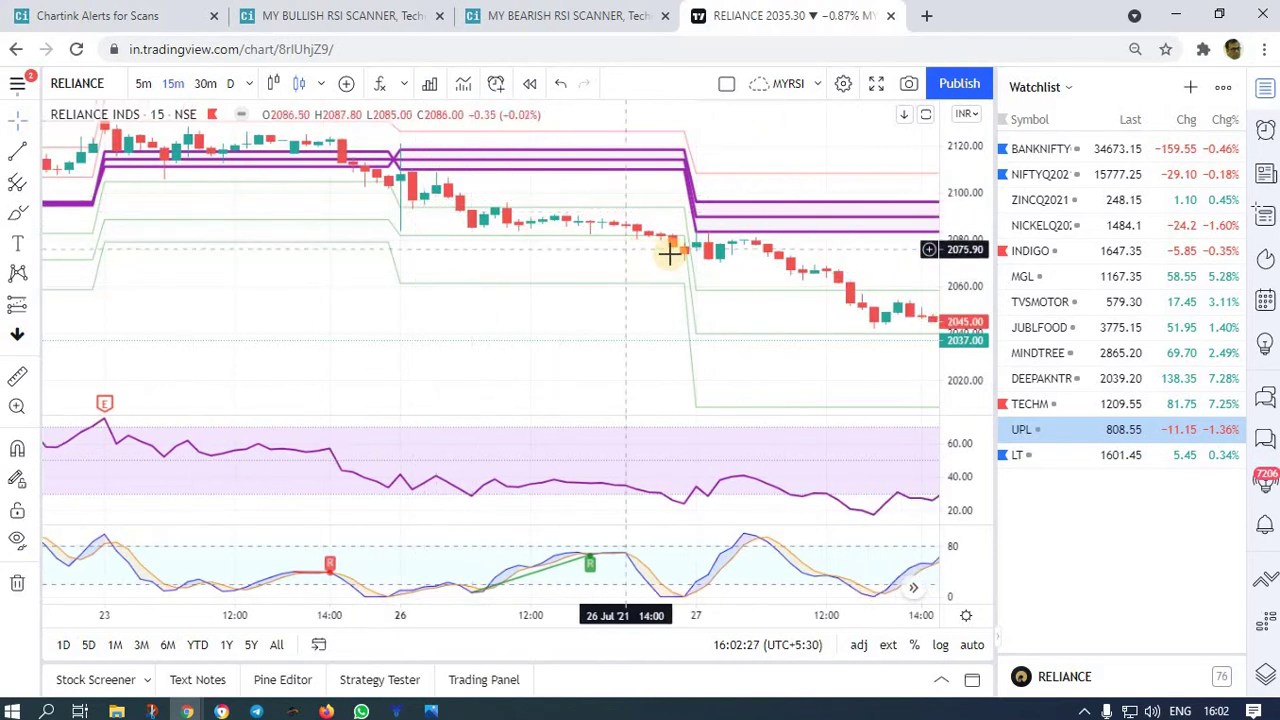
drag(771, 323, 526, 306)
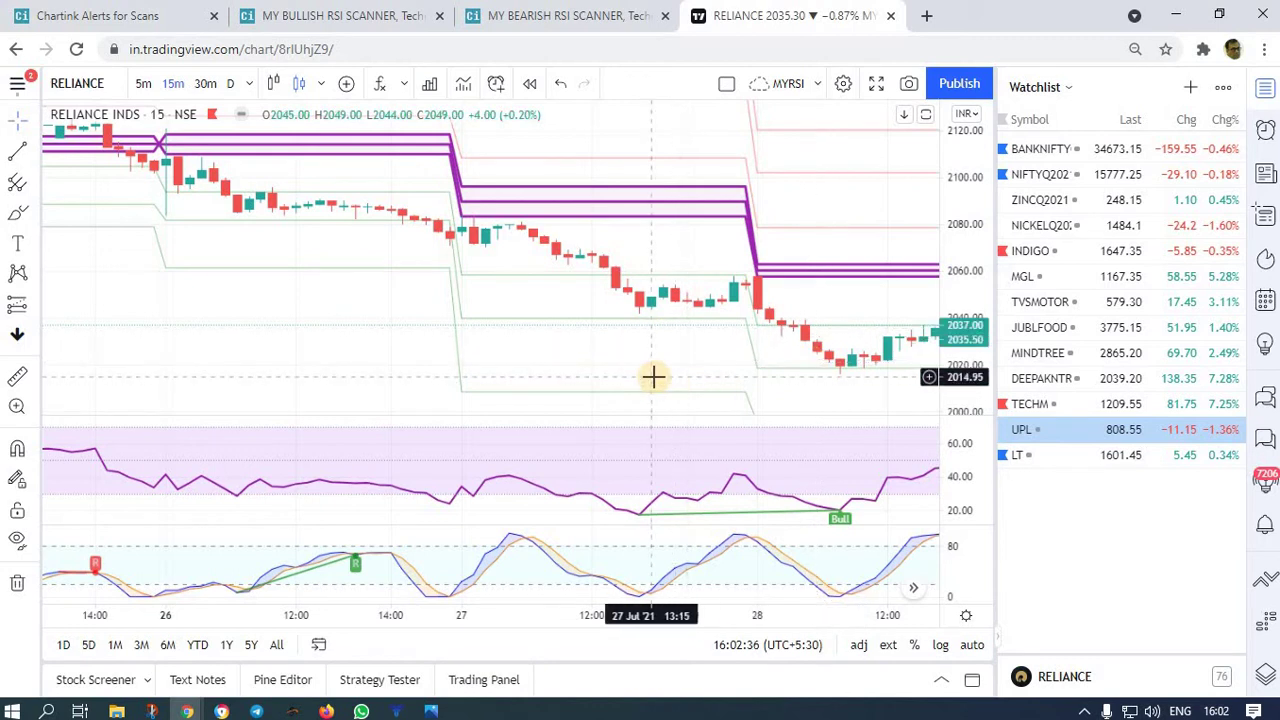
click(556, 16)
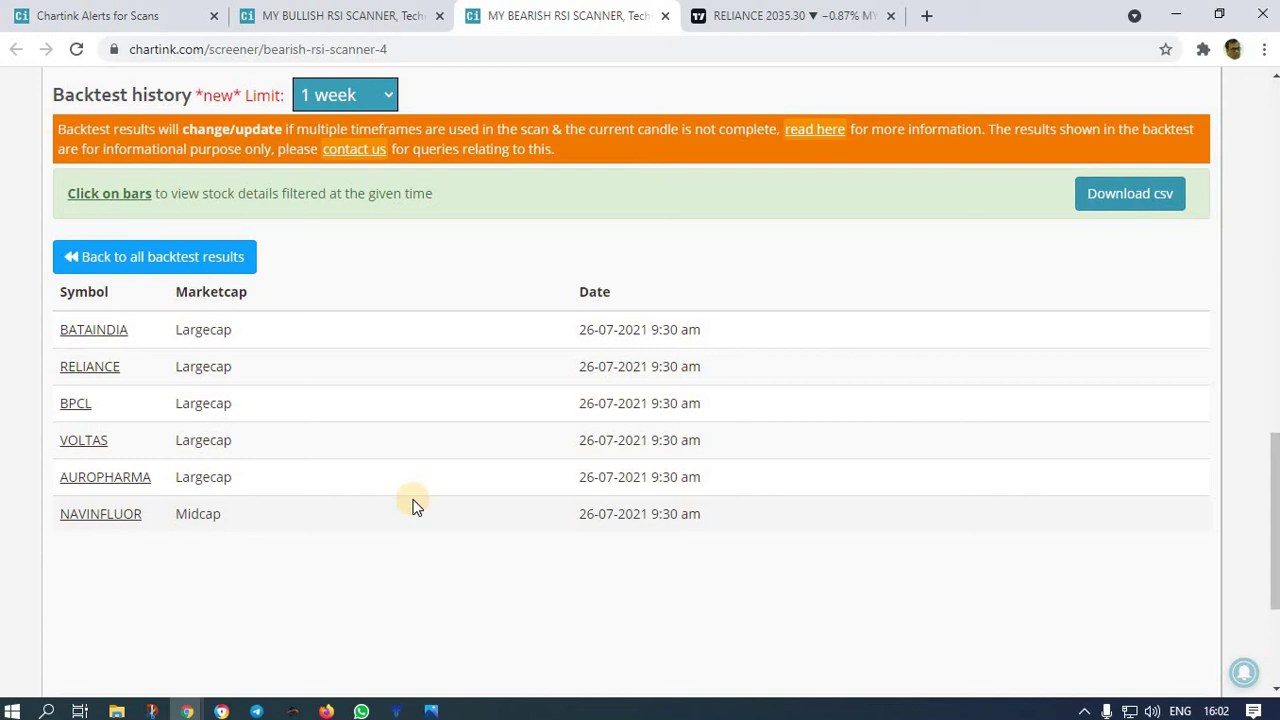
- Open the bullish scanner's 28-07-2021 lists, checking 9:45 am and then settling on 11:15 am
click(330, 18)
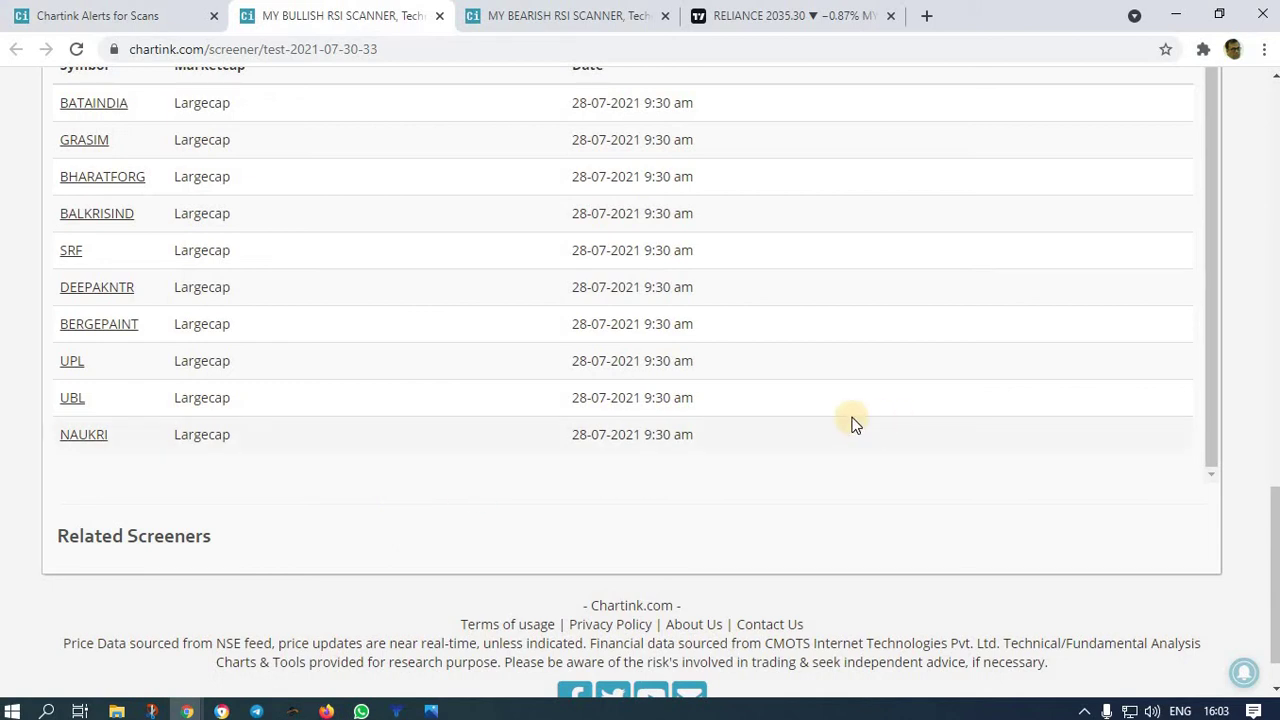
scroll(852, 424, up, 1)
scroll(506, 415, up, 1)
click(155, 163)
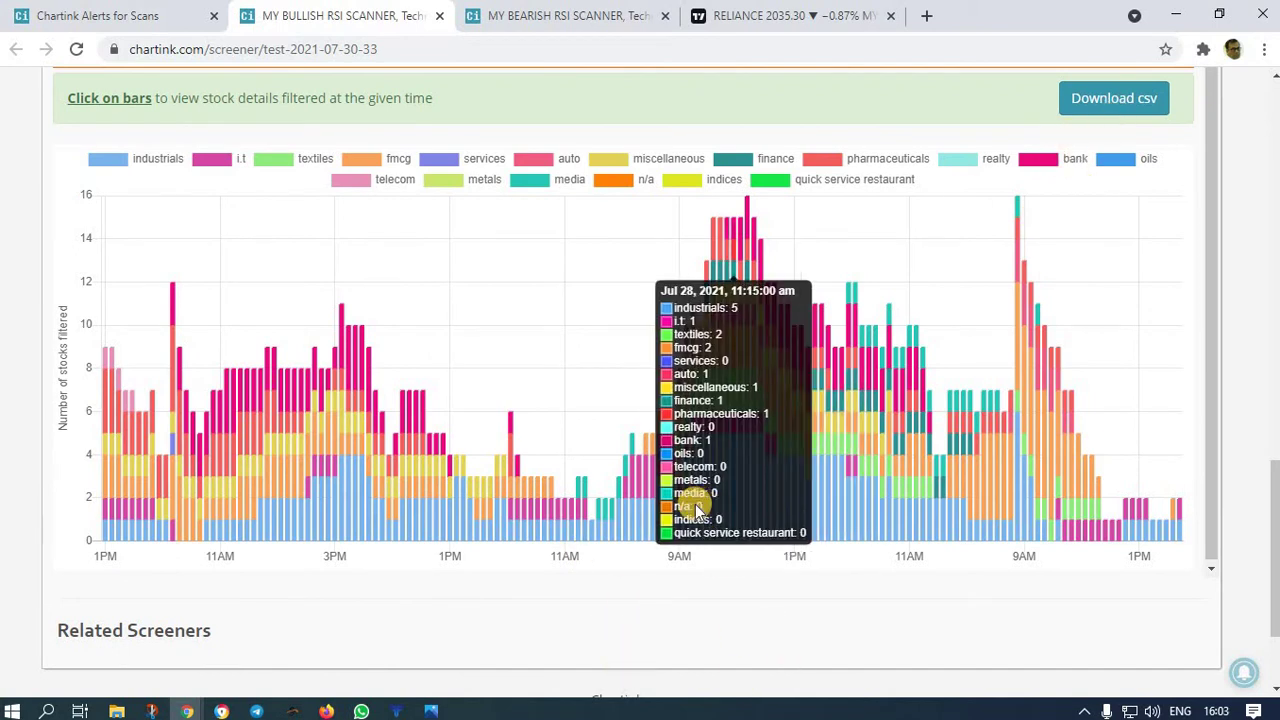
click(690, 502)
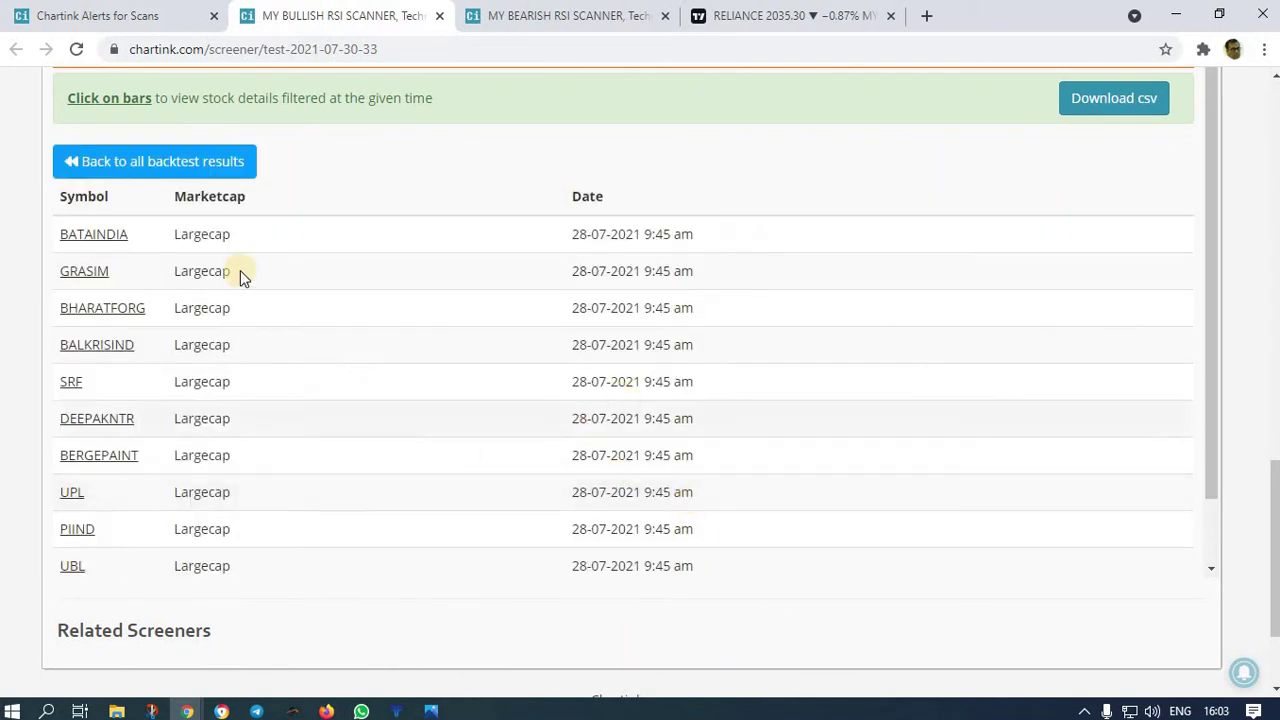
click(175, 163)
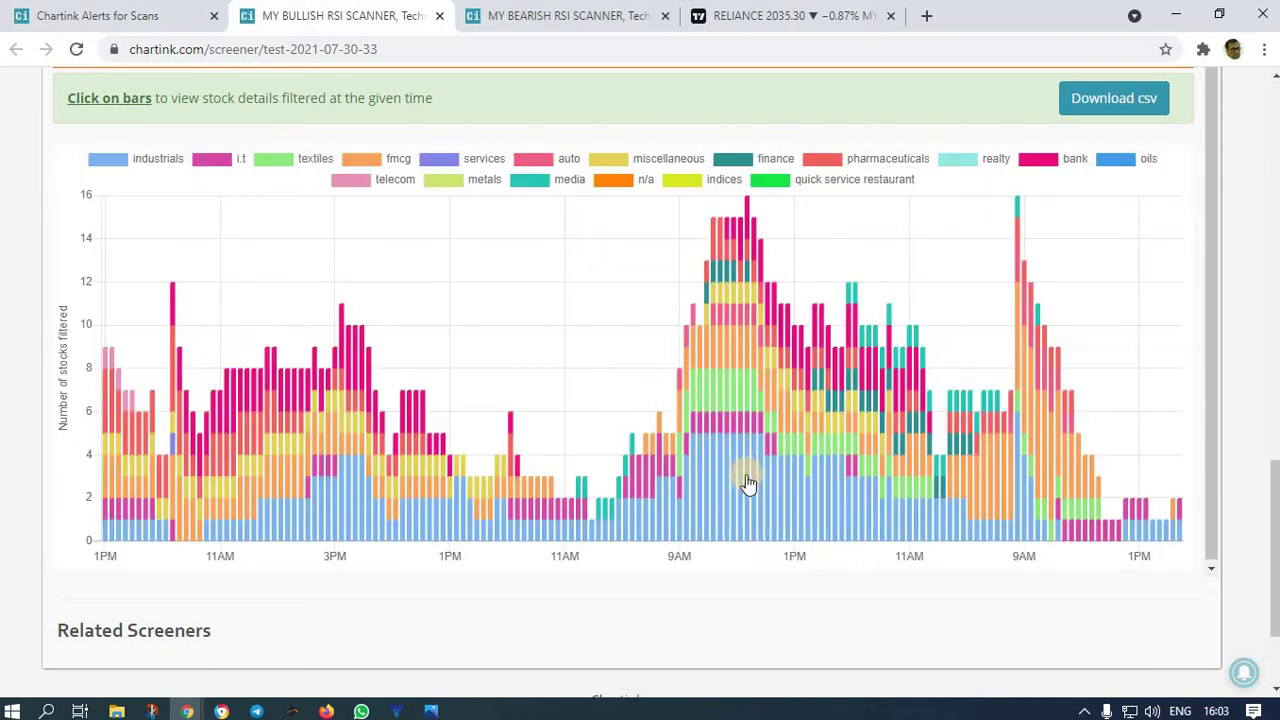
click(737, 418)
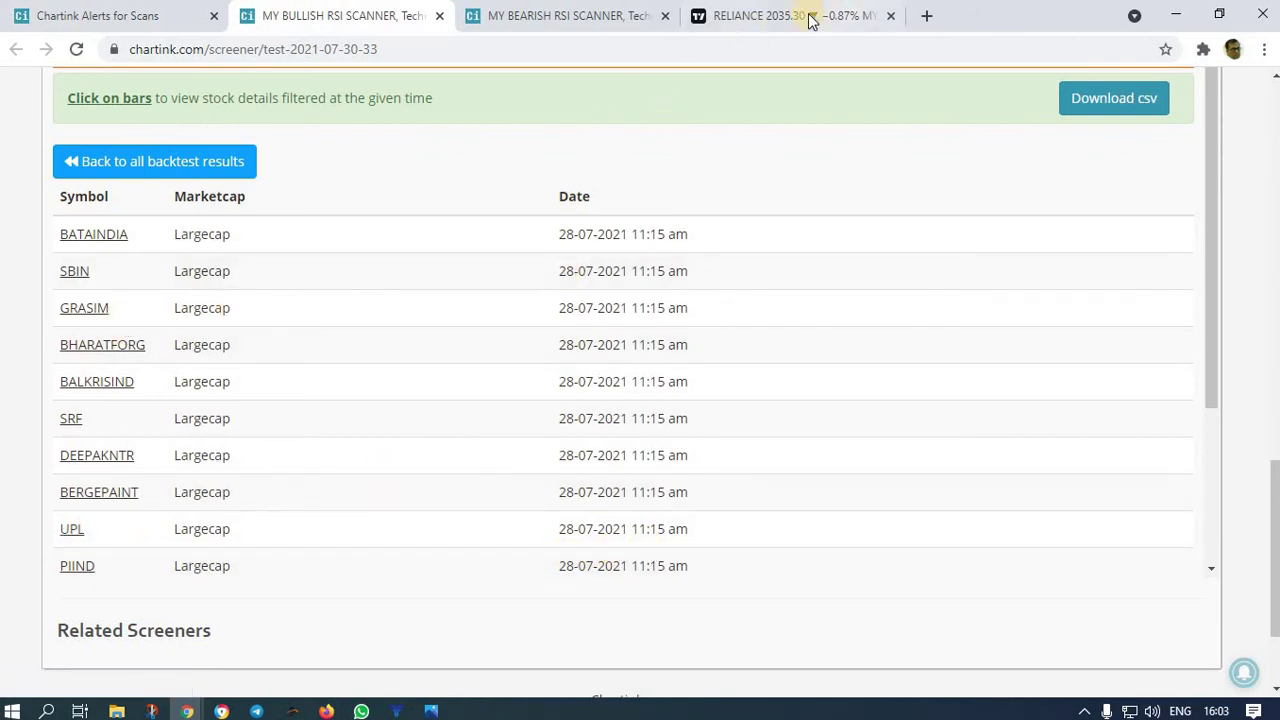
key(ctrl+4)
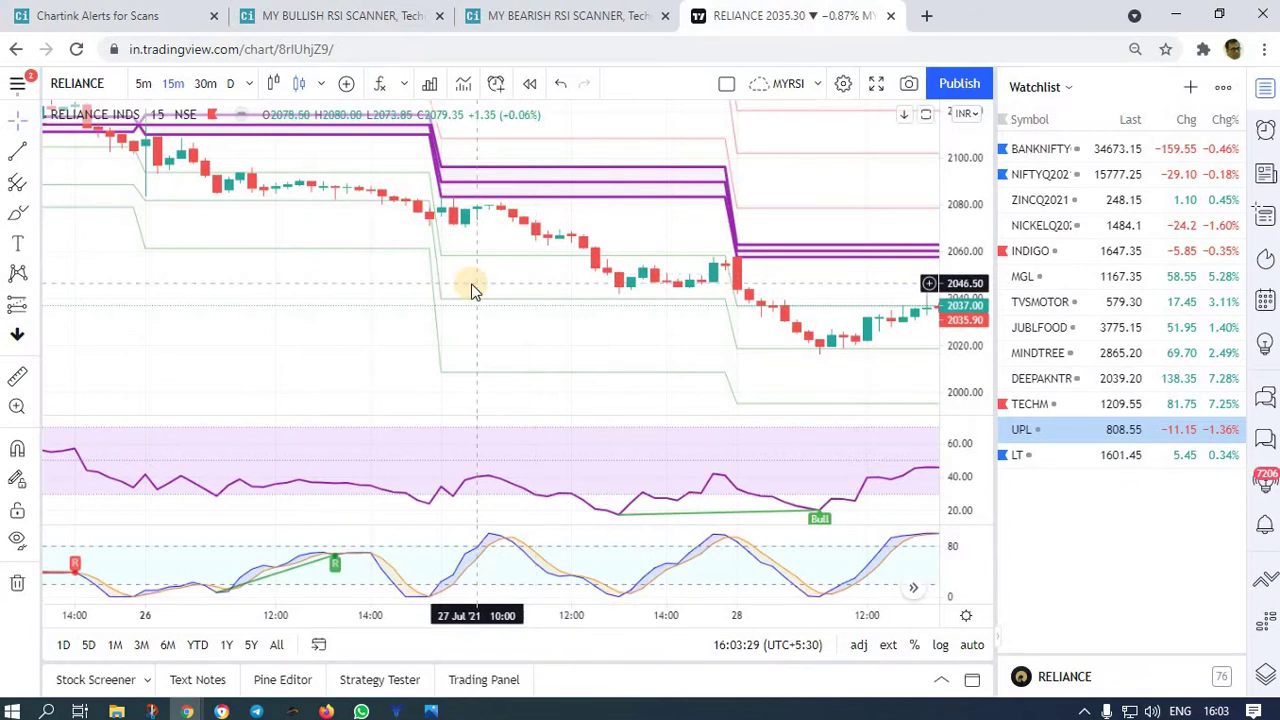
- Load UPL LTD at 28 Jul 2021 in TradingView, then return to the bearish scanner results
text(upl)
click(355, 284)
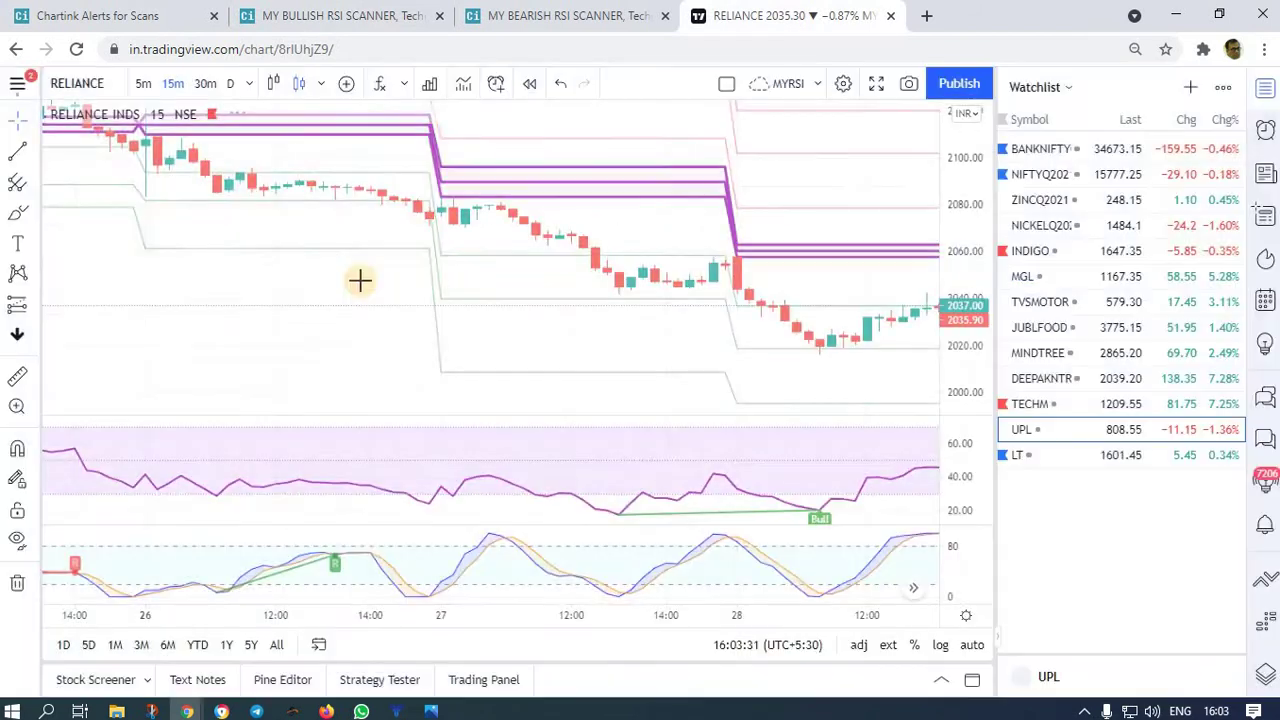
click(318, 645)
click(737, 576)
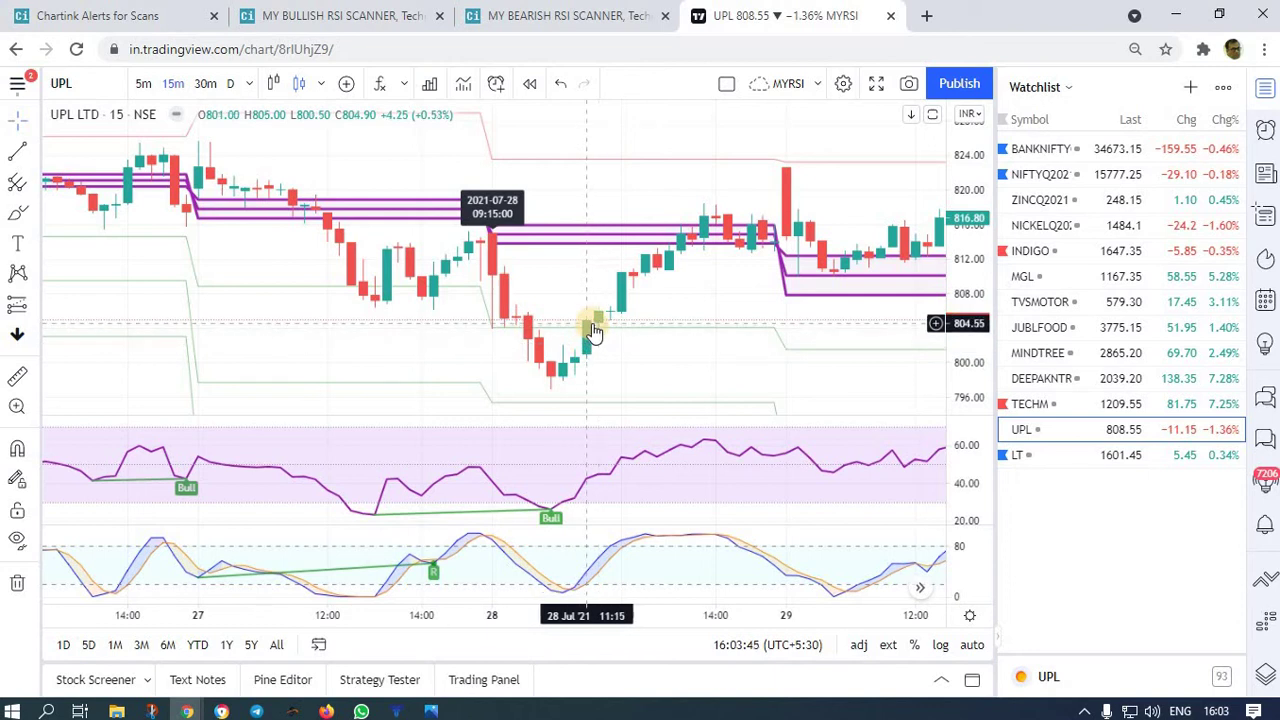
click(586, 22)
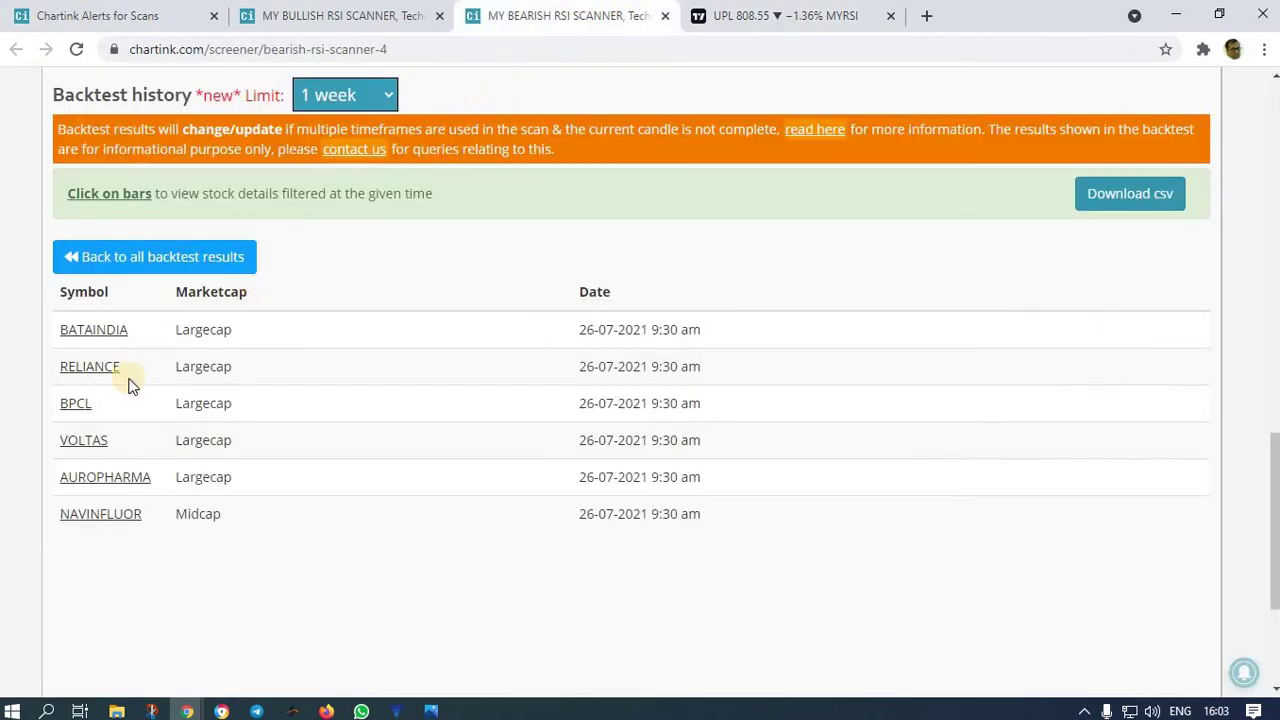
- List the bullish scanner's stocks filtered on 28-07-2021 at 9:30 am
click(368, 17)
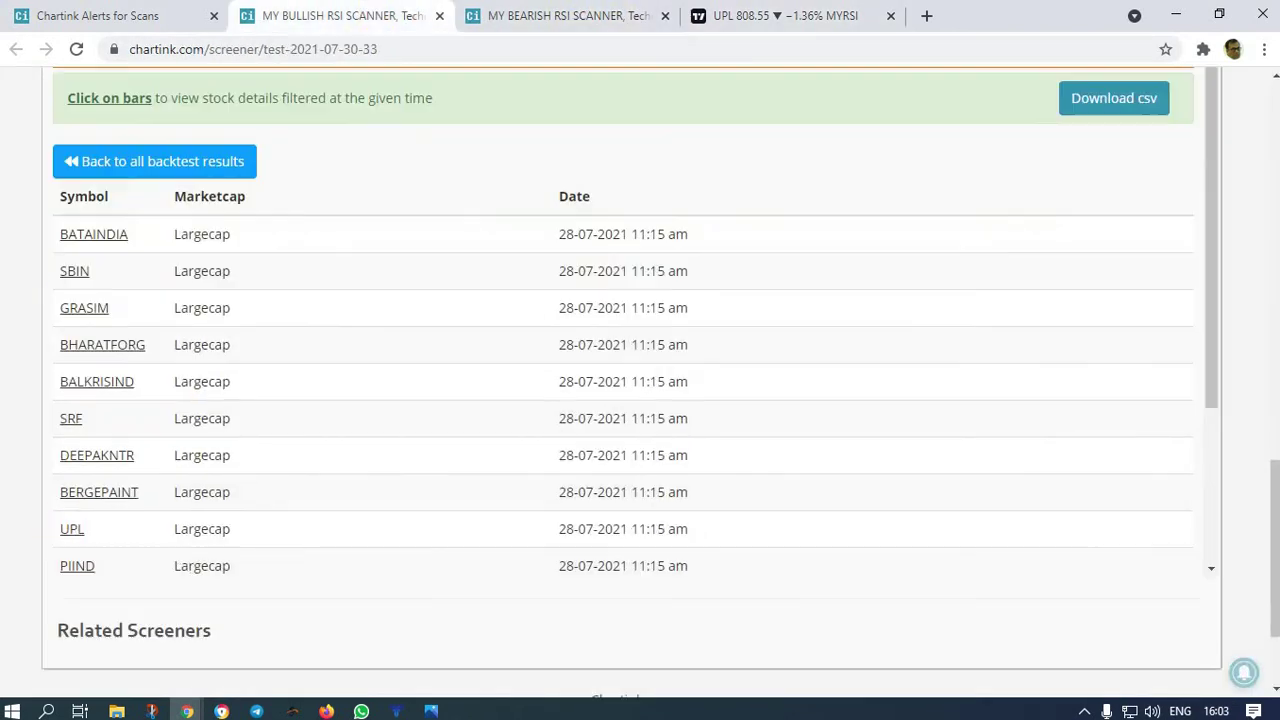
click(149, 162)
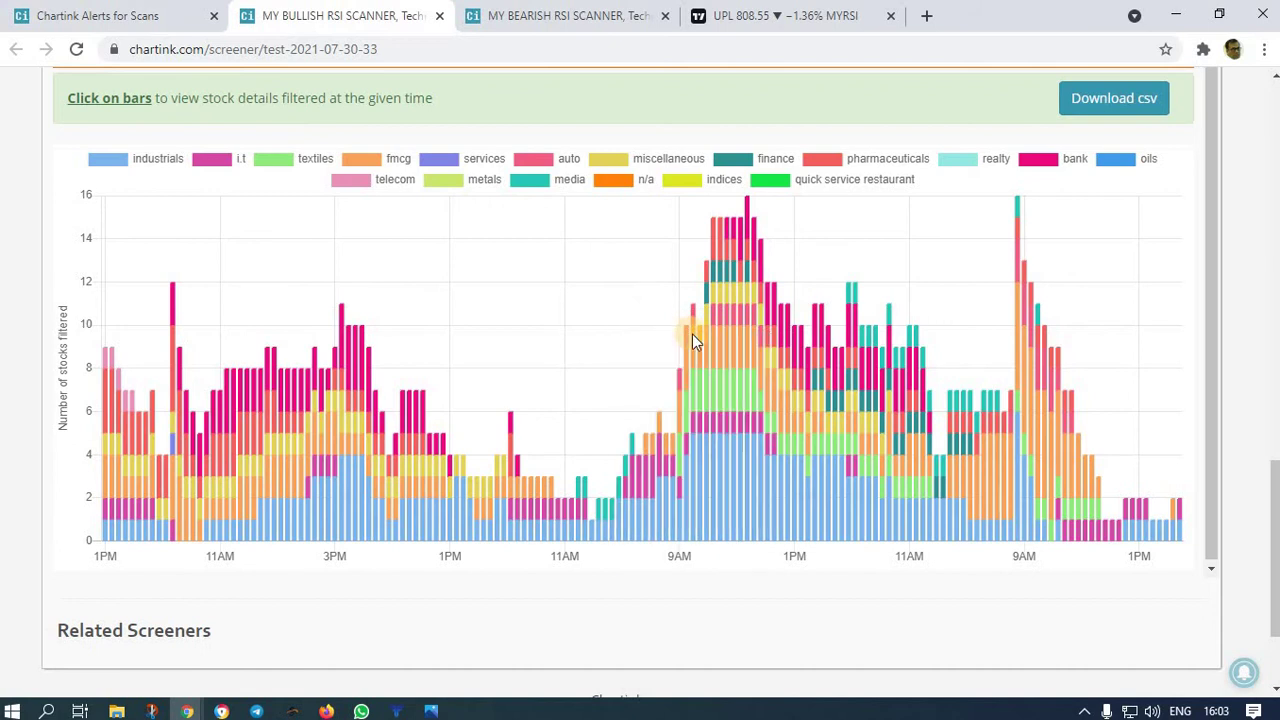
mouse_move(694, 340)
click(686, 352)
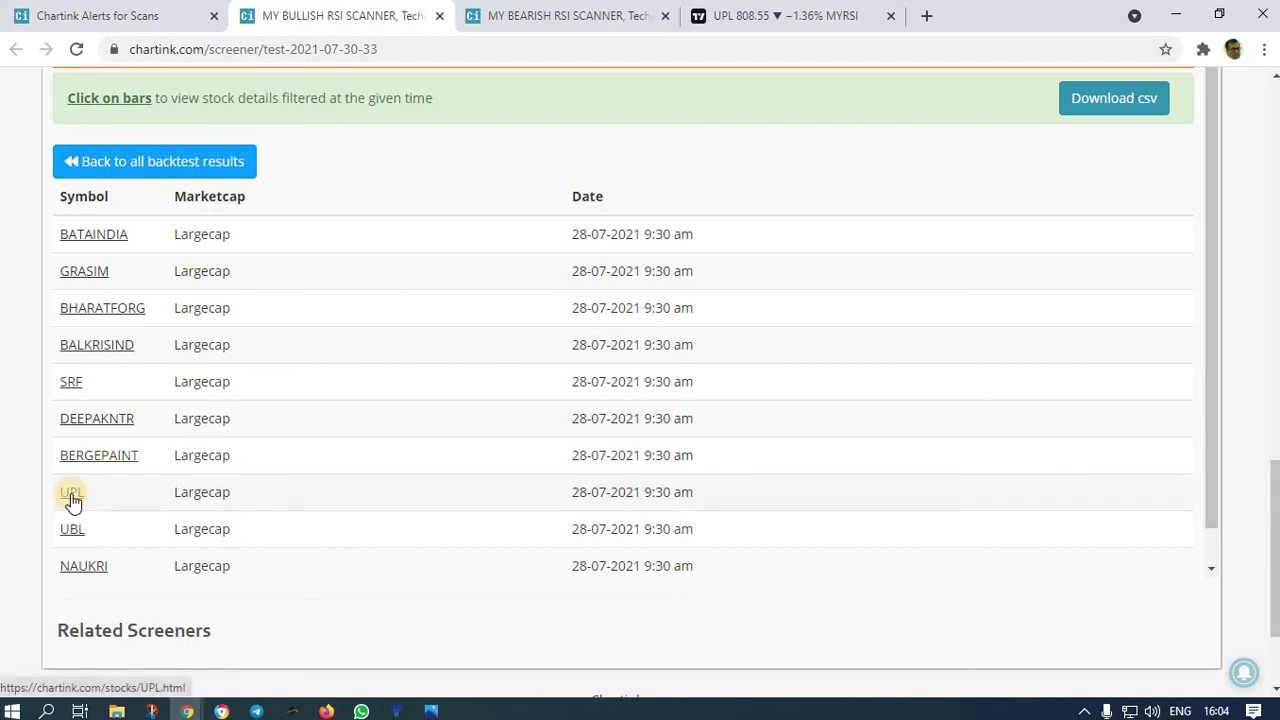
- Measure UPL's roughly 1.46% drop from the 28 Jul 09:15 candle, then clear it
click(737, 20)
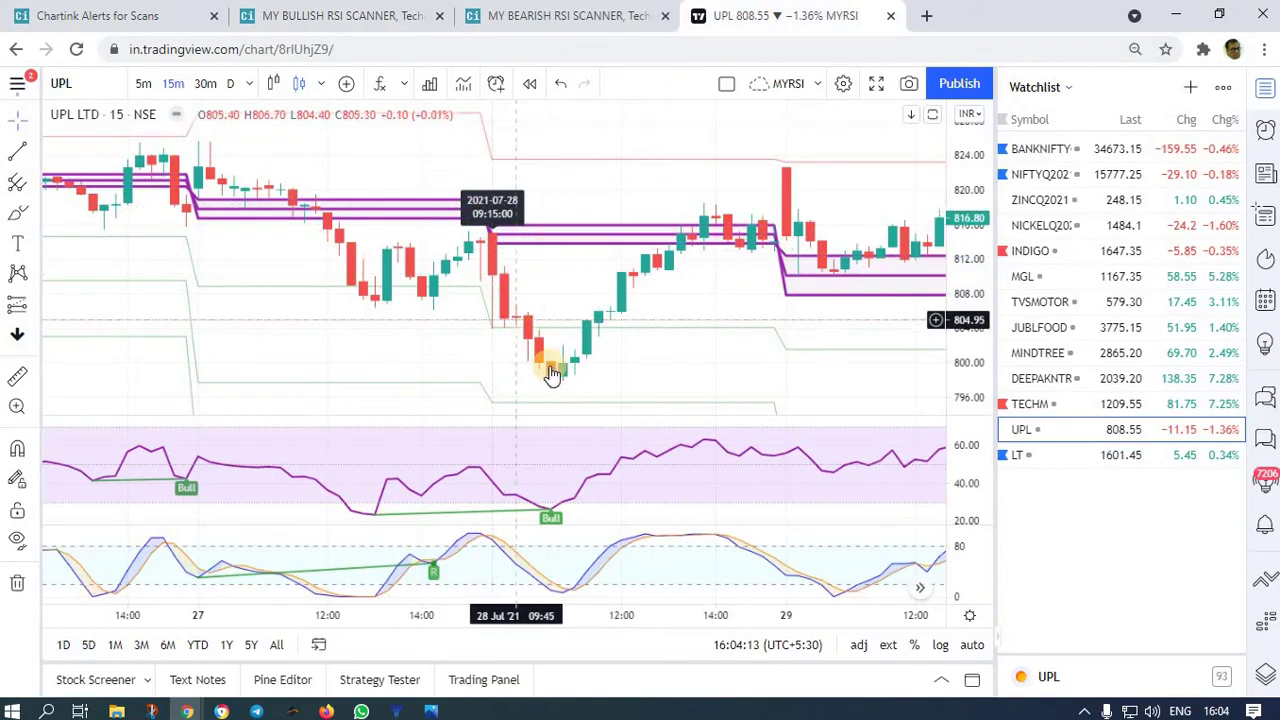
click(17, 375)
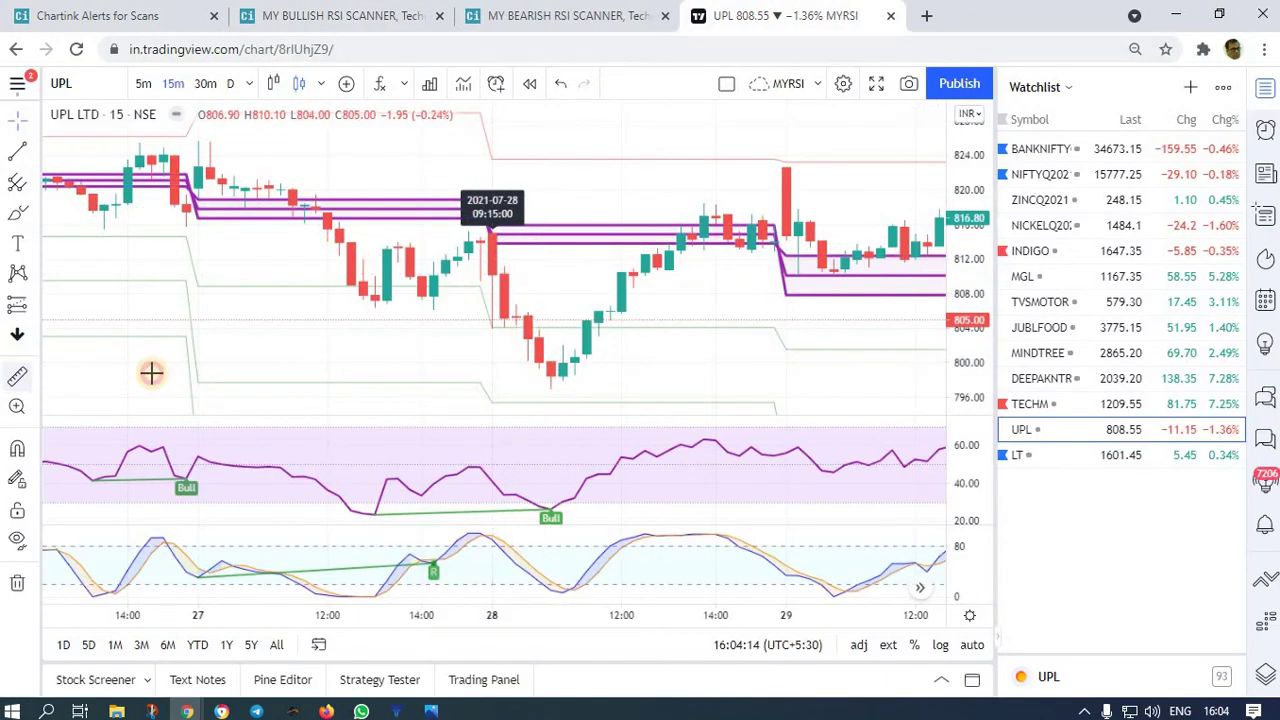
click(491, 280)
click(610, 383)
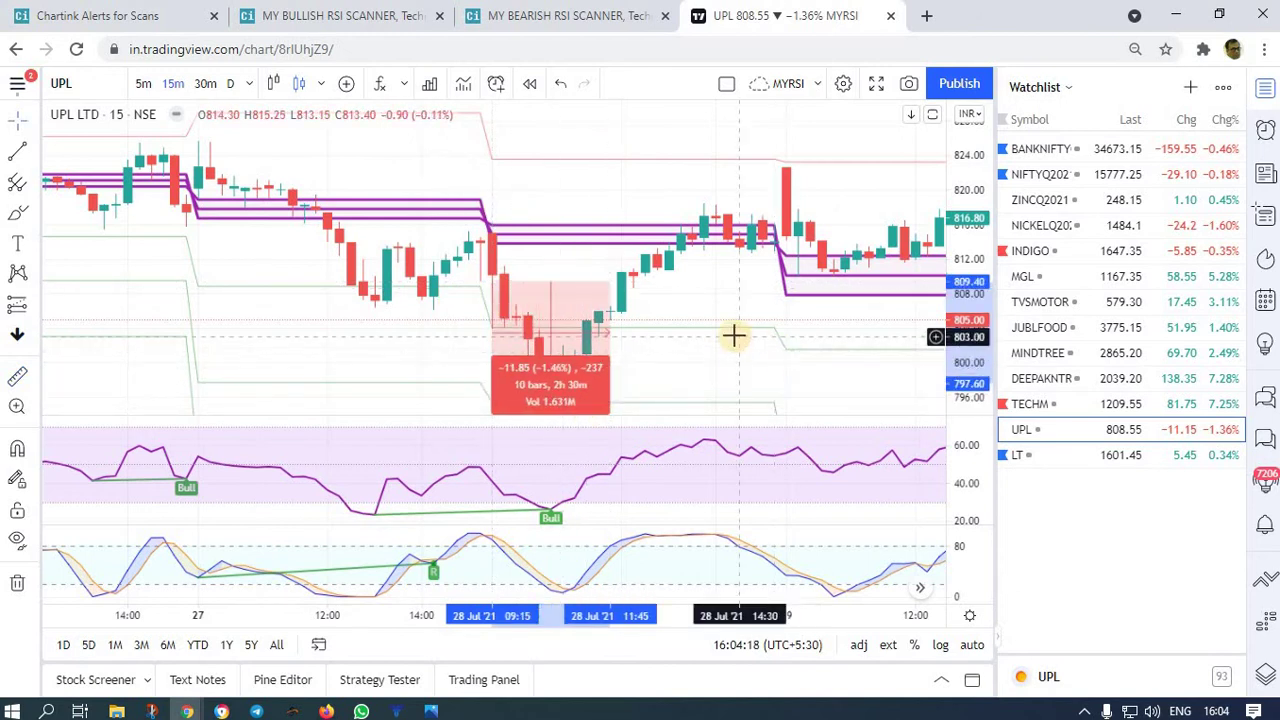
click(734, 336)
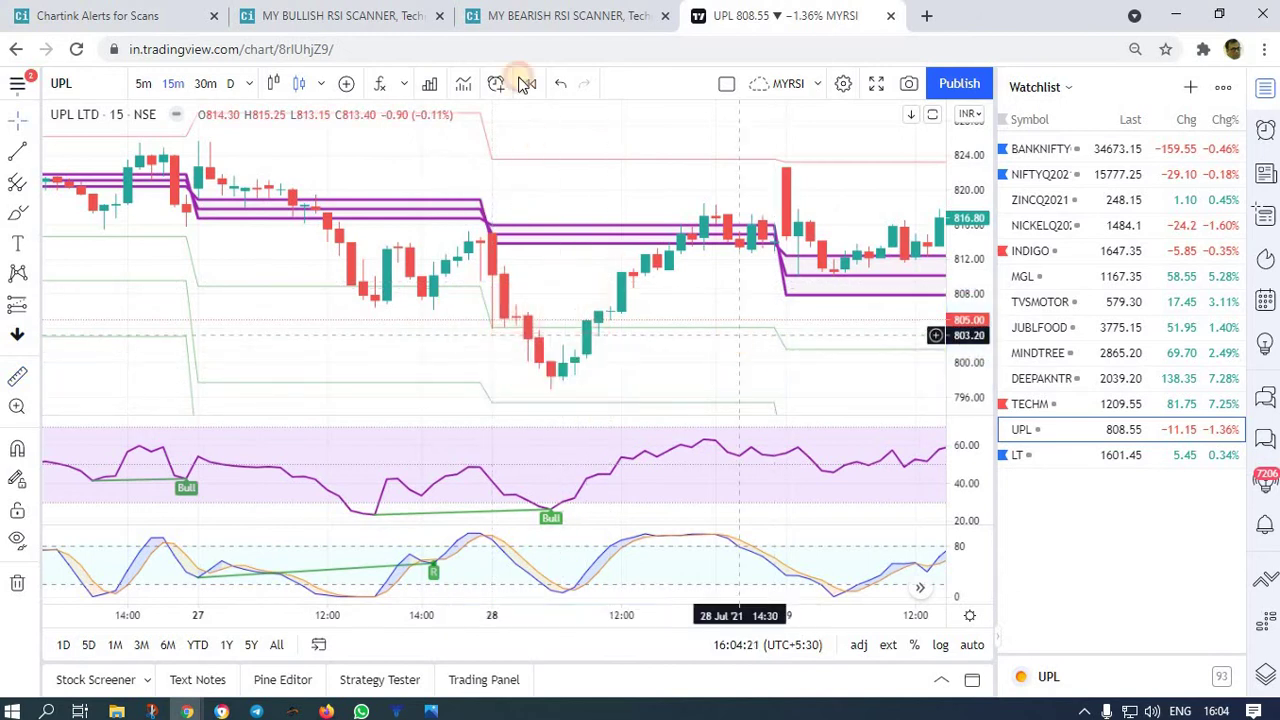
click(365, 18)
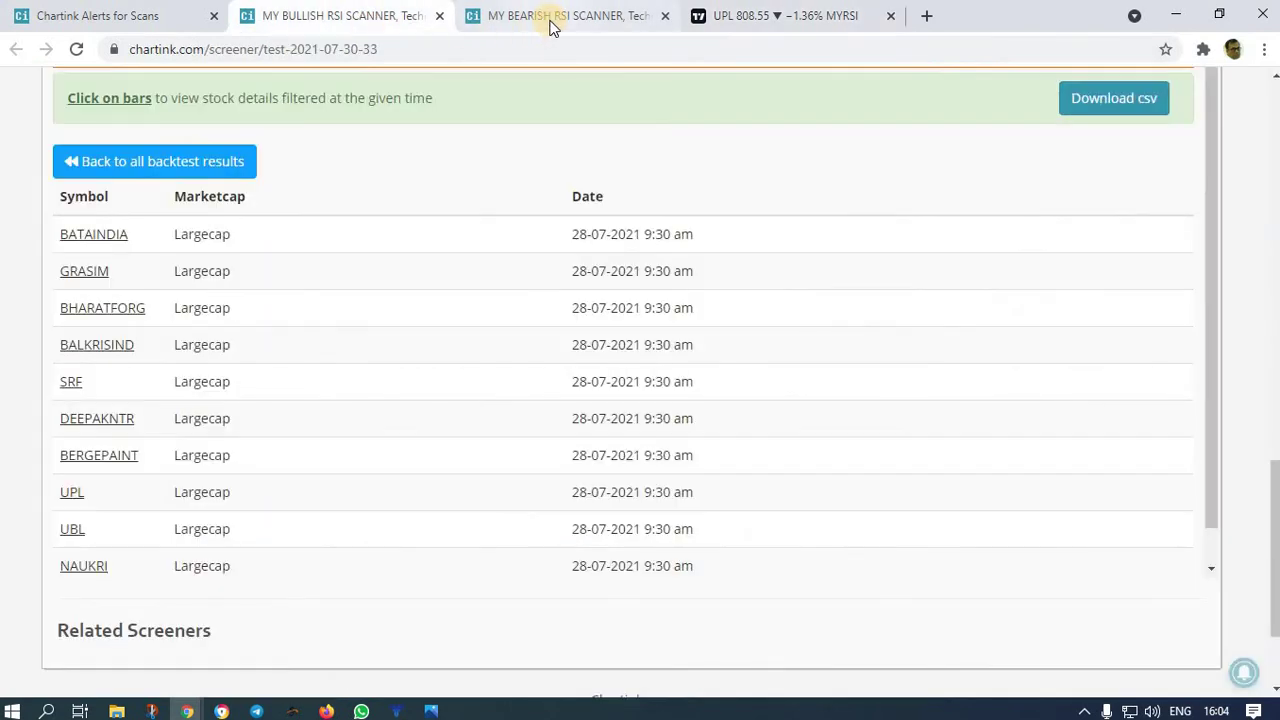
click(550, 20)
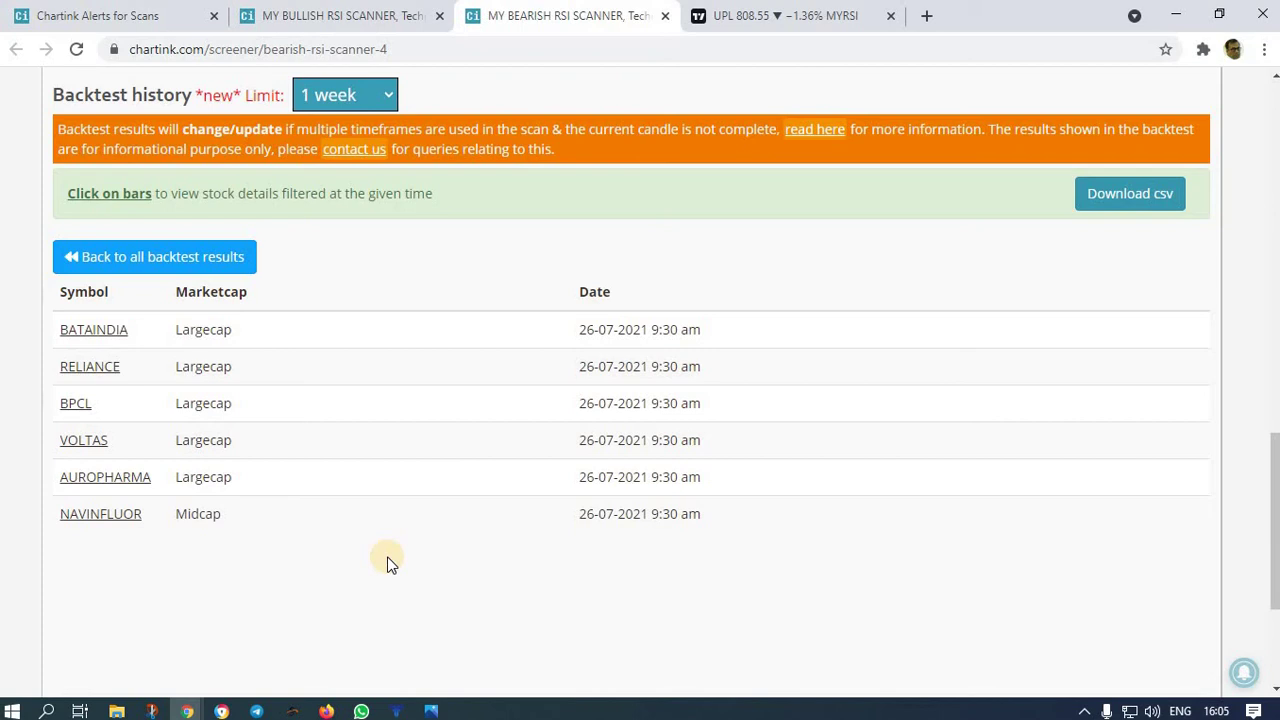
- List the bearish scanner's stocks hit on 23 Jul at 9:30 am
click(155, 262)
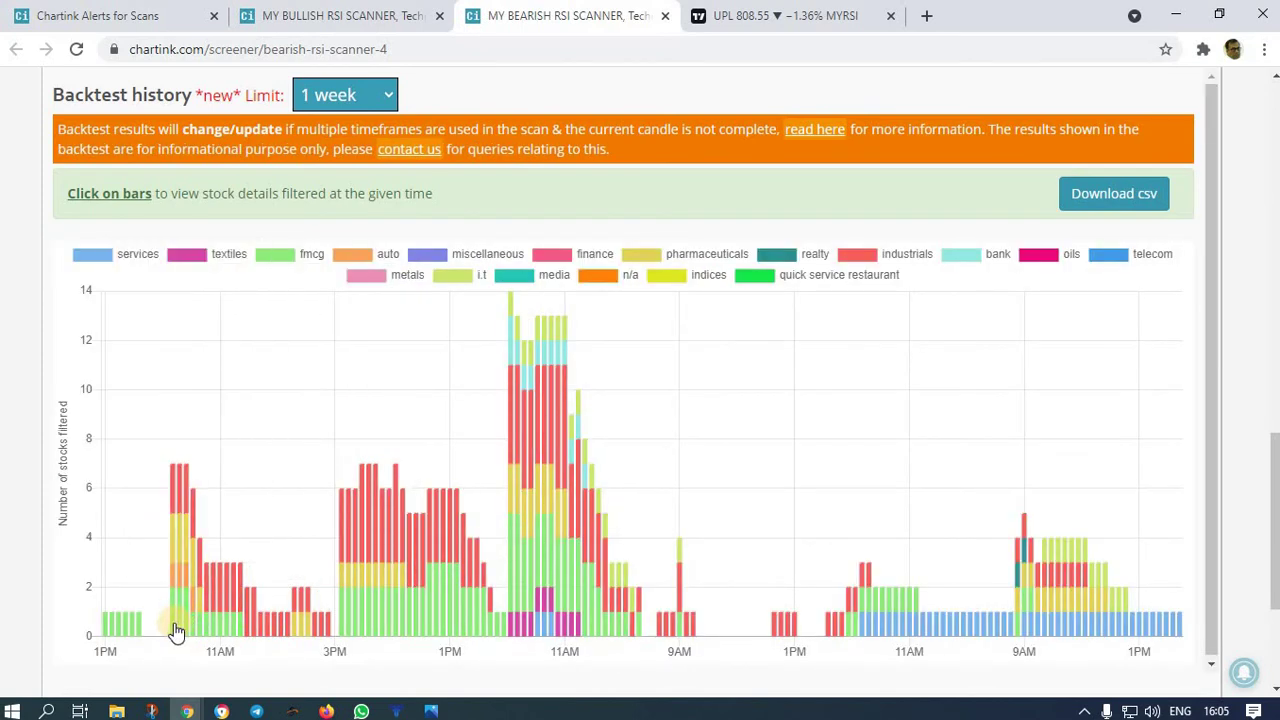
mouse_move(172, 630)
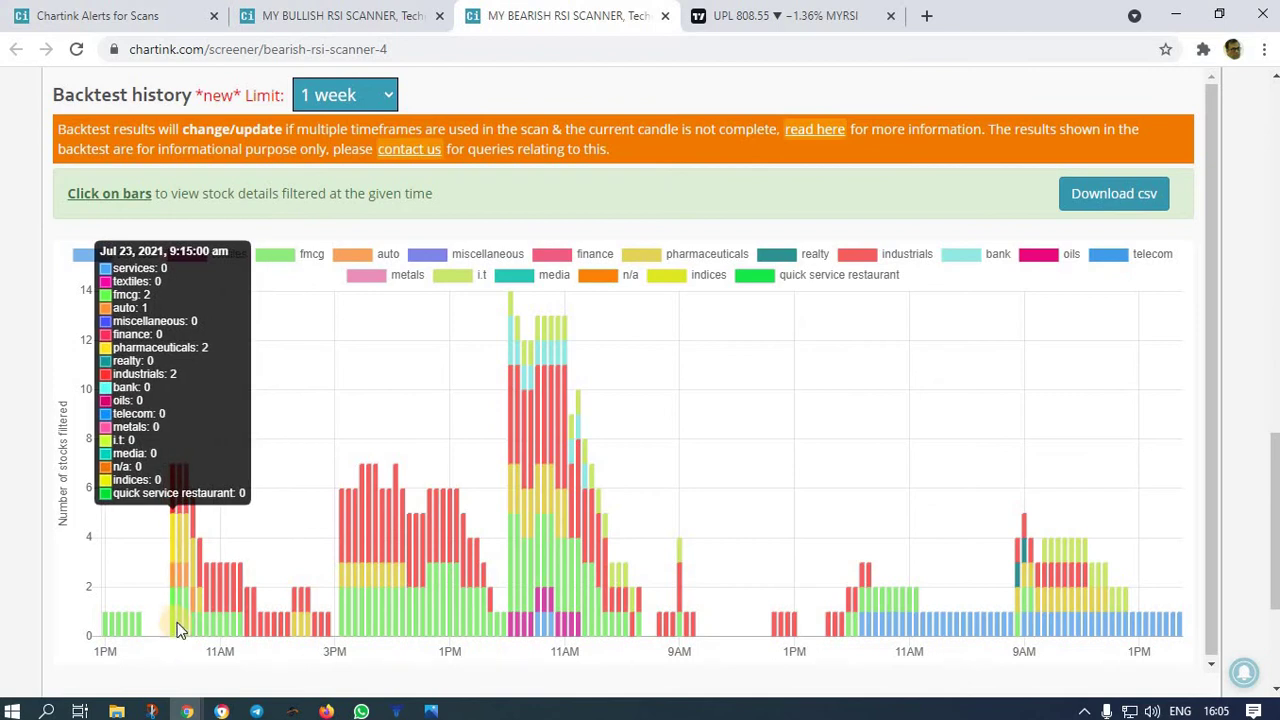
click(180, 630)
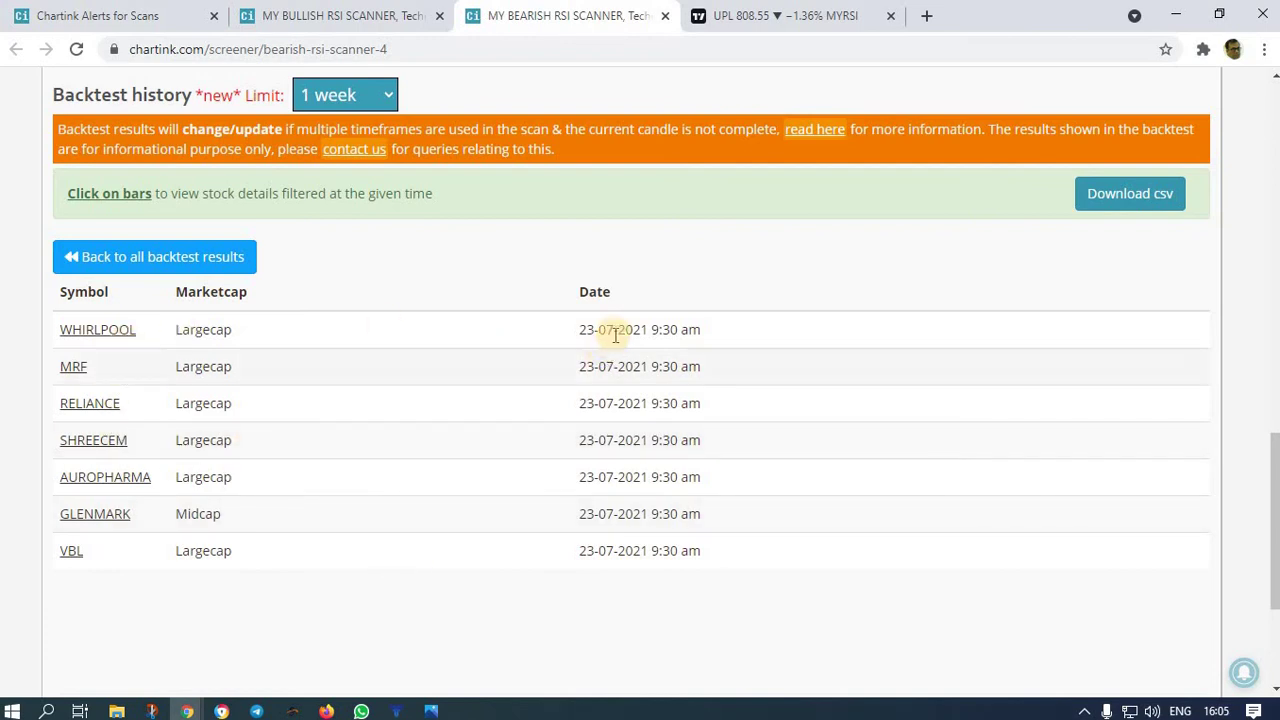
- Load the RELIANCE chart in TradingView, fixing the misspelled search
click(769, 18)
text(RE)
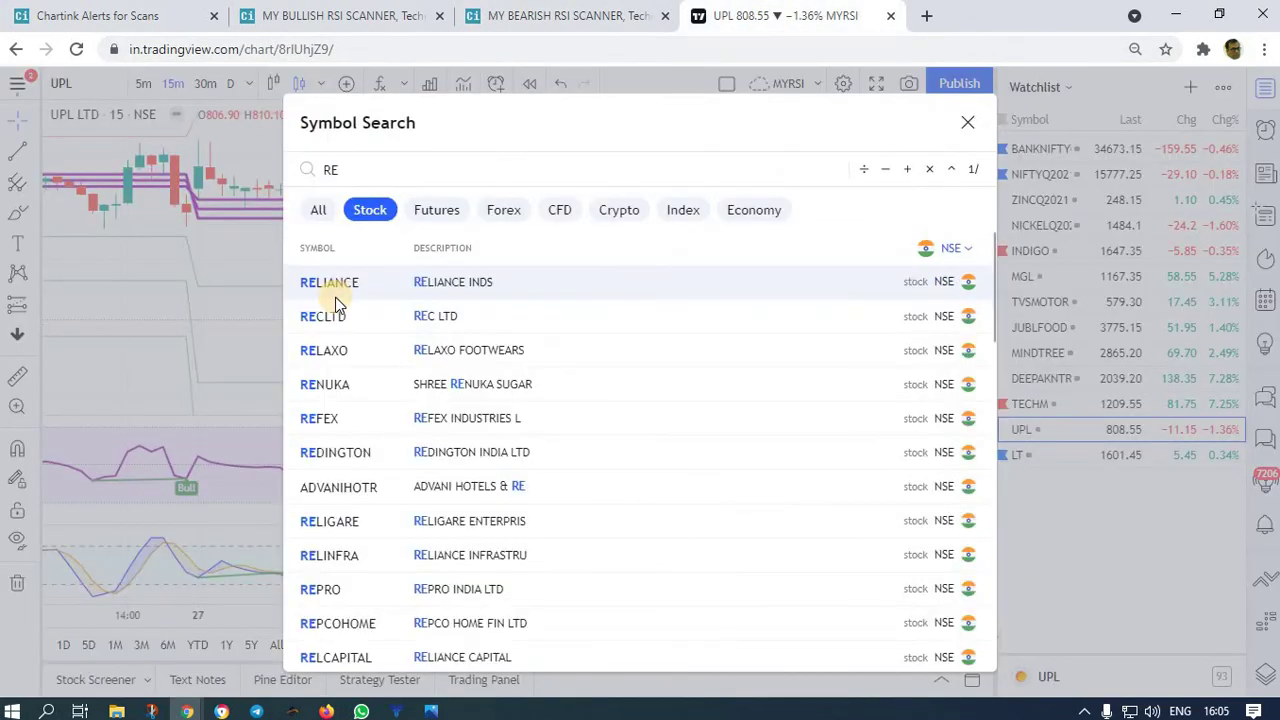
text(LINCE)
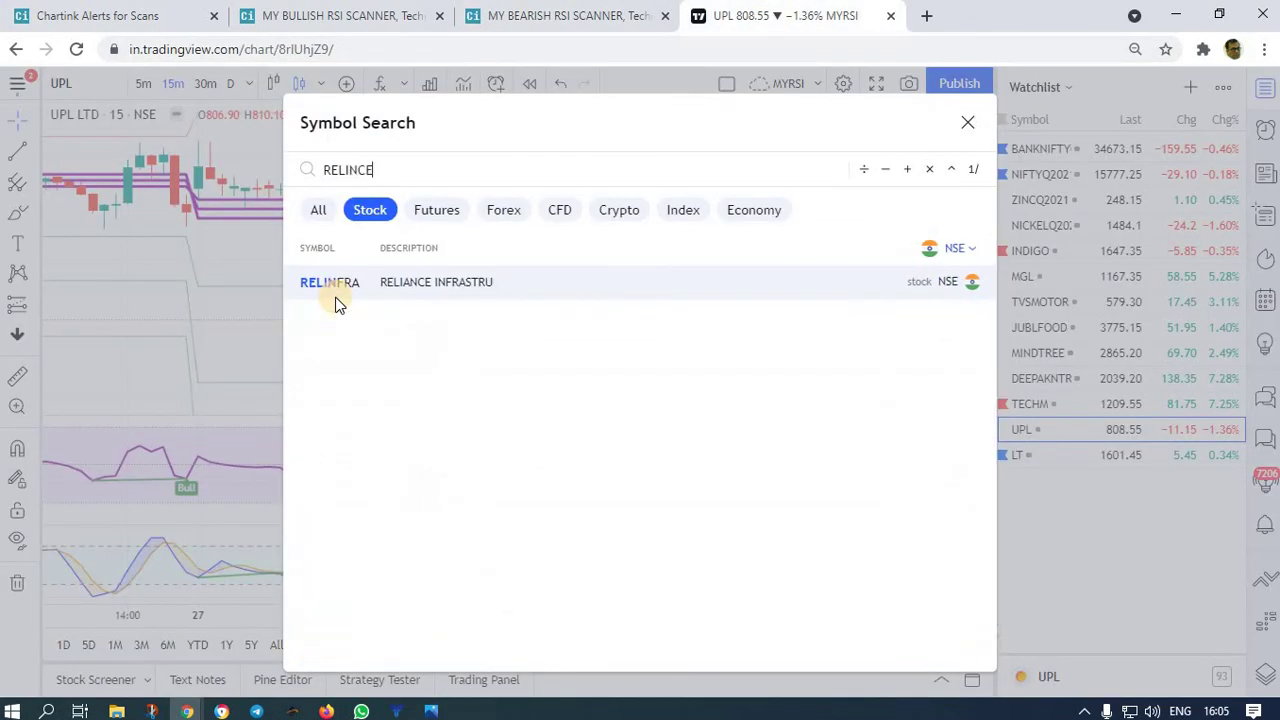
key(BackSpace)
key(BackSpace)
key(BackSpace)
text(A)
click(336, 292)
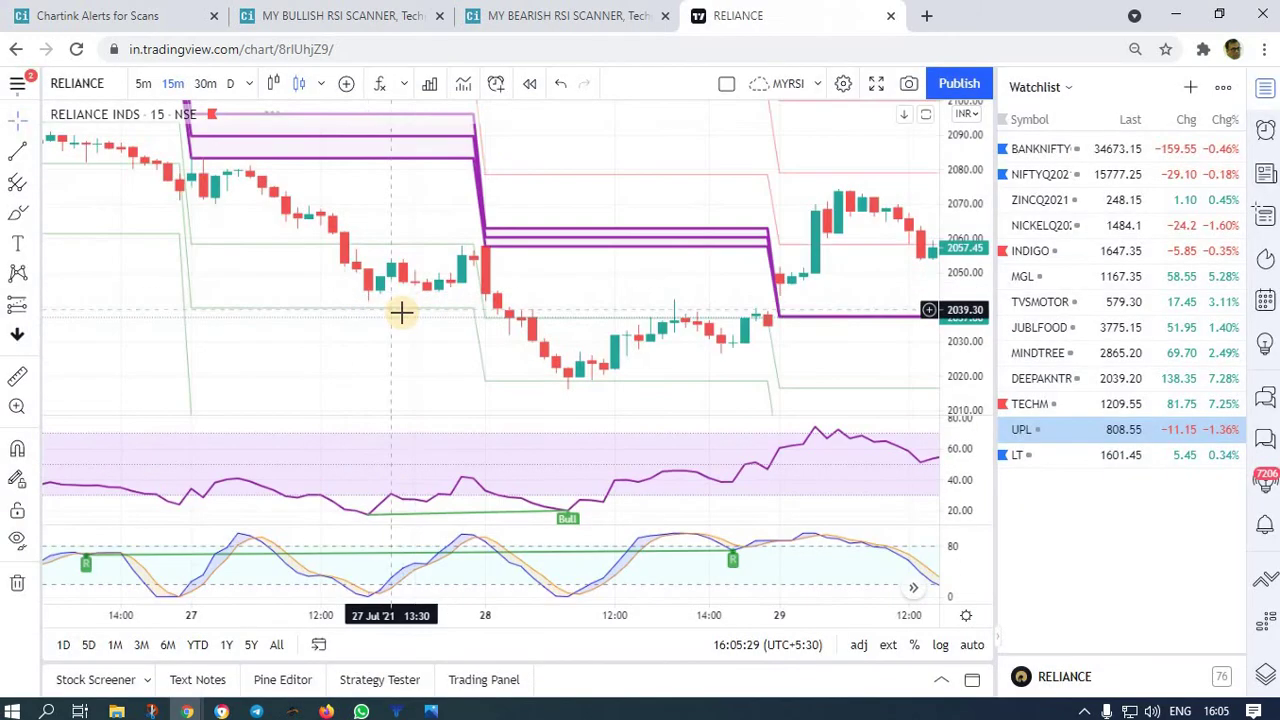
click(556, 22)
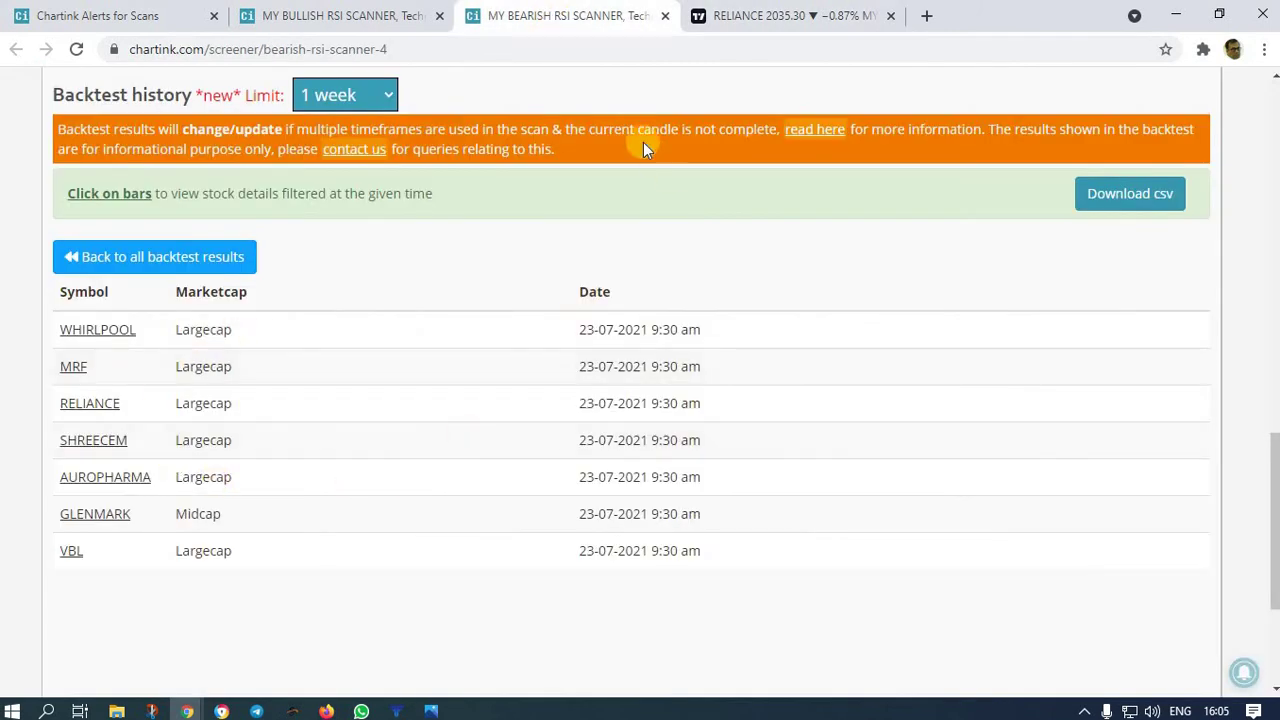
click(757, 26)
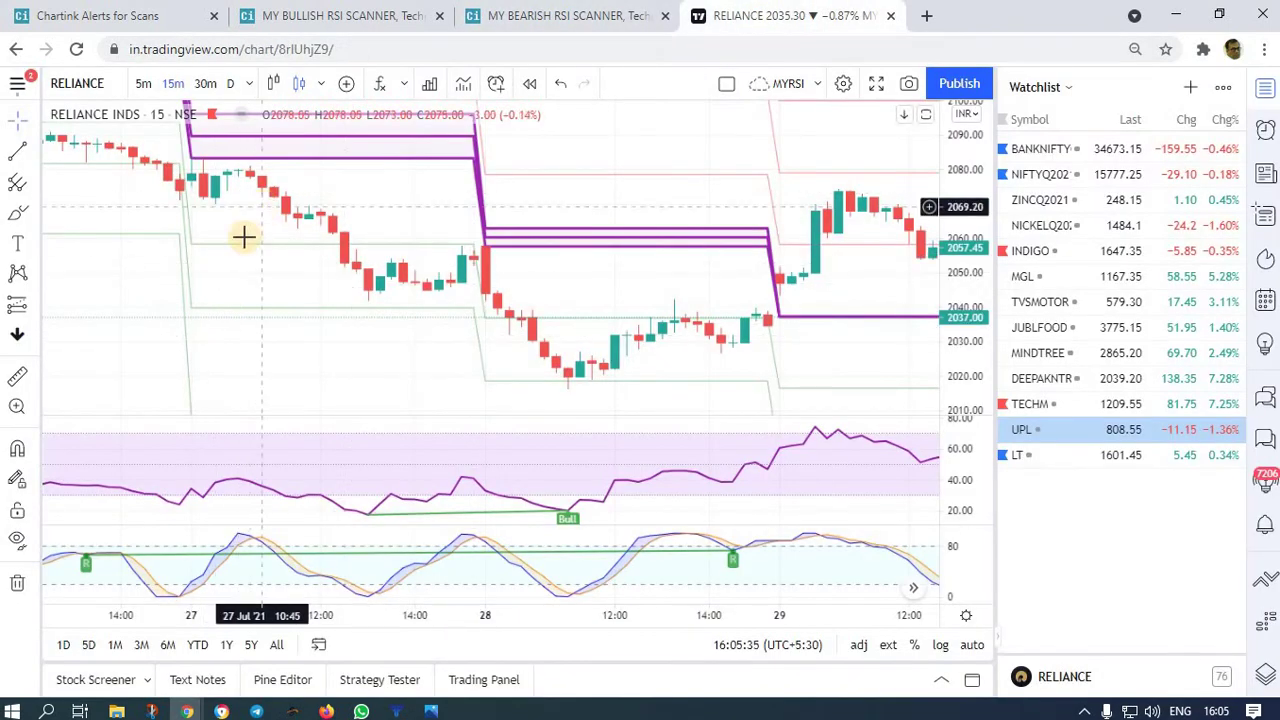
- Jump the RELIANCE chart to 23 July 2021
click(319, 645)
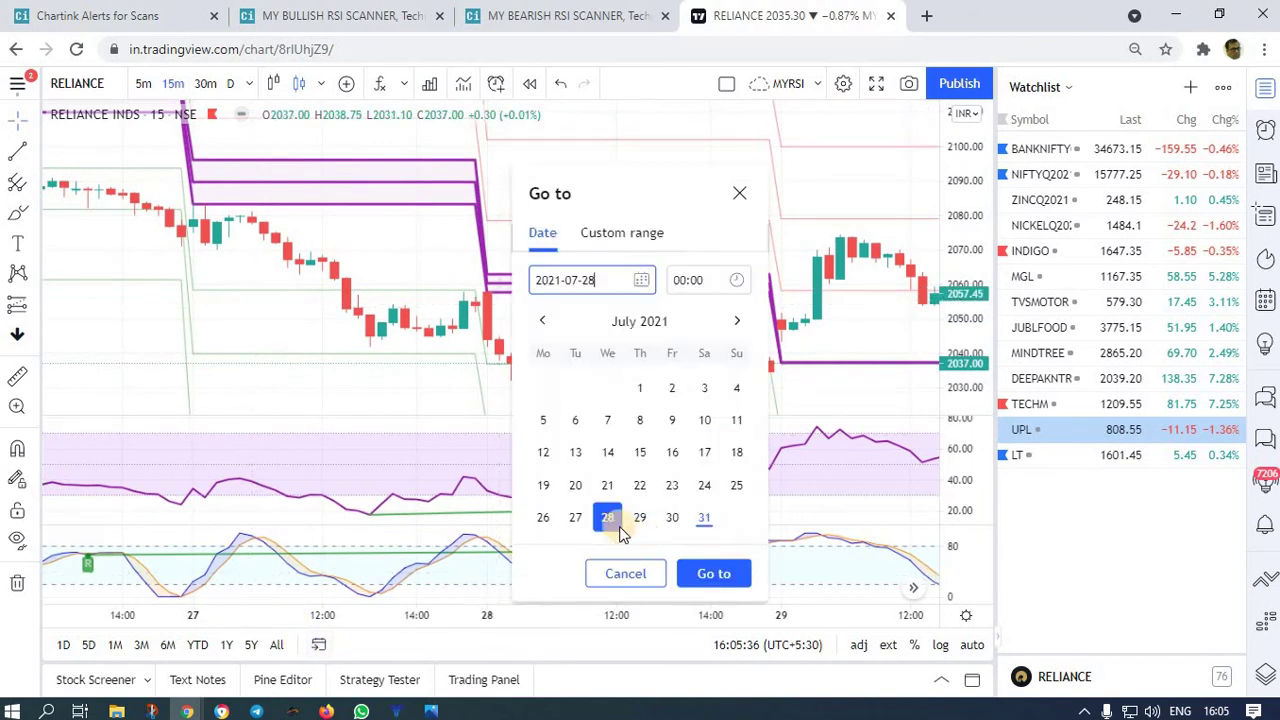
click(672, 485)
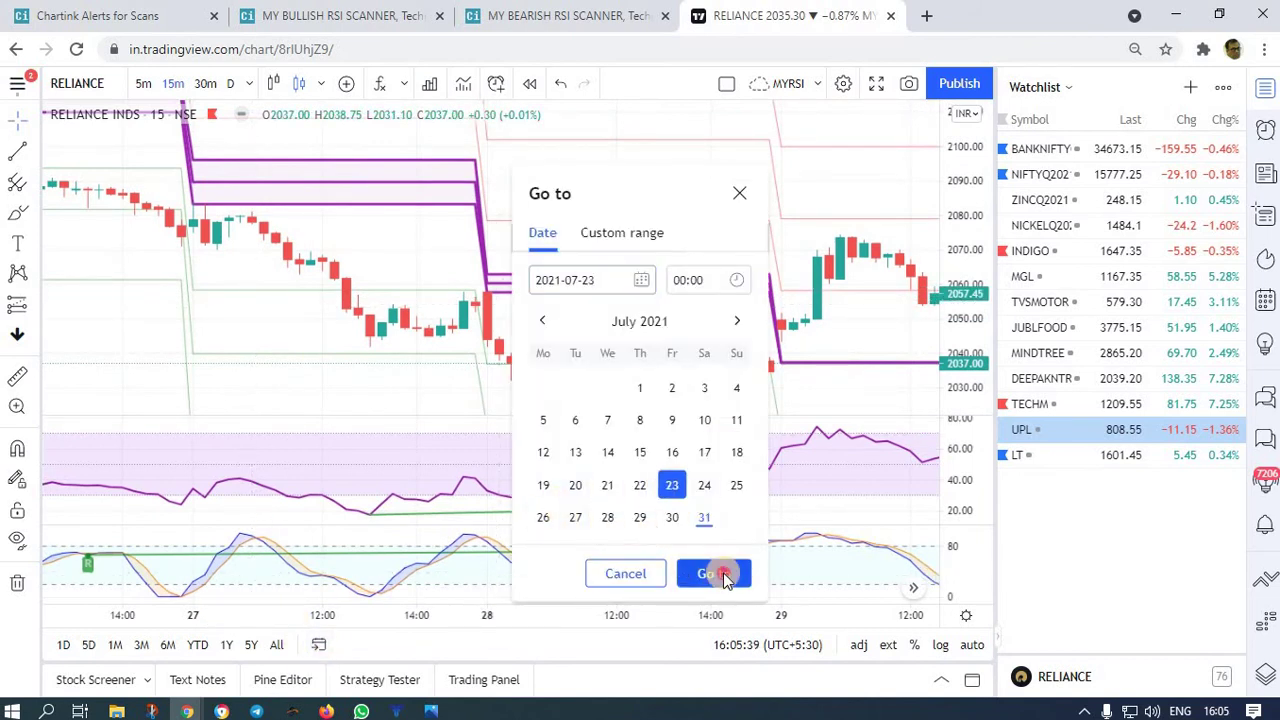
click(714, 573)
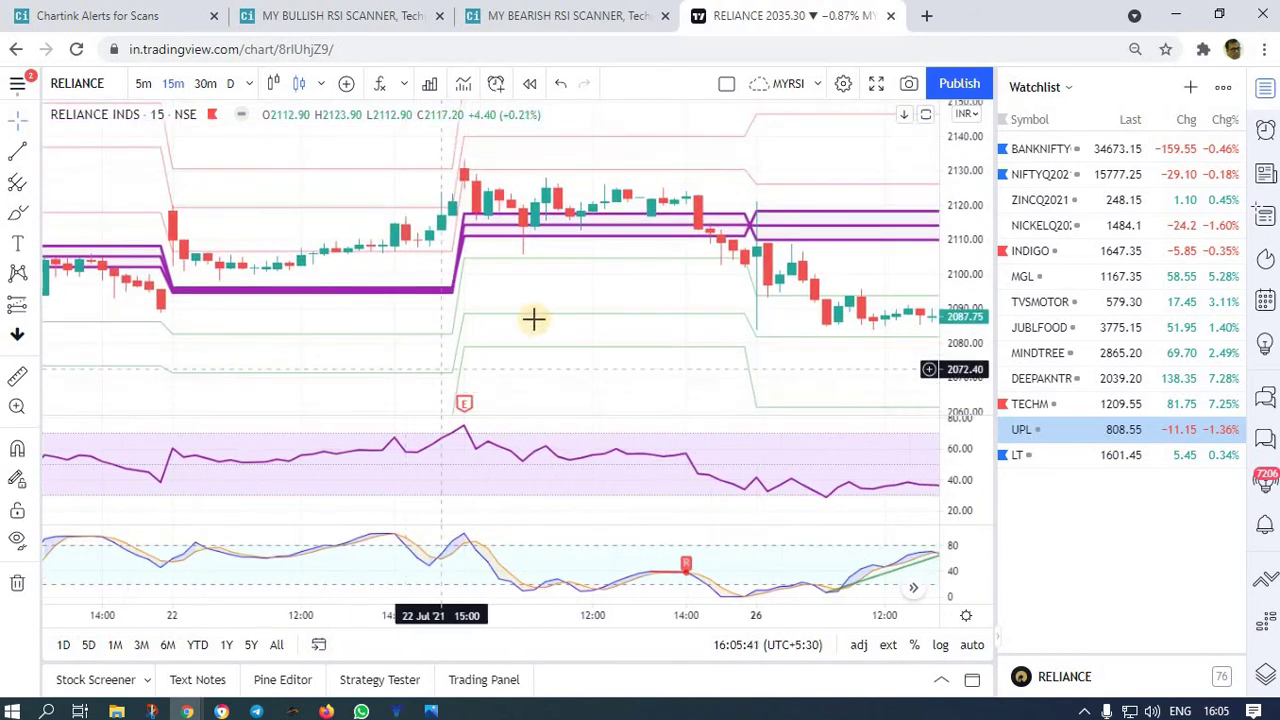
click(319, 645)
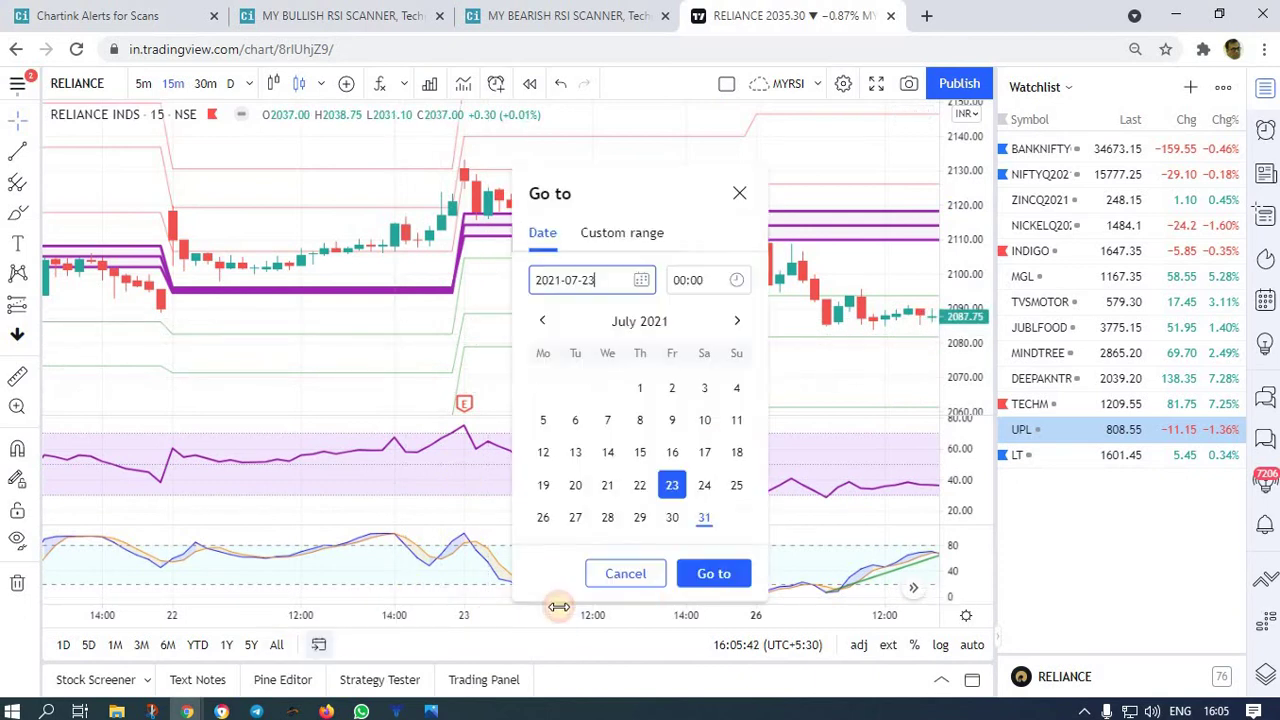
click(711, 571)
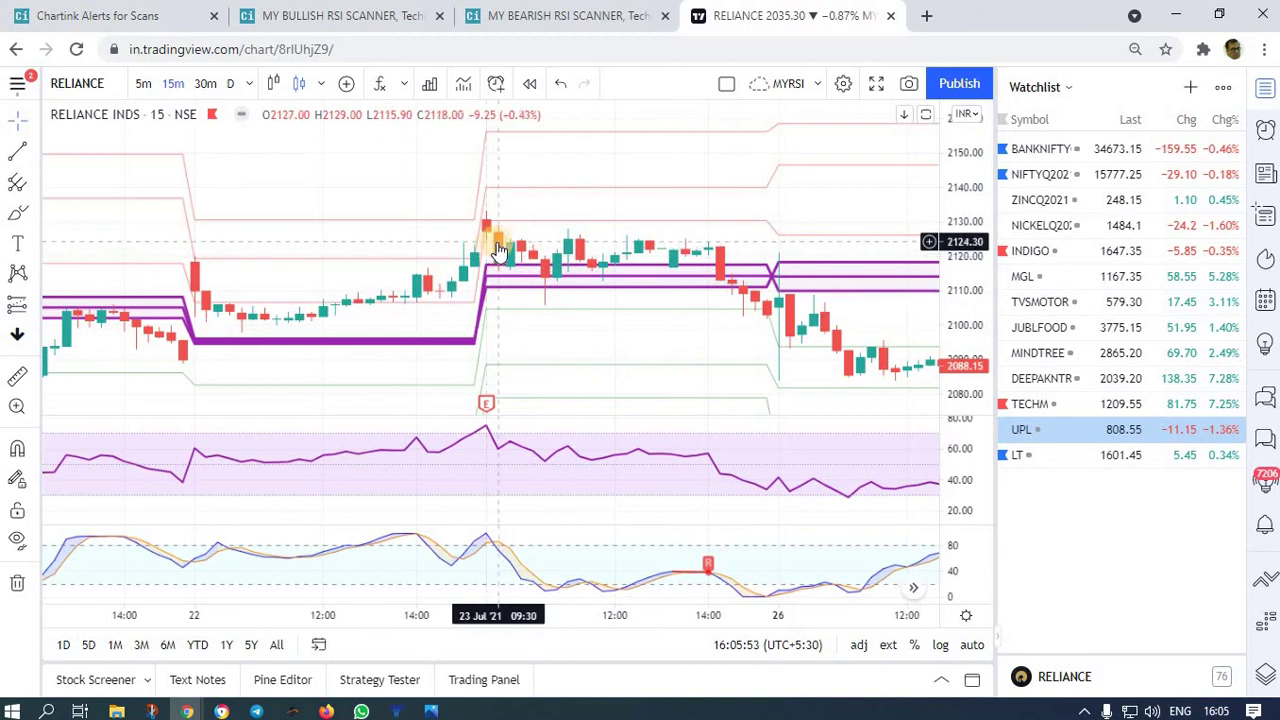
- Measure RELIANCE's roughly 0.67% fall from 09:30 to 15:15 on 23 Jul, stretching the price axis
click(17, 375)
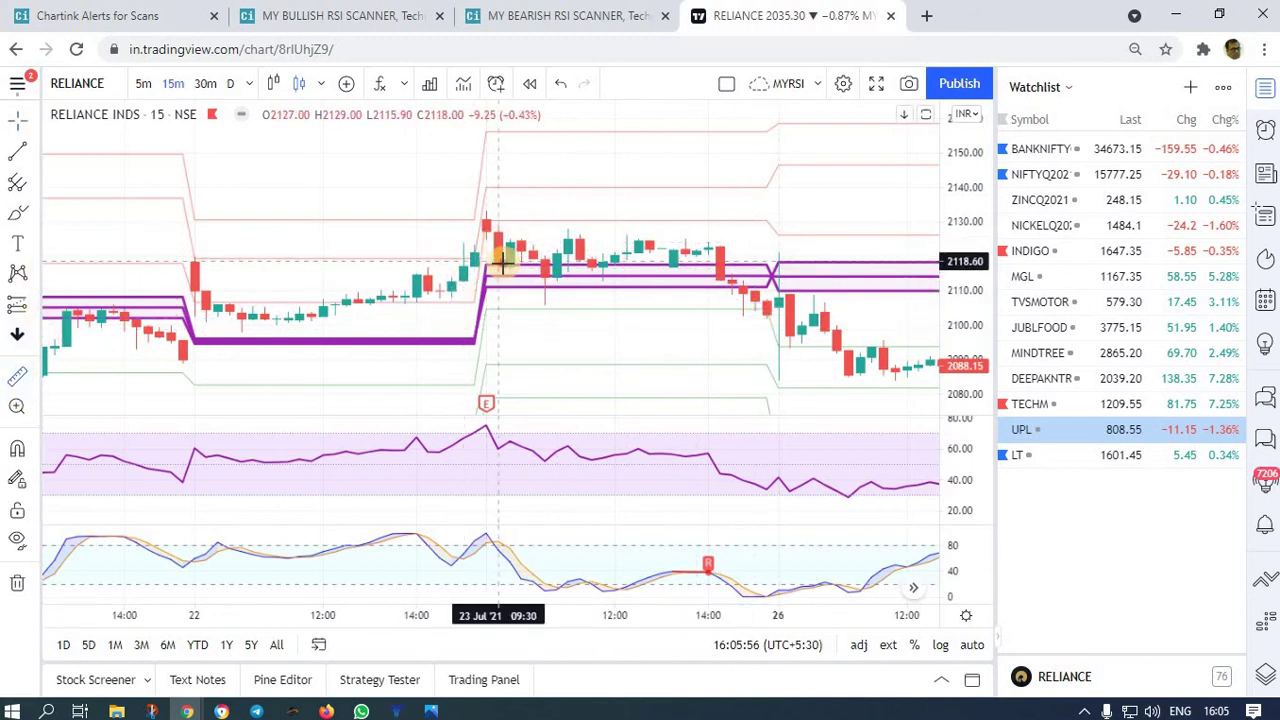
click(500, 258)
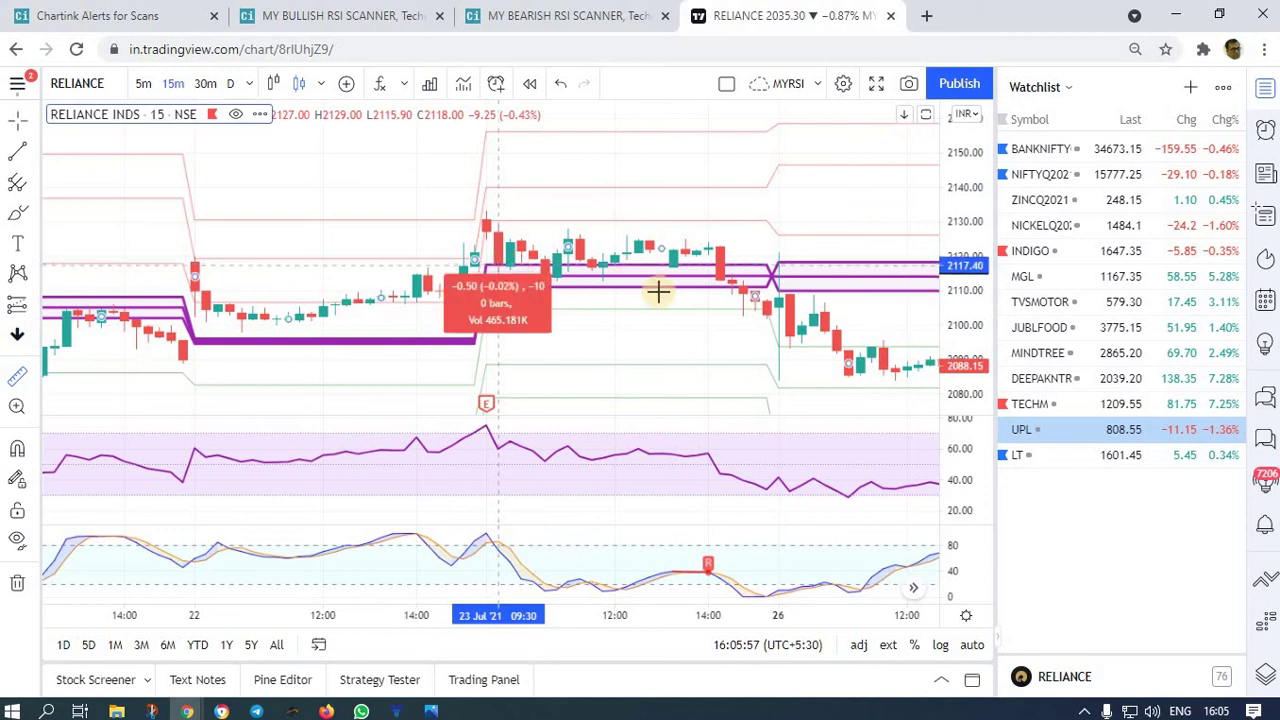
click(760, 311)
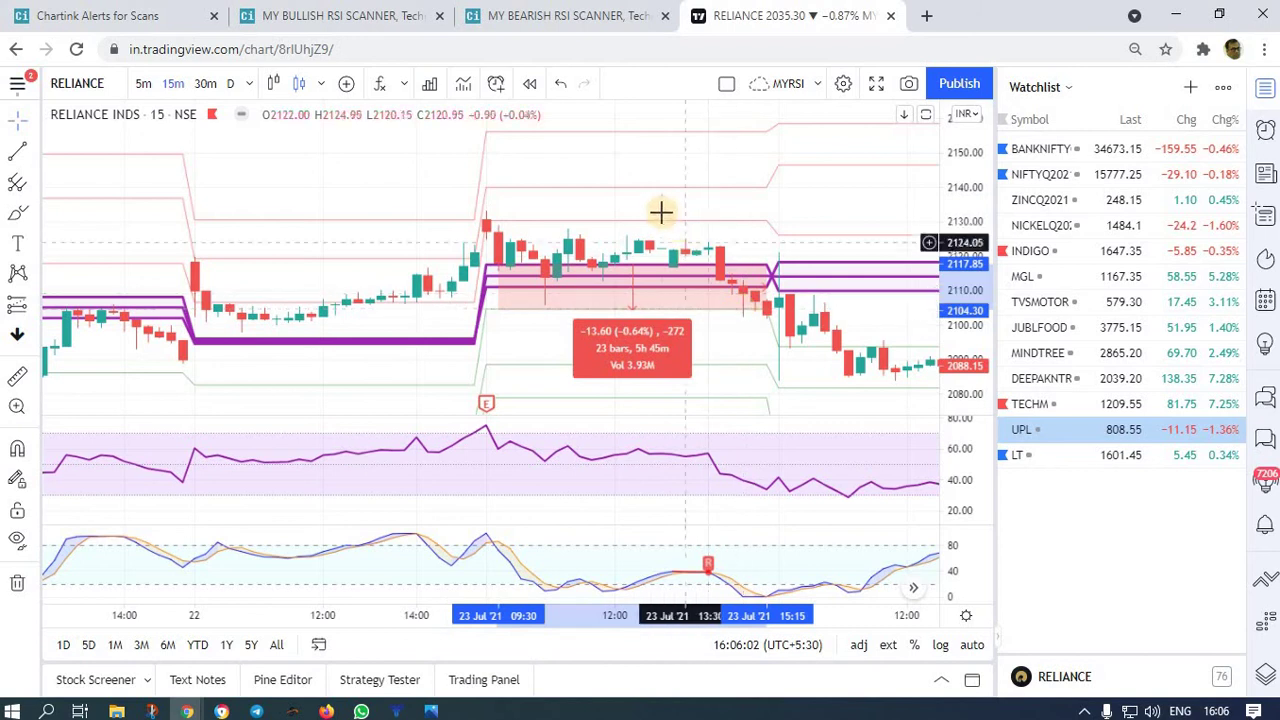
drag(963, 258, 600, 320)
click(680, 320)
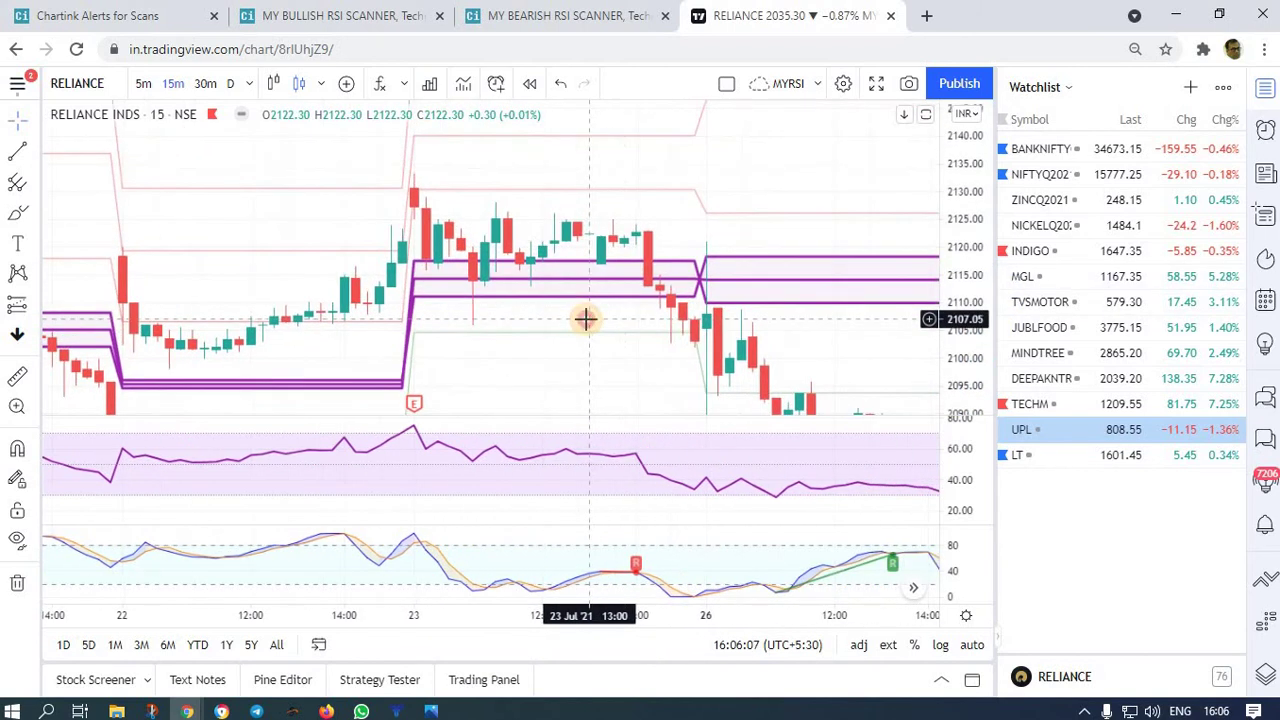
click(17, 376)
click(426, 266)
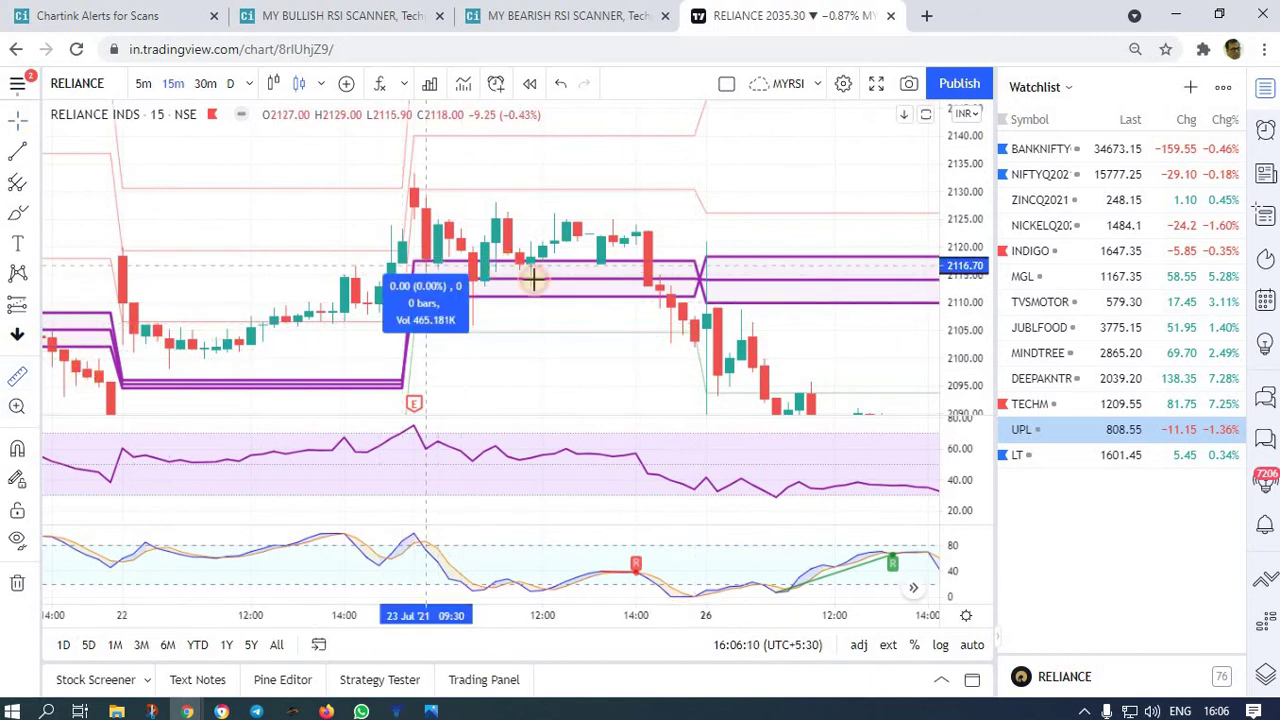
click(694, 344)
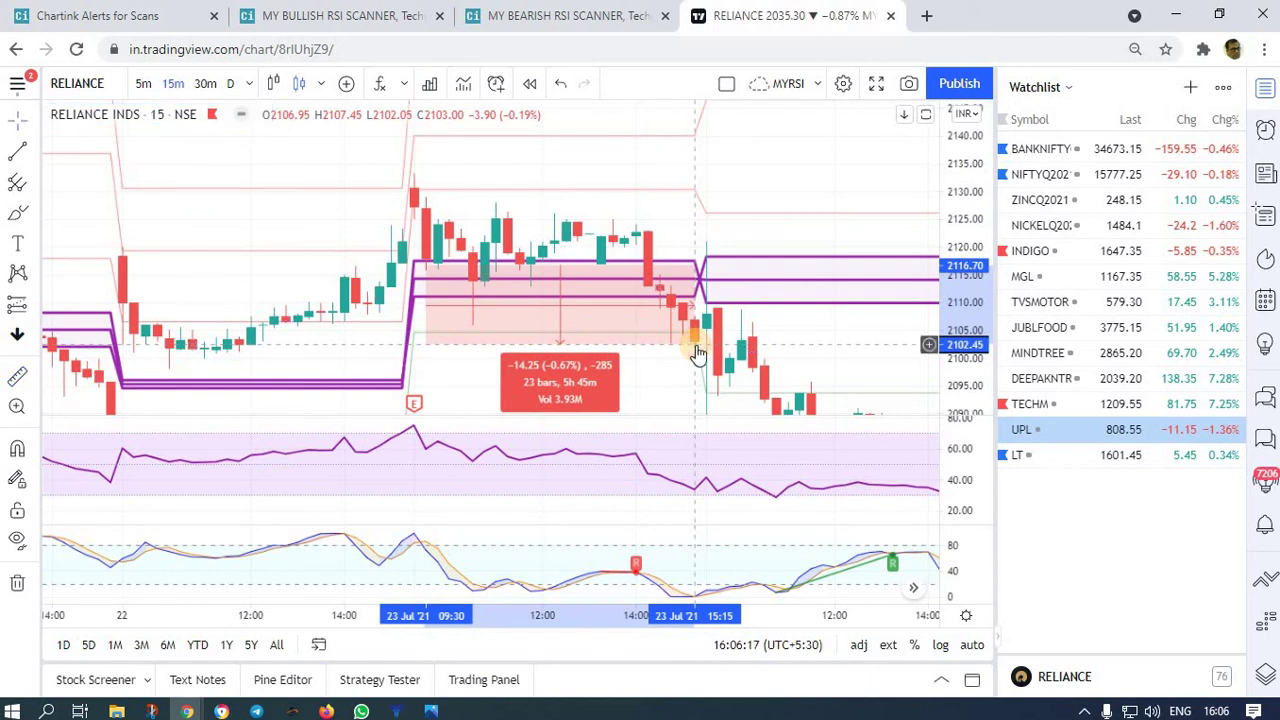
click(581, 20)
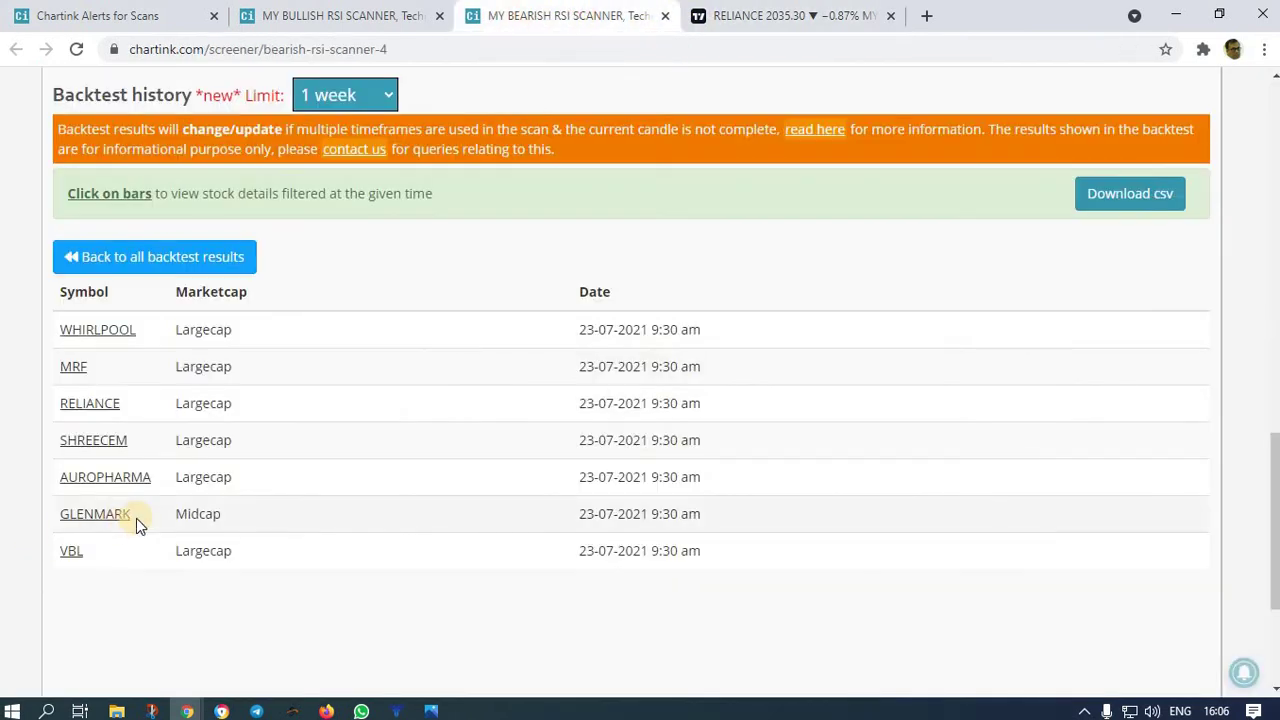
- Chart AUROPHARMA at 23 July 2021, then return to the bullish scanner's full backtest chart
click(771, 20)
text(A)
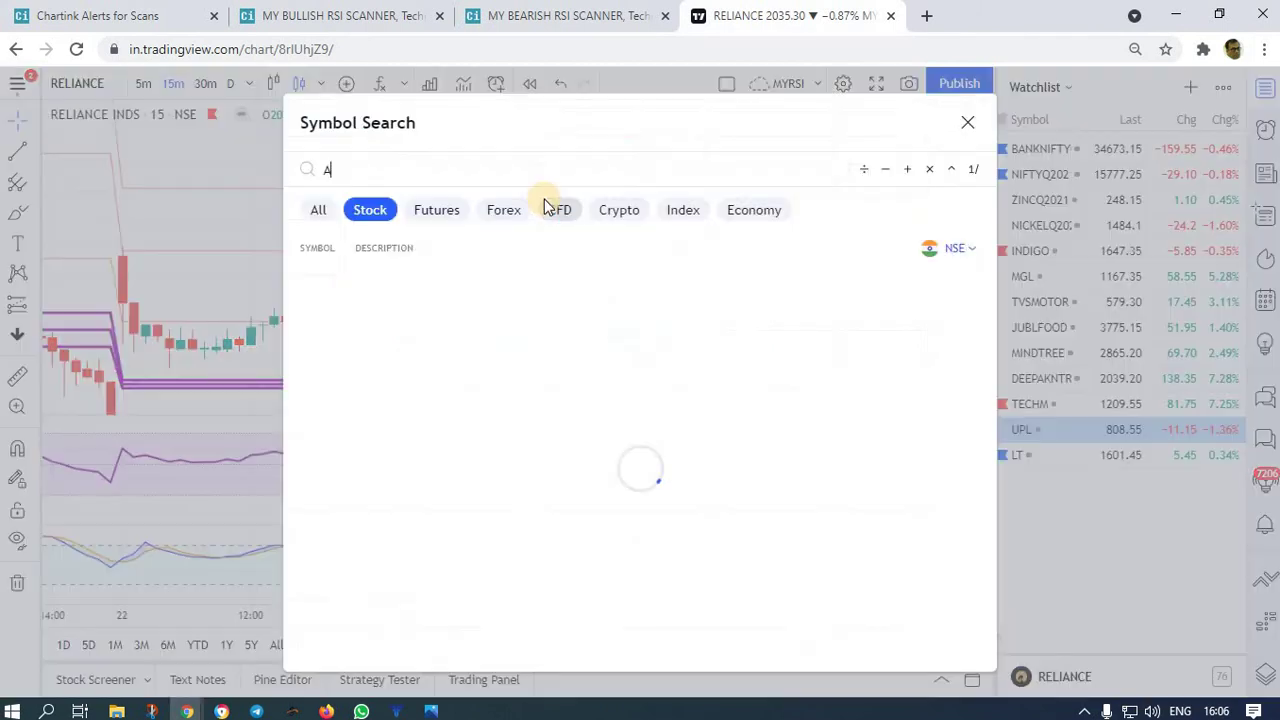
text(URO)
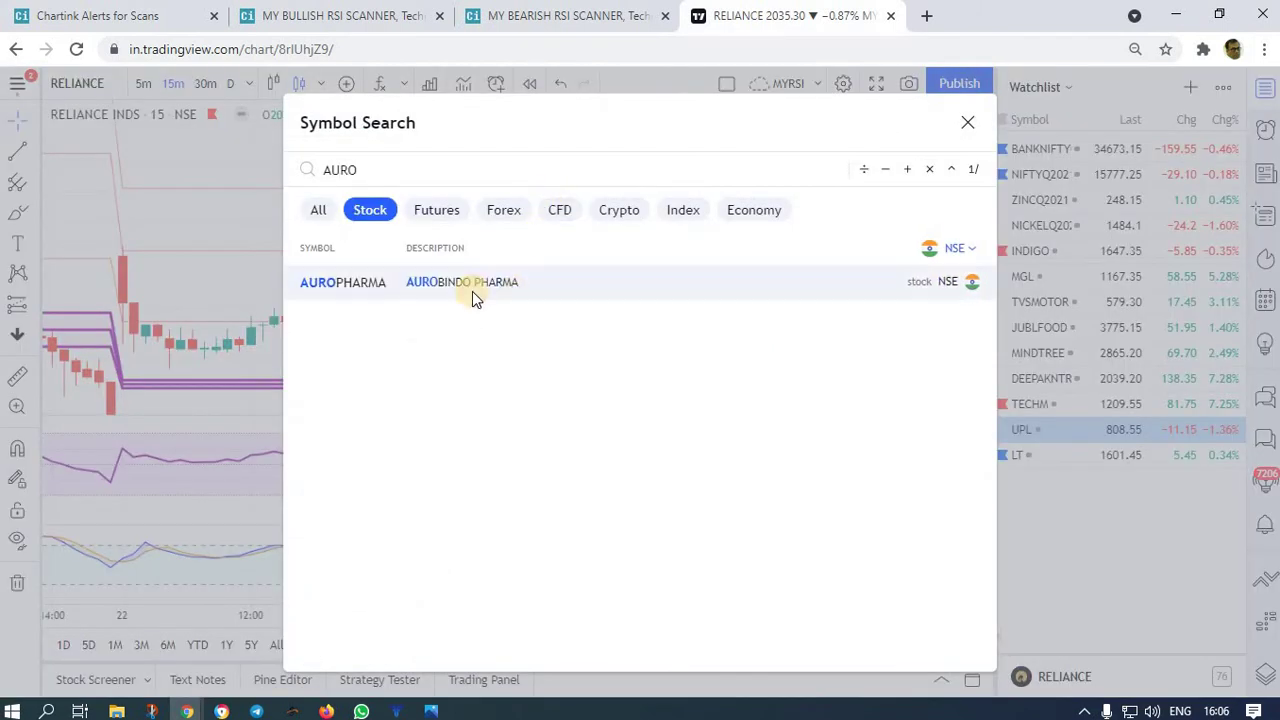
click(375, 293)
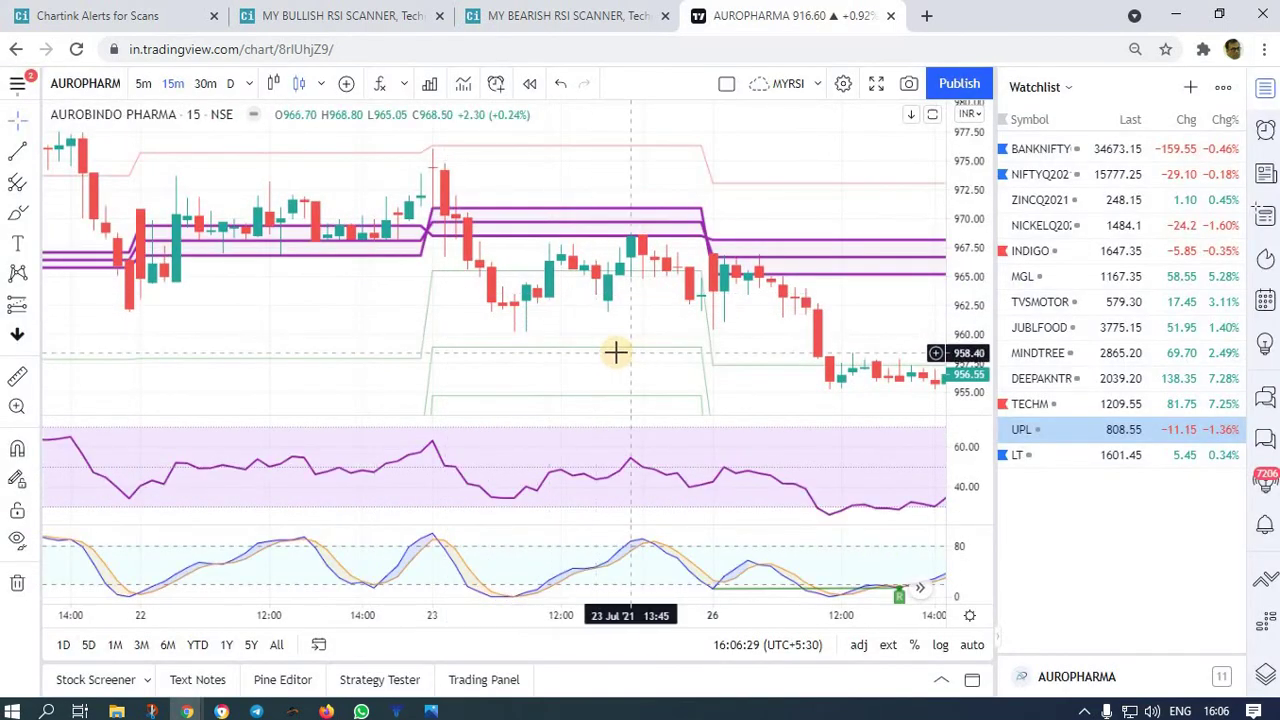
click(318, 644)
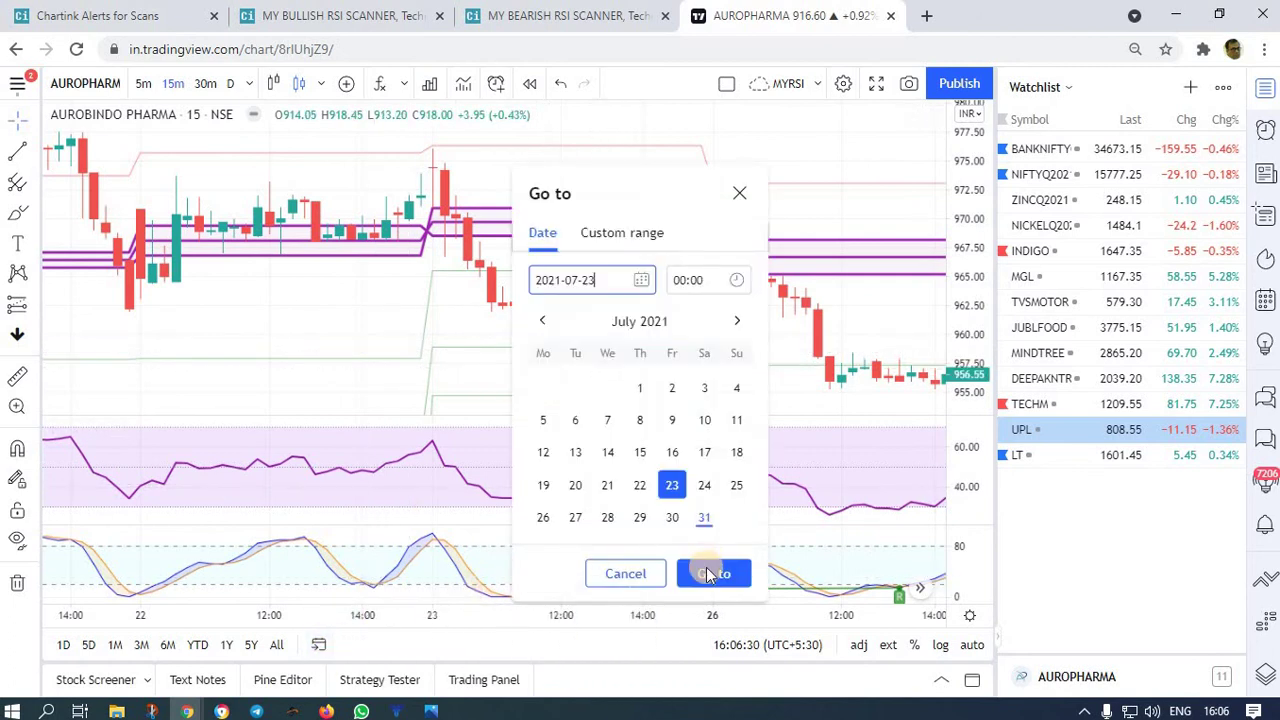
key(Return)
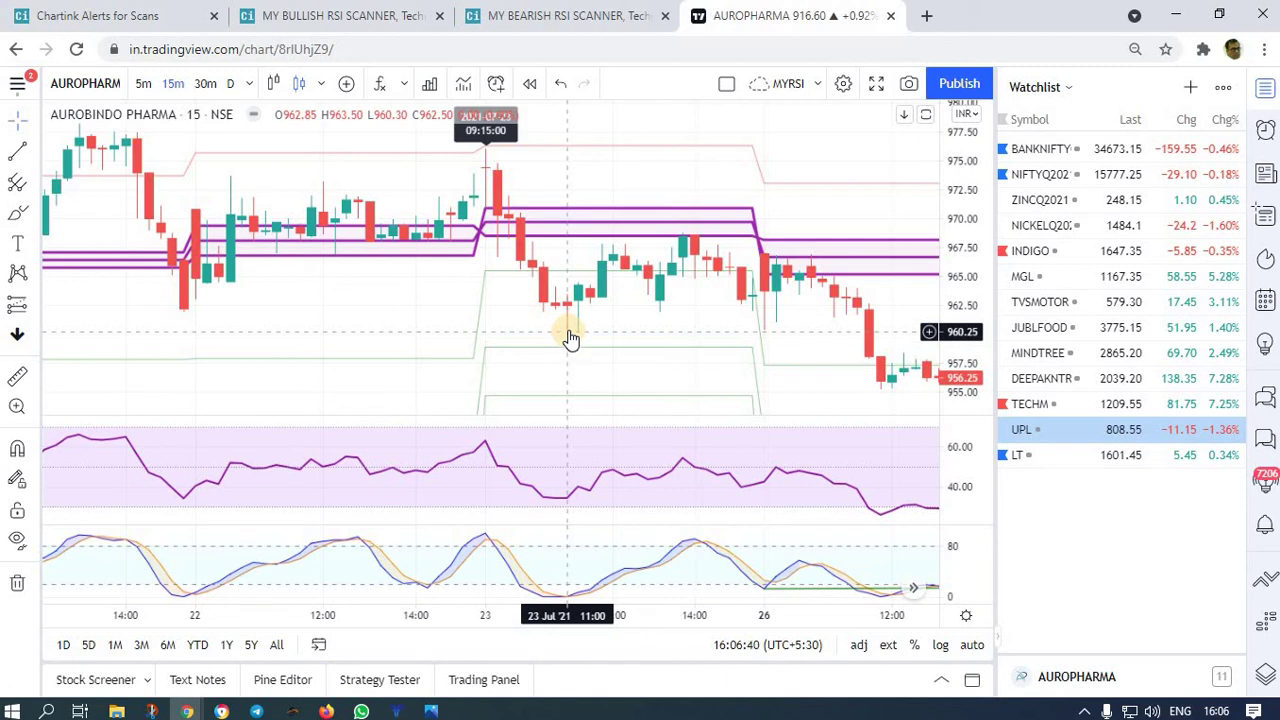
click(343, 15)
click(150, 161)
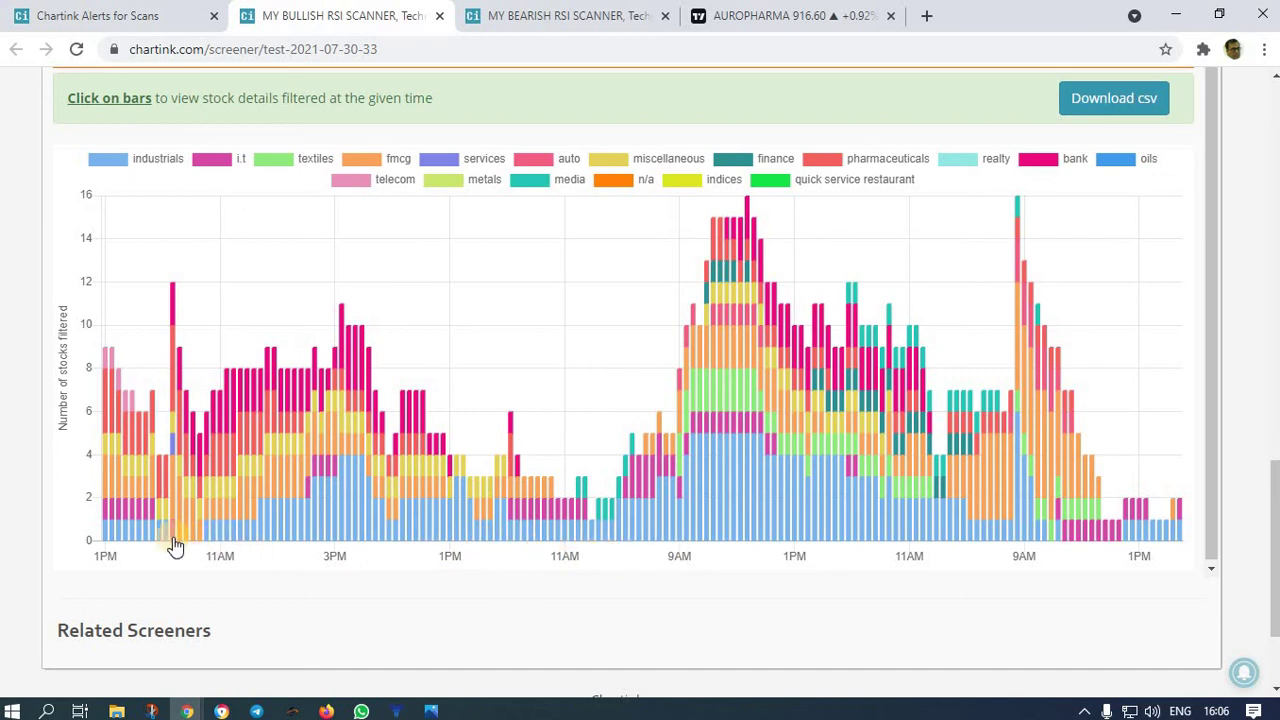
mouse_move(194, 531)
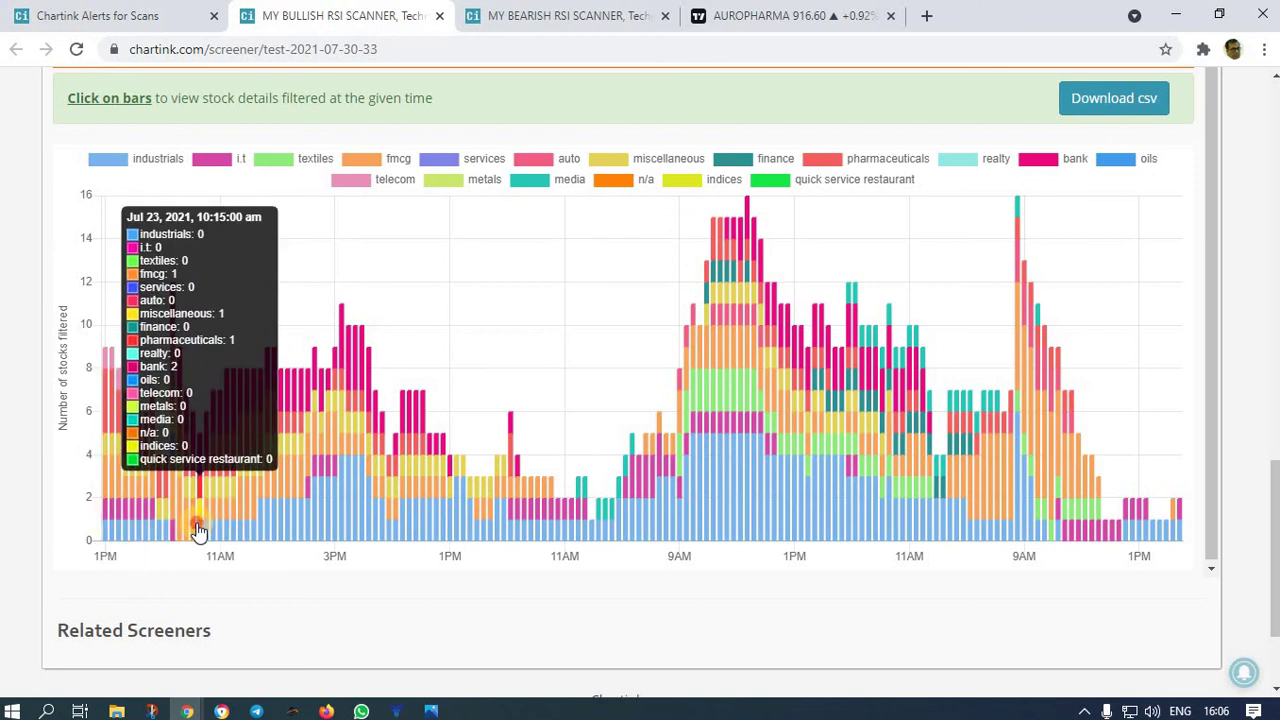
click(194, 530)
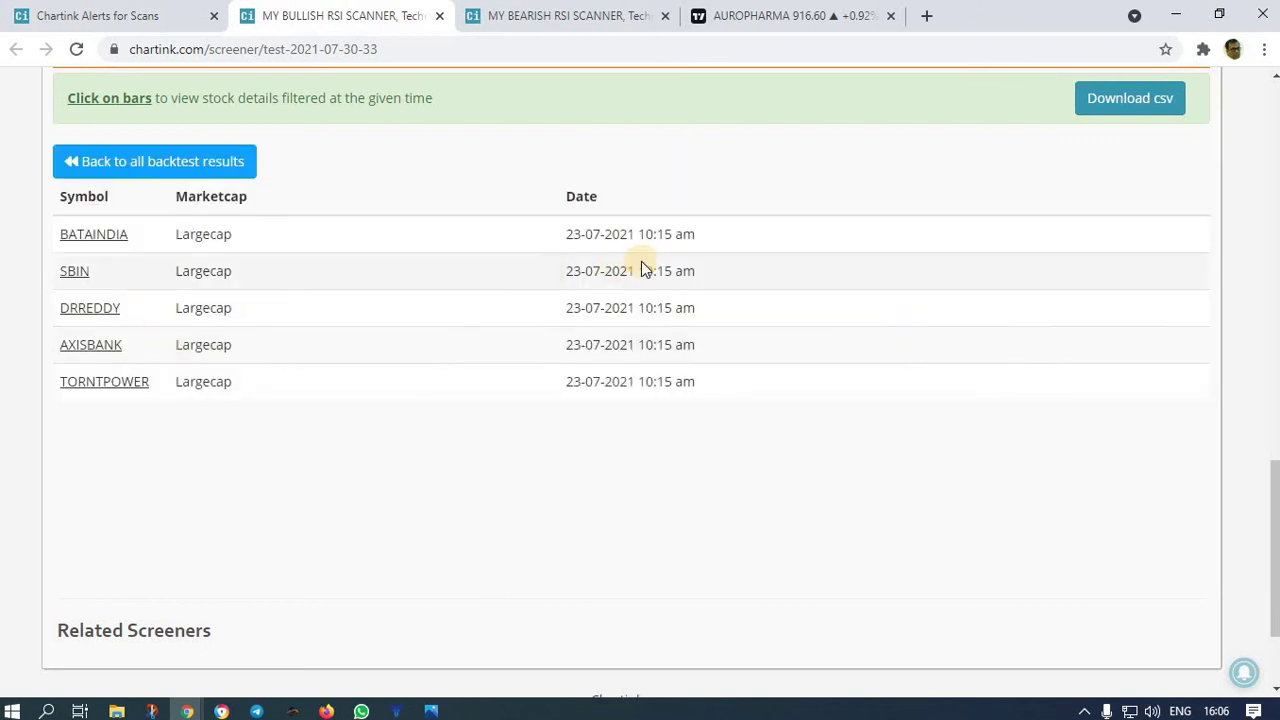
click(803, 22)
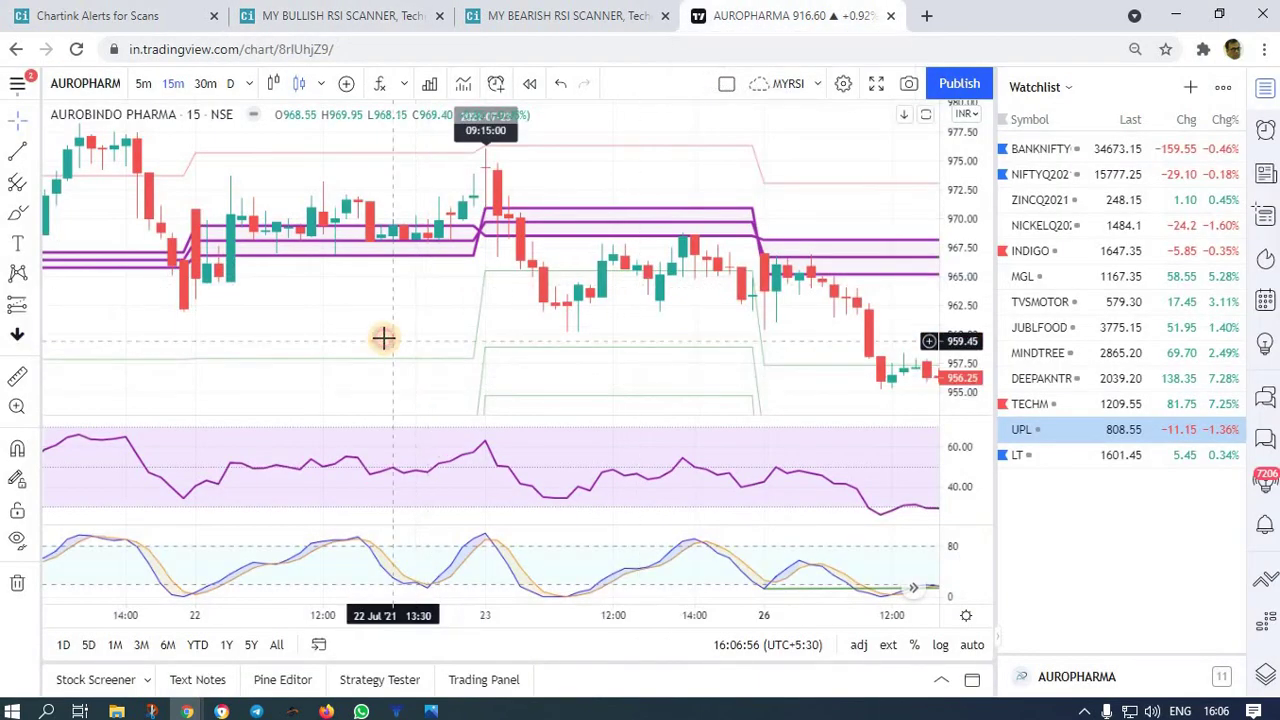
text(BATAIN)
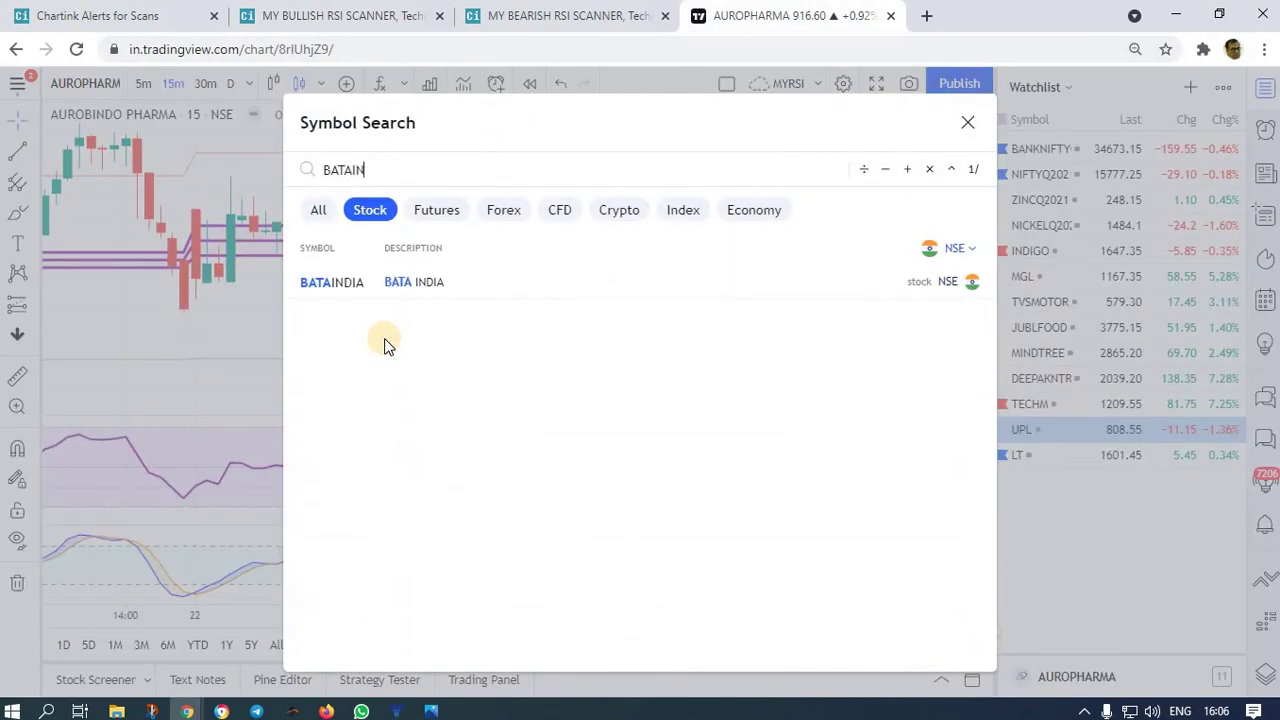
click(345, 287)
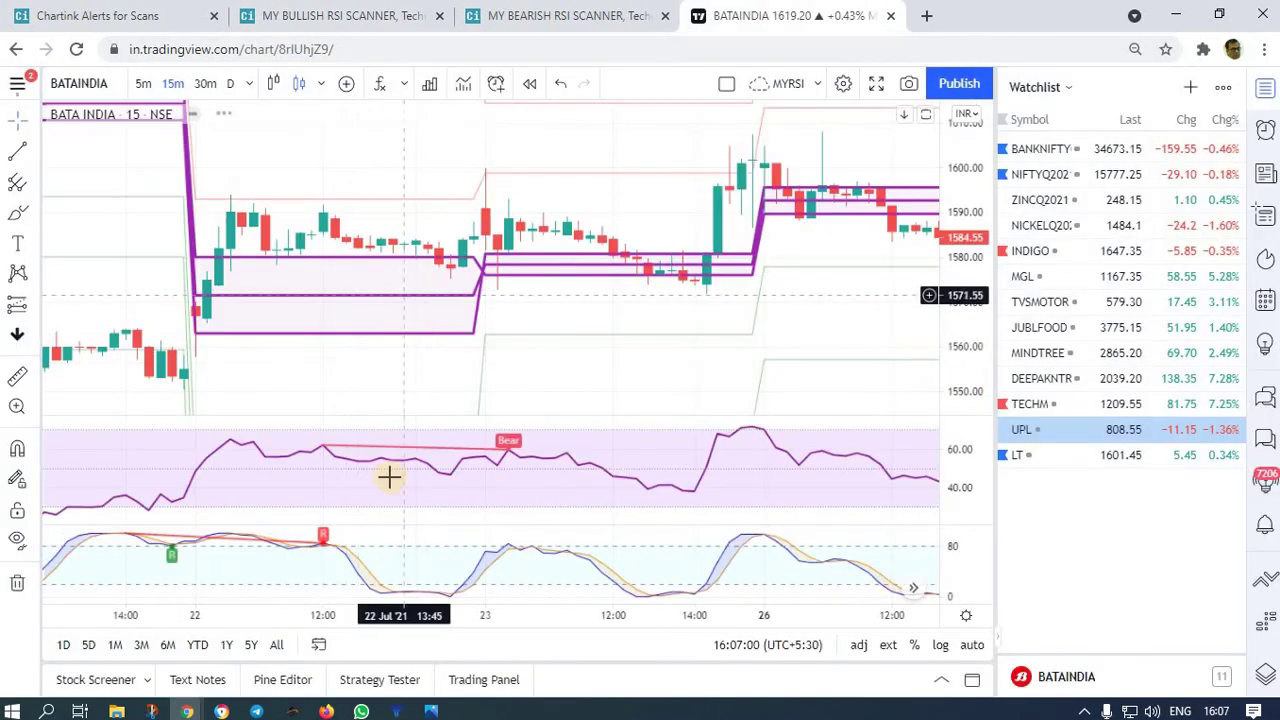
click(318, 644)
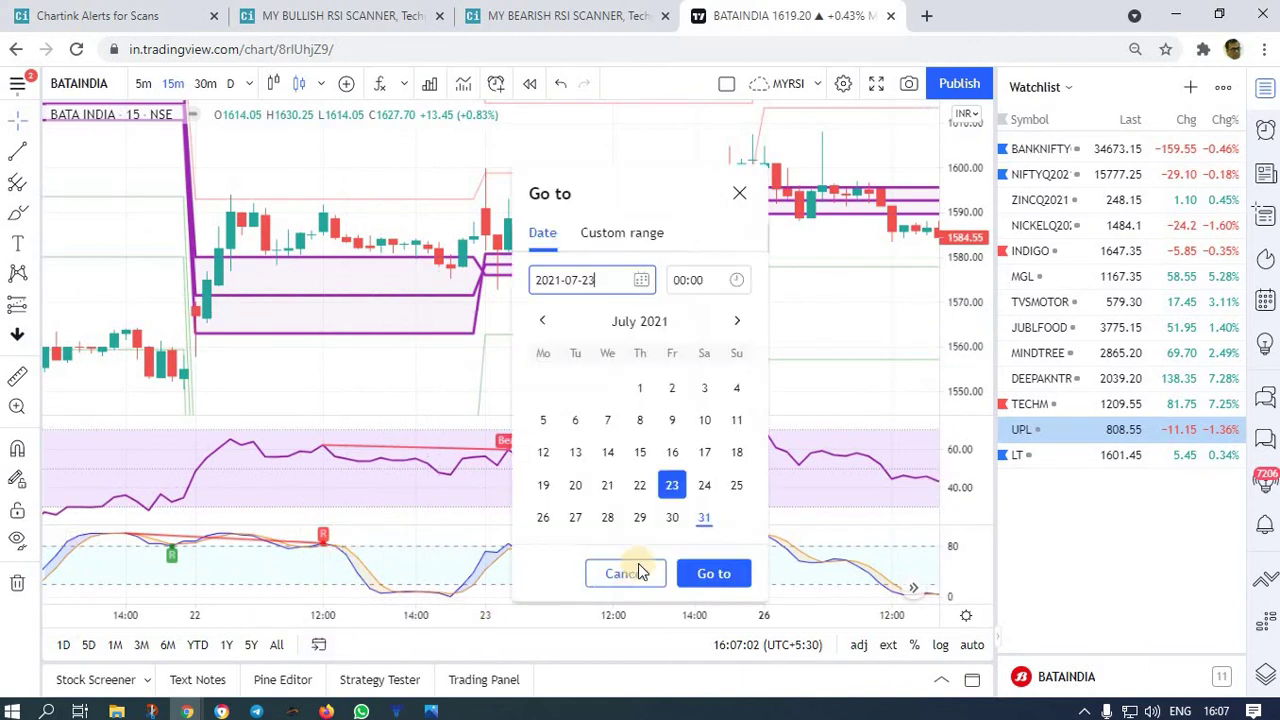
click(708, 571)
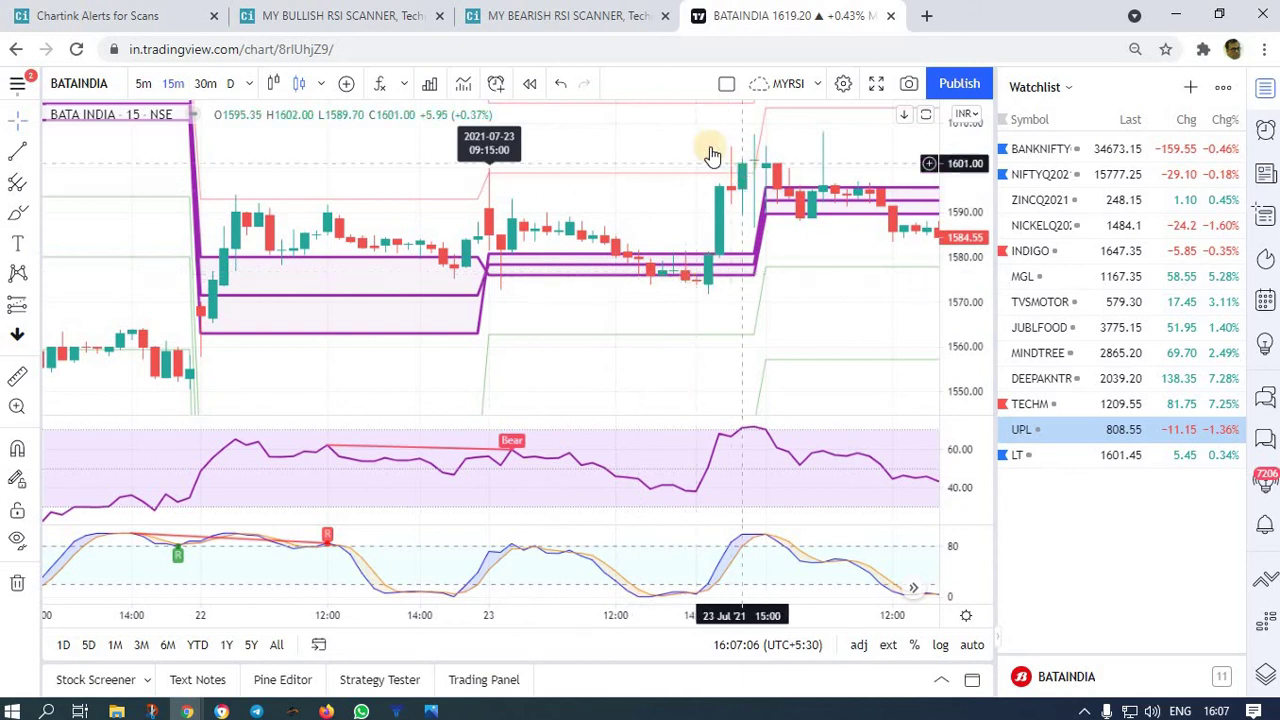
- List the seven 9:45 am bullish hits from the backtest chart, then return to BATAINDIA's chart
click(340, 16)
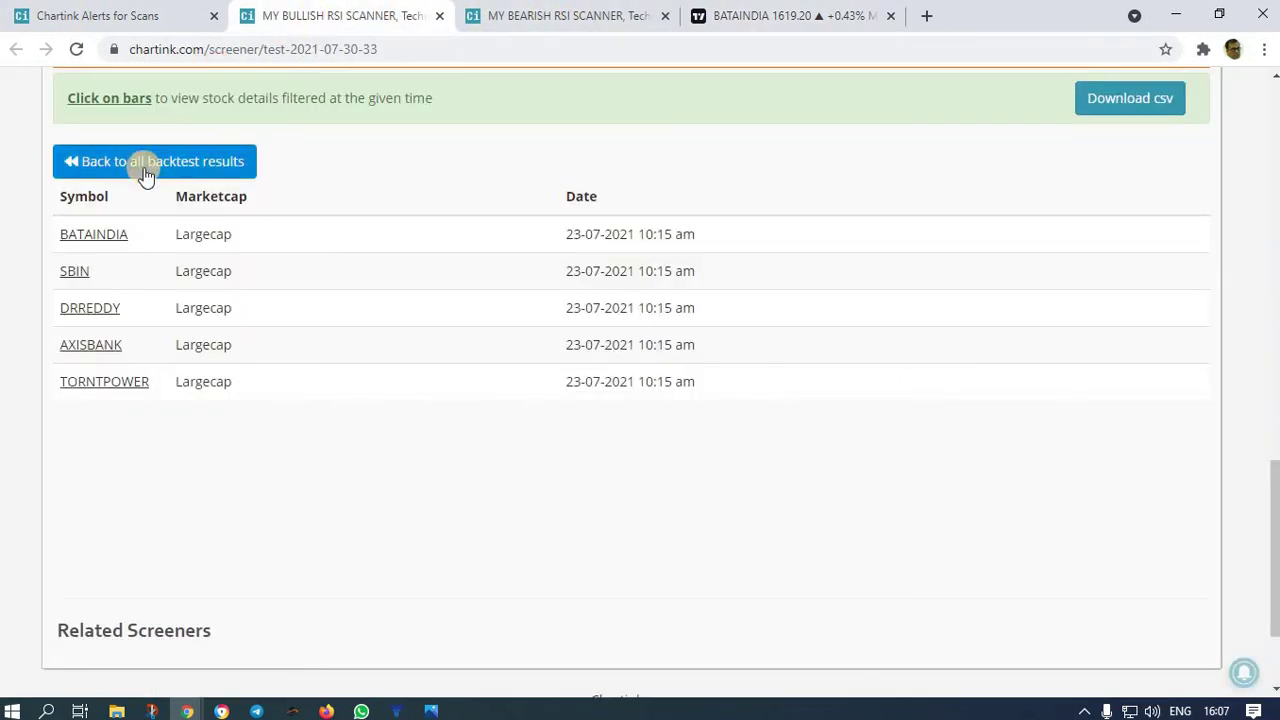
click(145, 163)
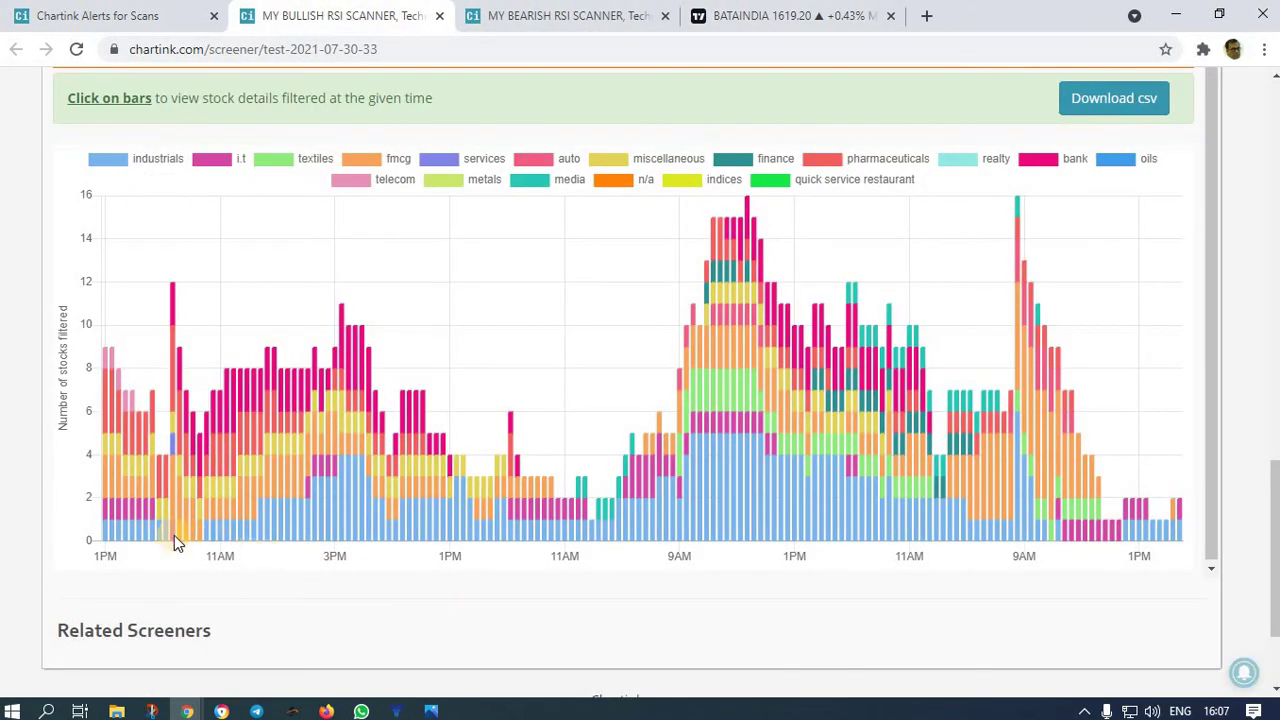
click(185, 405)
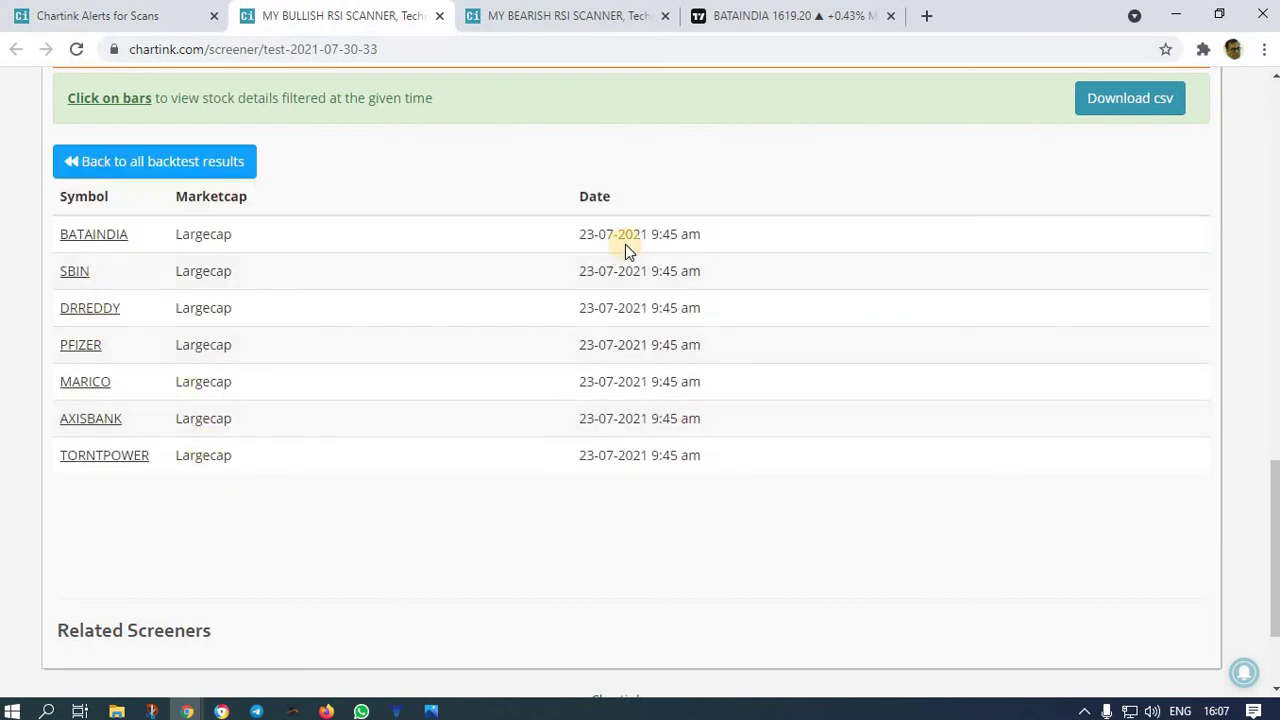
click(762, 17)
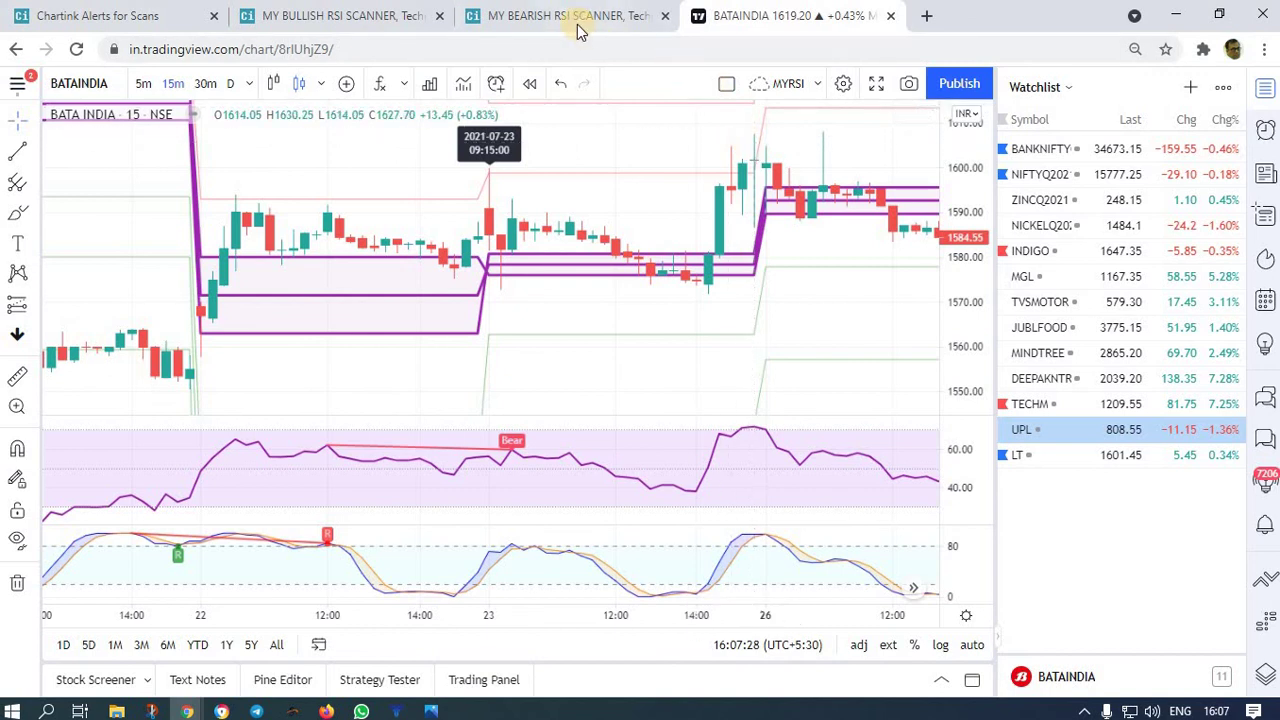
- Load AXISBANK's 15-minute chart and jump it to 23 July 2021
click(342, 16)
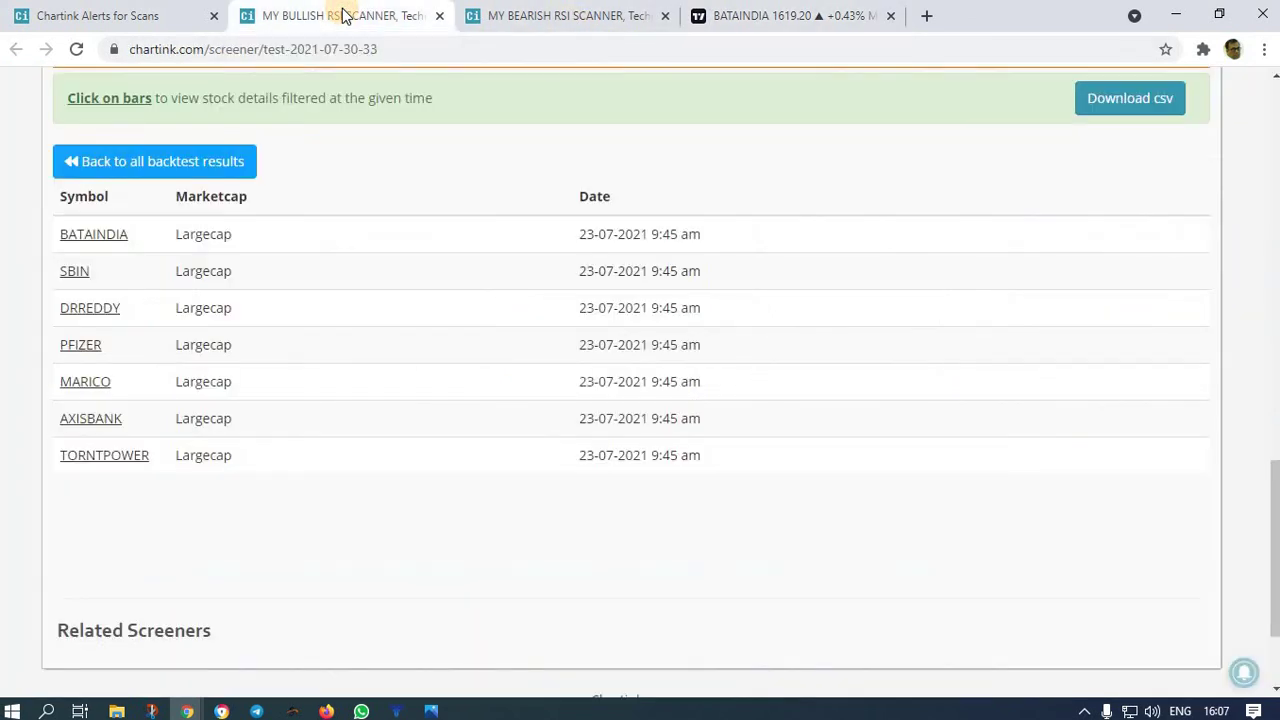
click(751, 16)
text(A)
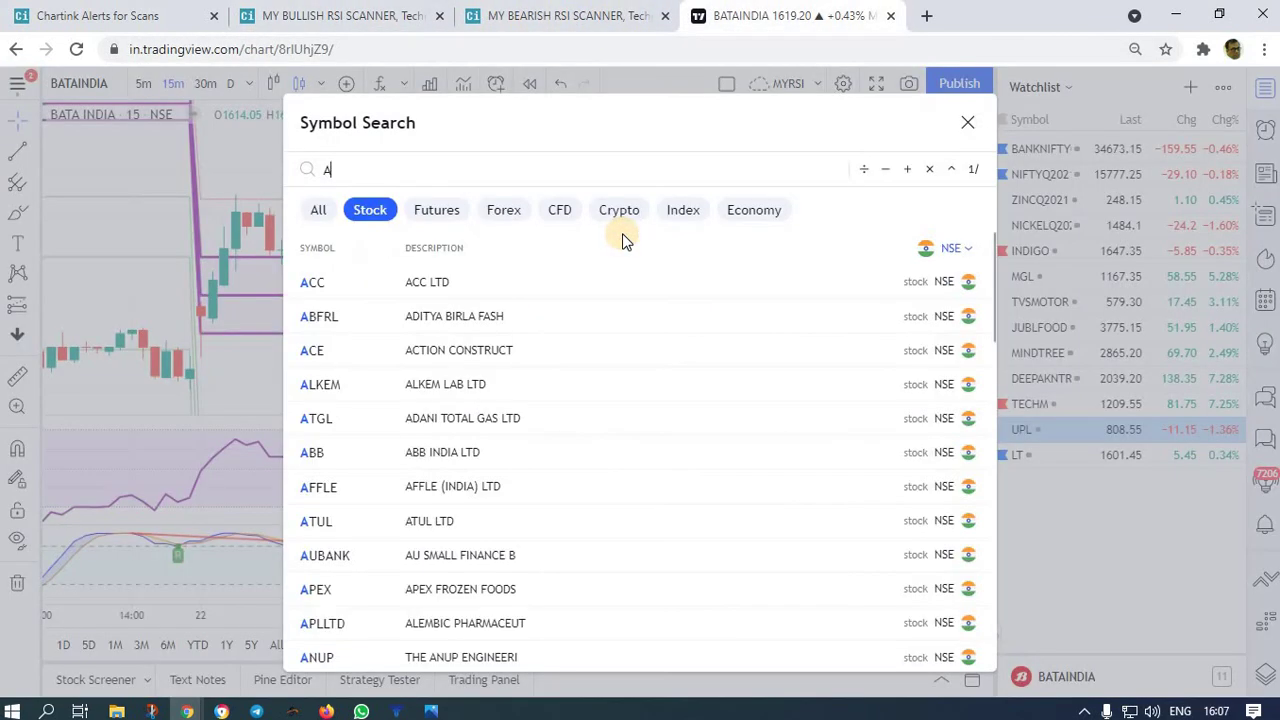
text(Z)
key(BackSpace)
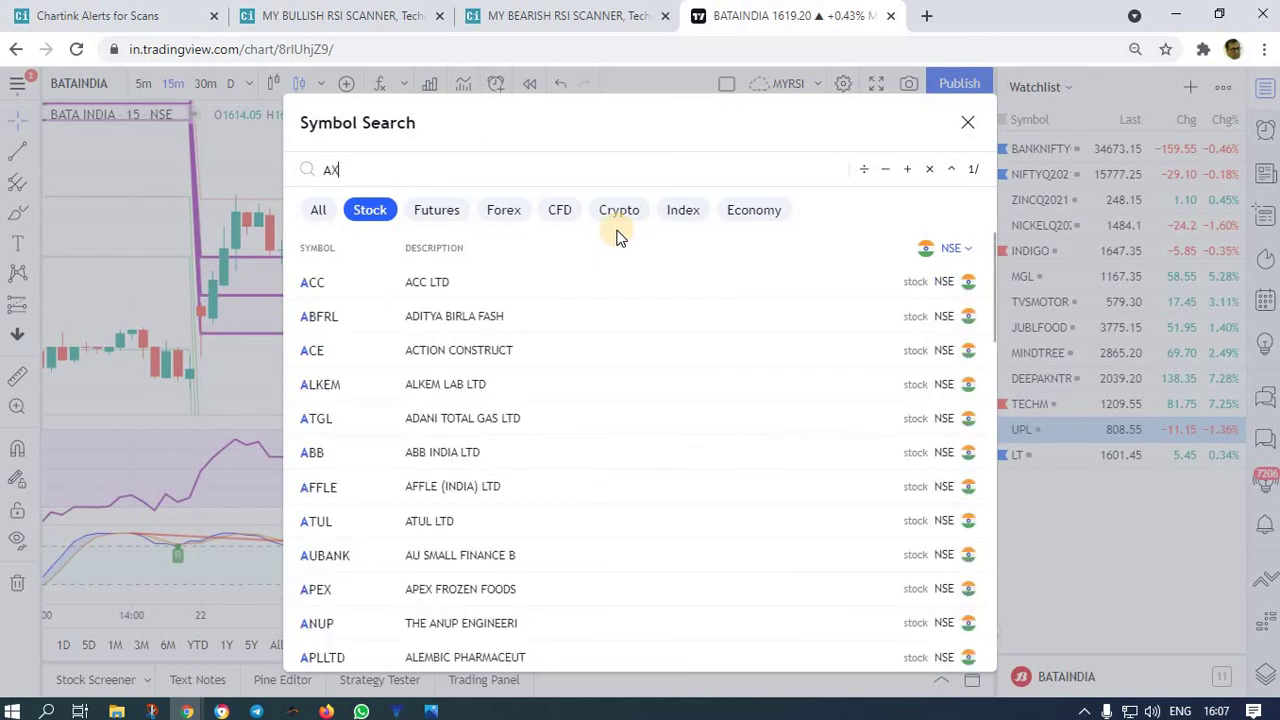
click(314, 283)
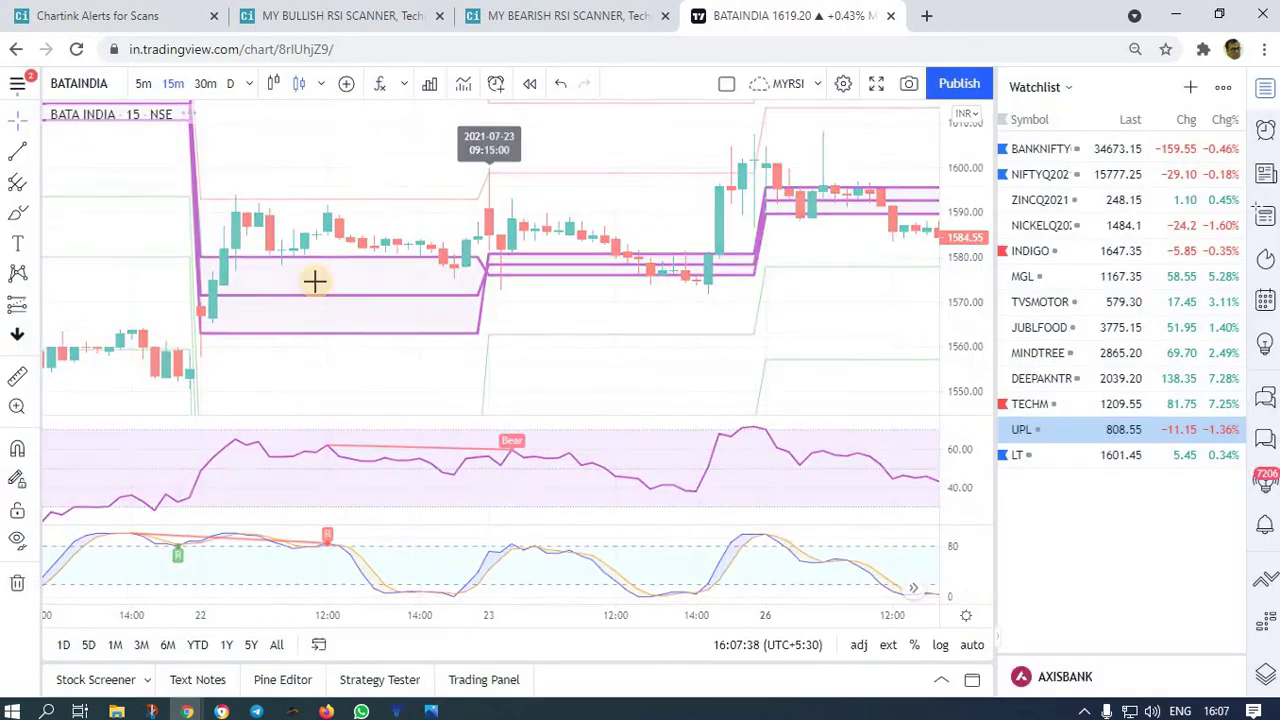
click(320, 648)
click(720, 572)
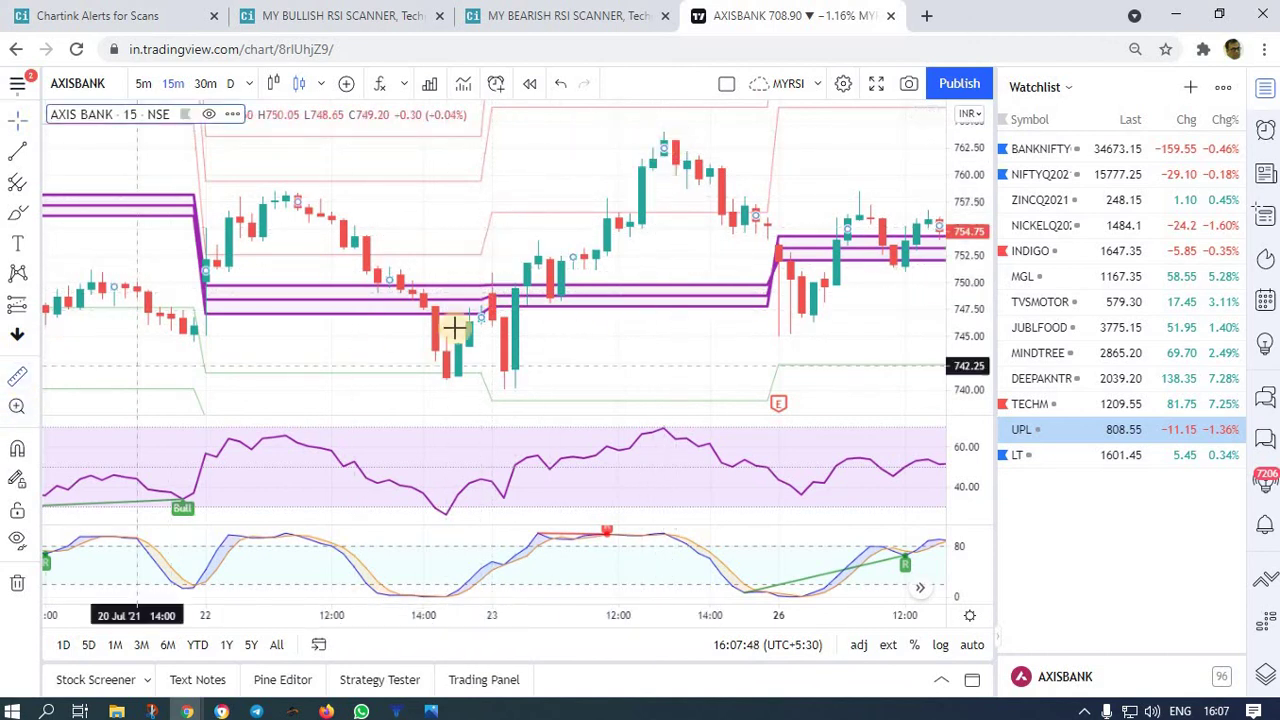
- Measure AXISBANK's 13.90 (1.86%) rise over 16 bars, rescale the price axis, then clear the measurement
click(505, 285)
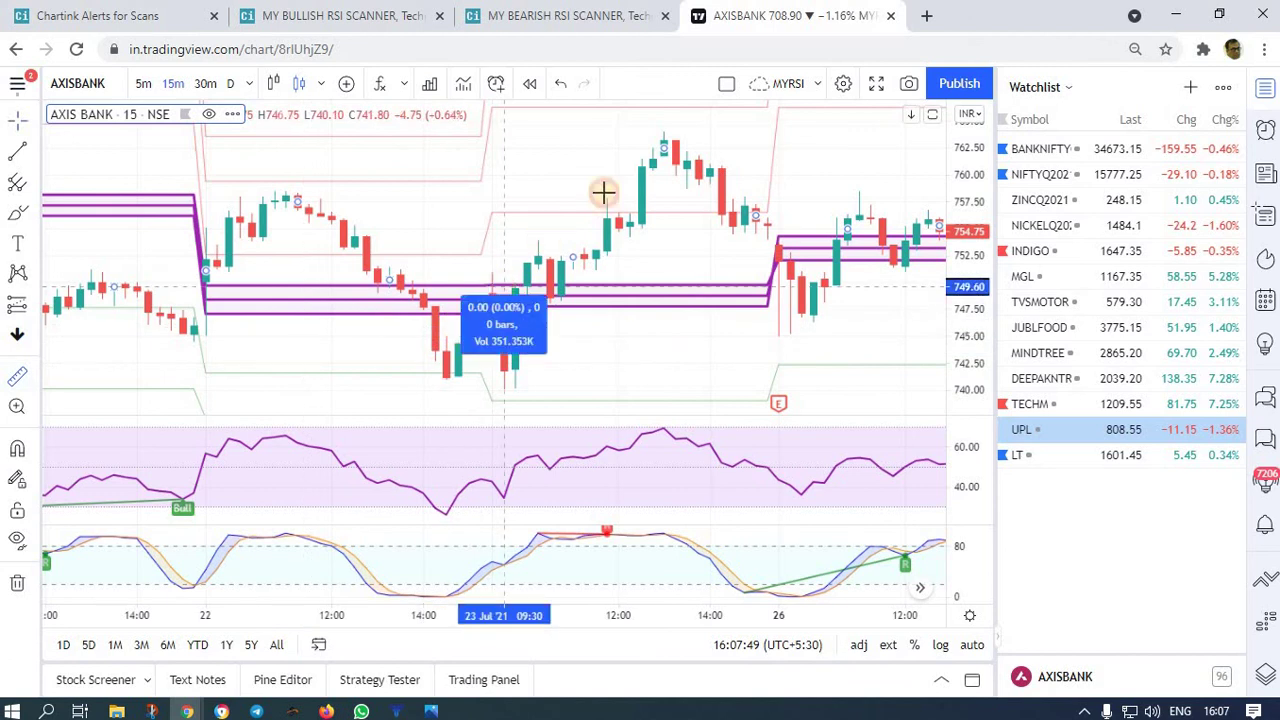
click(686, 135)
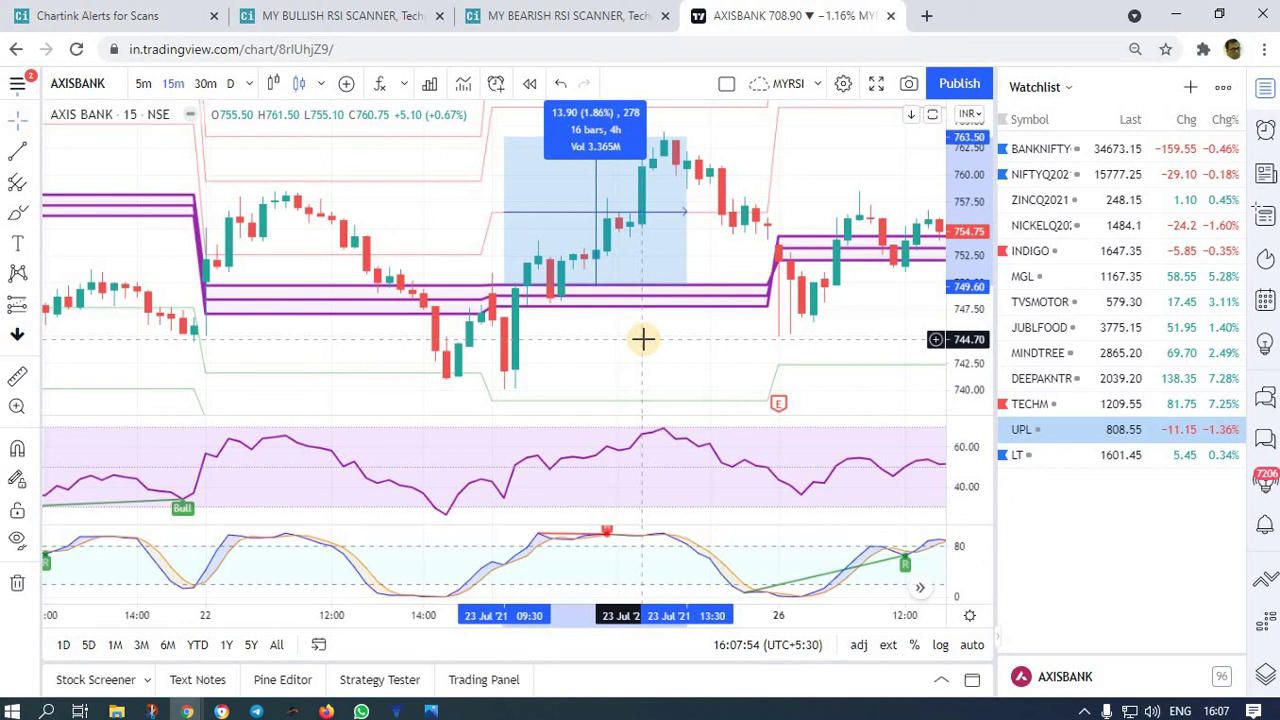
drag(960, 183, 594, 349)
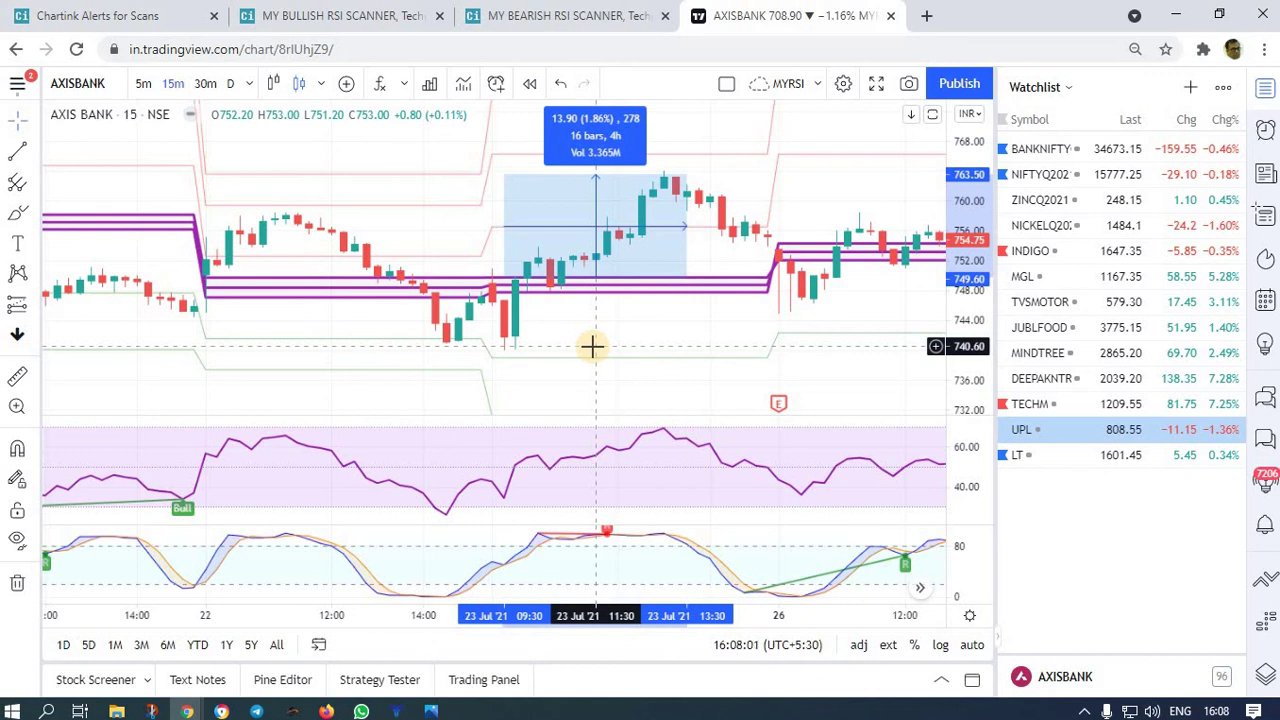
click(587, 345)
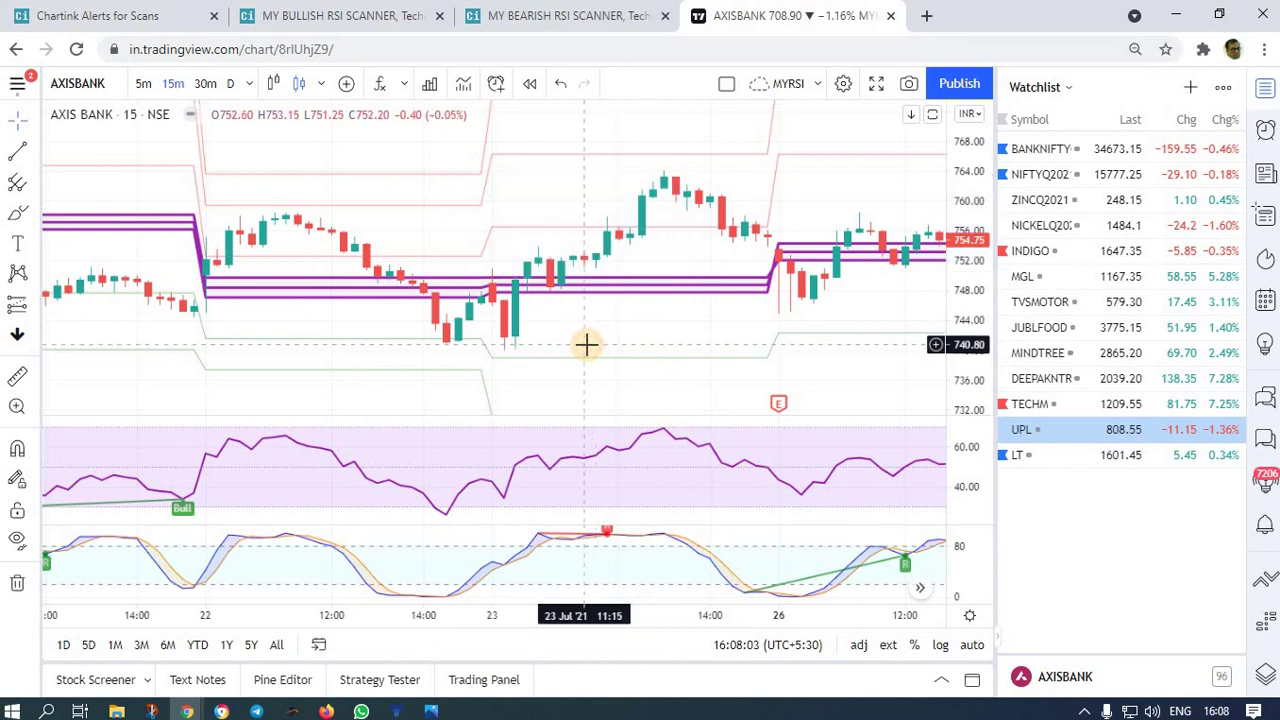